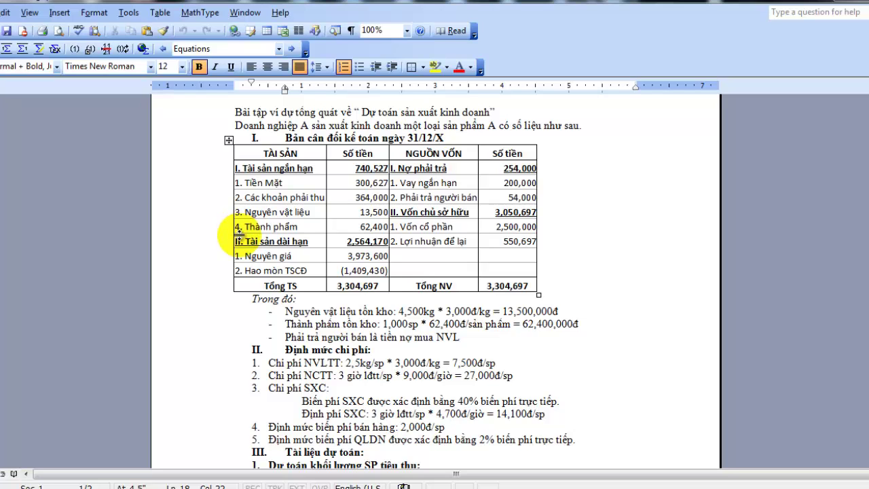
- Read the budgeting exercise in the Word document from the 31/12/X balance sheet through the final list of requirements
scroll(241, 251, "down", 2)
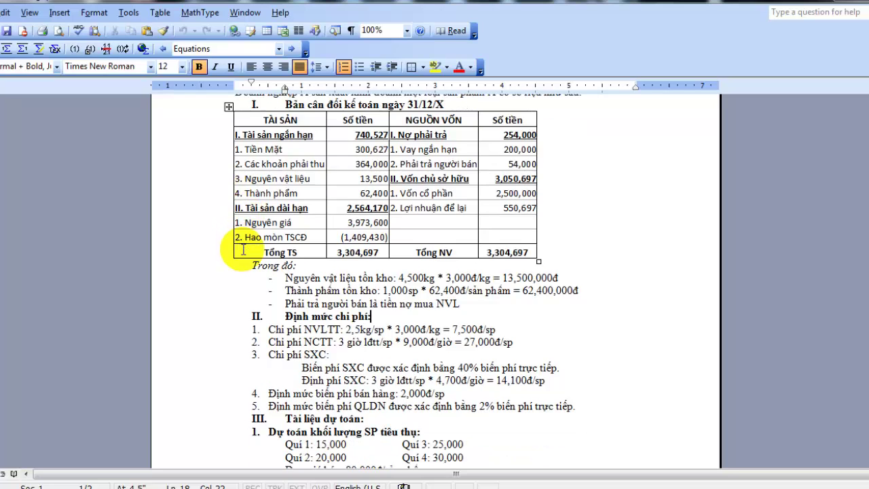
scroll(247, 266, "down", 1)
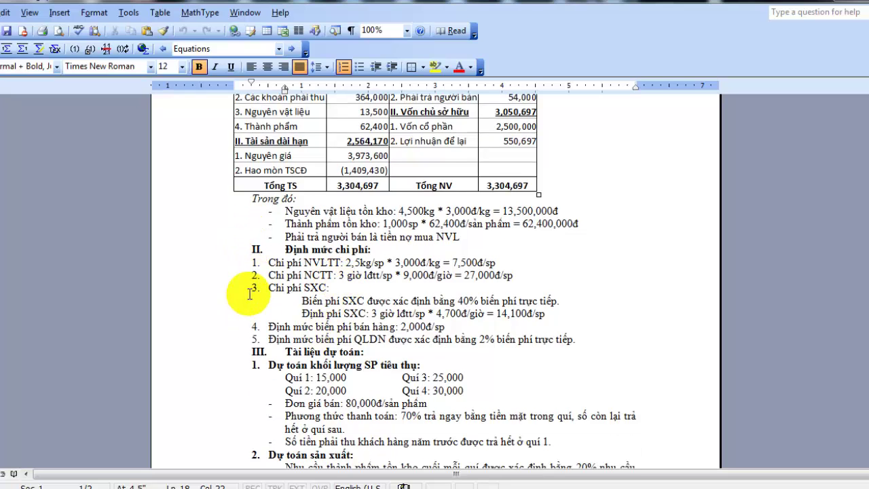
scroll(249, 295, "down", 1)
scroll(255, 253, "down", 5)
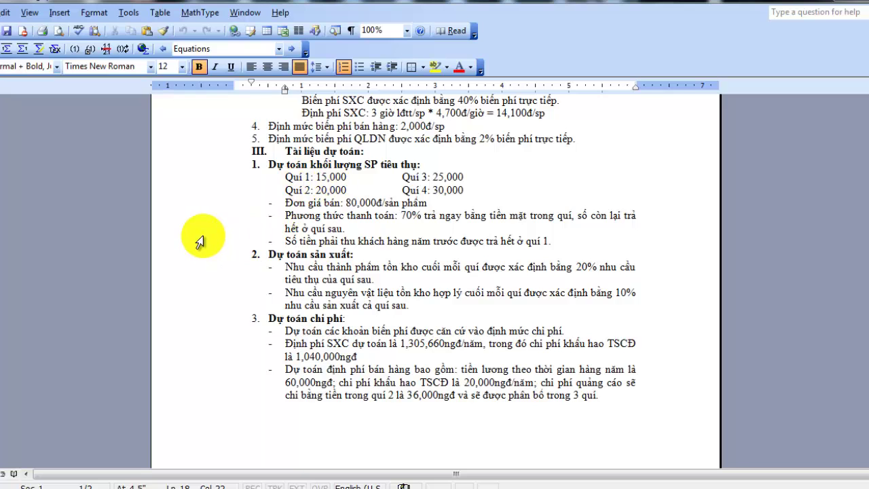
scroll(204, 238, "down", 1)
scroll(244, 258, "down", 7)
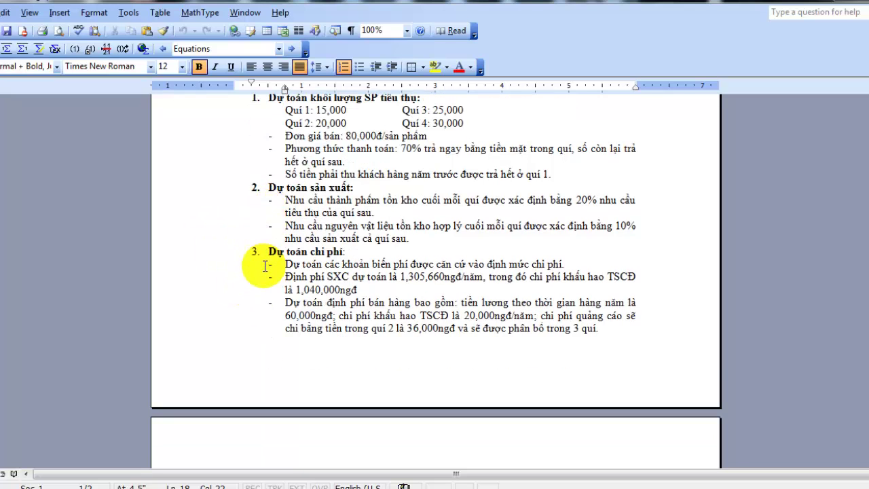
scroll(264, 266, "down", 2)
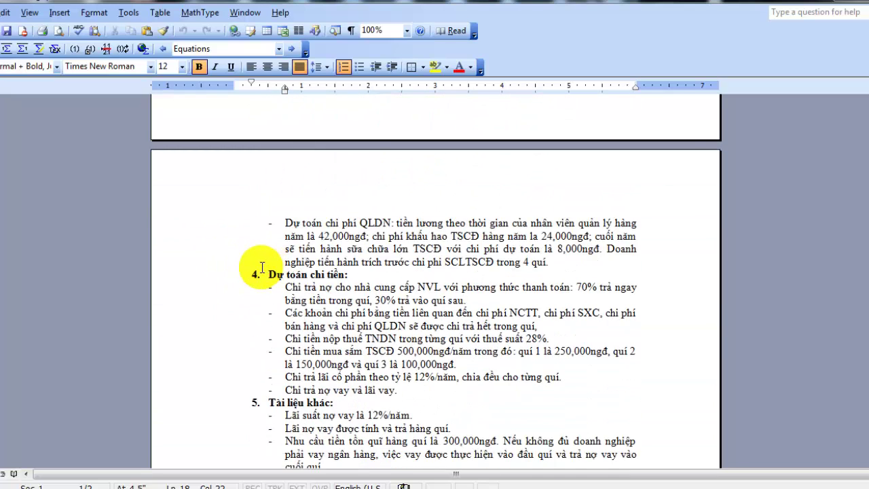
scroll(262, 268, "down", 6)
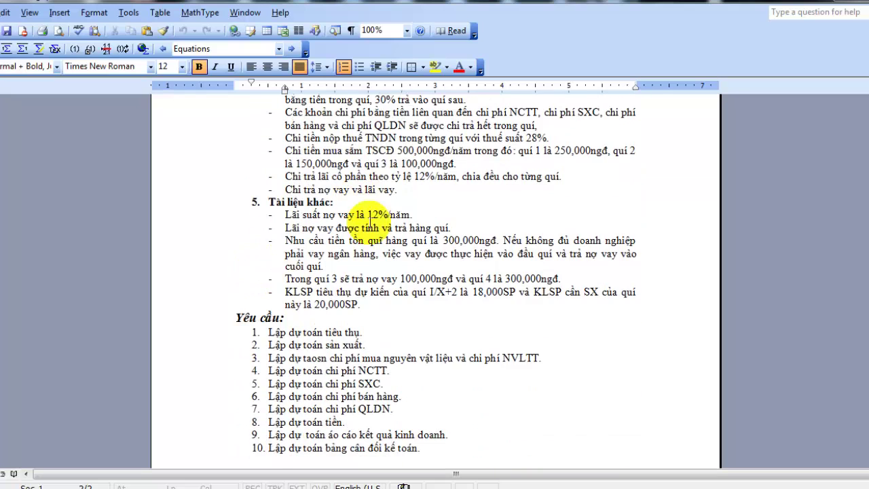
scroll(358, 264, "down", 2)
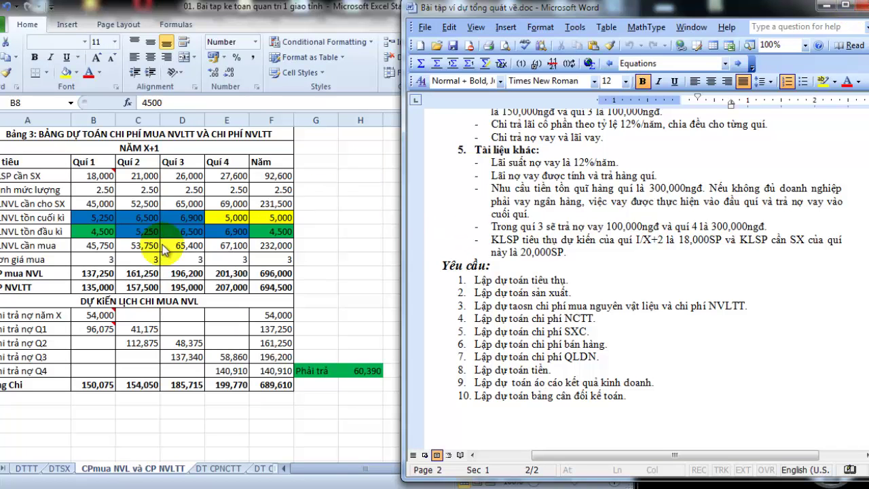
- Switch to the Excel workbook's DTTT sheet and find the sales volume forecast in the Word exercise
left_click(184, 226)
left_click(23, 469)
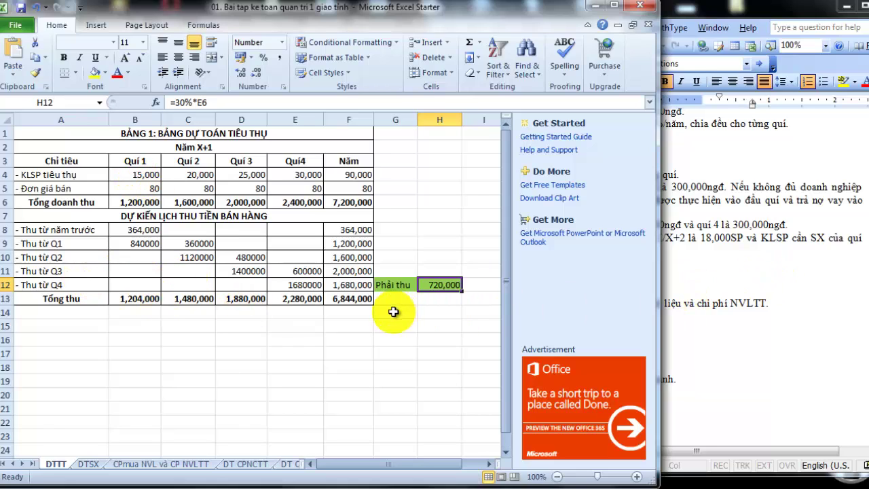
left_click(725, 262)
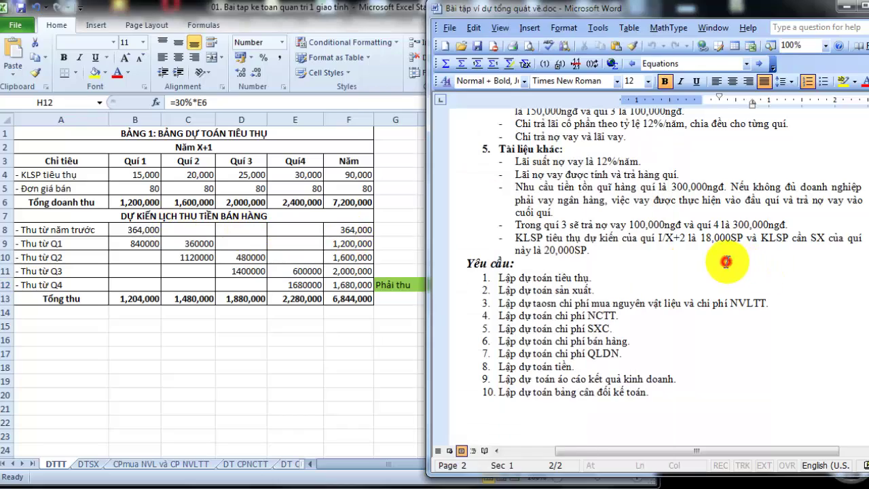
scroll(725, 262, "up", 20)
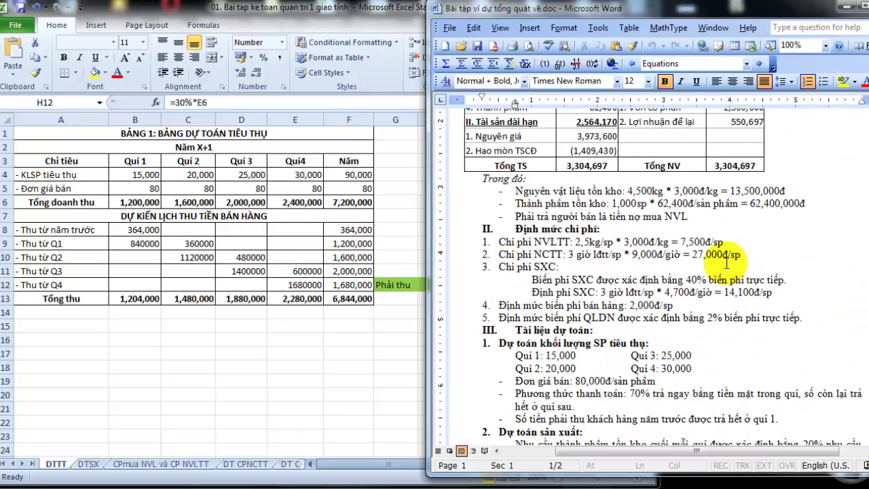
scroll(727, 262, "down", 1)
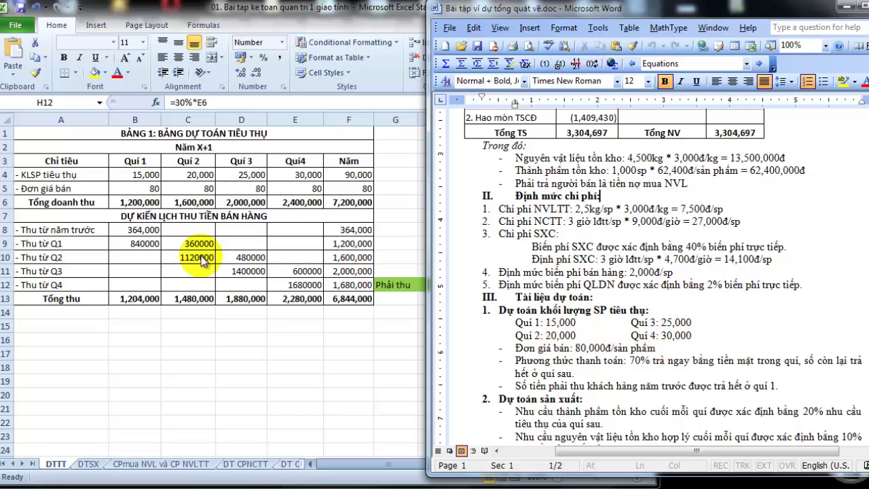
- Examine the Quí 1 sales volume and the unit selling prices across all quarters and the year in the sales budget
left_click(136, 173)
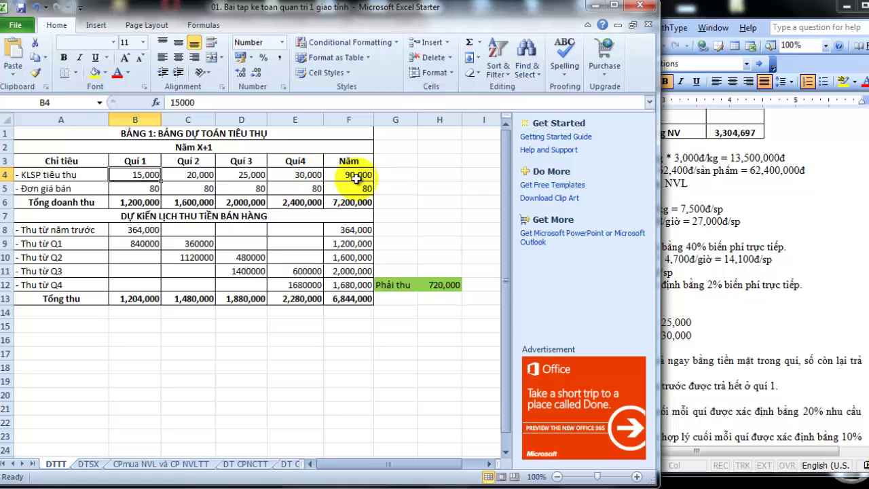
left_click(140, 188)
left_click(197, 188)
left_click(231, 191)
left_click(285, 189)
left_click(339, 190)
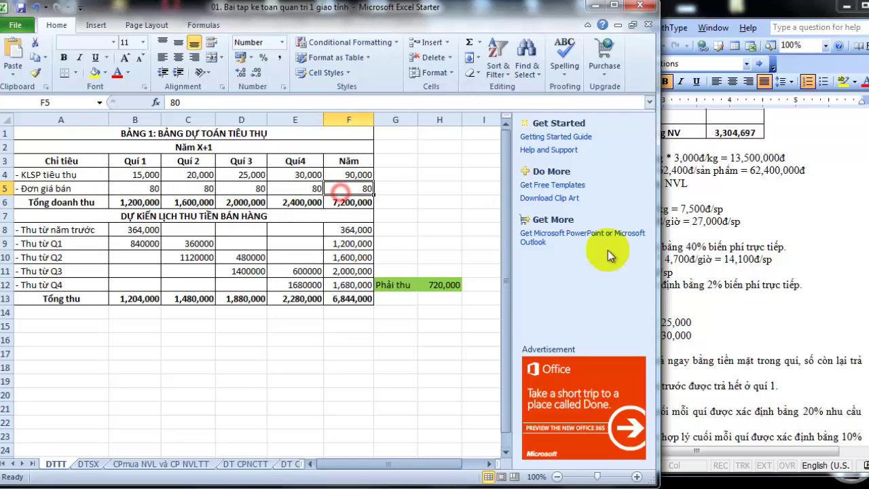
- Check the exercise's sales data and inspect the Quí 1 total revenue formula in B6
left_click(737, 312)
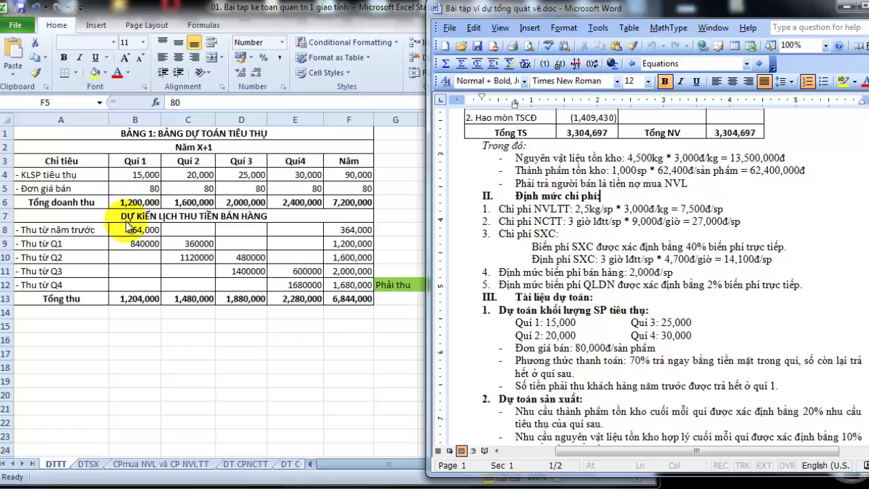
left_click(142, 175)
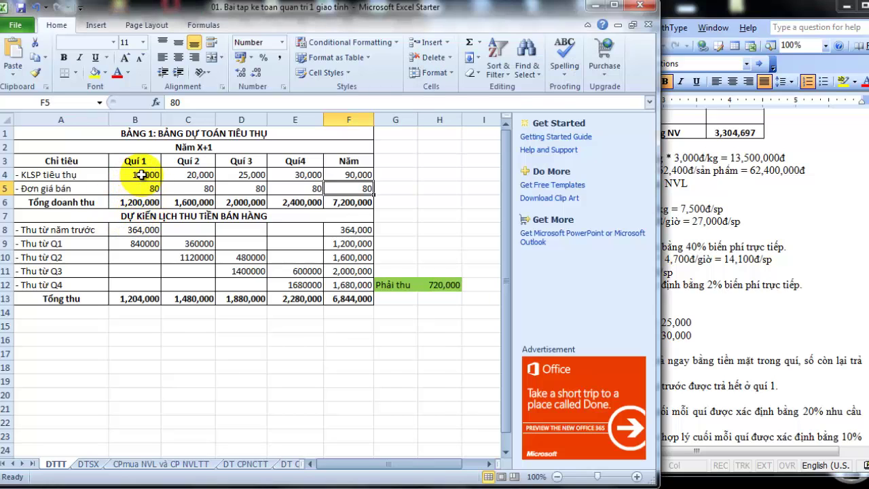
left_click(148, 198)
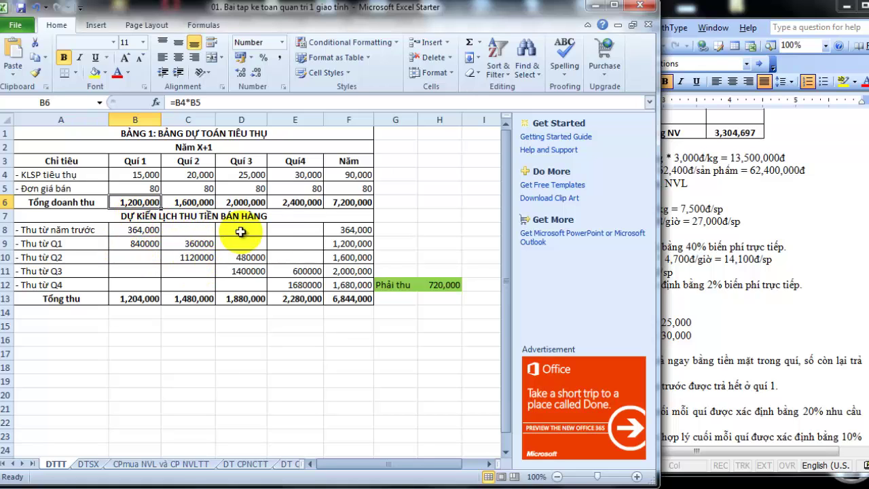
- Compare the prior-year collection in B8 of the Năm X+1 budget with the receivables in the exercise's balance sheet
left_click(669, 261)
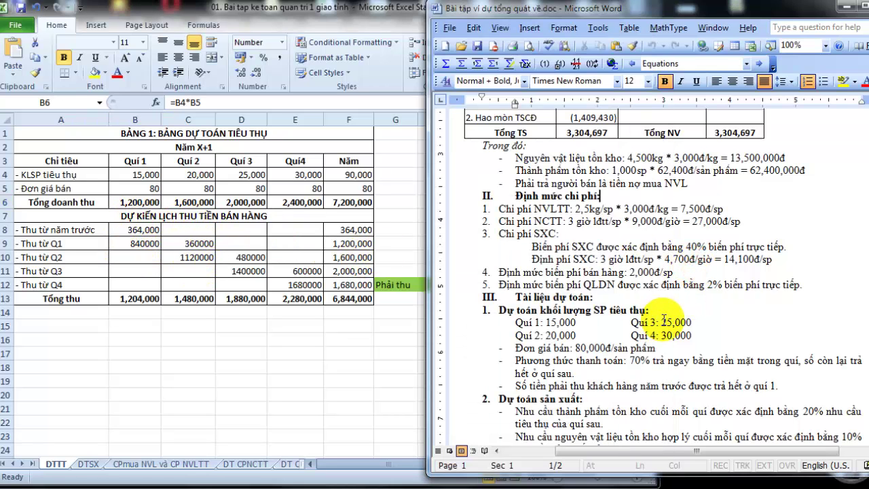
scroll(664, 319, "up", 3)
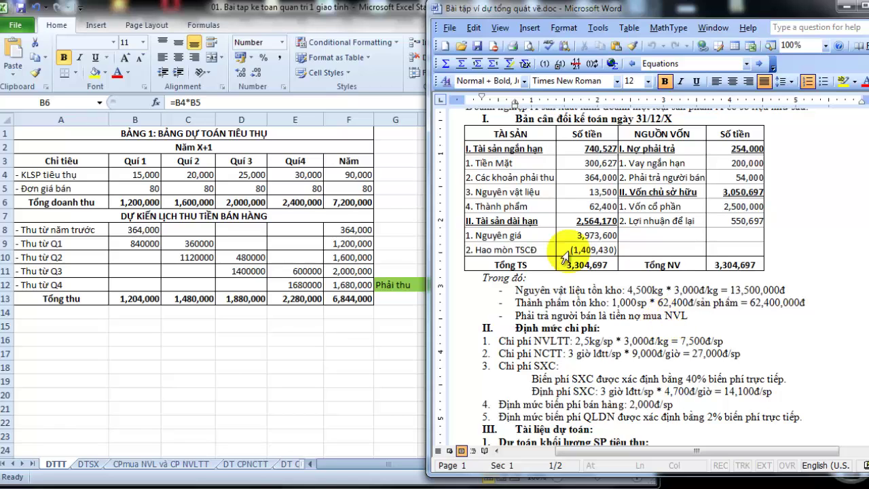
left_click(198, 153)
left_click(197, 152)
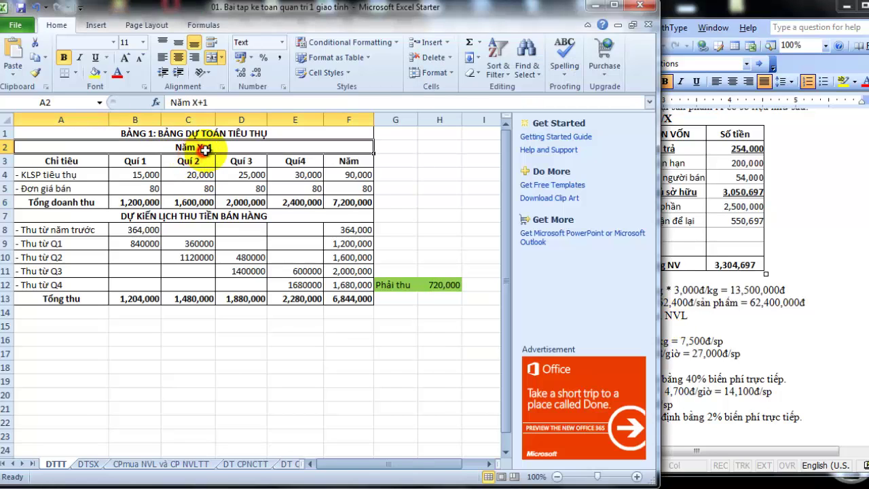
left_click(133, 230)
left_click(751, 265)
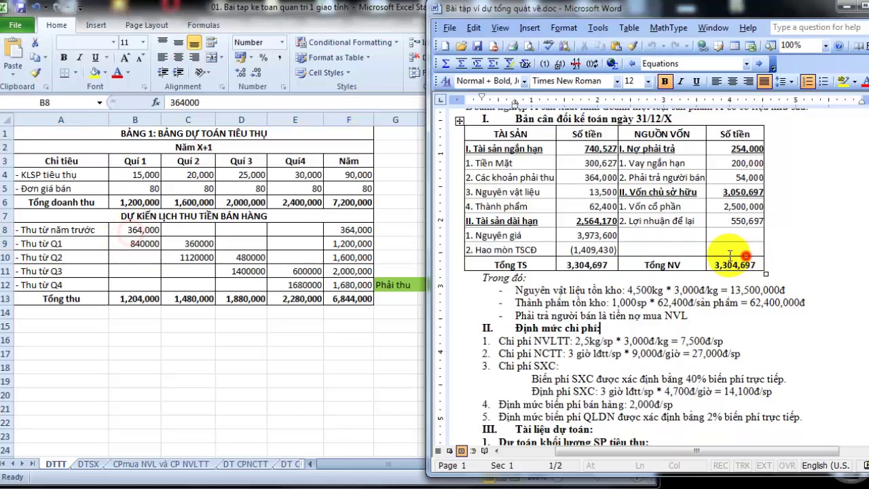
scroll(740, 261, "up", 1)
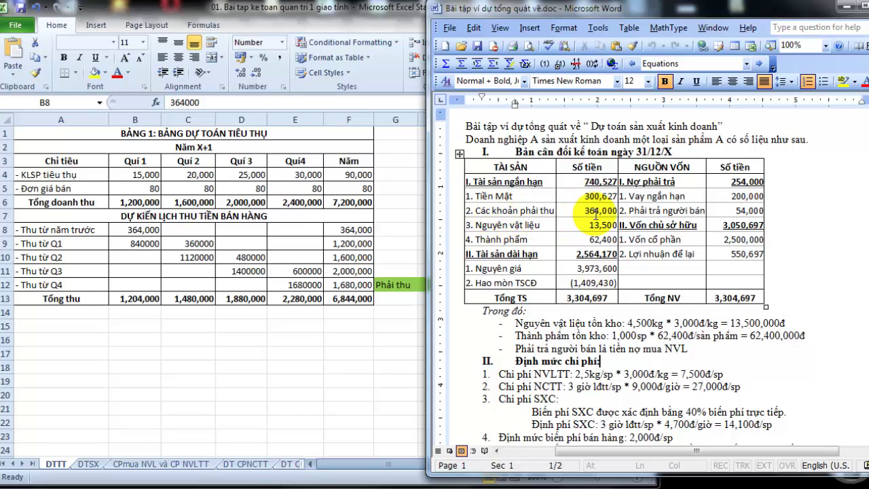
left_click(147, 232)
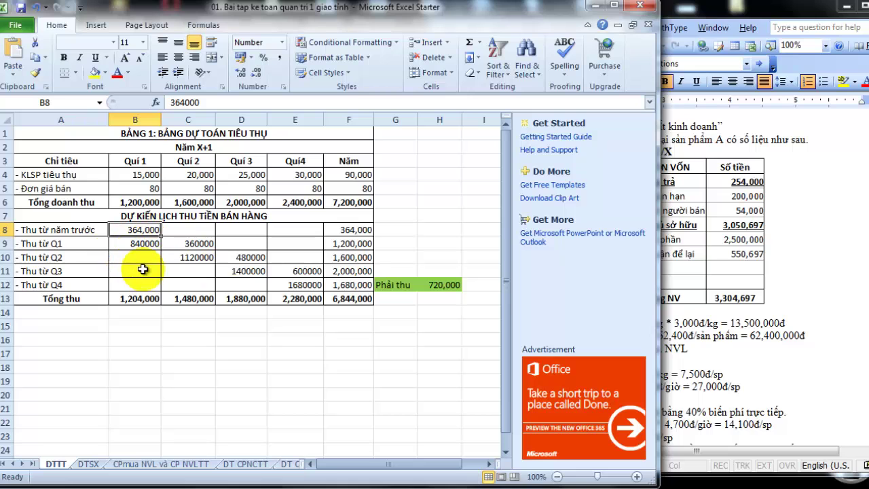
- Inspect the Quí 1 collection formula in B9 against the payment terms stated in the exercise
left_click(135, 246)
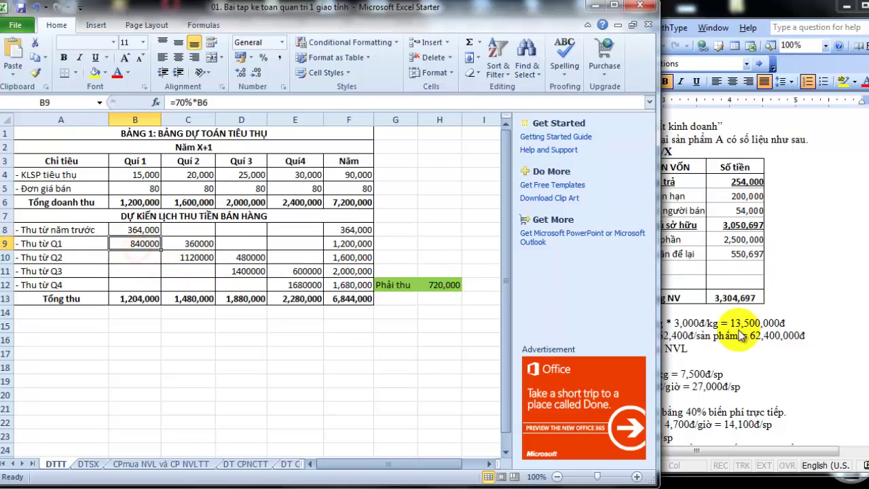
left_click(741, 326)
scroll(679, 292, "down", 2)
scroll(655, 292, "down", 3)
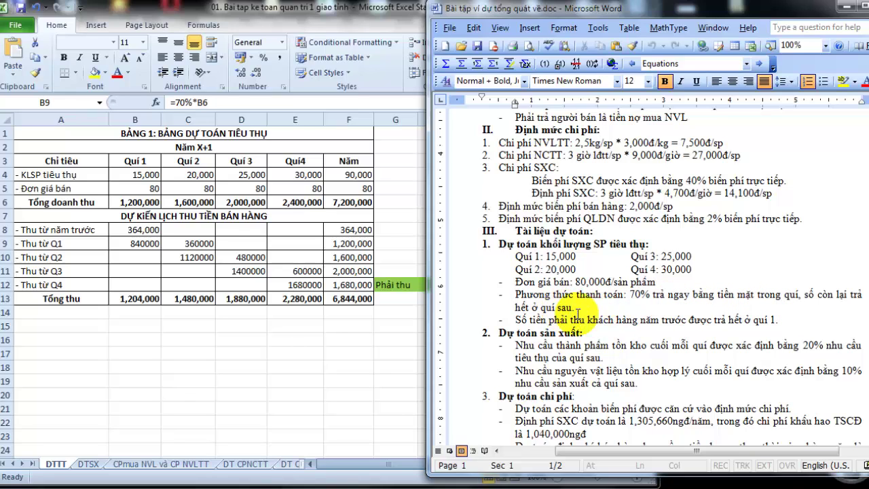
left_click(133, 245)
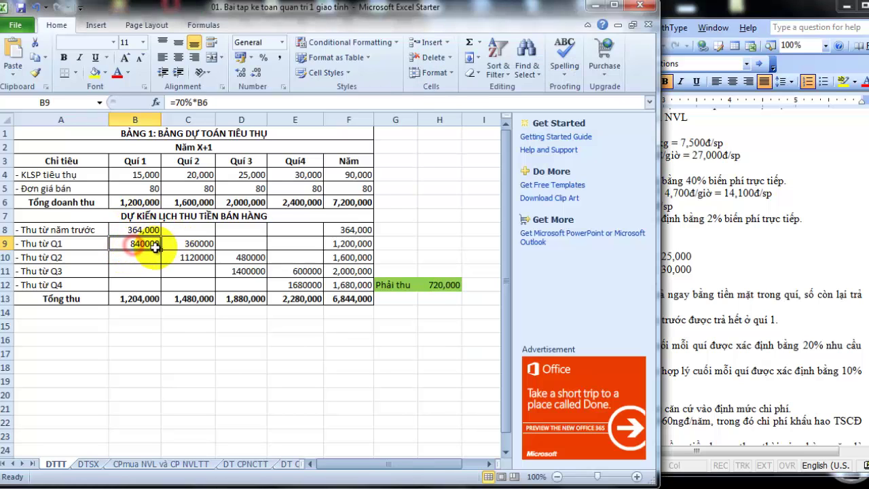
double_click(126, 245)
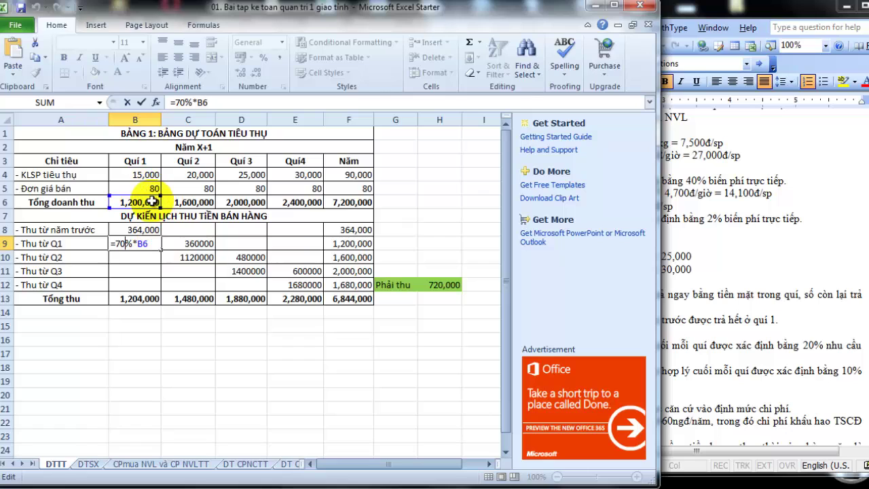
key("ctrl+Return")
- Inspect the Quí 2 collection formulas in C9 and C10 and the revenue cells they reference
left_click(184, 245)
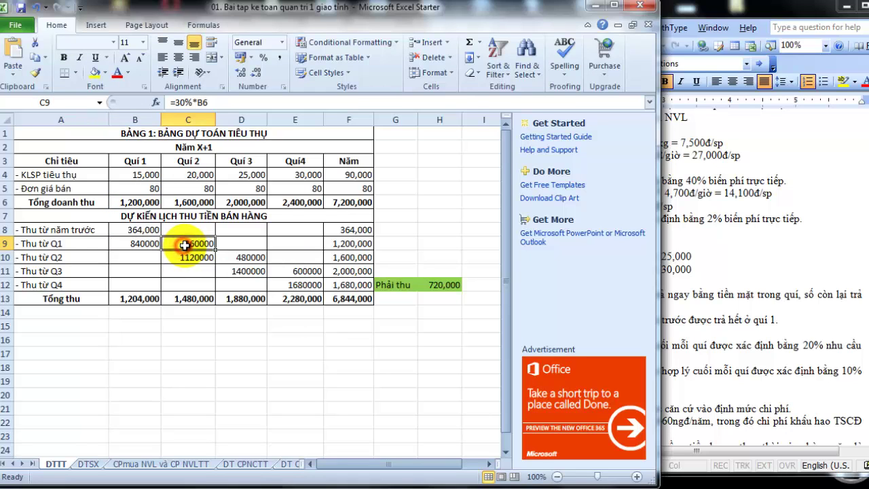
double_click(185, 245)
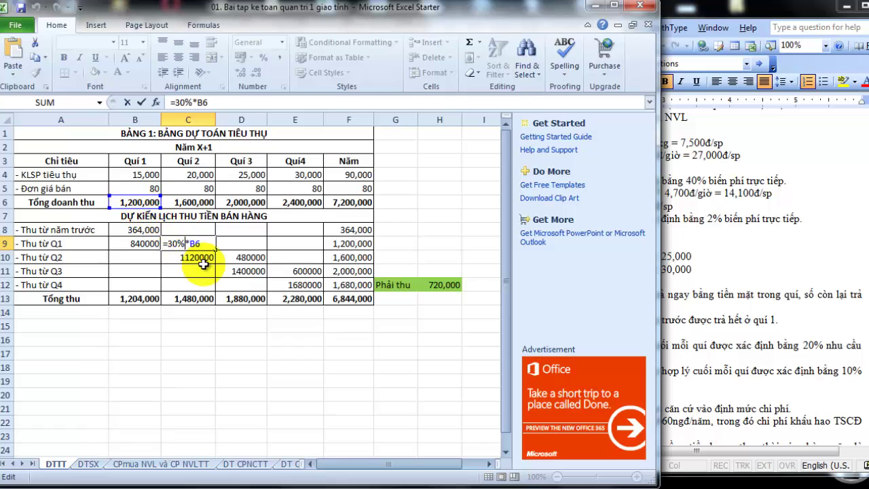
key("ctrl+Return")
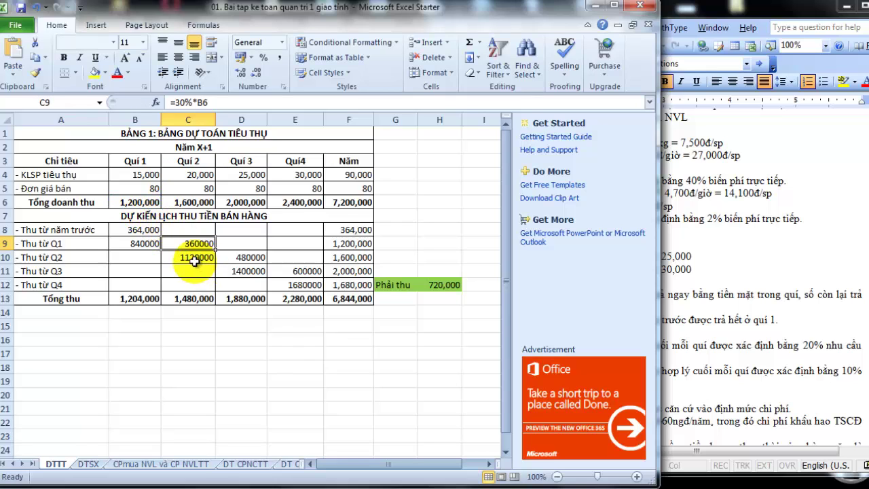
double_click(192, 258)
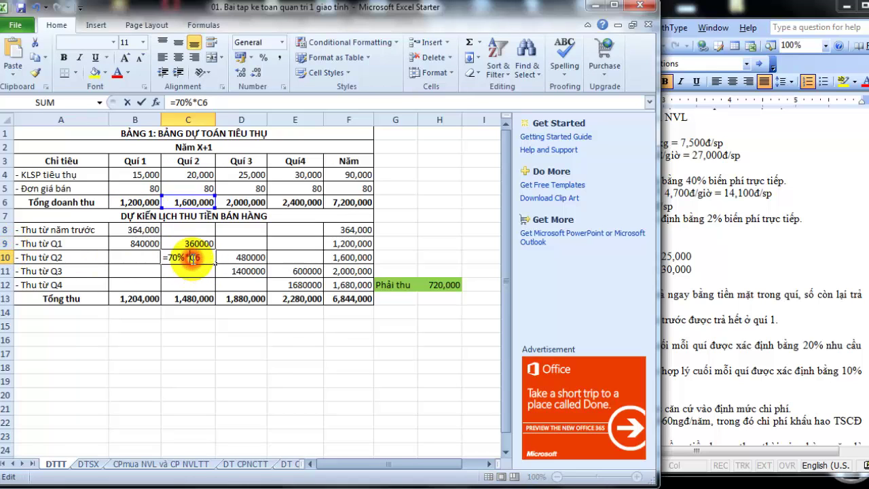
key("ctrl+Return")
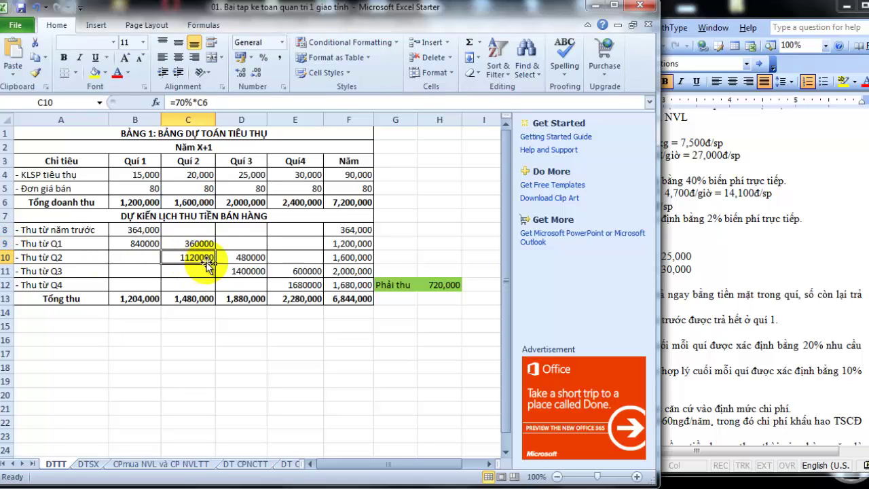
- Inspect the Quí 3 and Quí 4 collection formulas in D10, D11, E11 and E12
left_click(245, 257)
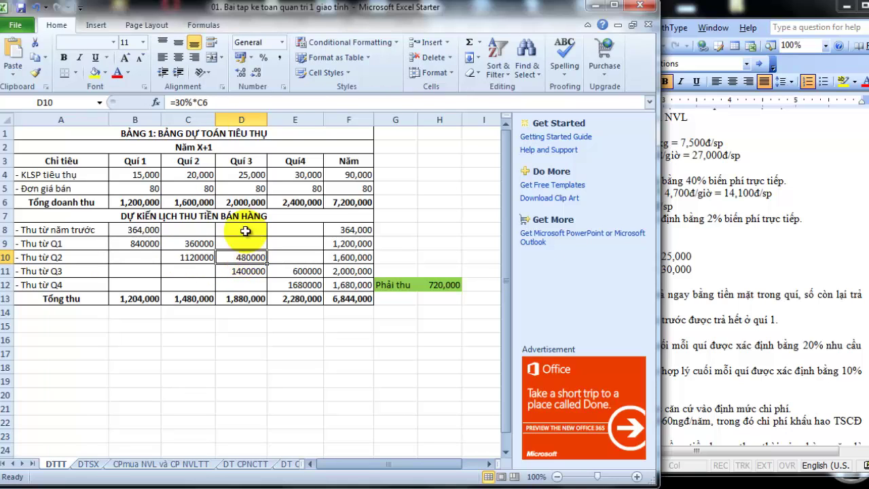
left_click(242, 272)
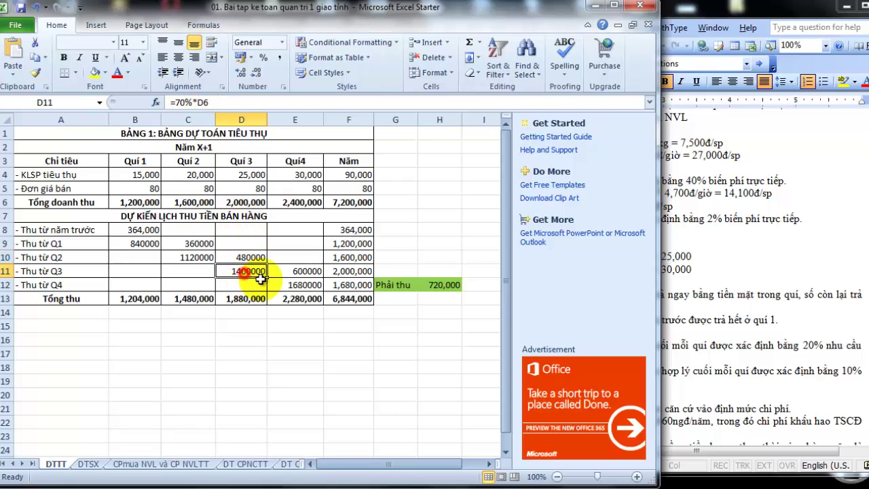
left_click(299, 273)
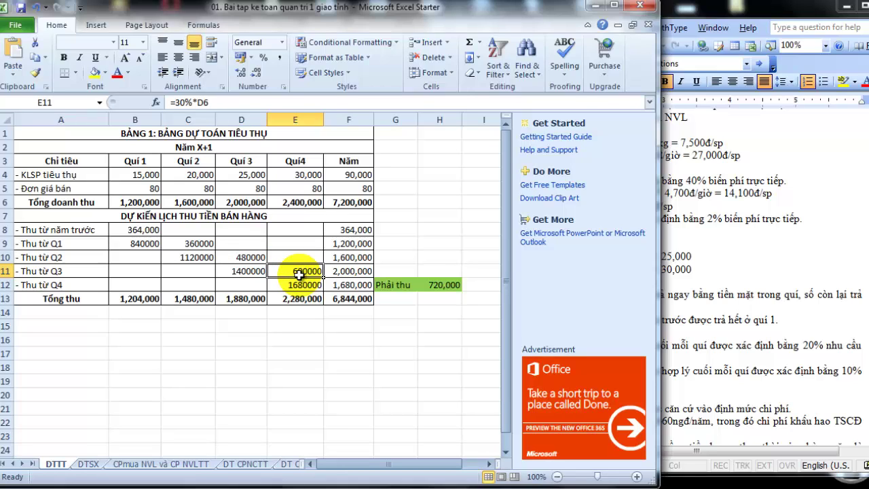
left_click(291, 285)
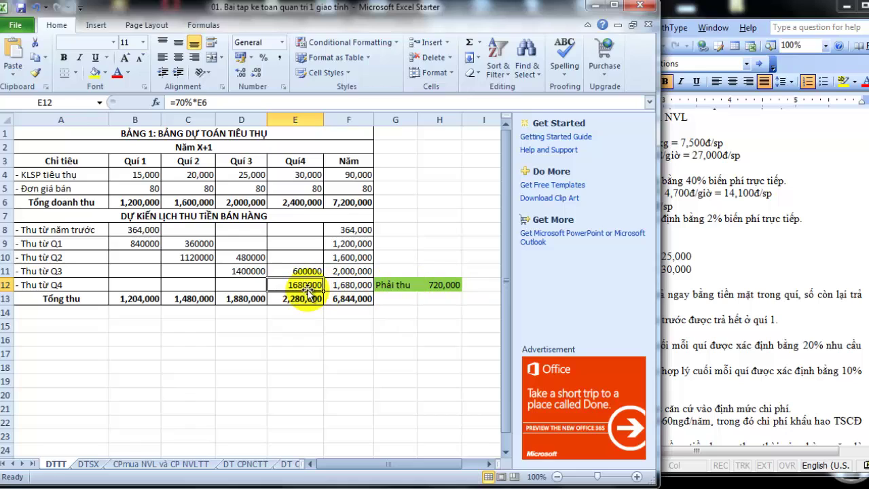
- Inspect the formula for the year-end receivable in H12 of the sales budget
left_click(441, 288)
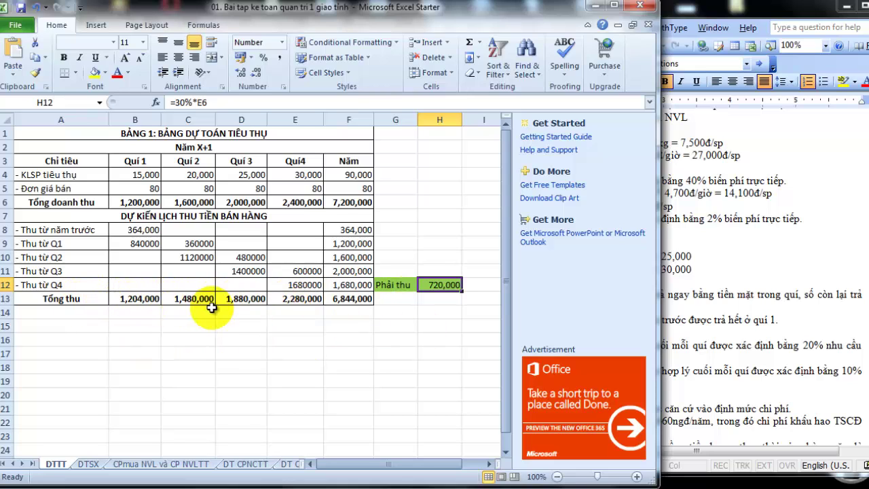
- On the DTSX sheet, inspect the Quí 1 opening stock in B6, required production formula in B7 and sales link in B4
left_click(89, 464)
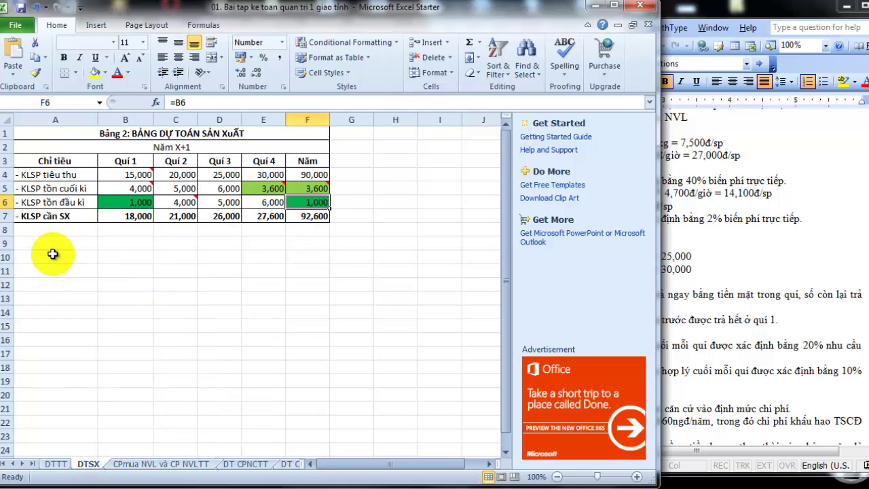
left_click(99, 202)
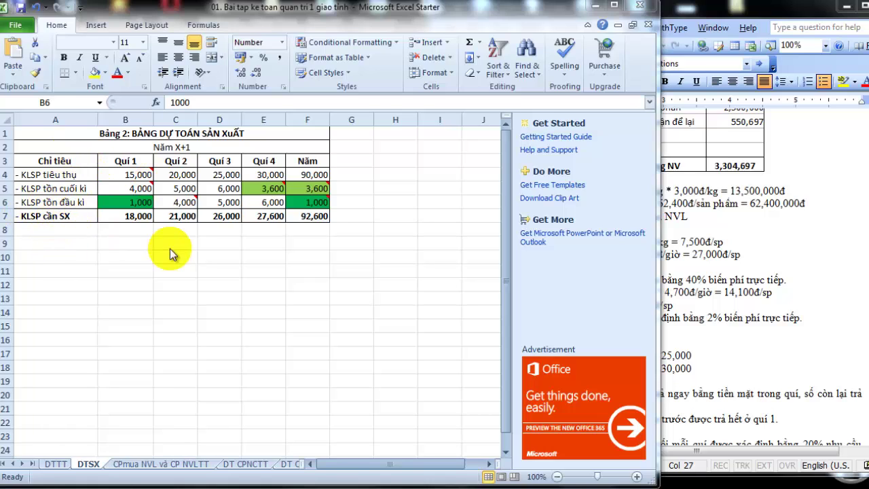
double_click(118, 208)
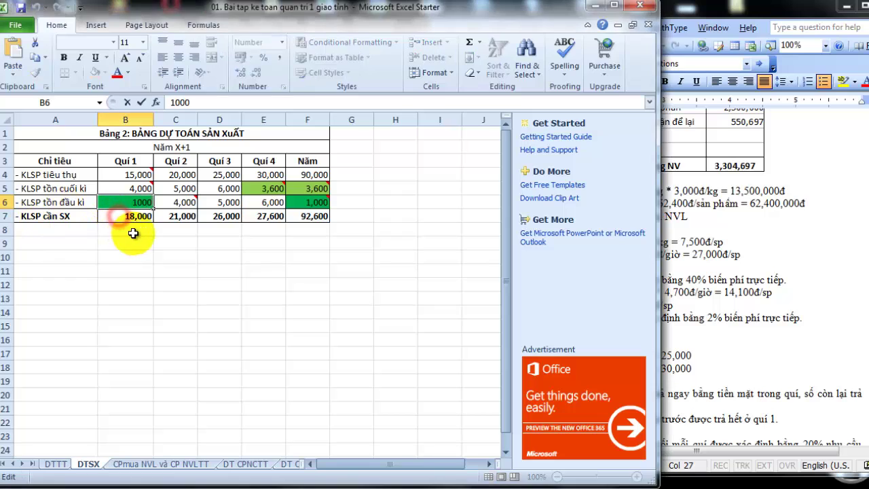
left_click(120, 219)
double_click(120, 217)
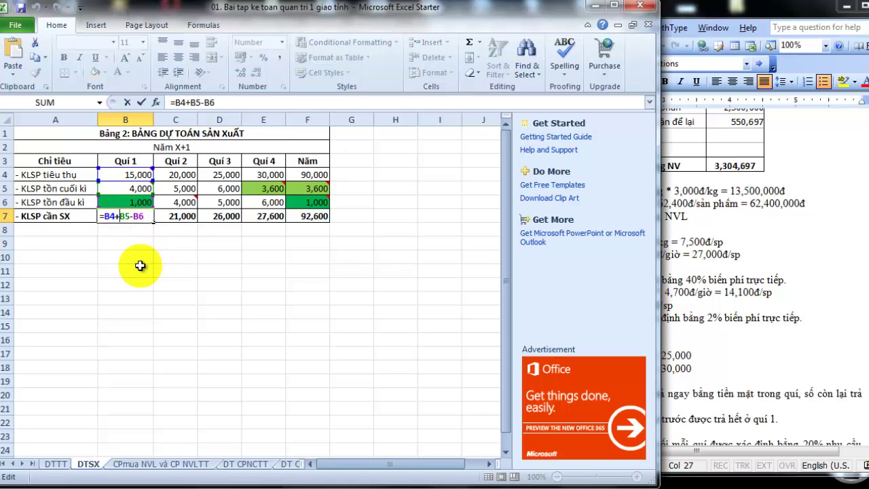
key("Escape")
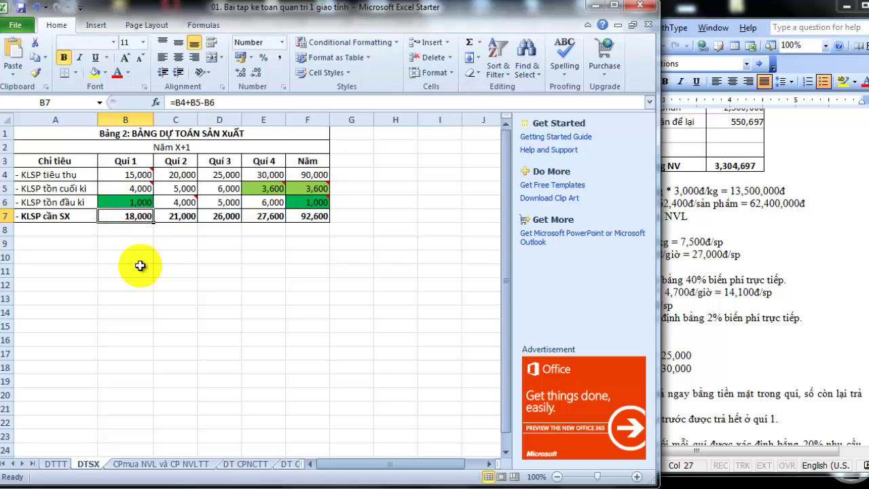
left_click(122, 176)
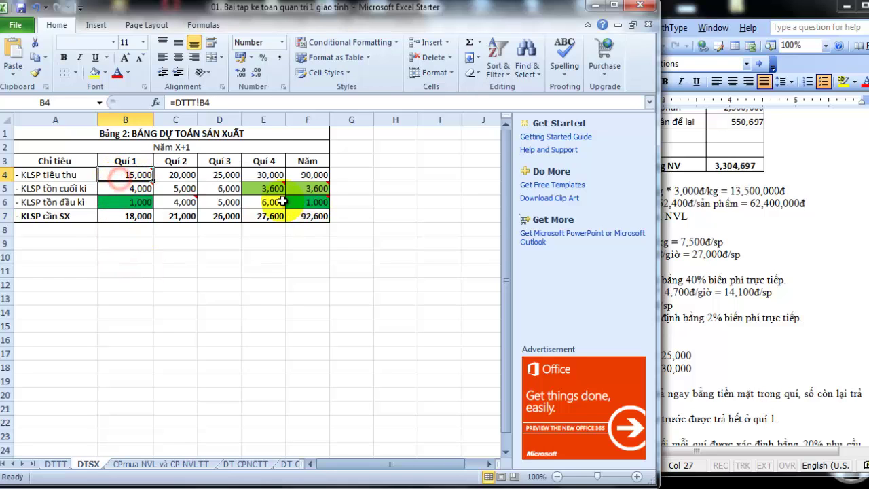
- Compare the Quí 1 closing stock formula in B5 with the finished-goods stock rule in the exercise's production section
left_click(753, 260)
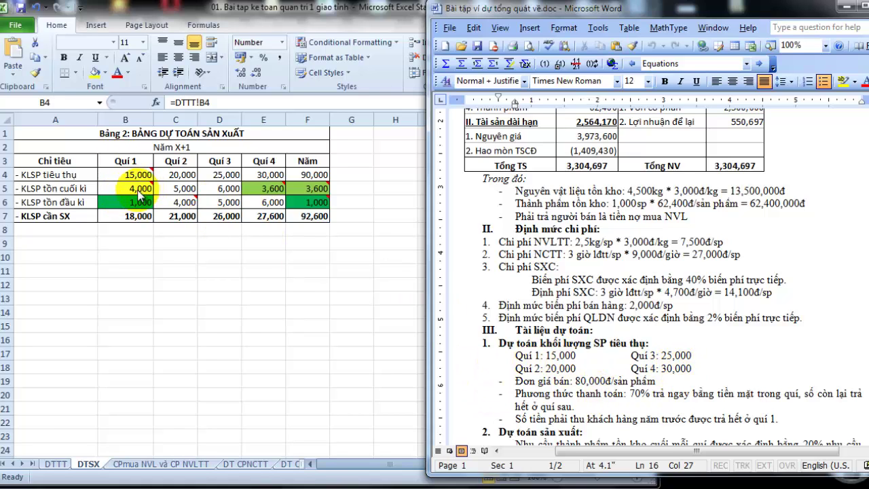
scroll(713, 288, "down", 5)
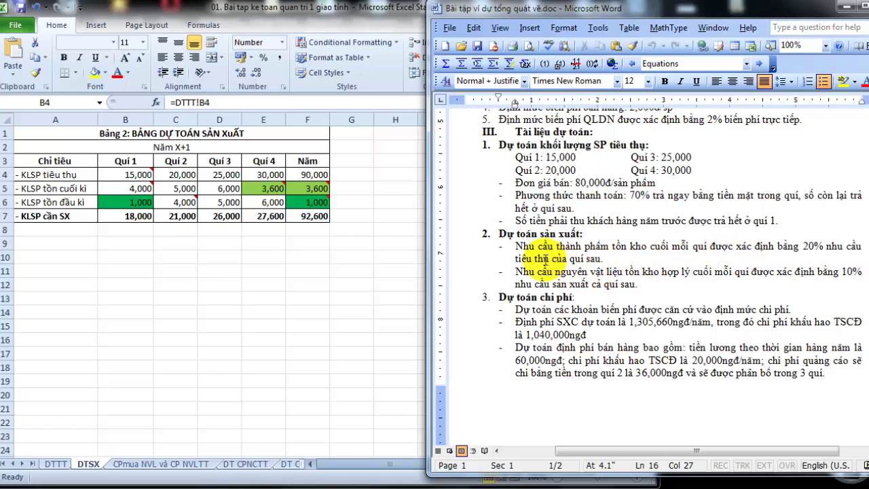
left_click(122, 178)
left_click(132, 189)
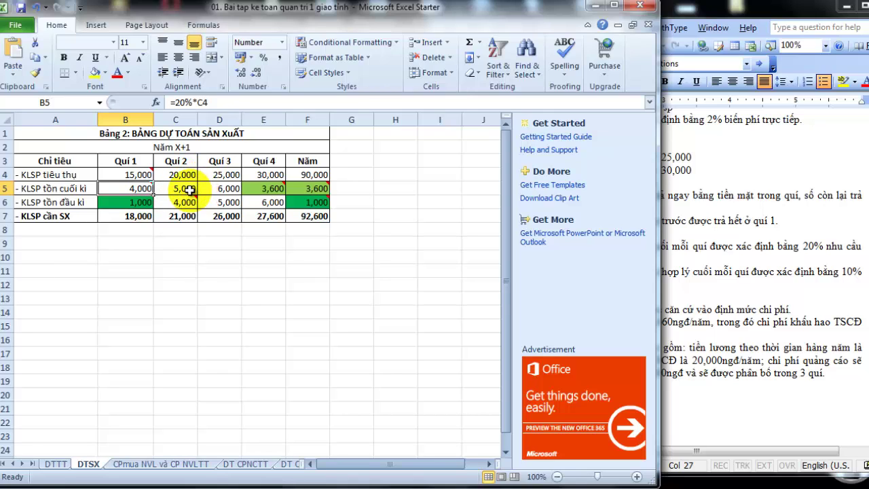
- Inspect the closing stock formulas for Quí 2 to Quí 4 in C5, D5 and E5 along with their sales quantities
left_click(184, 191)
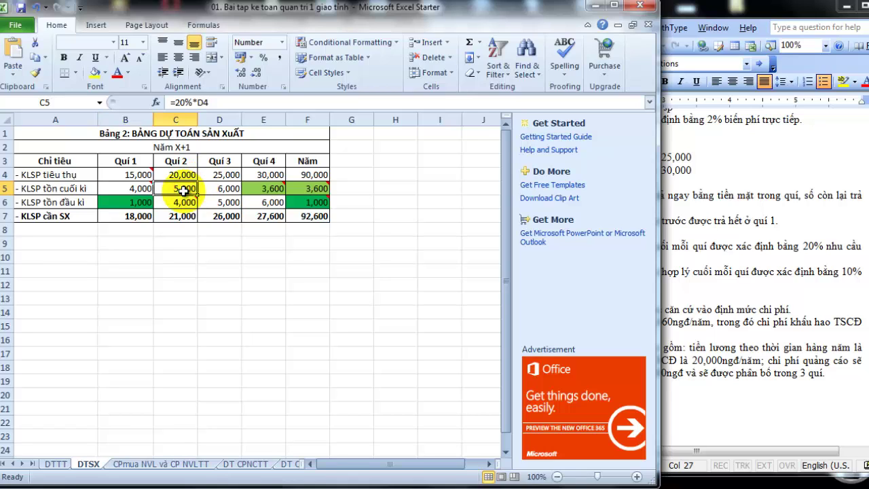
left_click(229, 174)
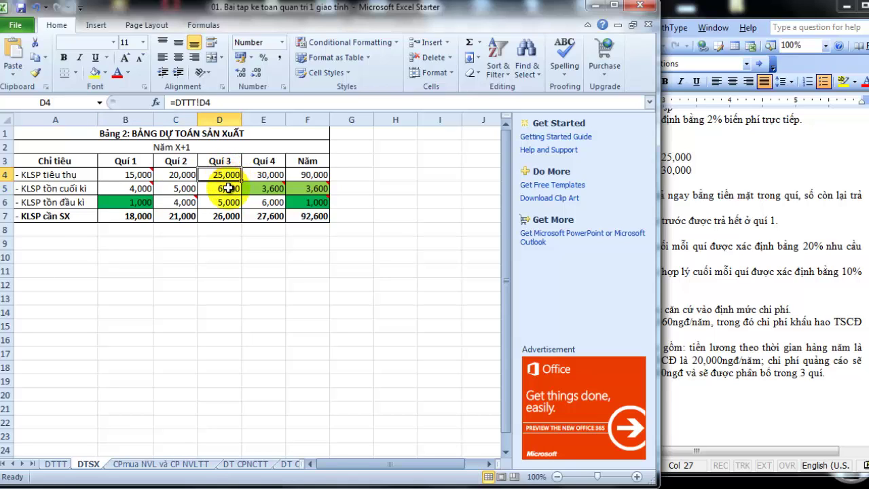
left_click(222, 191)
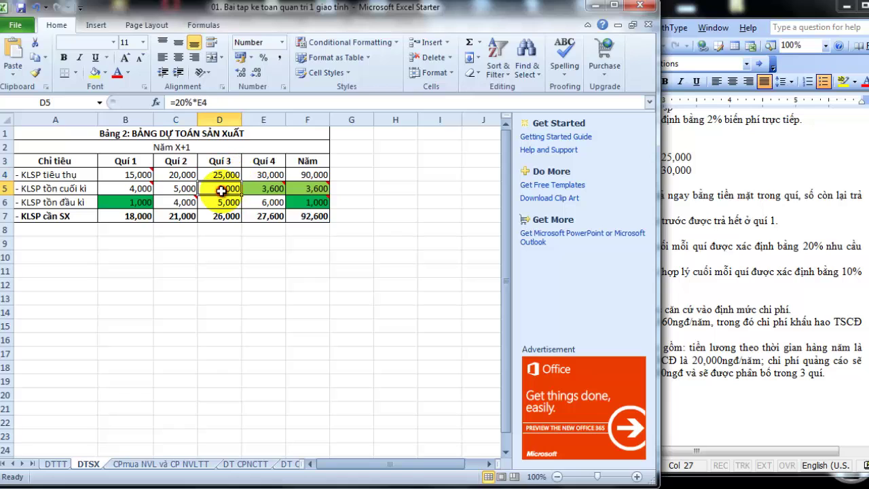
left_click(269, 176)
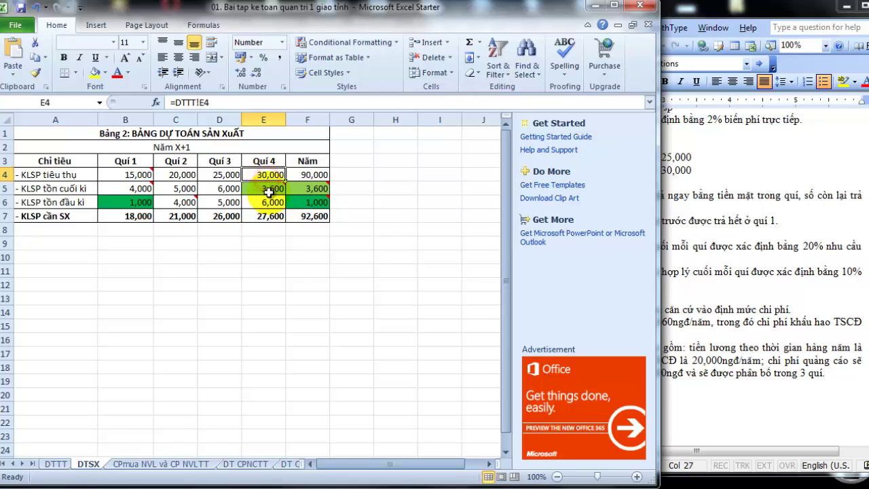
left_click(271, 195)
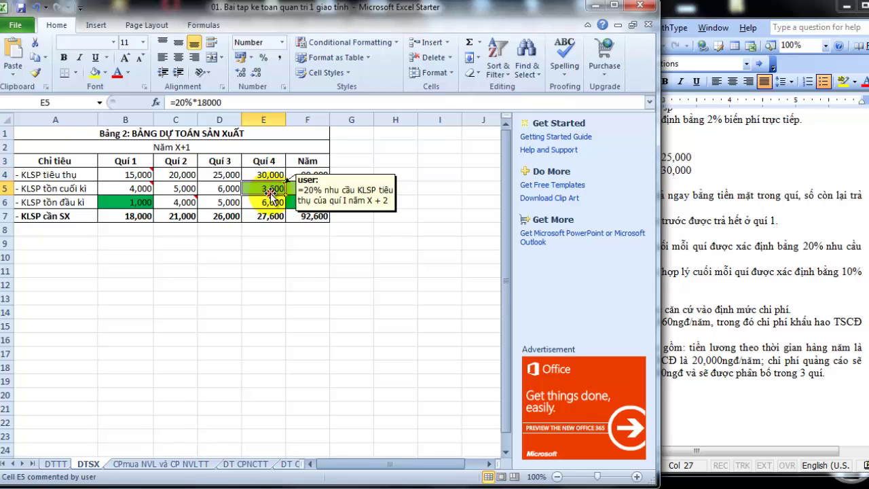
left_click(339, 172)
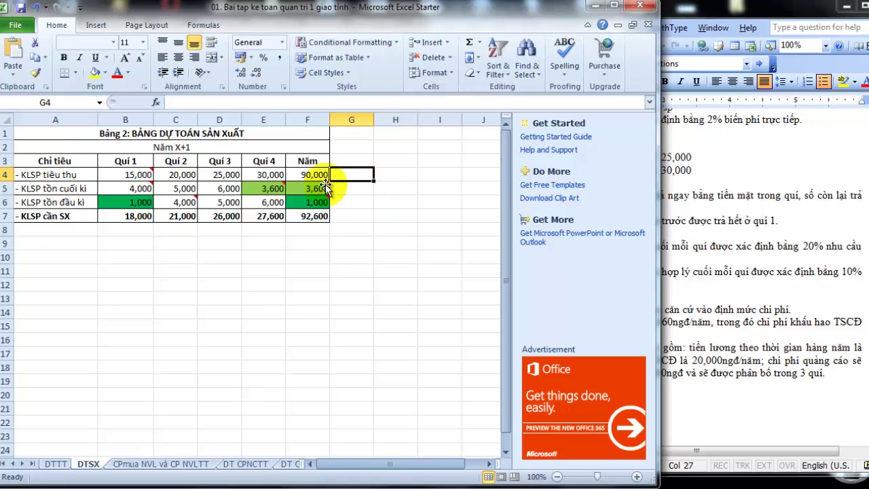
- Compare the Quí 4 closing stock formula in E5 with the exercise's quarter I/X+2 sales forecast, and read the note on F5
left_click(721, 293)
scroll(744, 280, "down", 4)
scroll(743, 280, "down", 10)
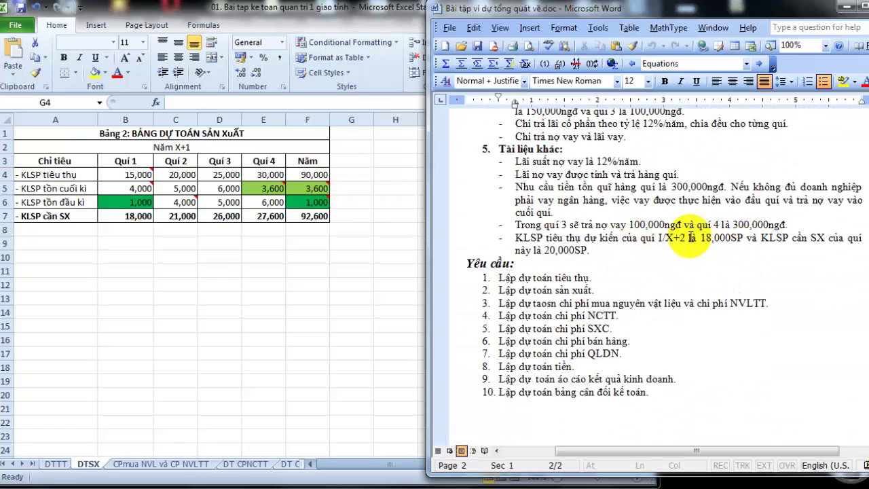
left_click(277, 192)
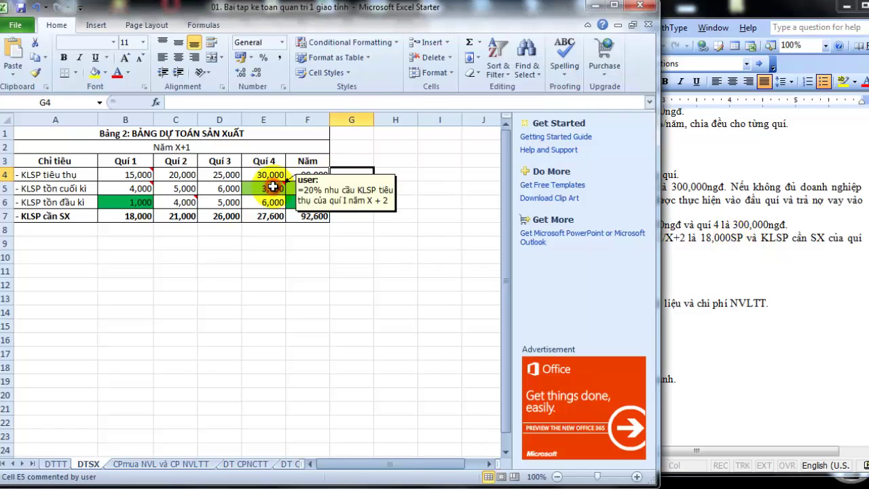
key("Down")
key("Down")
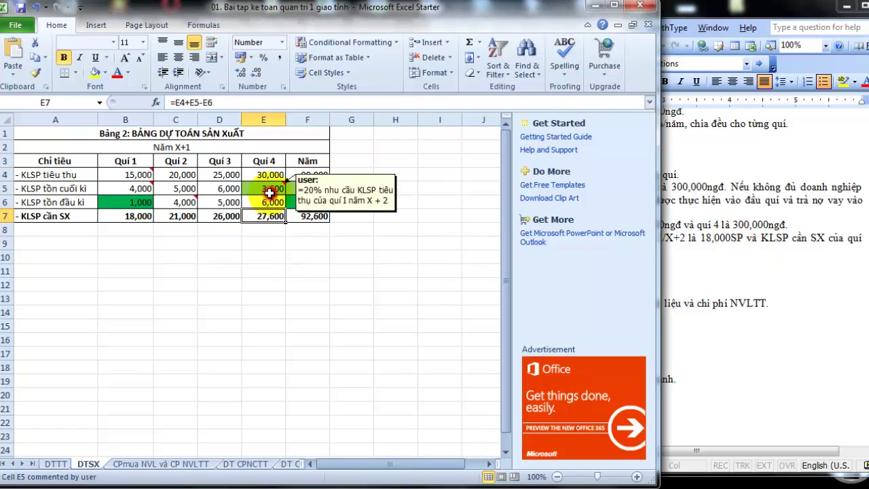
double_click(269, 193)
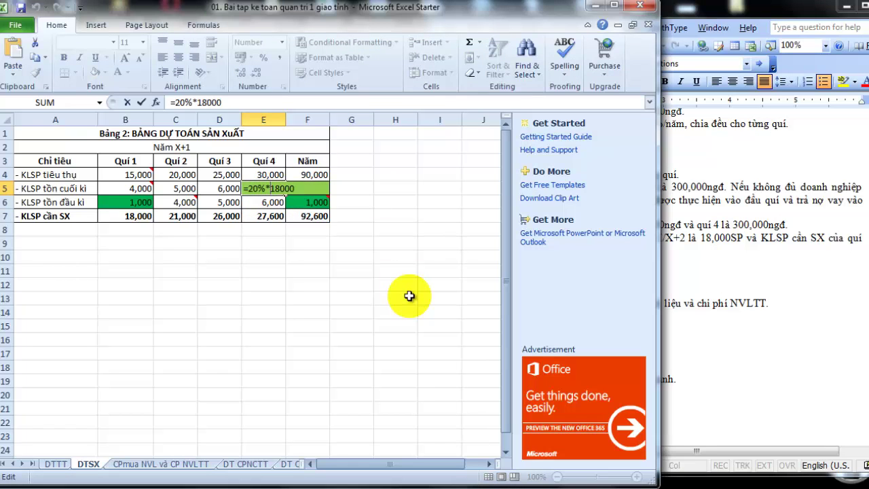
key("Return")
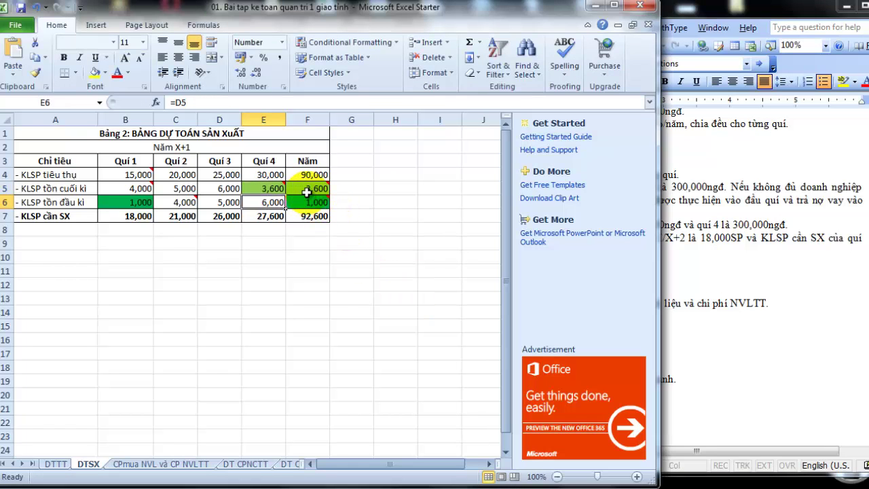
mouse_move(307, 192)
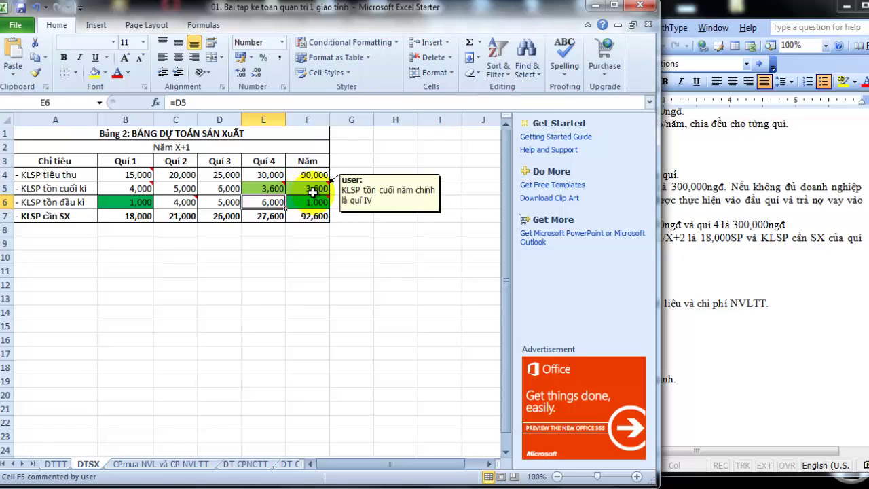
- Compare the Quí 1 opening stock in B6 with the finished-goods balance in the exercise's 31/12/X balance sheet and its details
left_click(139, 202)
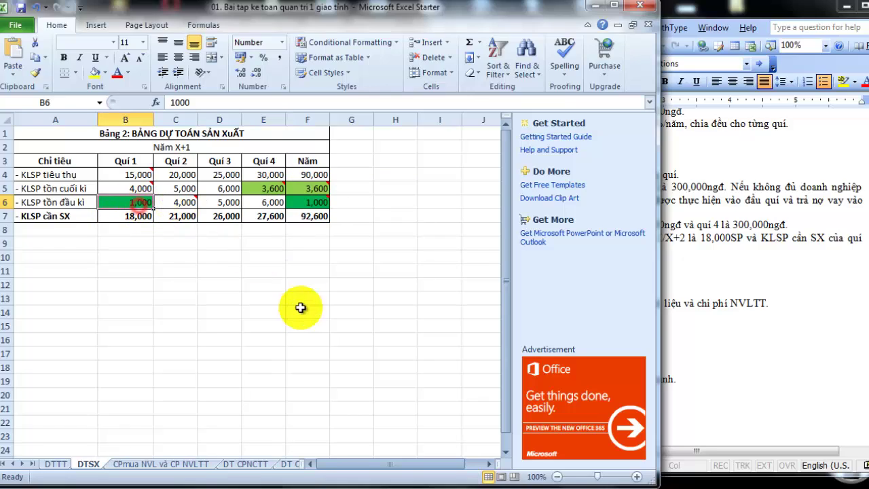
left_click(824, 238)
scroll(719, 238, "up", 10)
scroll(719, 237, "up", 10)
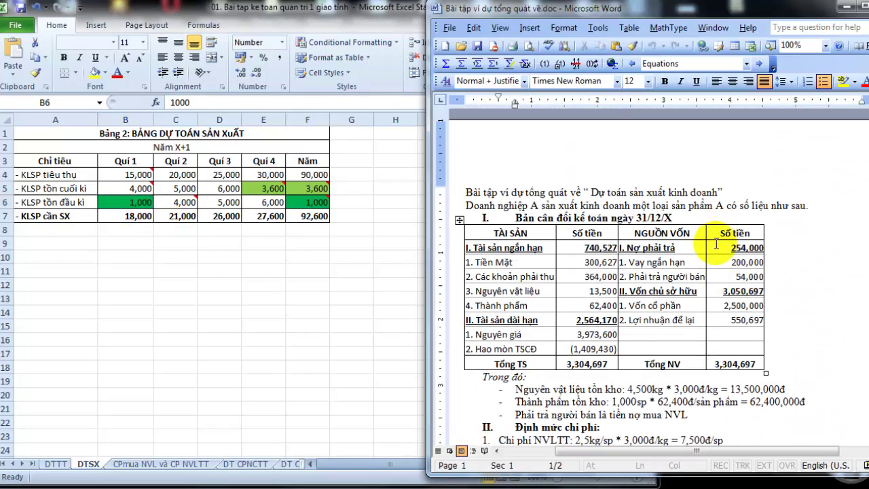
scroll(717, 244, "down", 2)
scroll(655, 250, "down", 1)
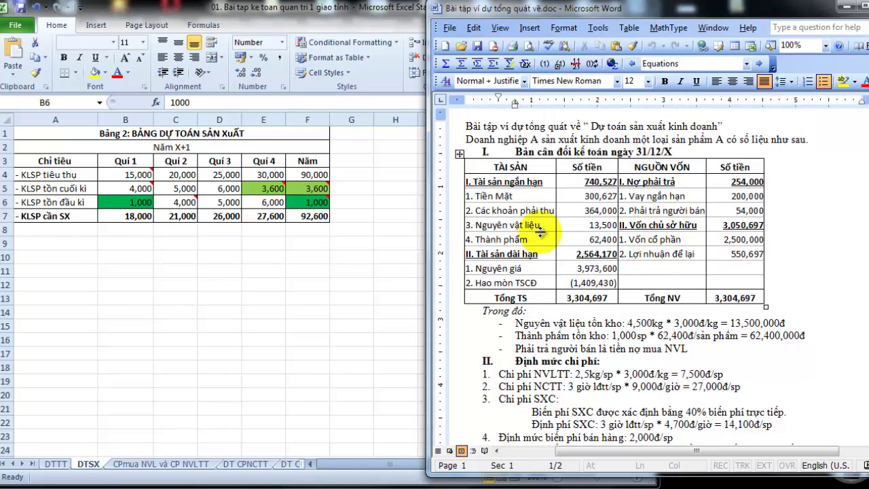
scroll(575, 262, "down", 3)
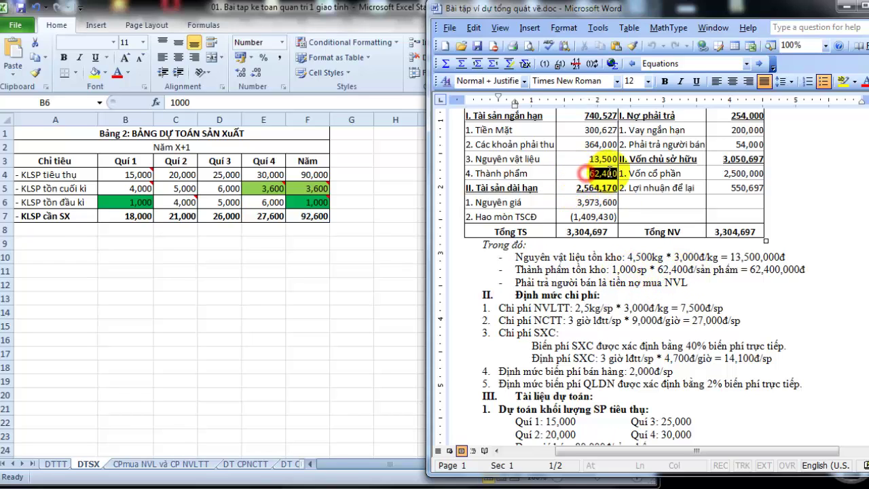
double_click(602, 174)
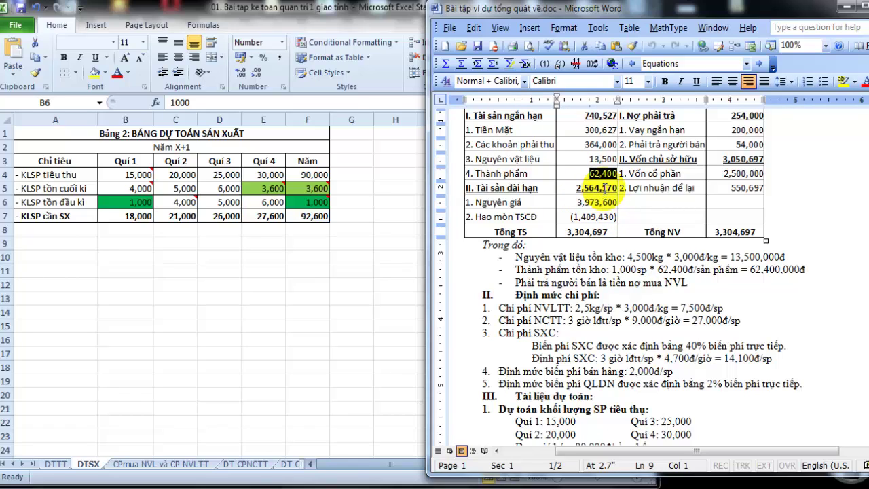
left_click(594, 174)
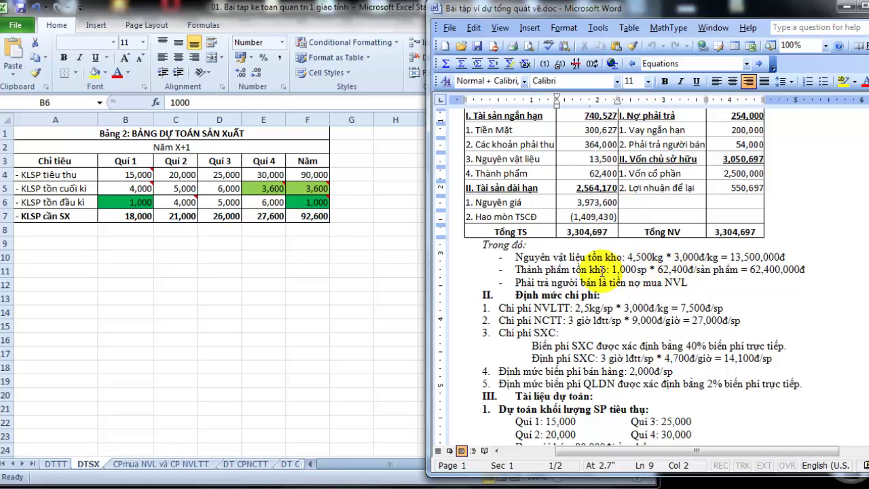
- Examine the finished-goods stock calculation and the cost standards in section II that make up the unit cost
scroll(582, 202, "down", 3)
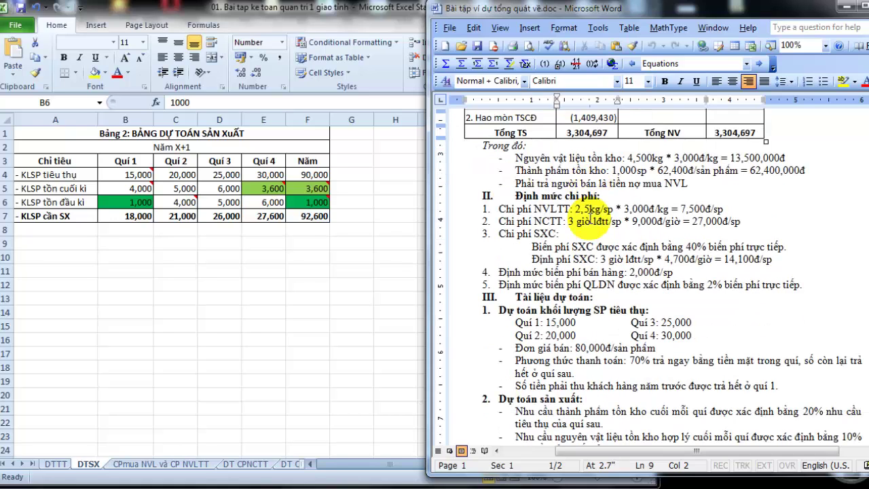
scroll(586, 267, "up", 2)
scroll(625, 271, "up", 1)
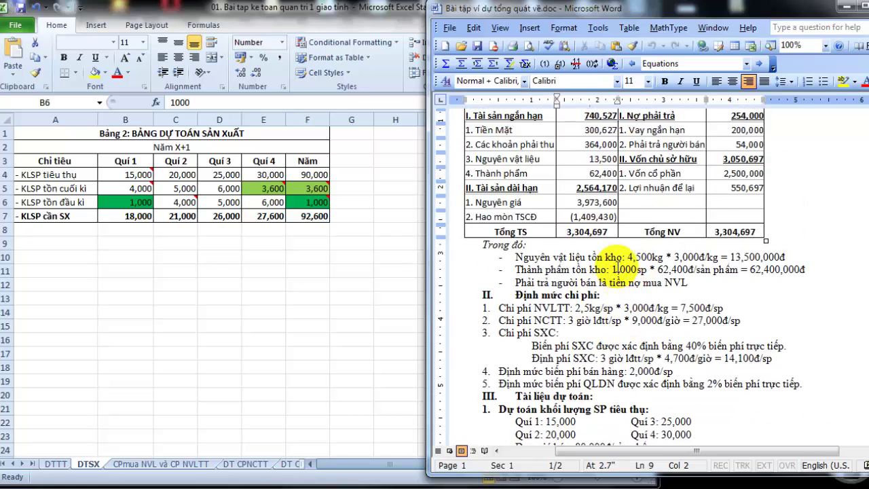
scroll(600, 252, "down", 2)
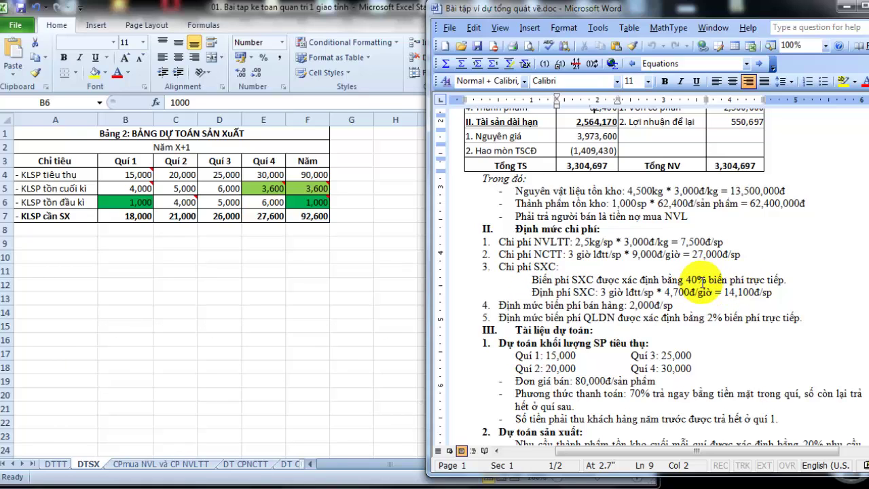
scroll(543, 188, "down", 2)
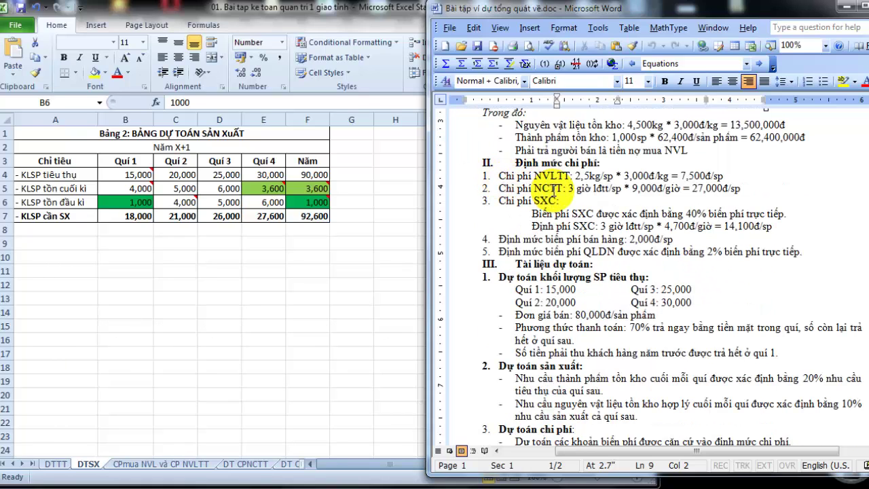
scroll(668, 239, "up", 2)
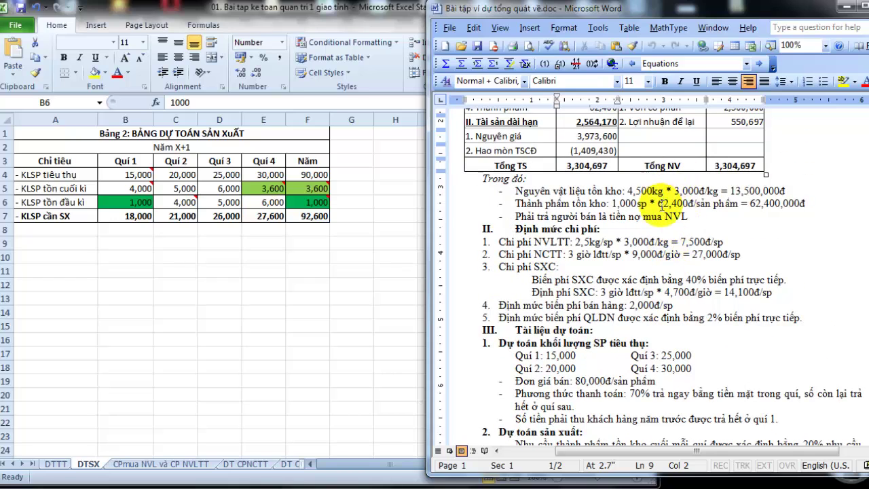
scroll(662, 206, "down", 1)
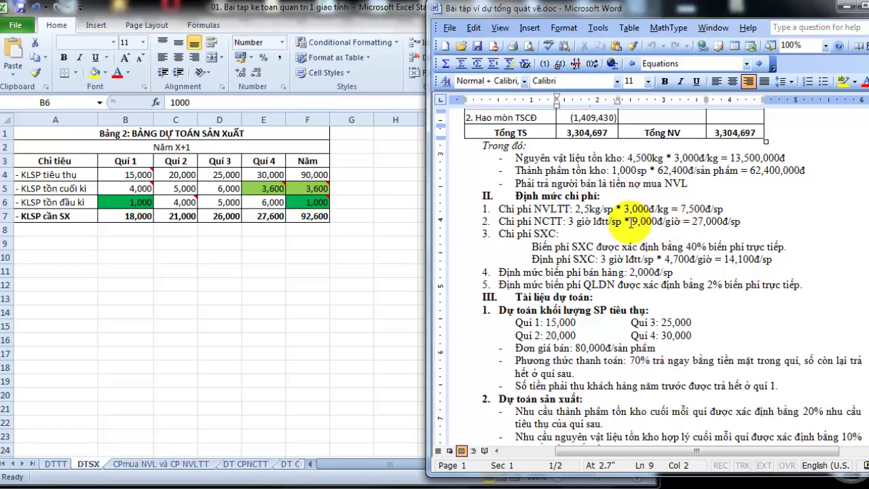
scroll(640, 214, "up", 3)
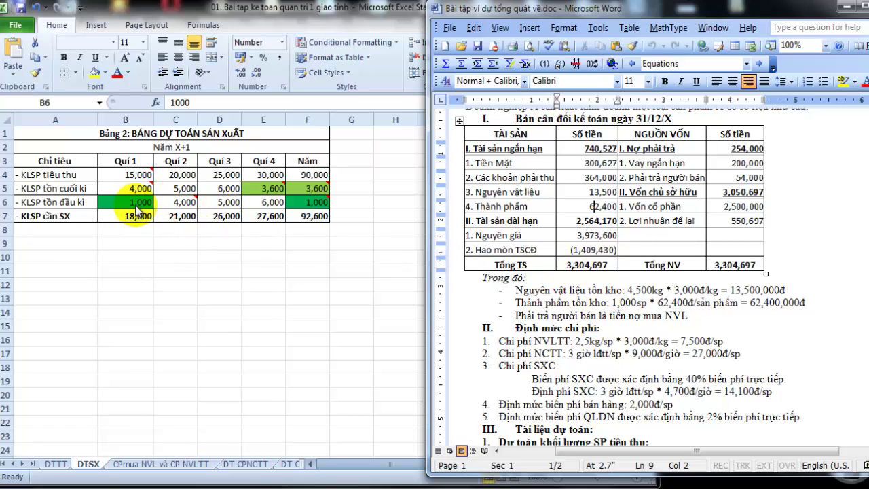
- Inspect the opening stock formulas for Quí 2 in C6 and the year in F6, and read the note on B5
left_click(169, 202)
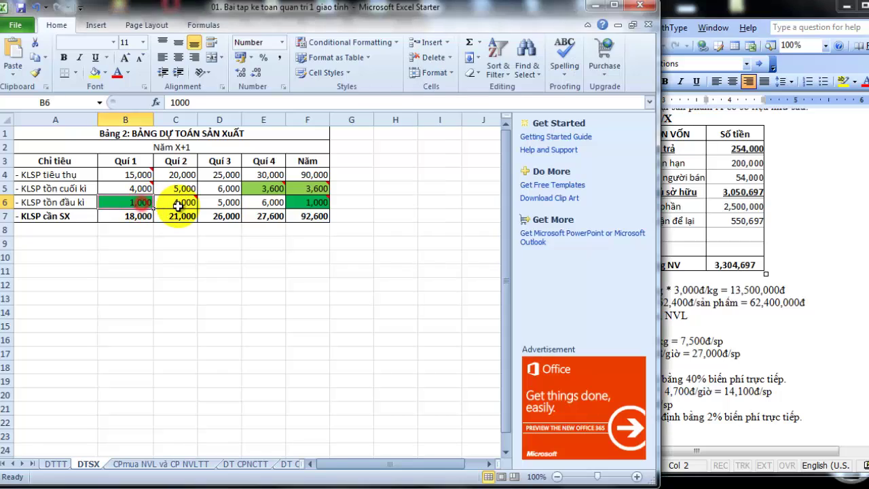
mouse_move(137, 192)
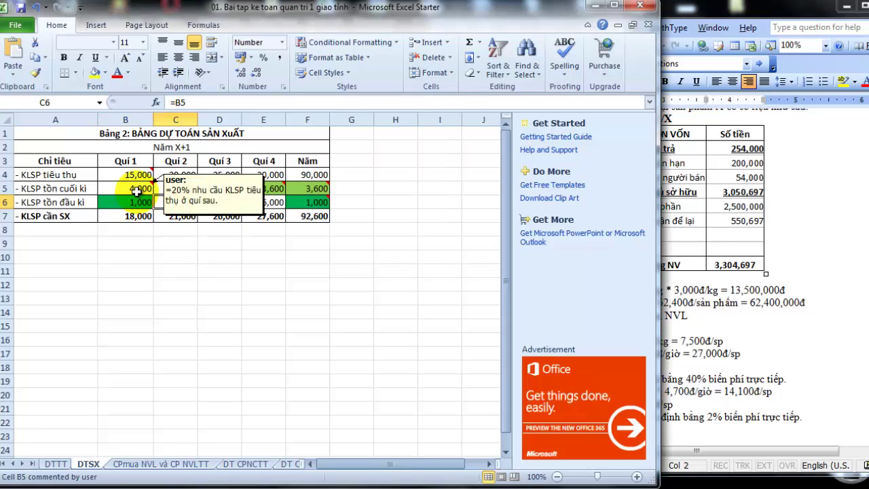
mouse_move(176, 206)
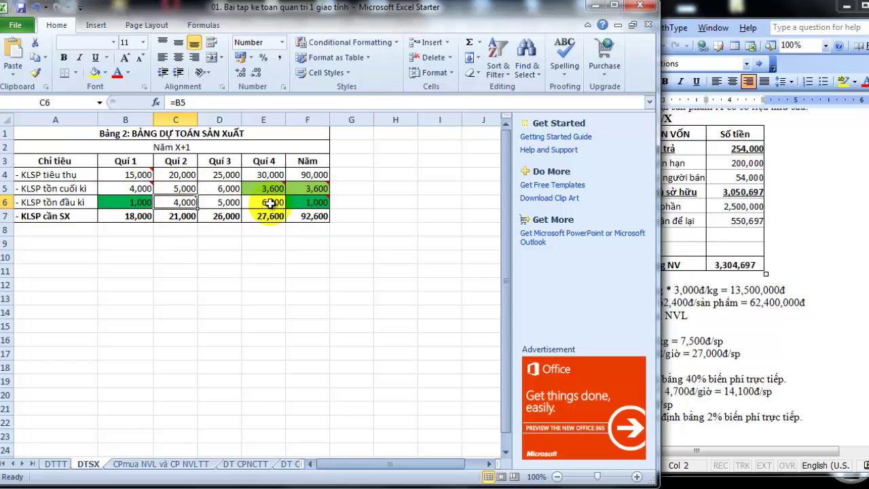
left_click(306, 204)
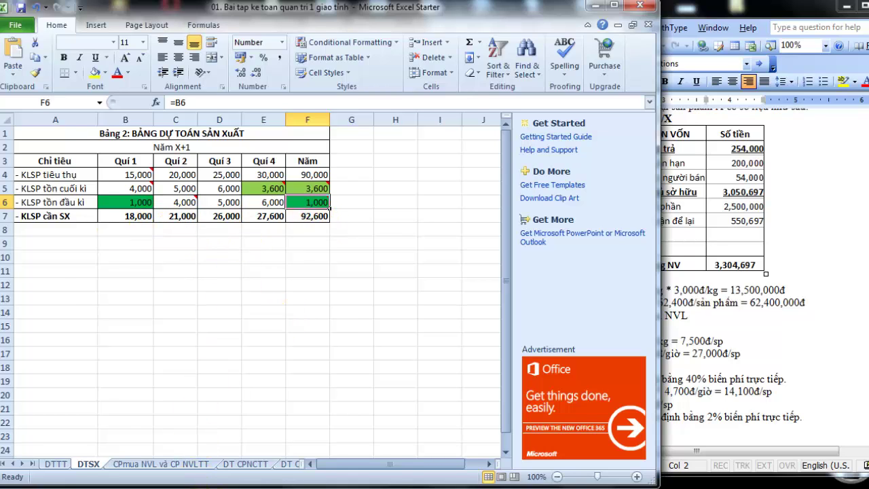
- Open the CPmua NVL và CP NVLTT sheet and review the row items leading from KLNVL cần cho SX to CP mua NVL
left_click(163, 464)
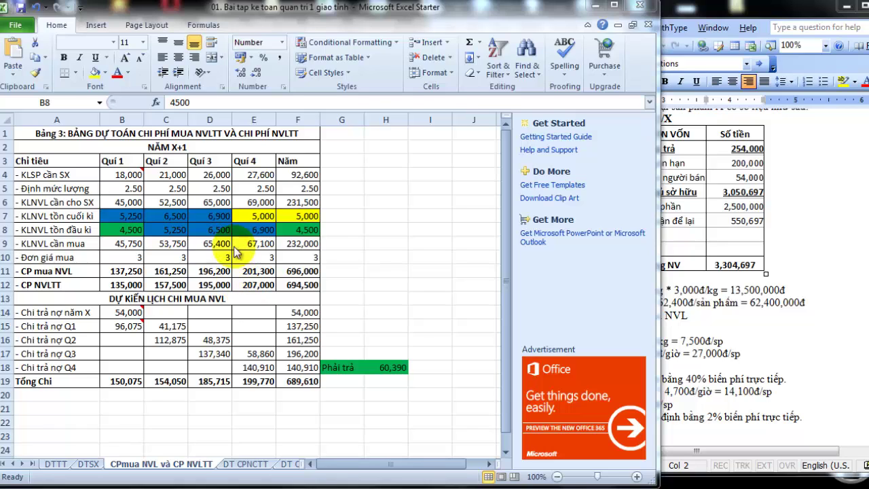
left_click(56, 272)
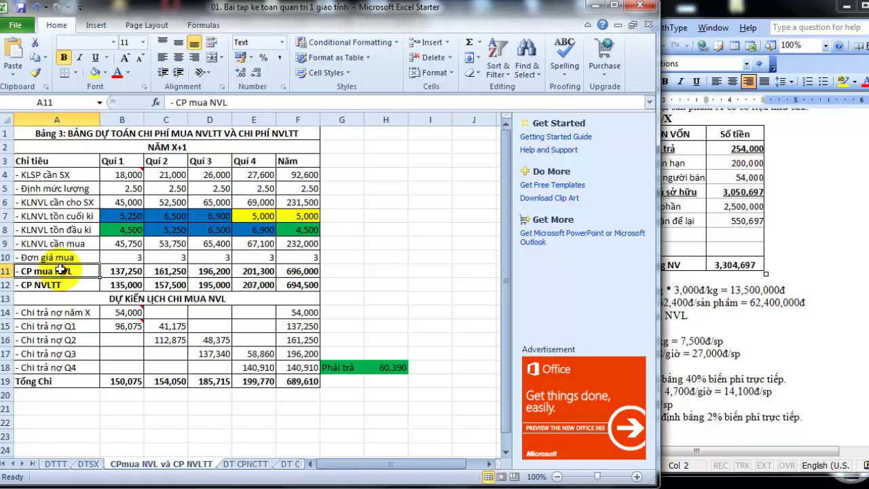
left_click(59, 202)
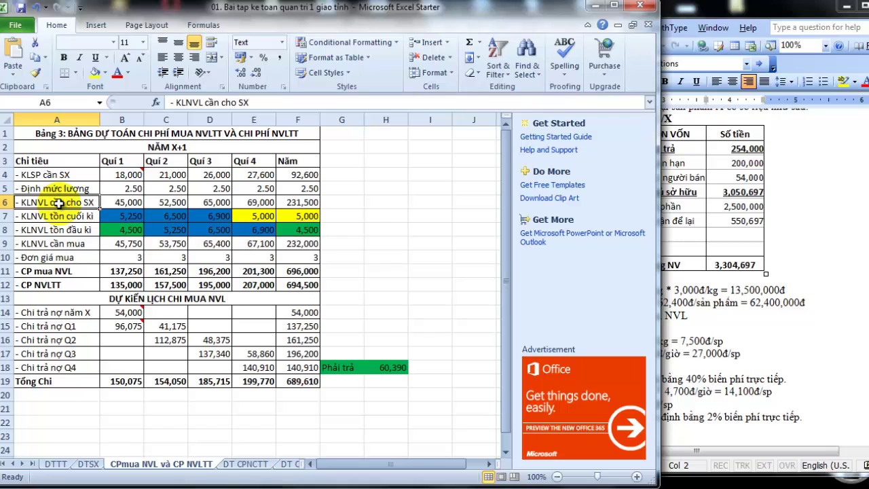
left_click(56, 217)
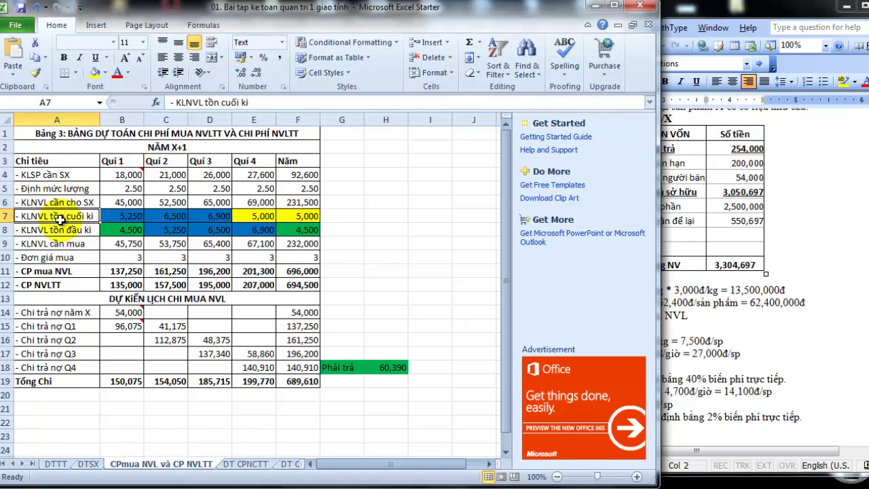
left_click(67, 229)
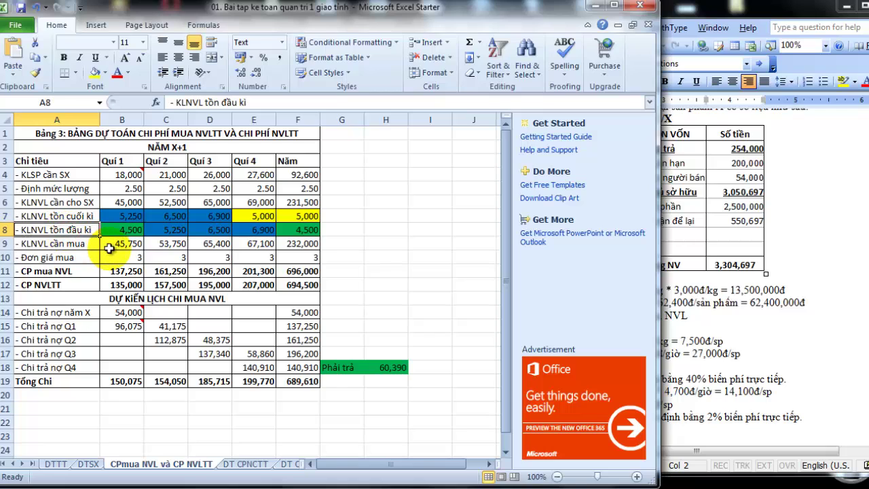
left_click(68, 246)
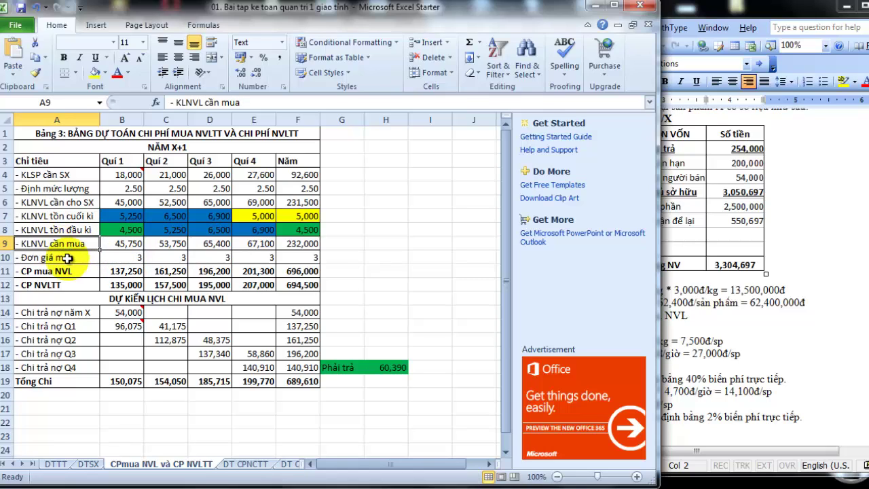
left_click(61, 257)
left_click(81, 273)
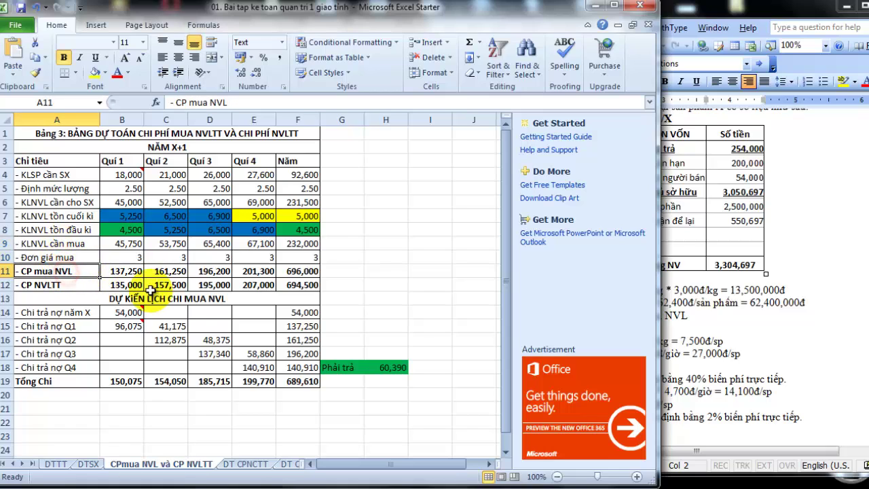
- Compare the KLNVL cần cho SX row and its B6 formula with the direct material standard in the exercise's section II
left_click(68, 203)
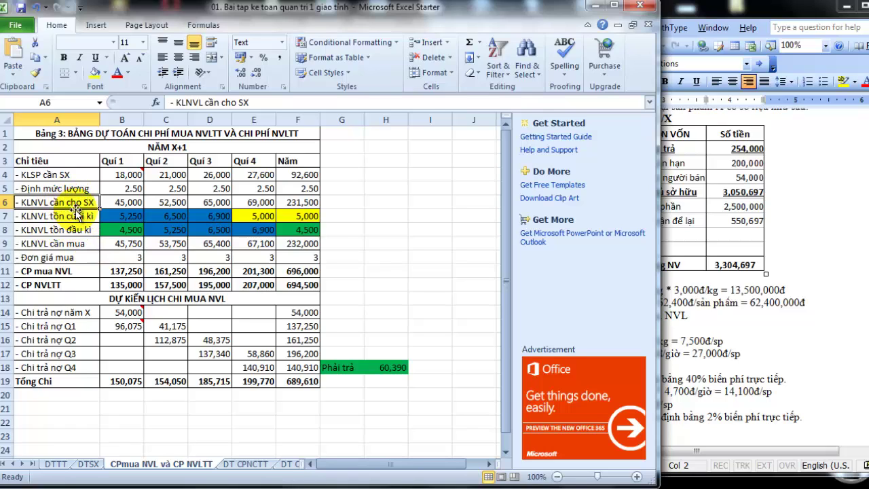
left_click(48, 187)
left_click(61, 174)
left_click(74, 188)
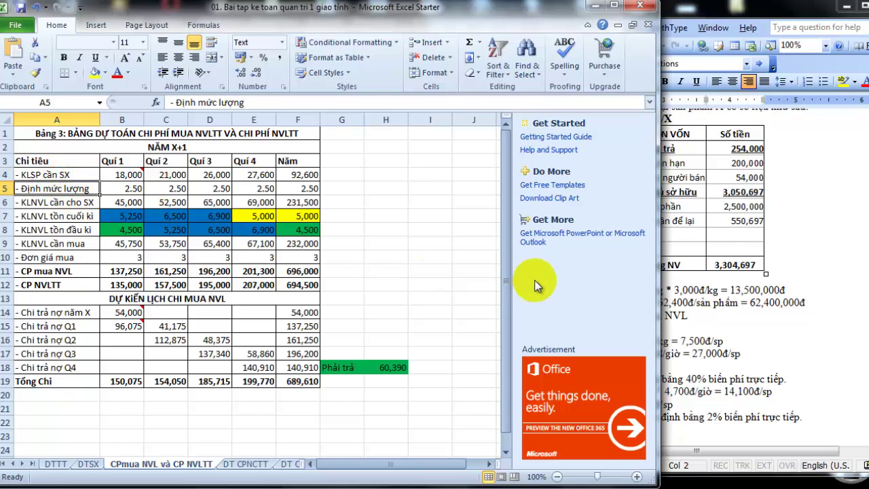
left_click(794, 313)
scroll(592, 299, "down", 2)
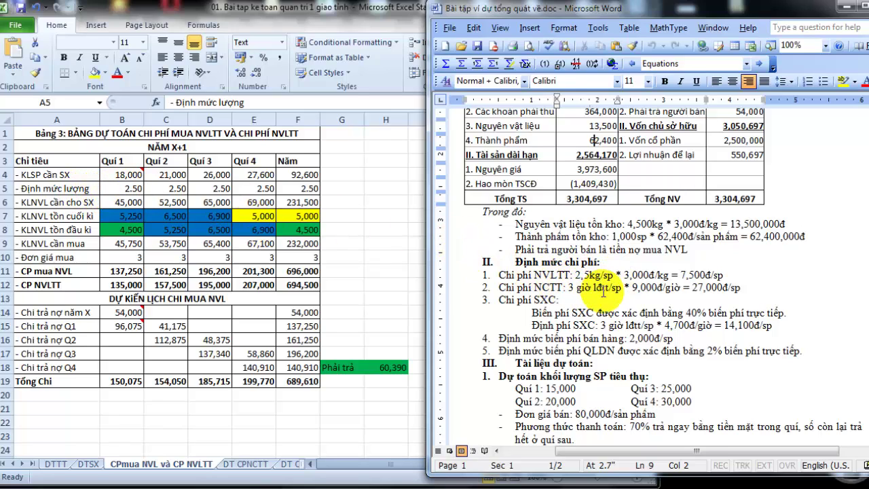
left_click(119, 201)
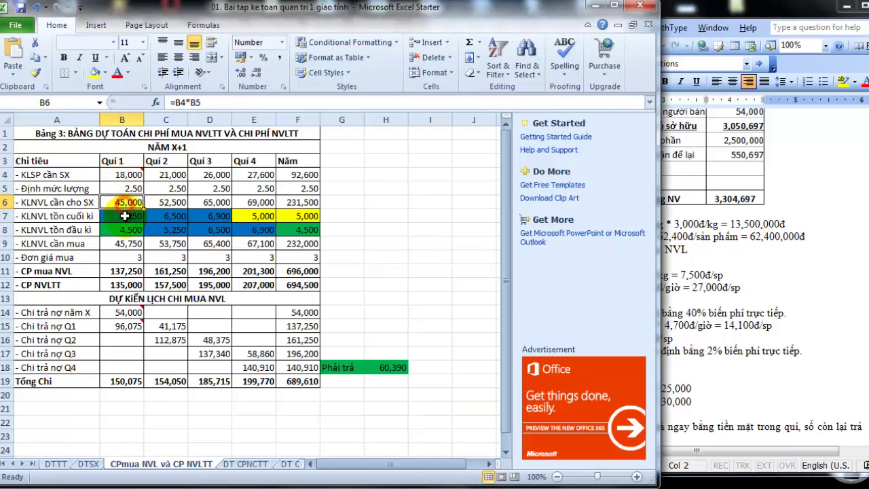
- Compare the Quí 1 closing material stock formula in B7 with the exercise's 10% material stock rule under Dự toán sản xuất
left_click(125, 221)
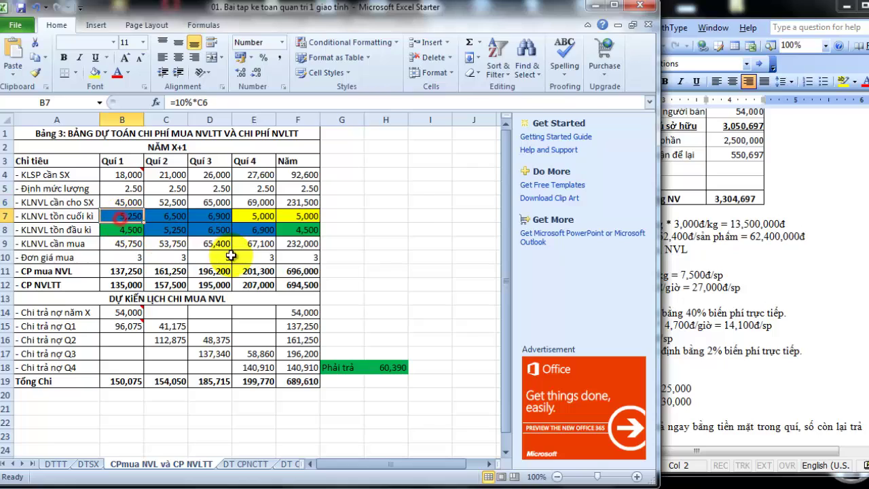
key("alt+Tab")
scroll(570, 256, "down", 8)
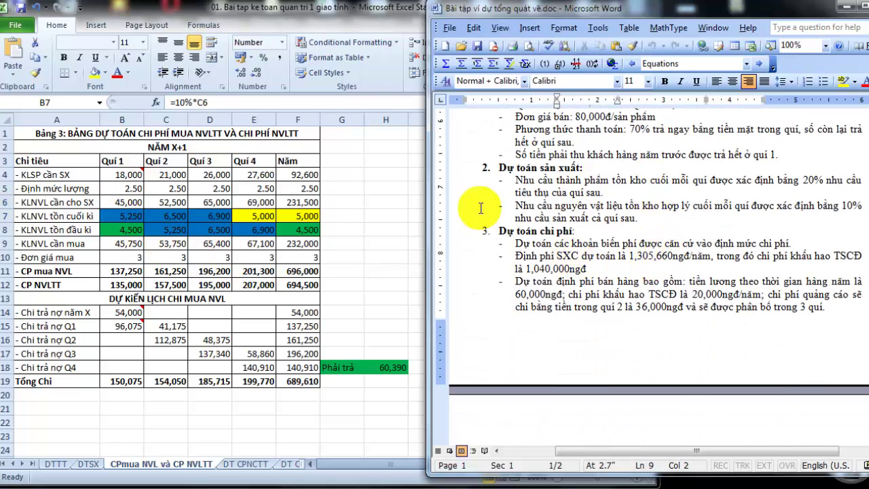
scroll(568, 202, "up", 1)
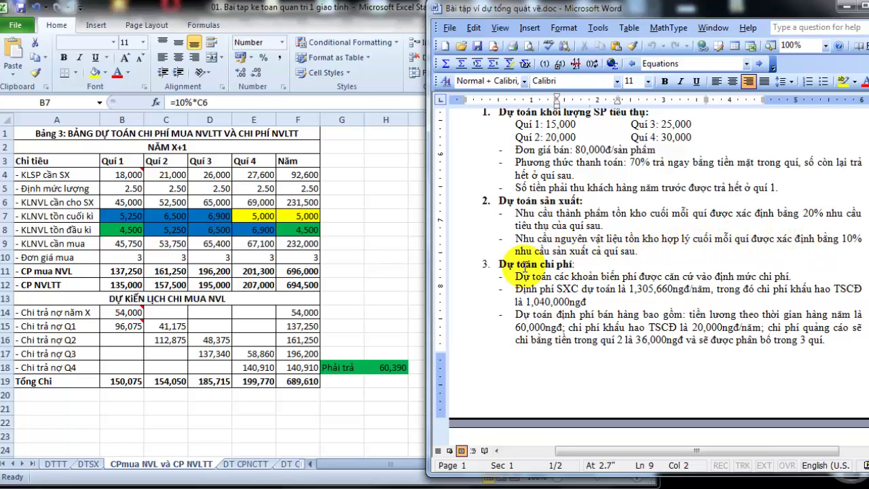
left_click(132, 220)
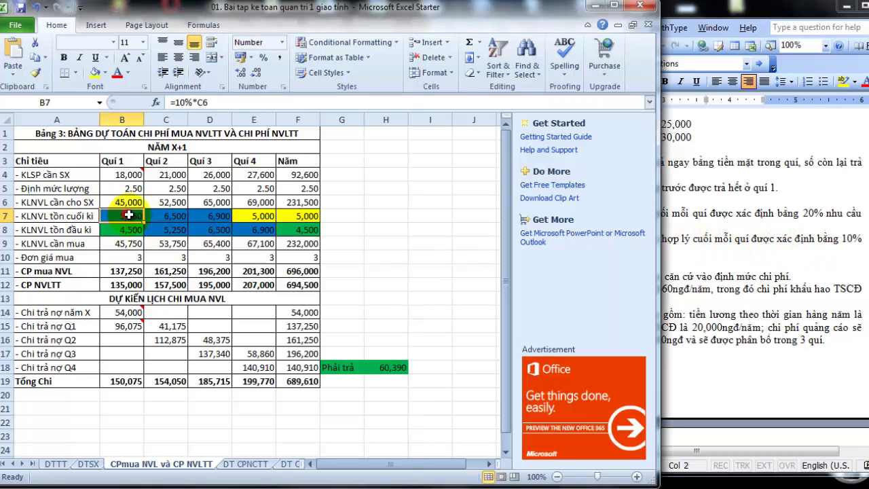
- Inspect the Quí 2 and Quí 3 closing material stocks in C7 and D7 along with the production material needs in C6, D6 and E6
left_click(165, 202)
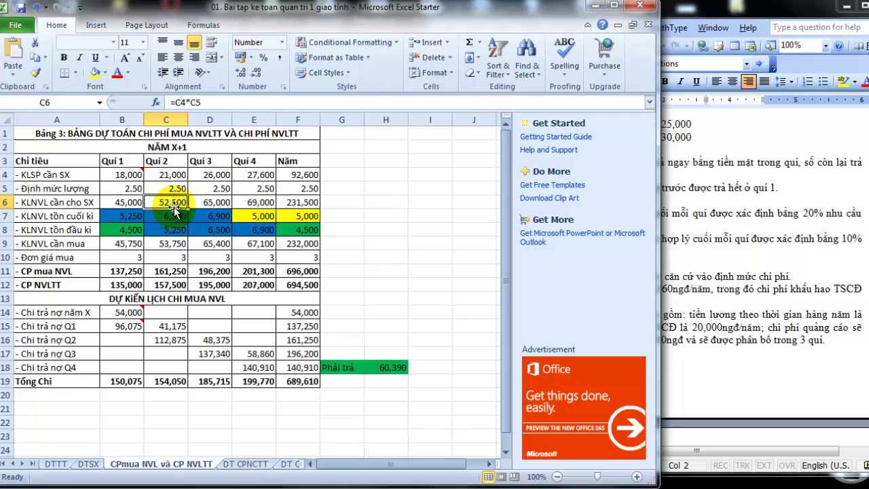
left_click(175, 217)
left_click(220, 202)
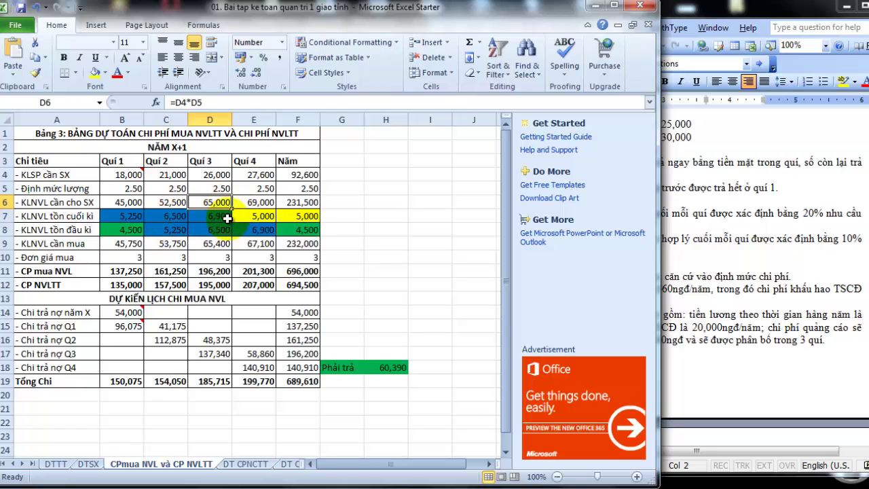
left_click(217, 216)
left_click(264, 204)
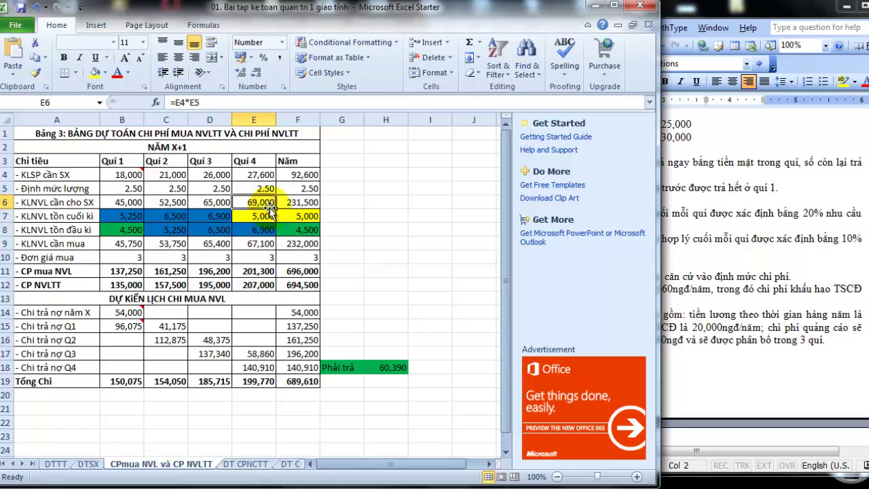
- Compare the Quí 4 closing material stock formula in E7 with the quarter I/X+2 production forecast in the exercise's Tài liệu khác section
left_click(262, 217)
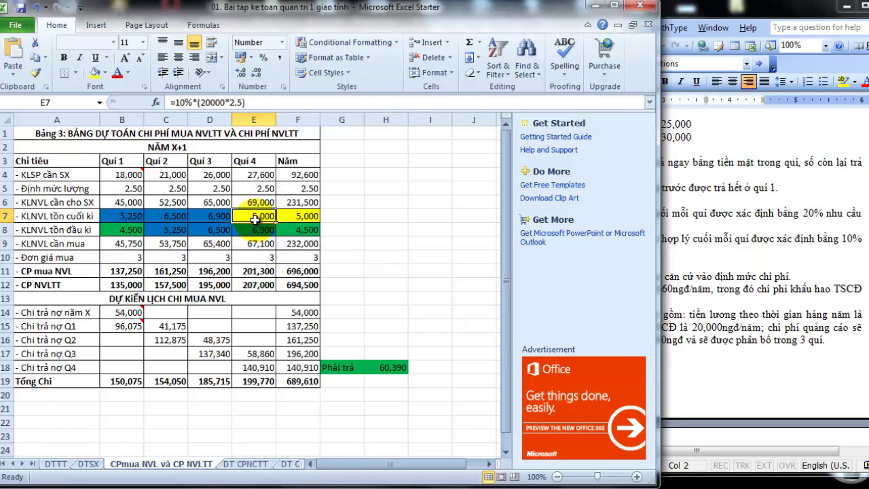
left_click(338, 204)
left_click(274, 217)
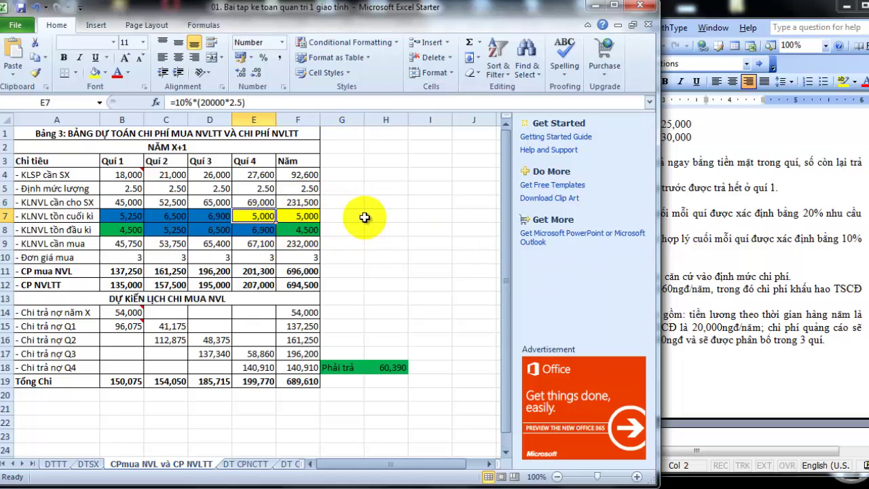
left_click(691, 292)
scroll(695, 291, "down", 8)
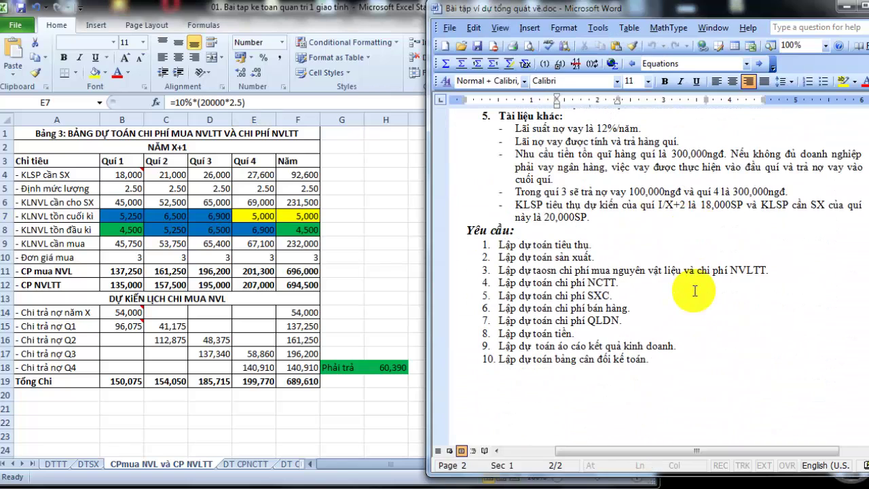
scroll(695, 290, "up", 1)
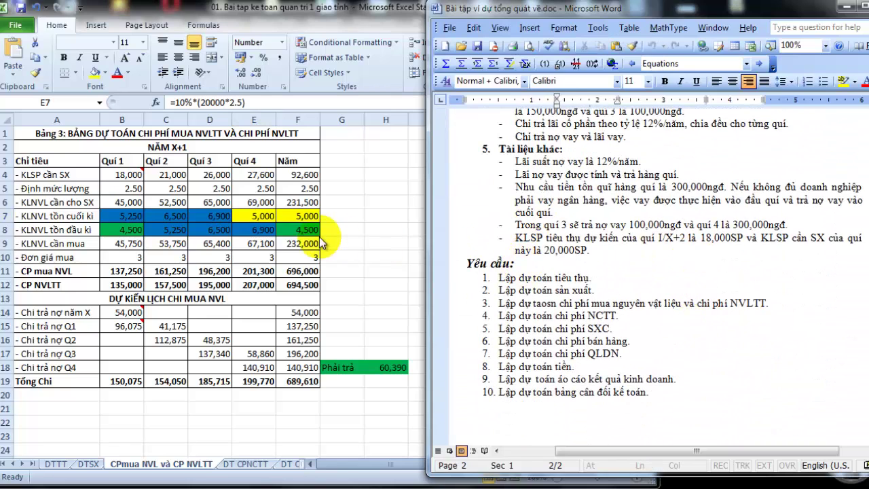
left_click(553, 250)
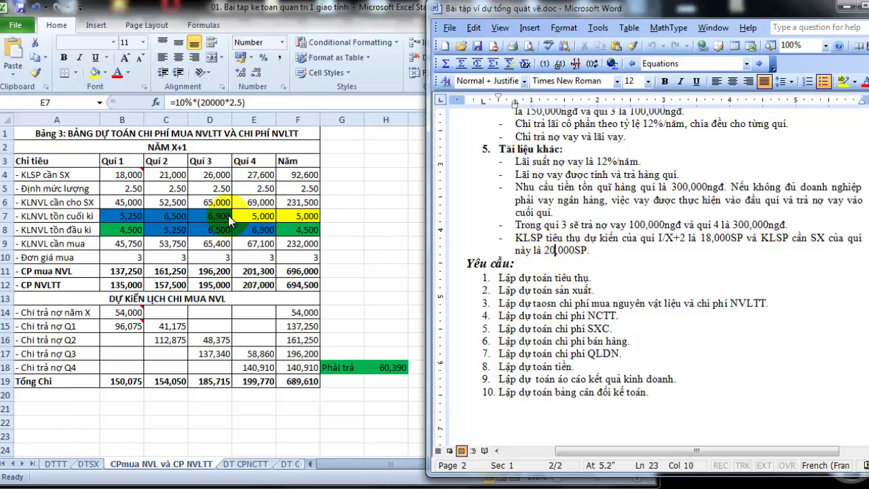
- Recheck E7 against the exercise's production forecast and inspect the year's closing material stock formula in F7
left_click(236, 220)
left_click(219, 216)
left_click(253, 216)
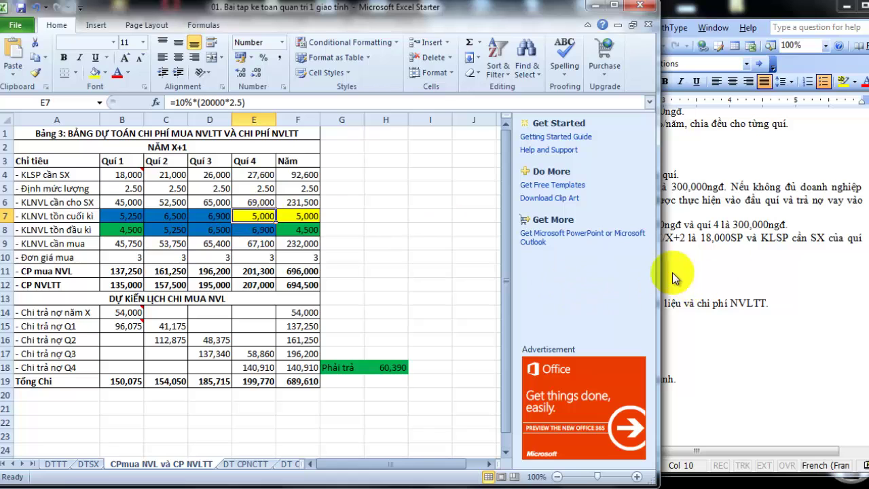
left_click(747, 285)
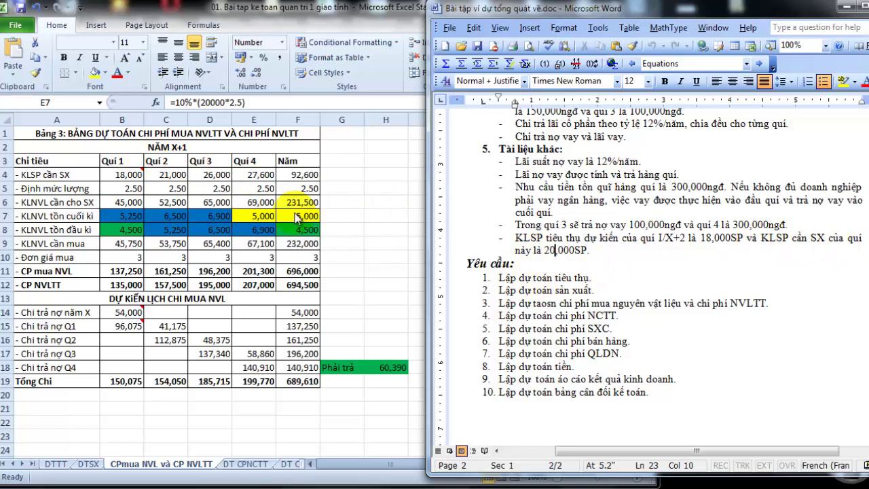
left_click(265, 215)
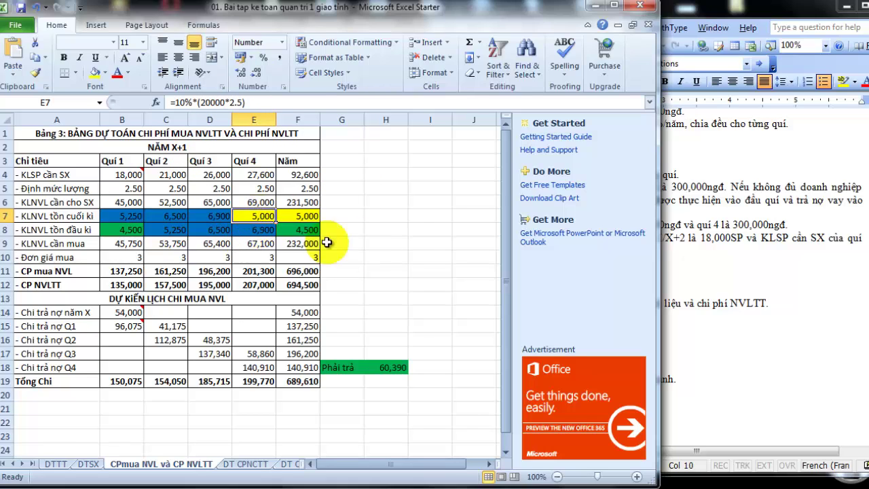
left_click(300, 216)
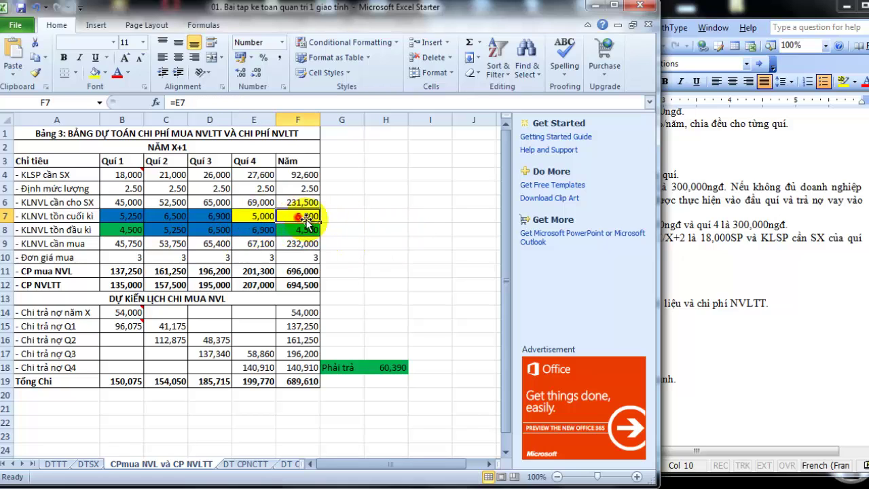
left_click(265, 218)
- Compare the Quí 1 opening material stock in B8 with the raw-material balance and its details in the exercise's 31/12/X balance sheet
left_click(126, 230)
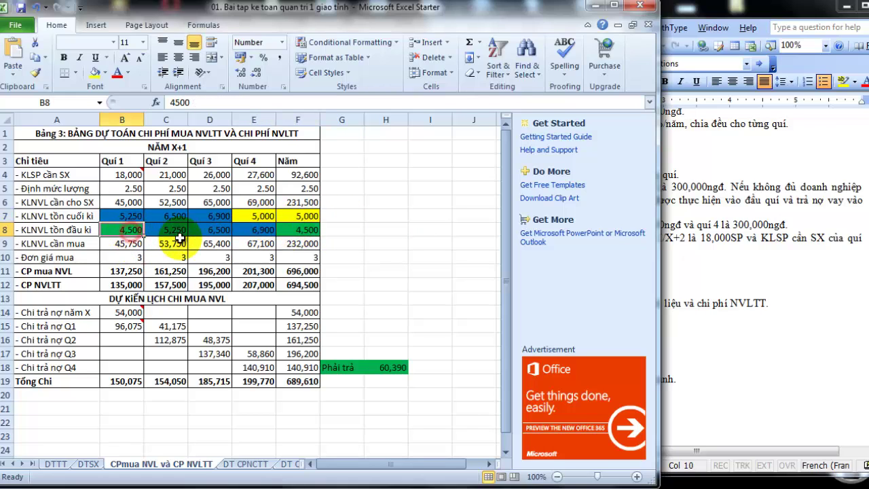
left_click(771, 252)
scroll(613, 204, "up", 10)
scroll(672, 234, "up", 9)
scroll(625, 251, "down", 2)
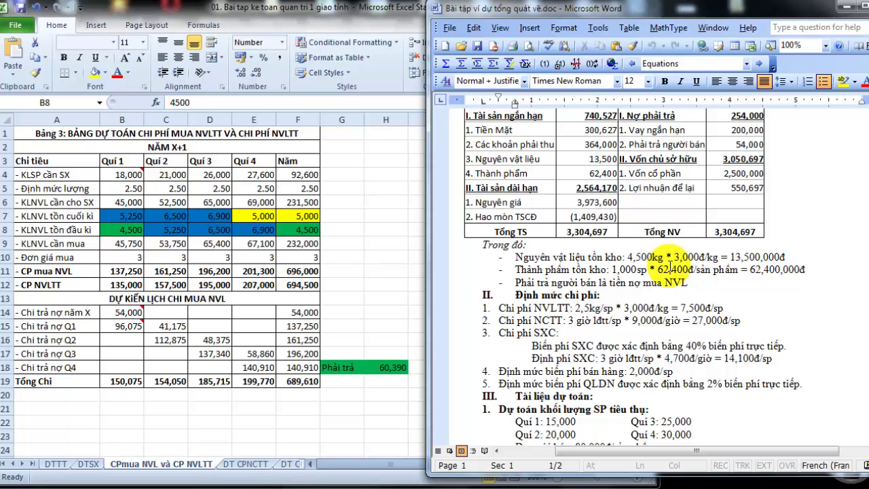
left_click(574, 163)
scroll(577, 170, "up", 1)
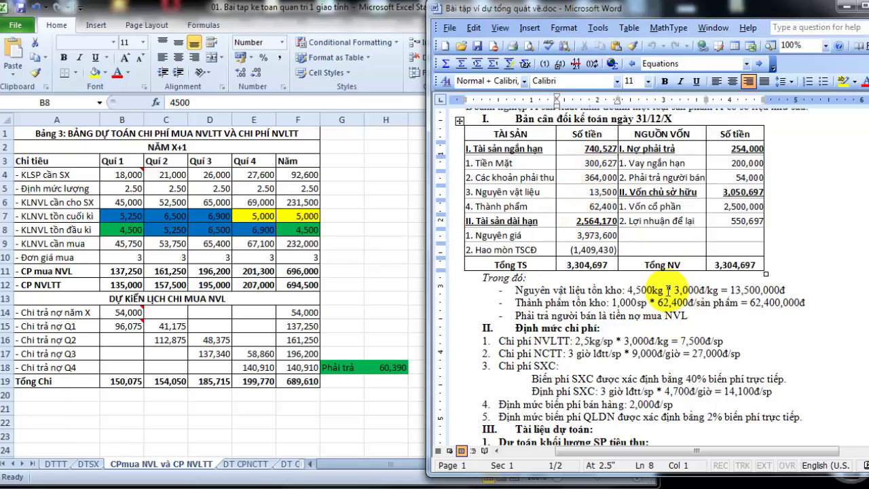
scroll(628, 282, "down", 3)
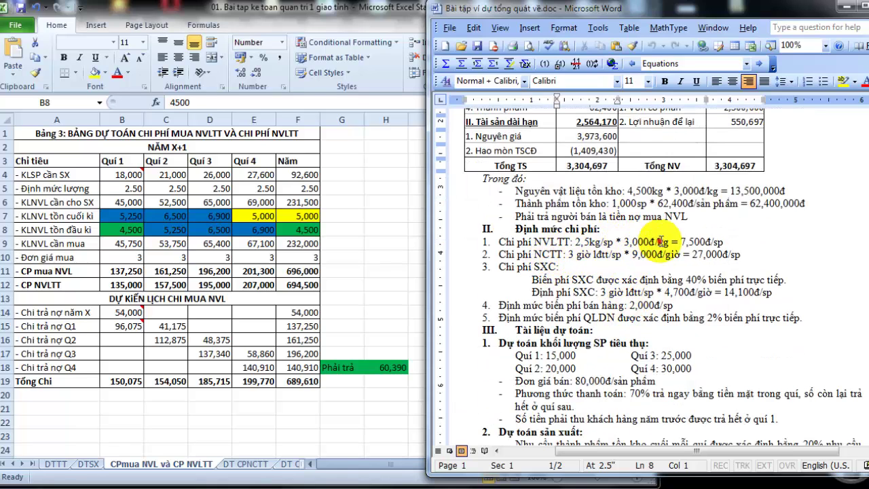
- Recheck the raw-material stock details in the exercise's balance sheet and return to the Quí 1 opening material stock in B8
left_click(671, 242)
scroll(638, 241, "up", 3)
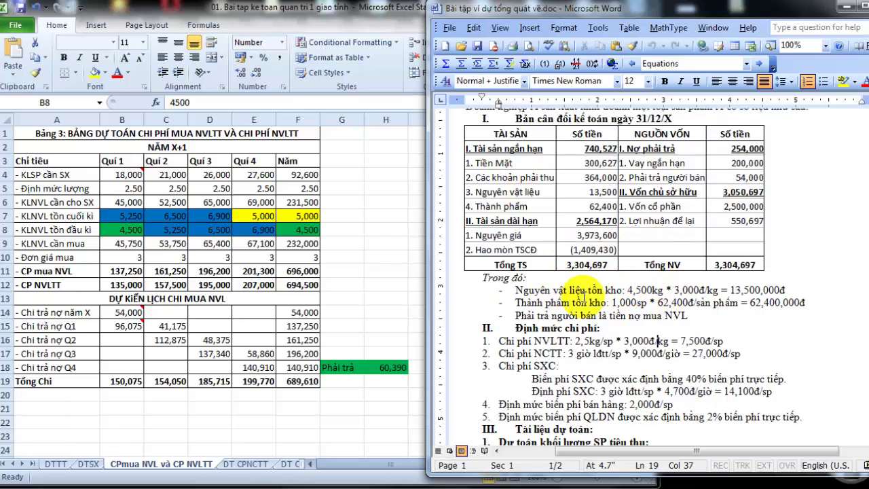
left_click(299, 250)
left_click(302, 216)
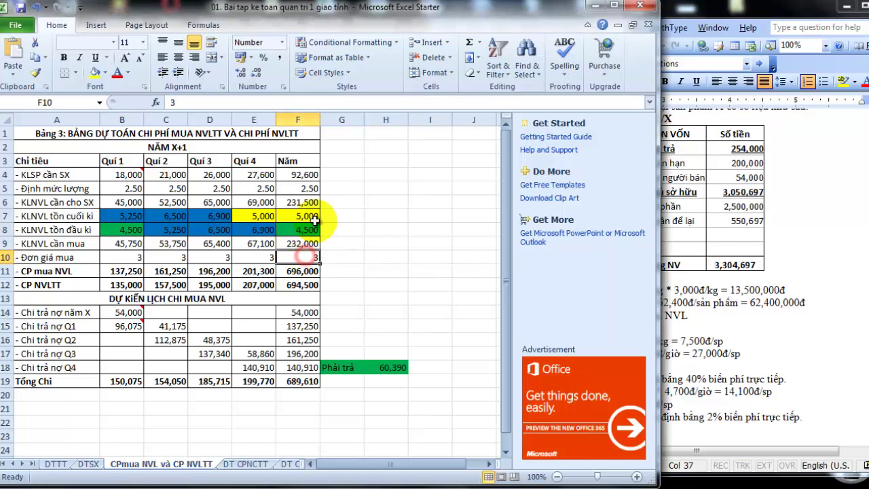
left_click(131, 230)
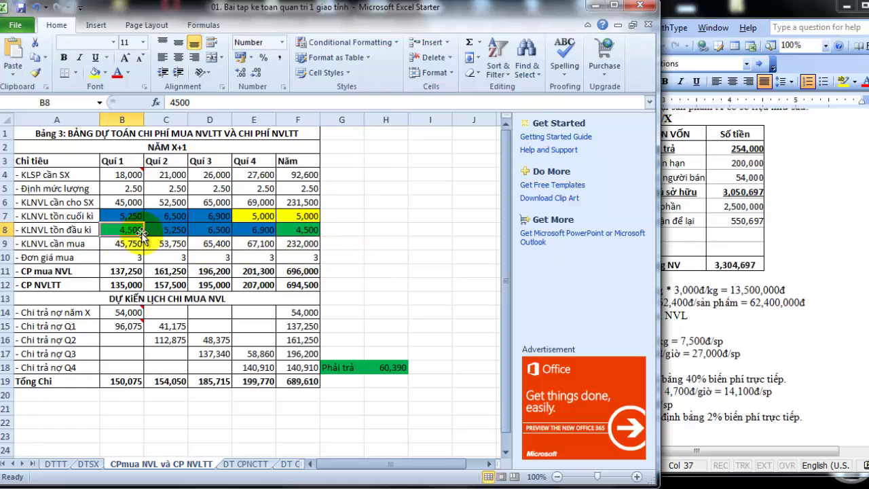
- Compare the Quí 2 opening material stock formula in C8 with the Quí 1 closing stock in B7
left_click(171, 230)
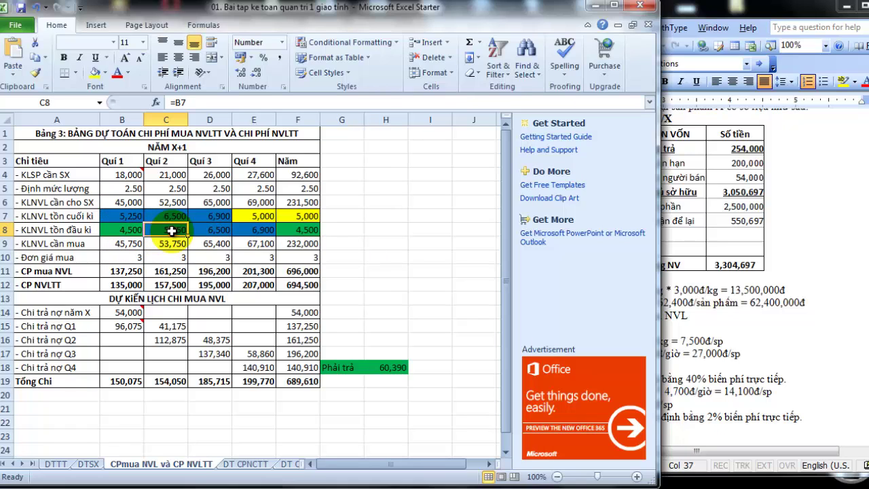
left_click(118, 218)
left_click(167, 231)
left_click(132, 217)
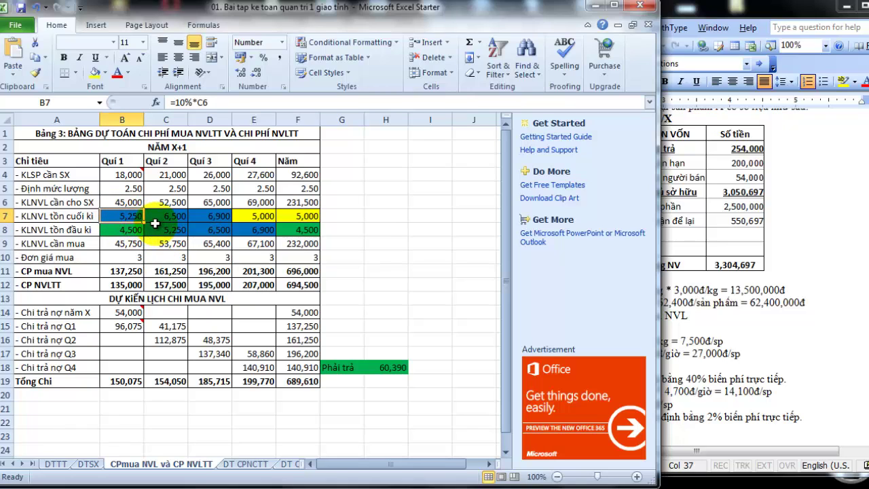
- Trace the Quí 3, Quí 4 and full-year opening material stocks in D8, E8 and F8 against the closing stocks in C7 and D7
left_click(164, 216)
left_click(220, 231)
left_click(226, 217)
left_click(254, 231)
left_click(299, 231)
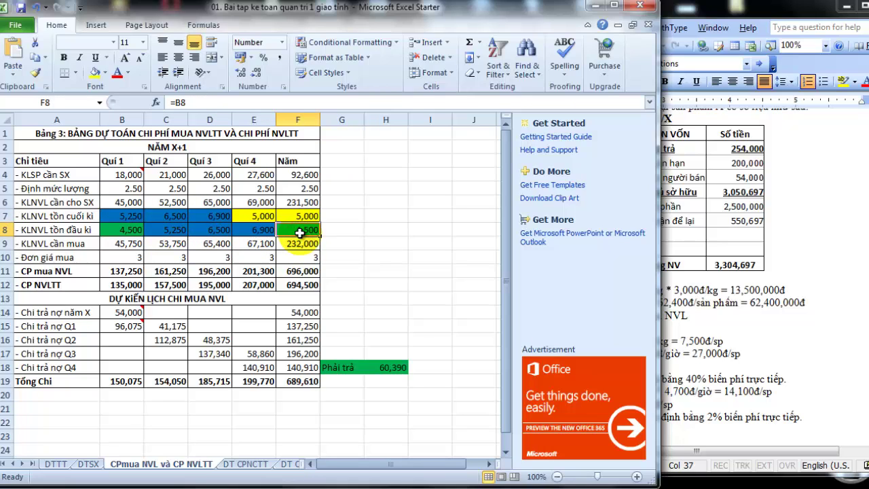
- Inspect the references in the Quí 1 material purchase quantity formula in B9, leaving the formula as it is
left_click(138, 233)
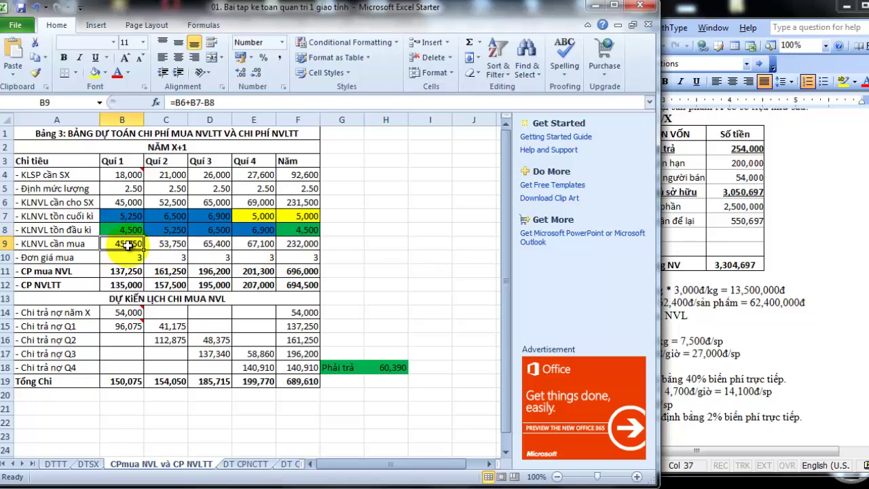
double_click(128, 245)
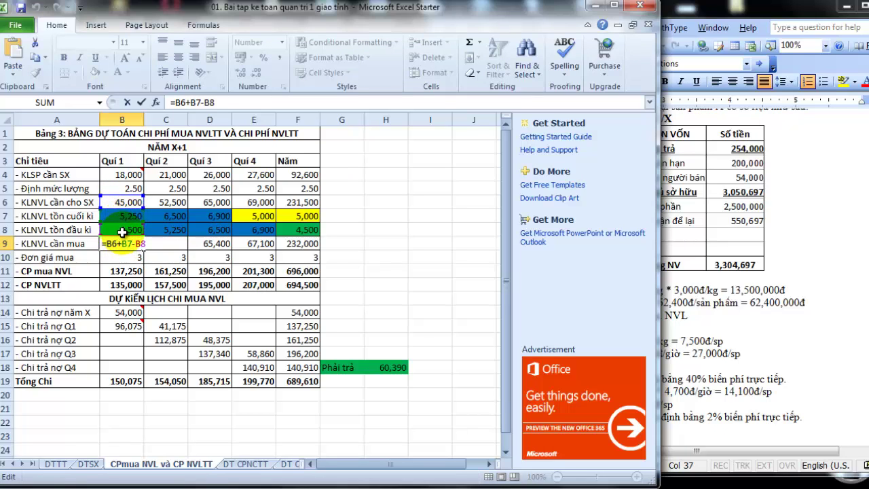
key("ctrl+Return")
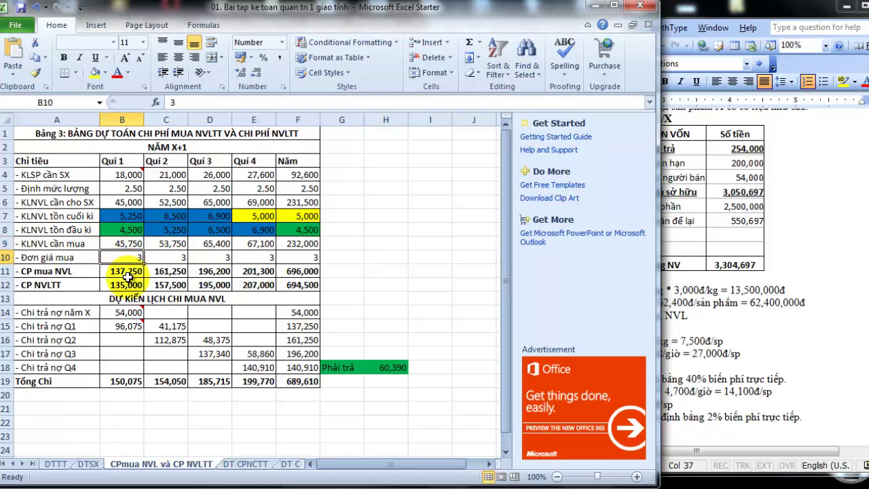
- Compare the Quí 1 material purchase cost formula in B11 with the direct material cost formula in B12
left_click(133, 284)
left_click(133, 273)
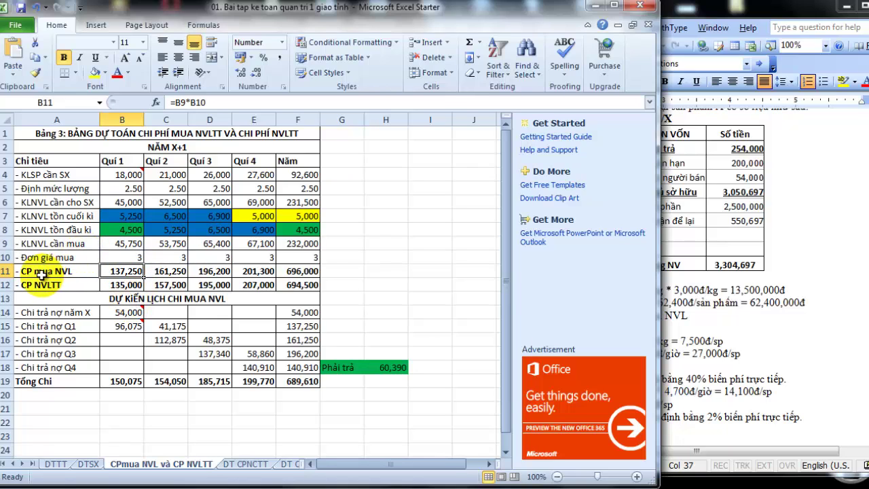
left_click(136, 288)
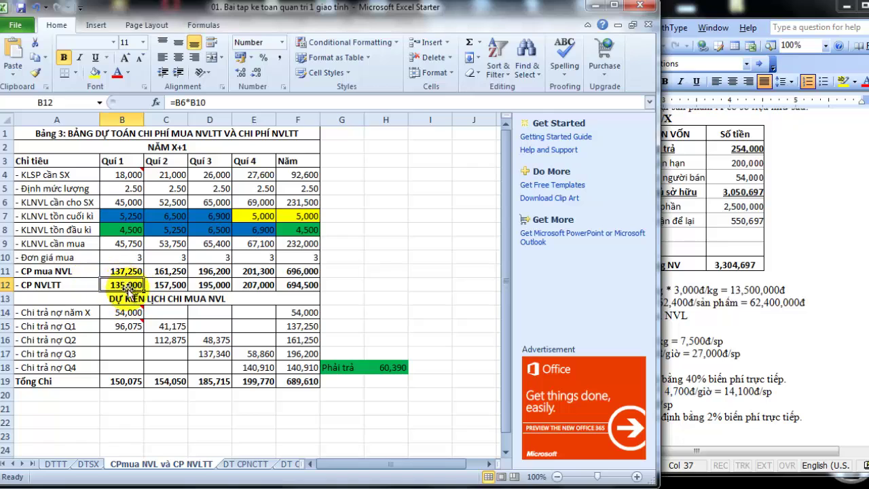
- Compare the year X debt payment in B14 of the payment schedule with the Phải trả người bán balance in the exercise
left_click(127, 298)
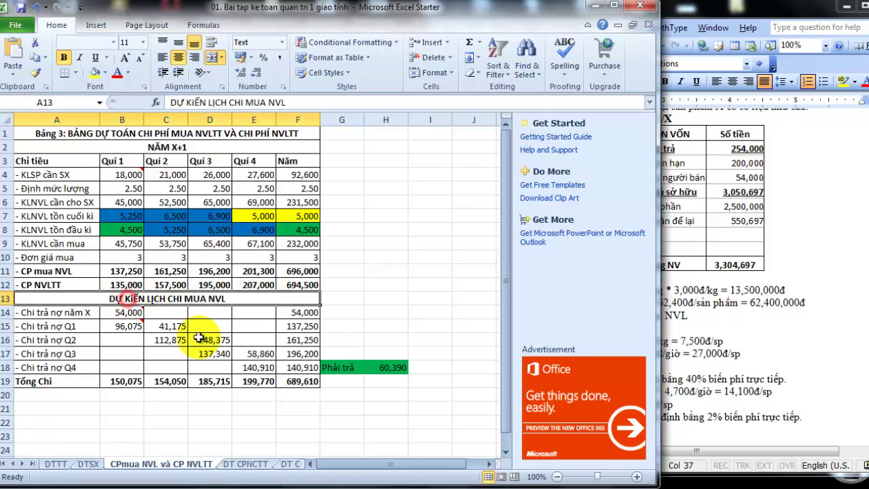
left_click(50, 316)
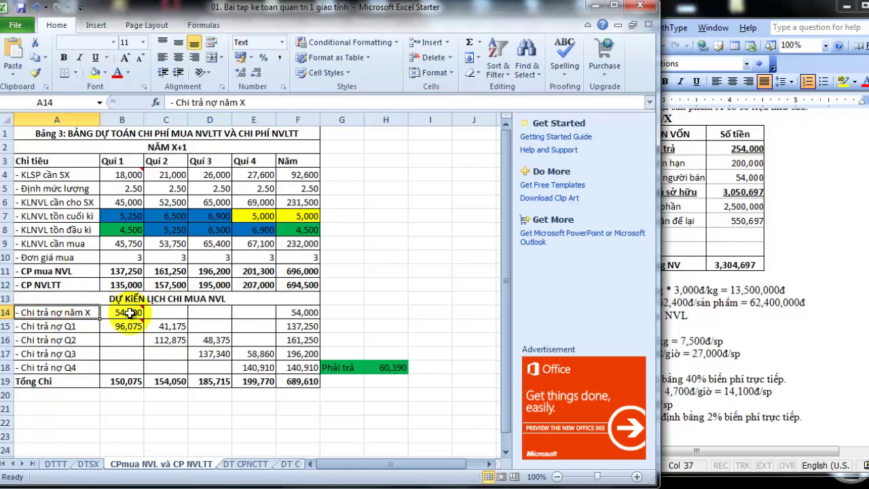
mouse_move(131, 314)
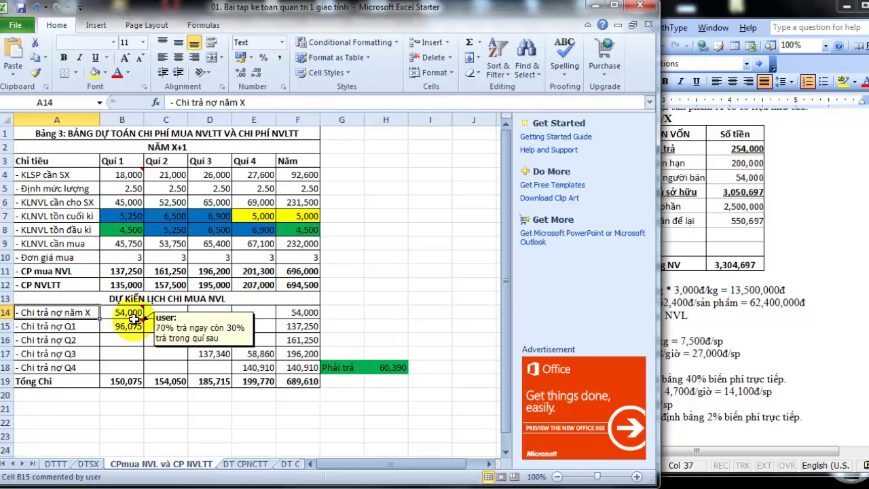
left_click(722, 265)
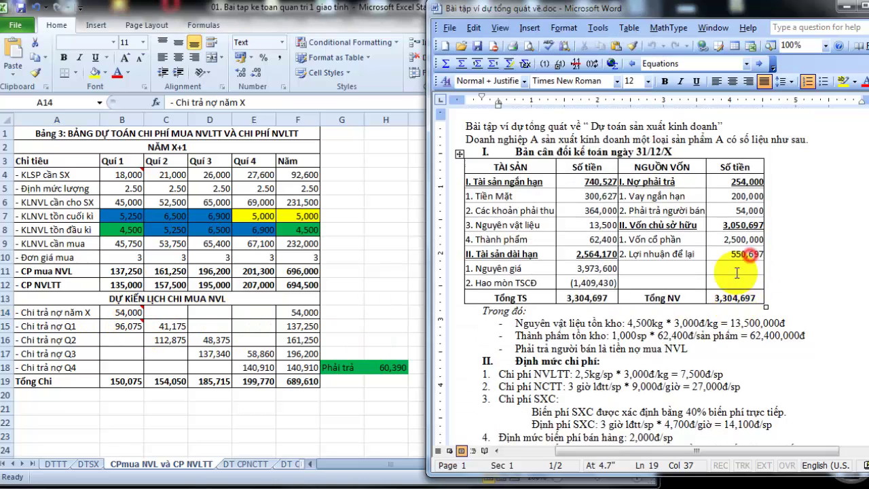
double_click(730, 211)
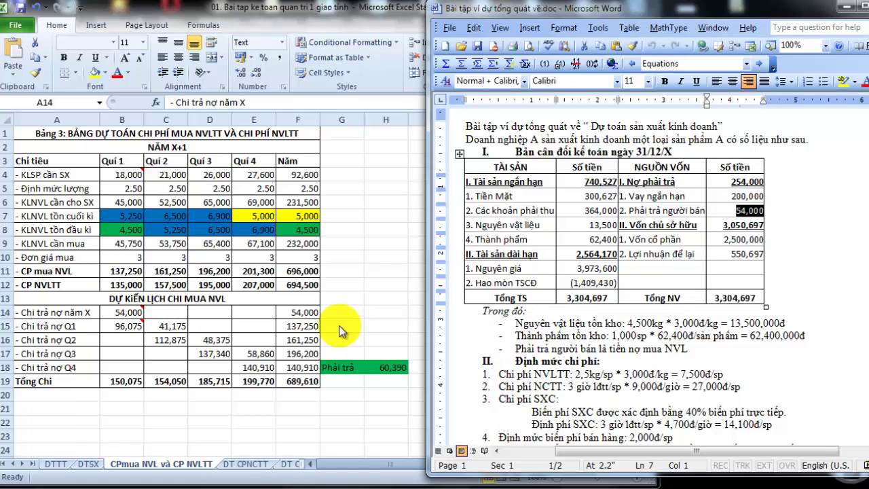
left_click(122, 316)
- Compare the Quí 1 payment formula in B15 with the supplier payment terms in the exercise's Dự toán chi tiền section
left_click(122, 326)
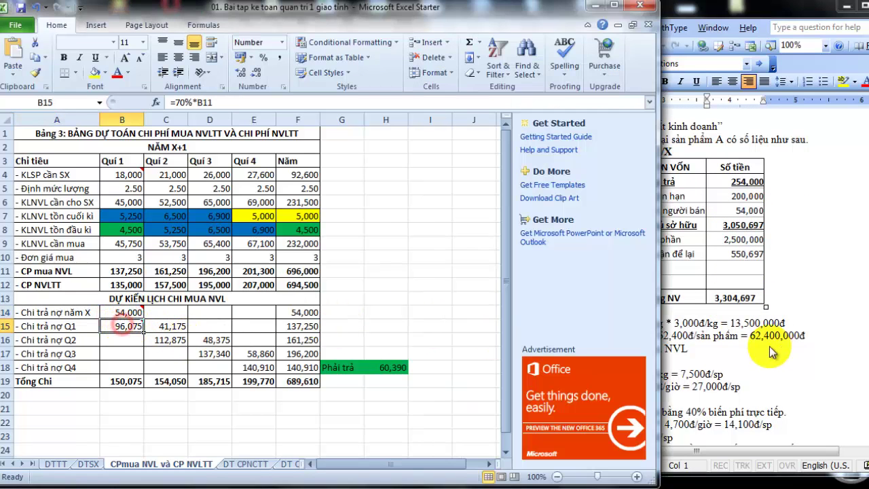
left_click(760, 380)
scroll(672, 339, "down", 7)
scroll(608, 320, "down", 2)
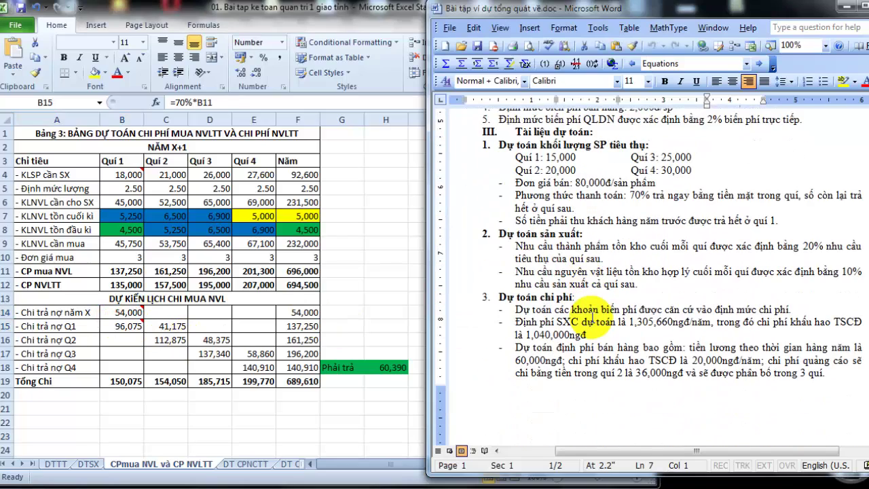
scroll(593, 315, "down", 3)
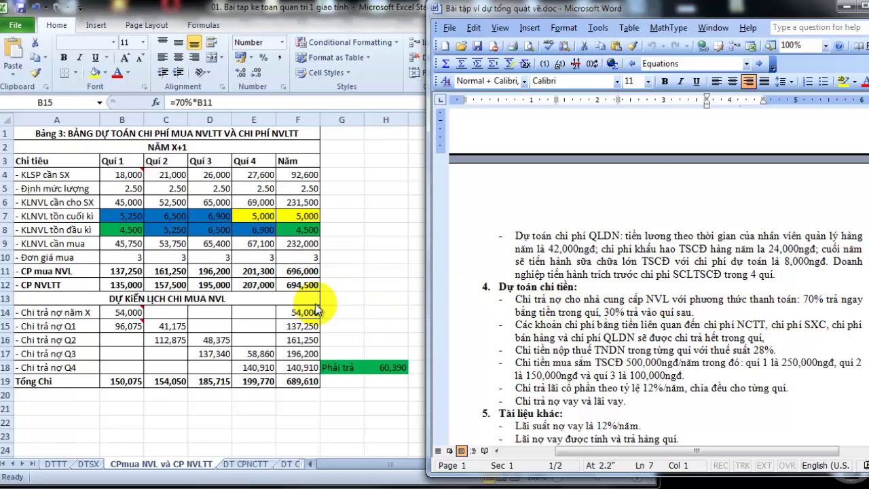
left_click(128, 326)
mouse_move(128, 326)
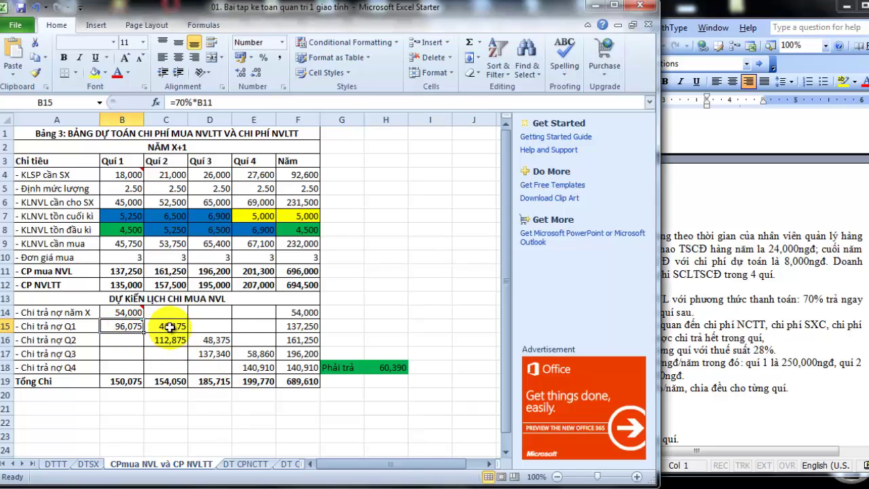
- Inspect the cell reference in C15's formula for the remainder of the Quí 1 purchases paid in Quí 2
left_click(169, 327)
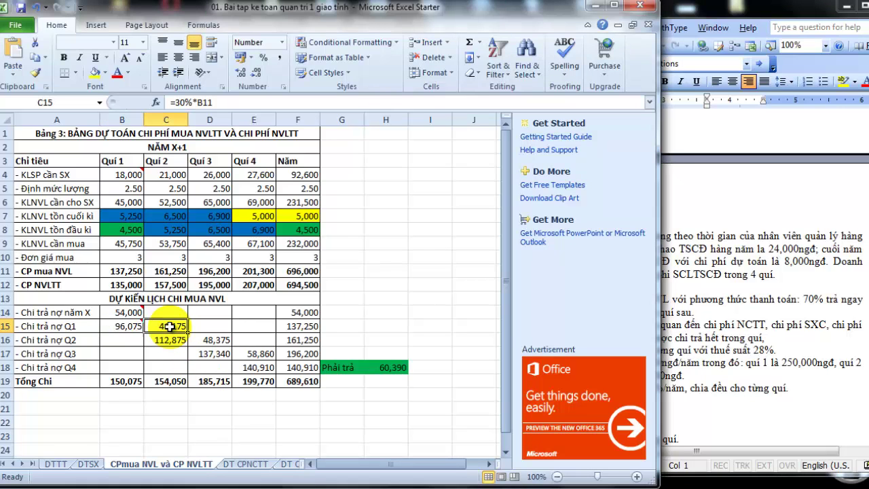
double_click(170, 327)
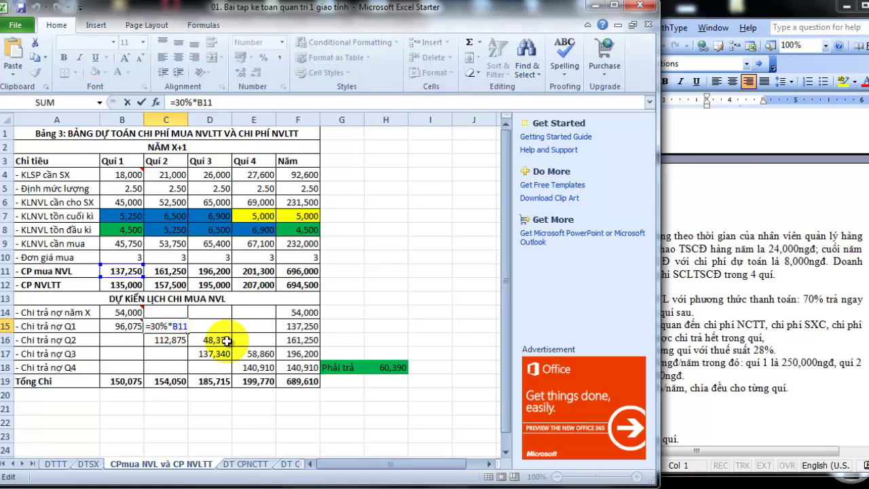
key("Return")
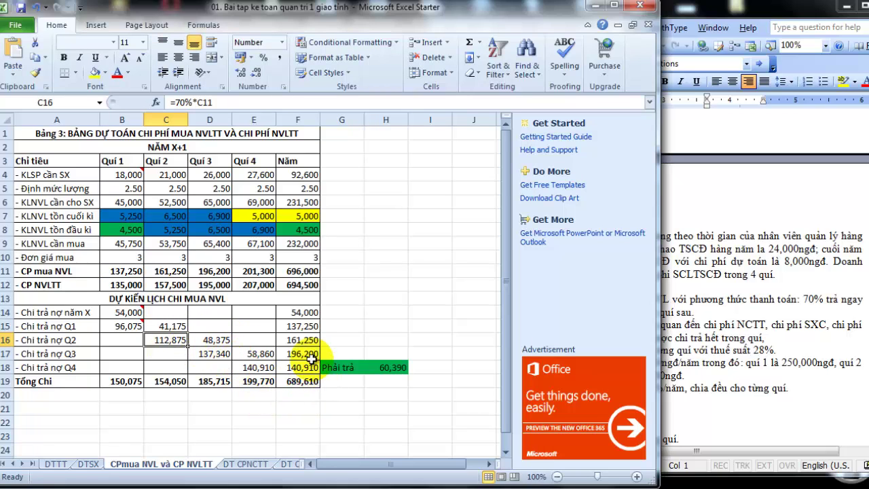
- Inspect the Quí 4 payment formula in E18 and the year-end supplier payable formula in H18
left_click(257, 367)
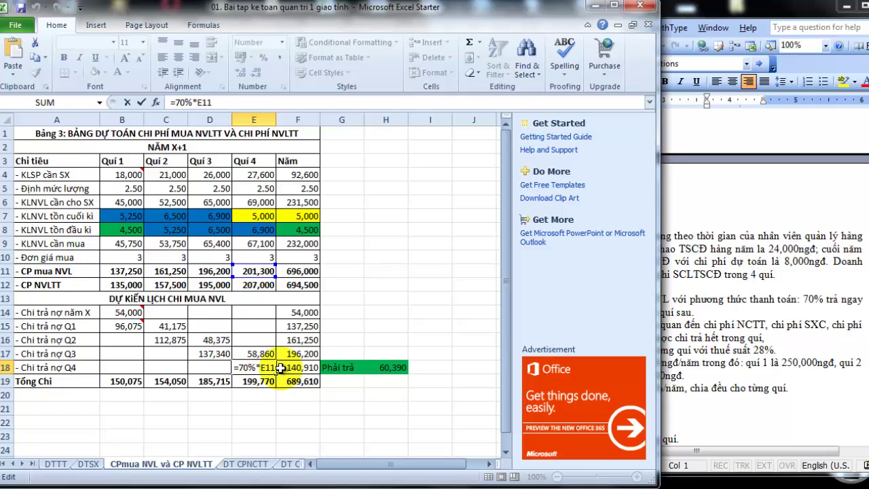
key("Return")
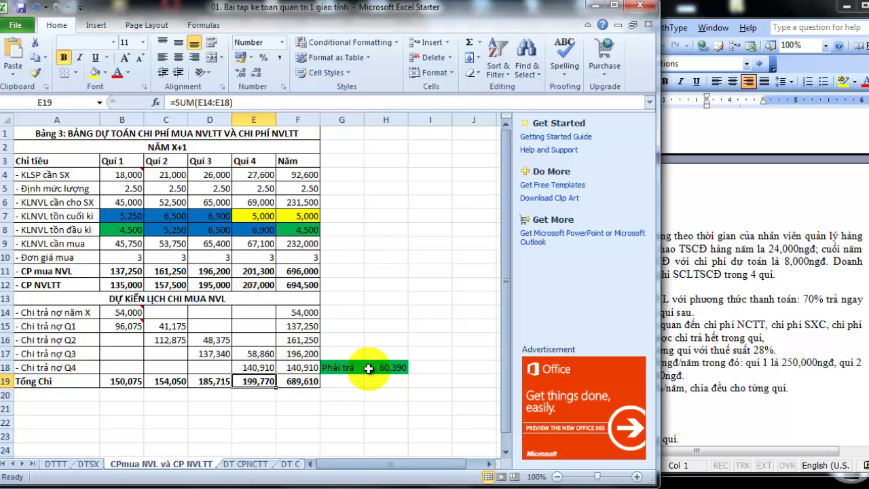
left_click(394, 370)
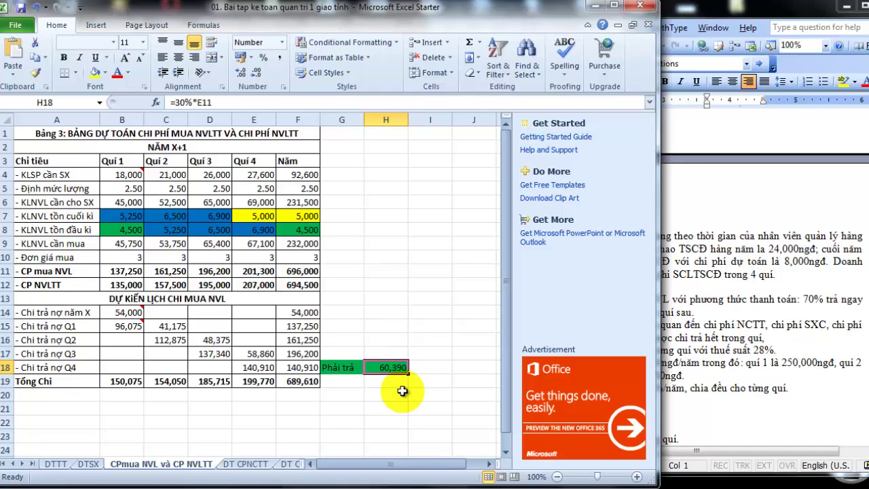
- Review the quarterly and full-year total payments in the Tổng Chi row, B19 to F19
left_click(126, 386)
left_click(207, 389)
left_click(258, 384)
left_click(298, 384)
left_click(254, 384)
left_click(212, 383)
left_click(169, 384)
left_click(222, 382)
left_click(255, 384)
left_click(296, 382)
- Open the DT CPNCTT sheet and find the Chi phí NCTT norm in the exercise's Định mức chi phí section
left_click(241, 465)
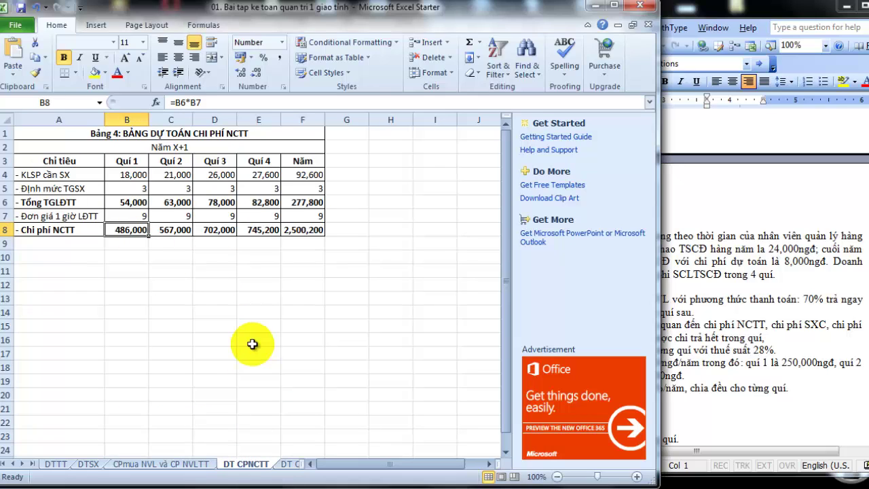
left_click(864, 432)
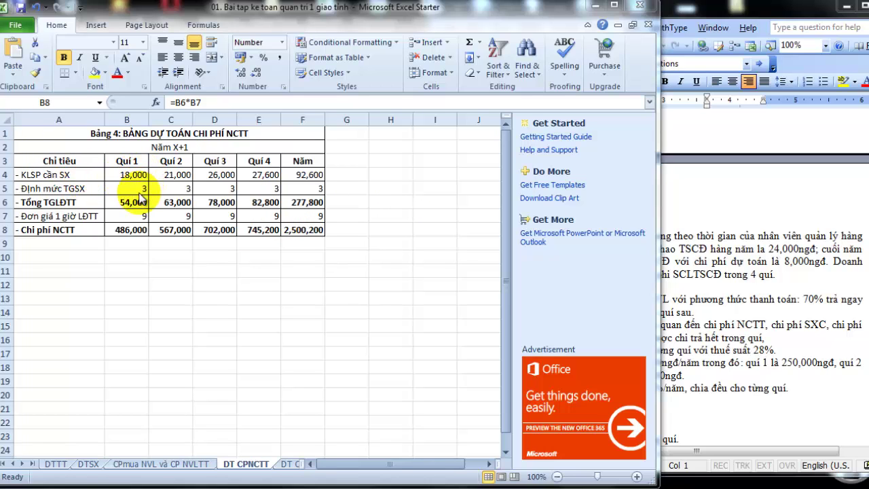
left_click(725, 290)
scroll(725, 290, "up", 10)
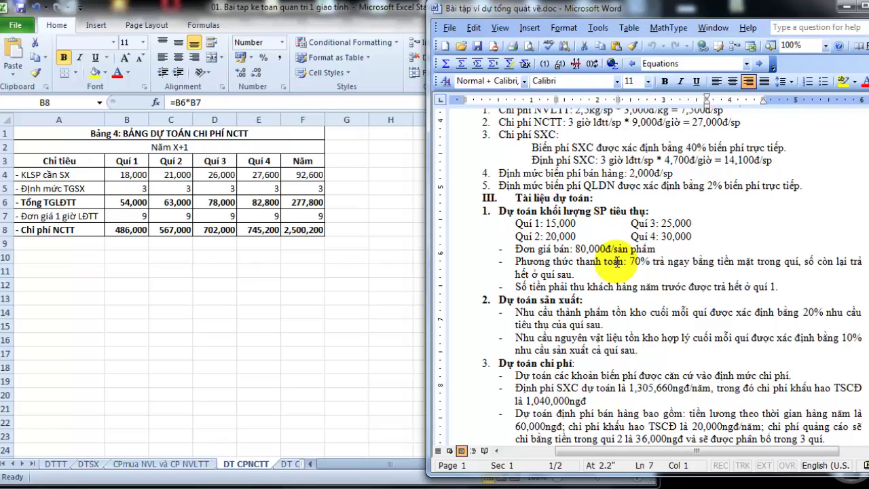
scroll(616, 262, "up", 3)
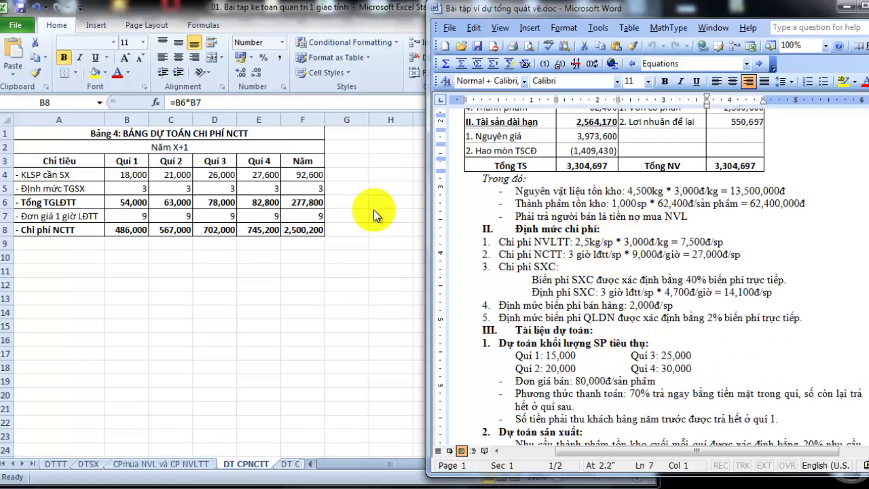
- Inspect the Quí 1 labour hours, hourly rate and labour cost in B6, B7 and B8, comparing the rate with the exercise's norm
left_click(141, 192)
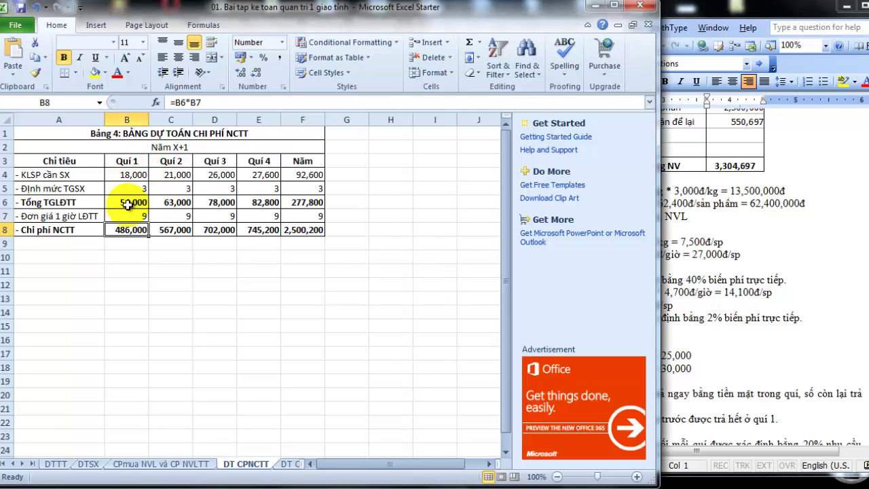
left_click(126, 204)
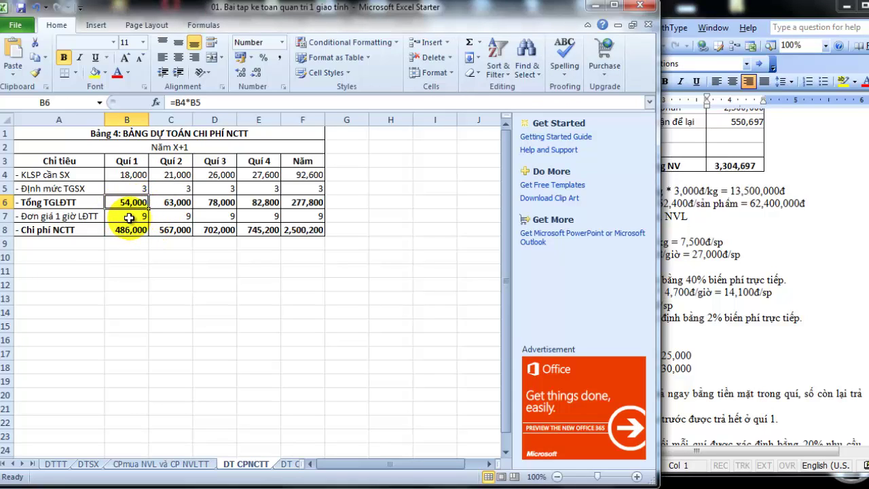
left_click(137, 216)
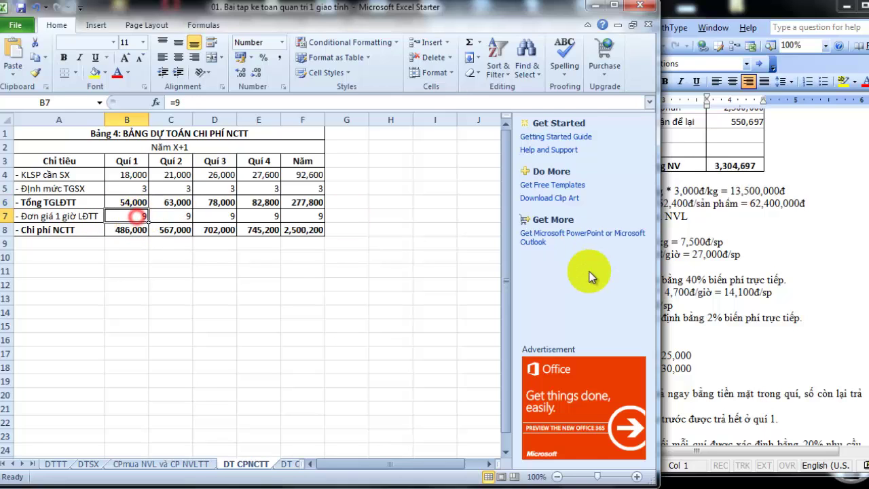
left_click(682, 285)
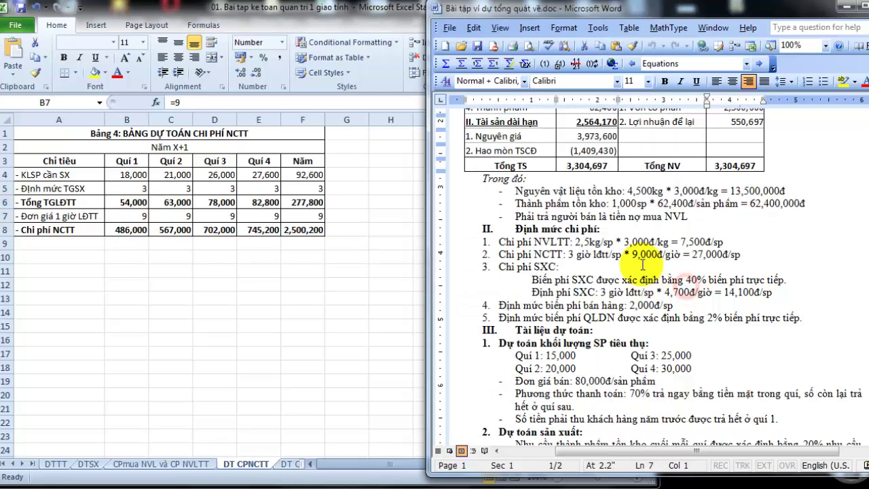
left_click(133, 230)
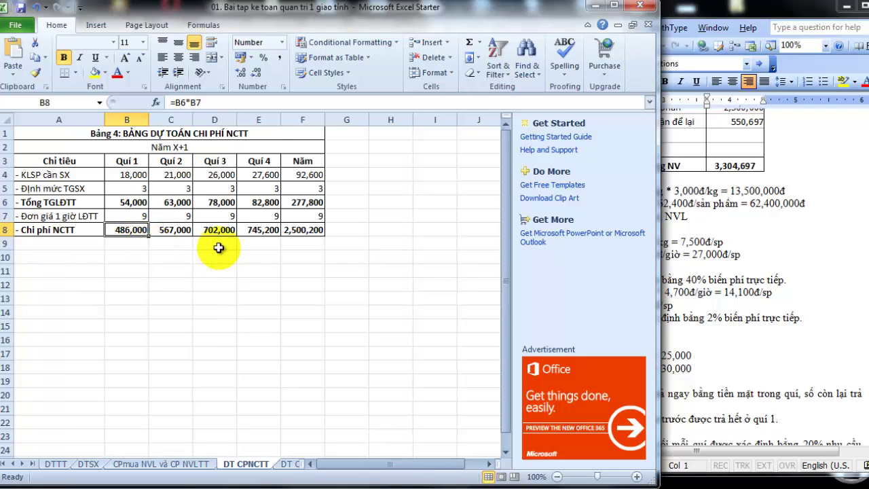
- Open the DT CPSXC sheet and review its total, variable, fixed, non-cash and actual cash overhead rows
key("ctrl+Page_Down")
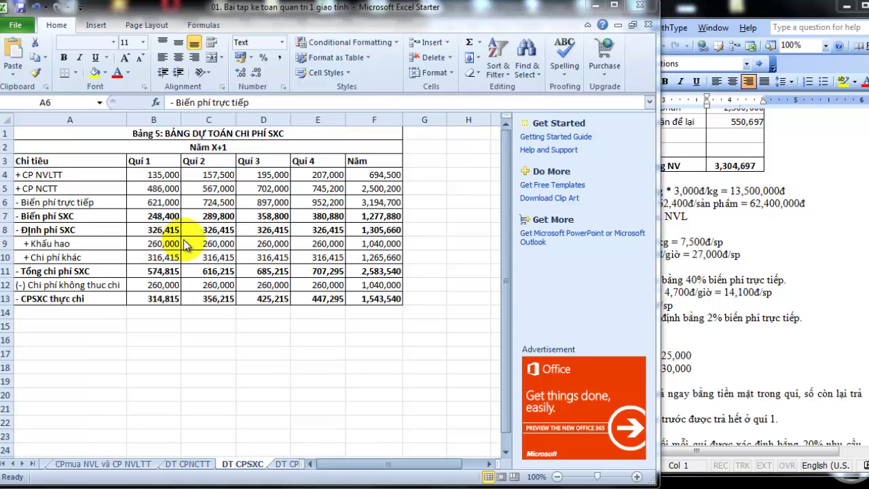
left_click(78, 274)
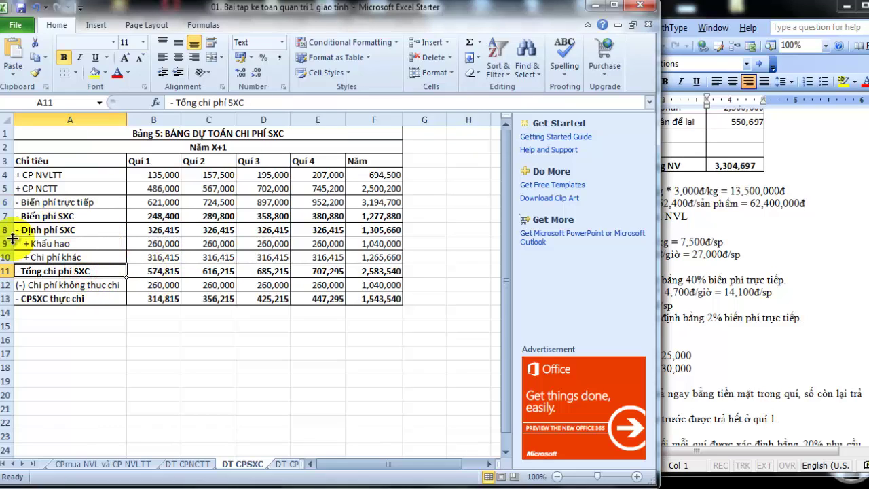
left_click(45, 218)
left_click(46, 230)
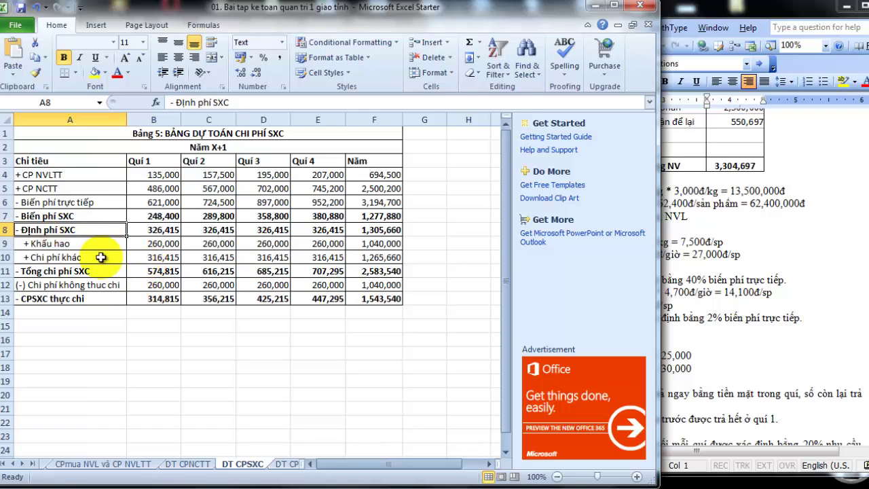
left_click(75, 285)
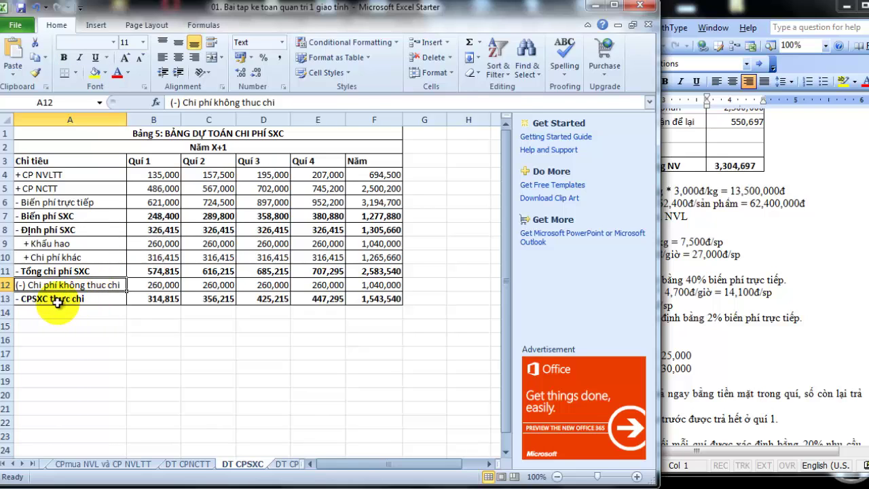
left_click(56, 302)
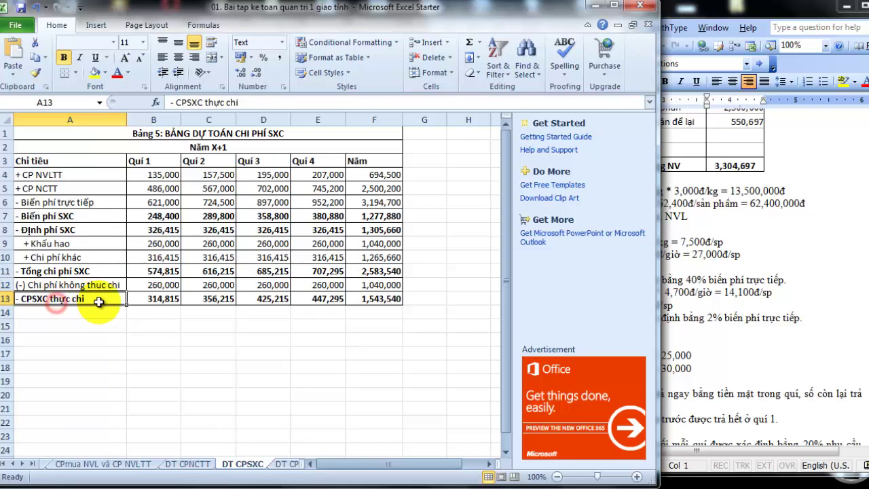
- Compare the Biến phí SXC and Biến phí trực tiếp rows with the exercise's Chi phí SXC norm
left_click(24, 218)
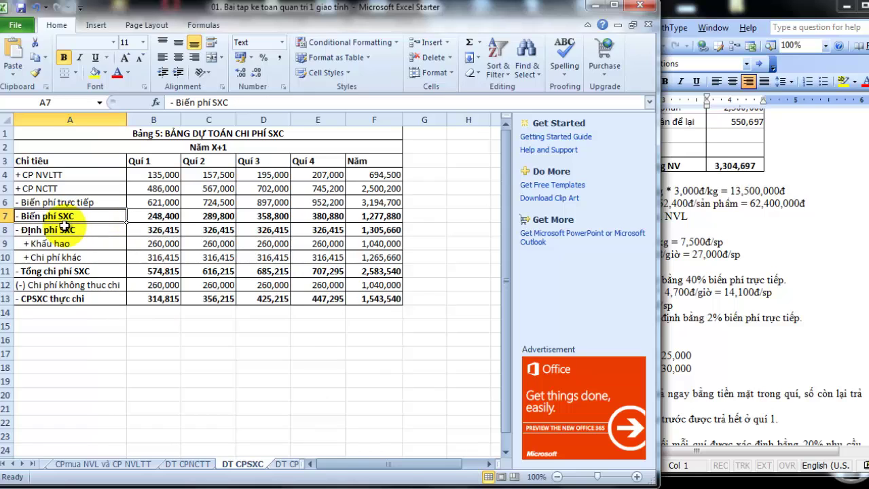
left_click(747, 304)
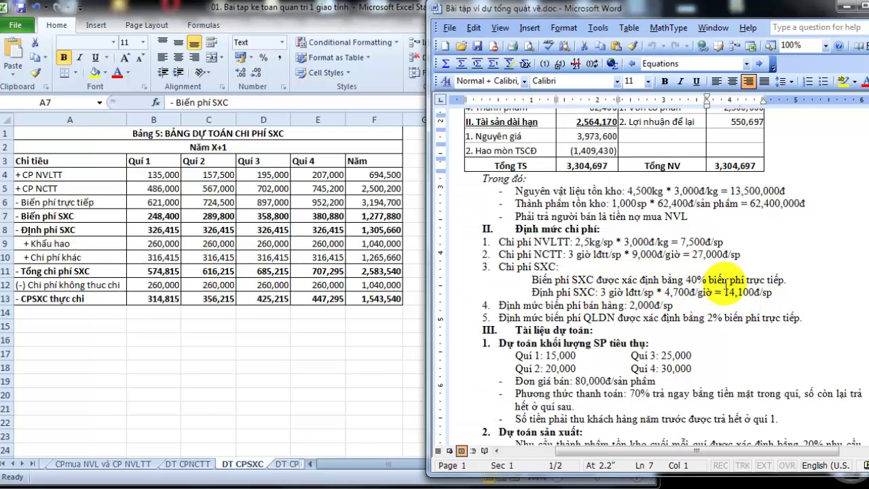
left_click(27, 201)
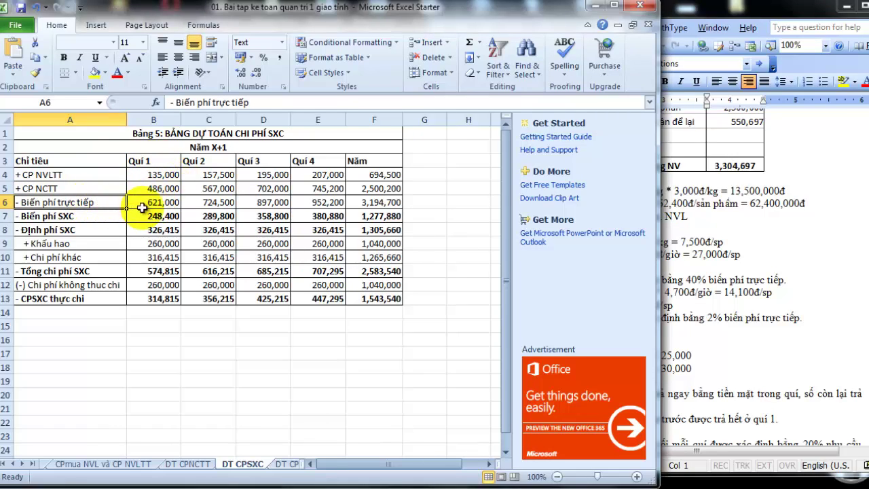
left_click(141, 177)
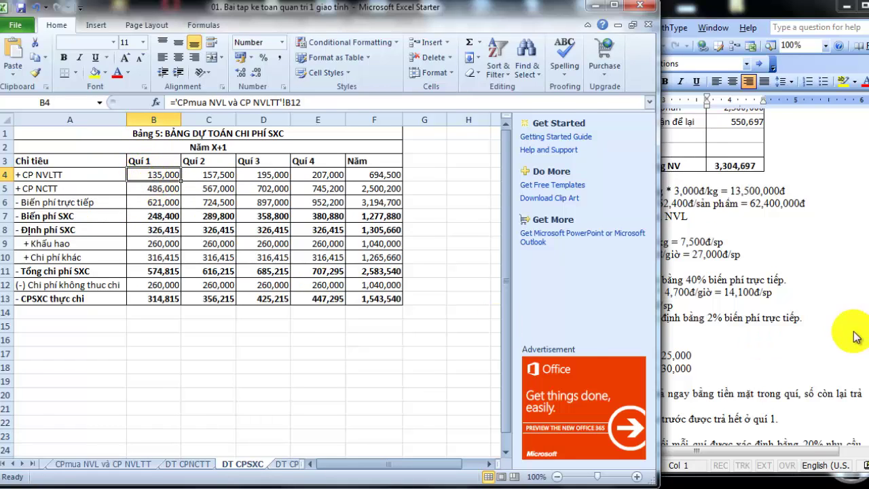
left_click(787, 302)
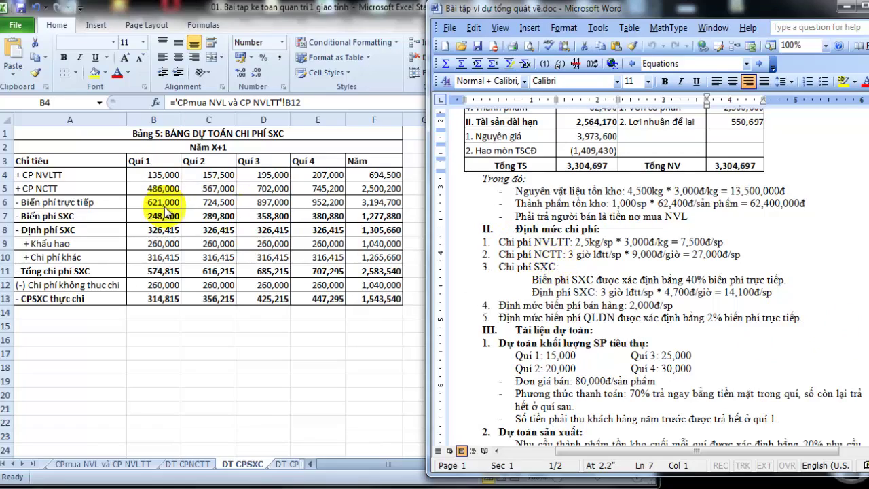
- Trace the Quí 1 CP NCTT and CP NVLTT links in B5 and B4 to their DT CPNCTT and CPmua NVL và CP NVLTT sheets
left_click(153, 175)
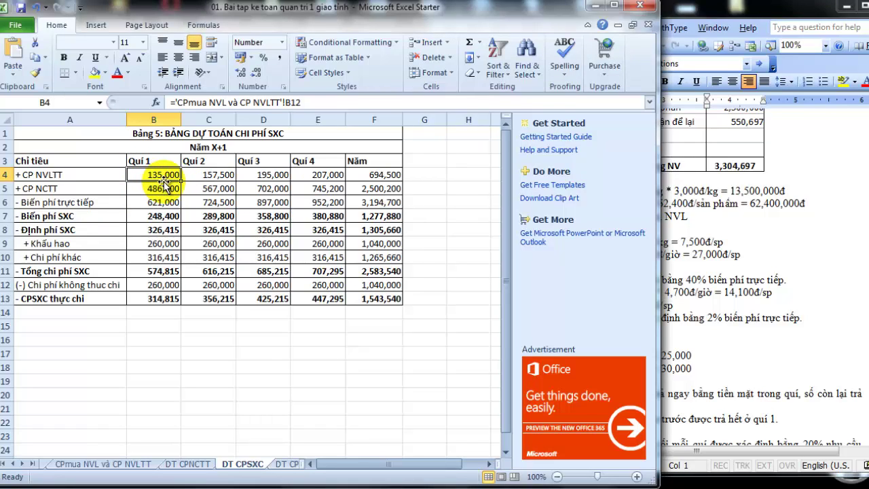
left_click(154, 189)
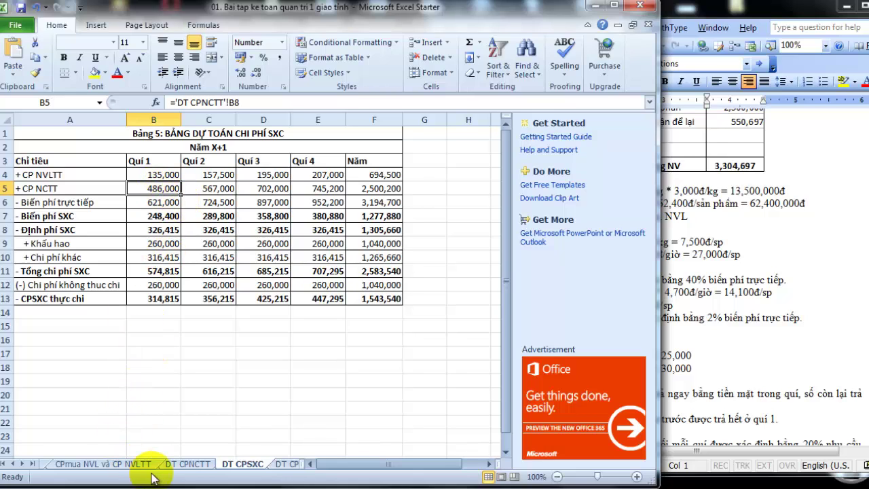
left_click(178, 464)
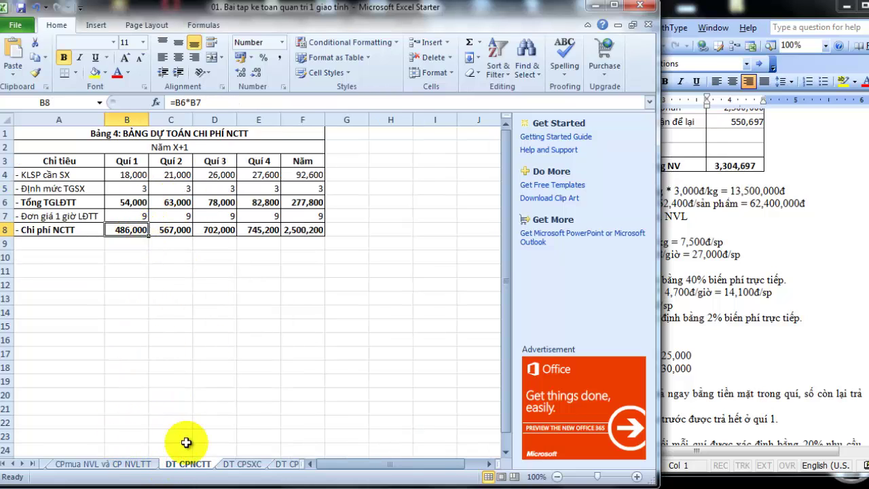
left_click(238, 464)
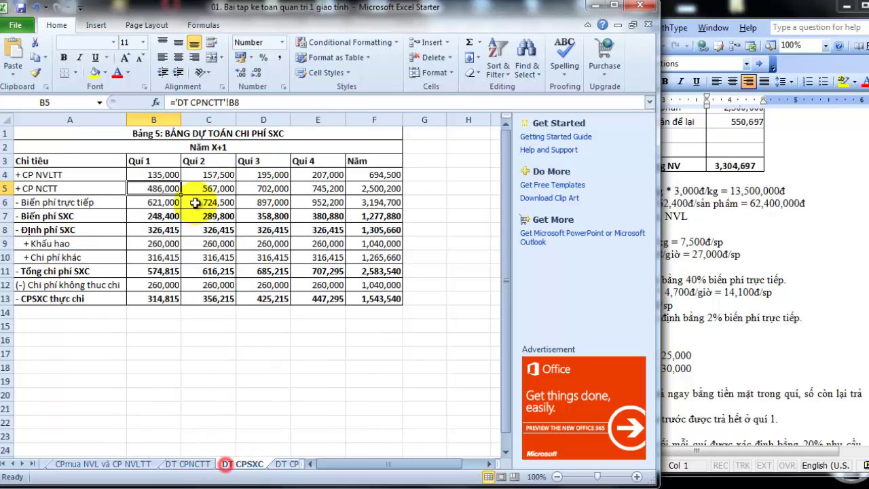
left_click(154, 174)
left_click(88, 466)
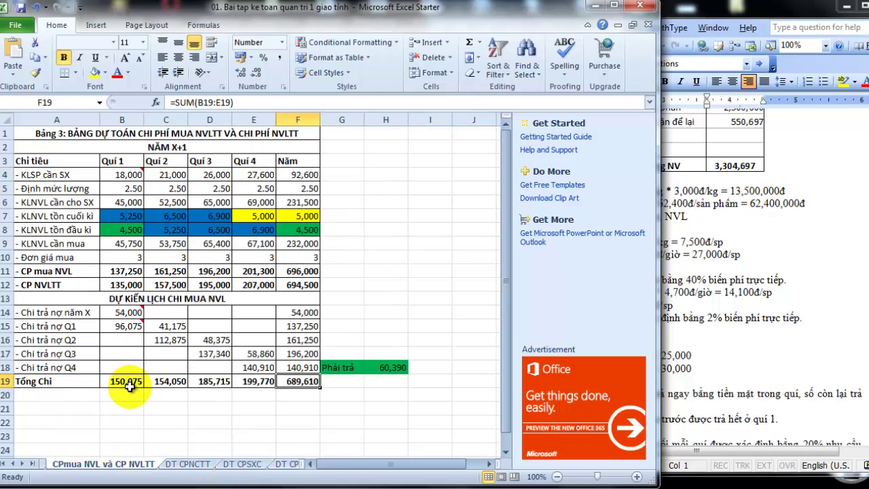
left_click(121, 286)
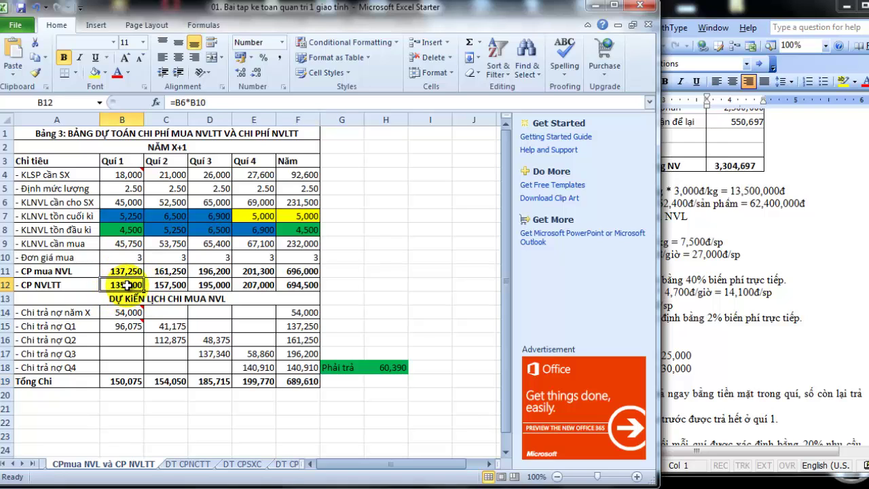
left_click(243, 465)
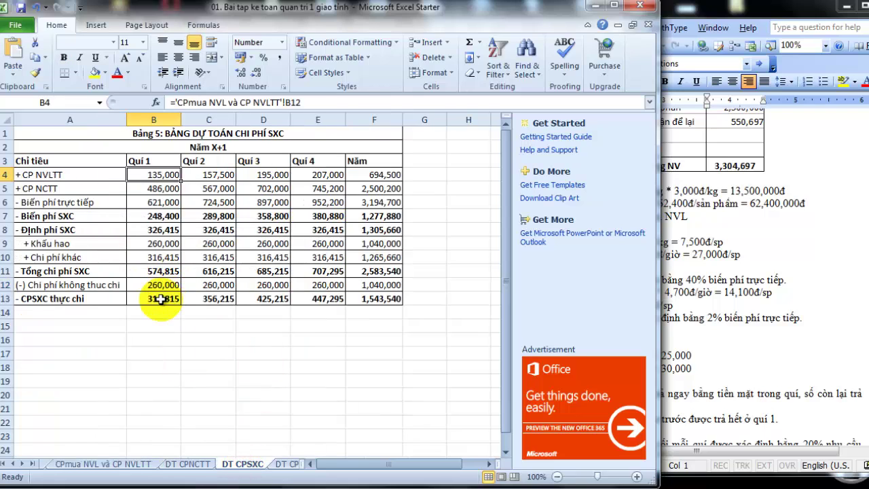
- Inspect the Quí 1 direct variable cost formula in B6 and the variable overhead formula in B7
left_click(151, 203)
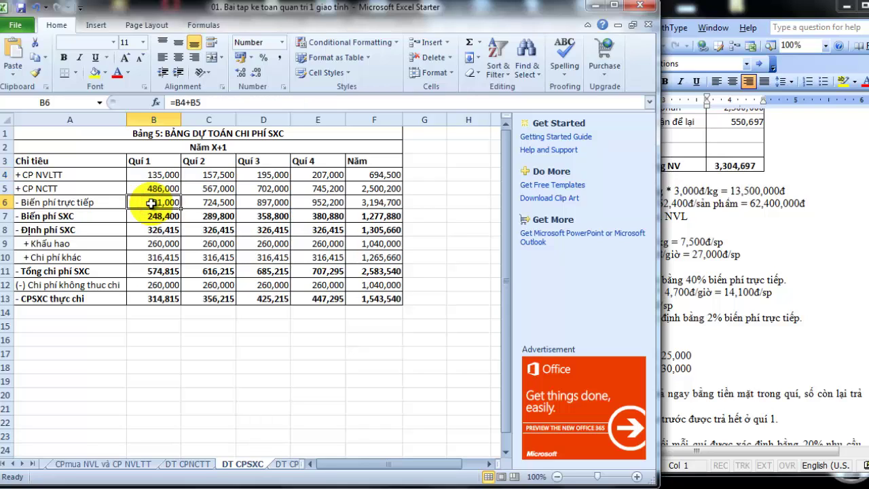
left_click(148, 217)
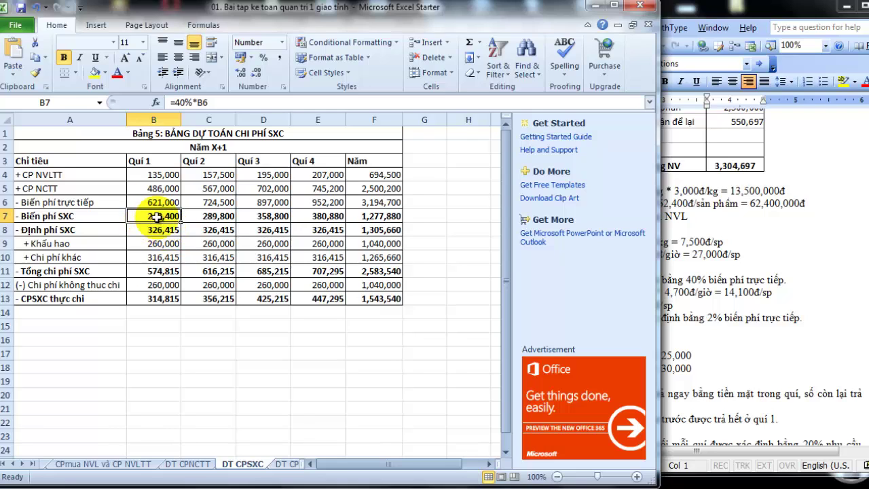
double_click(154, 216)
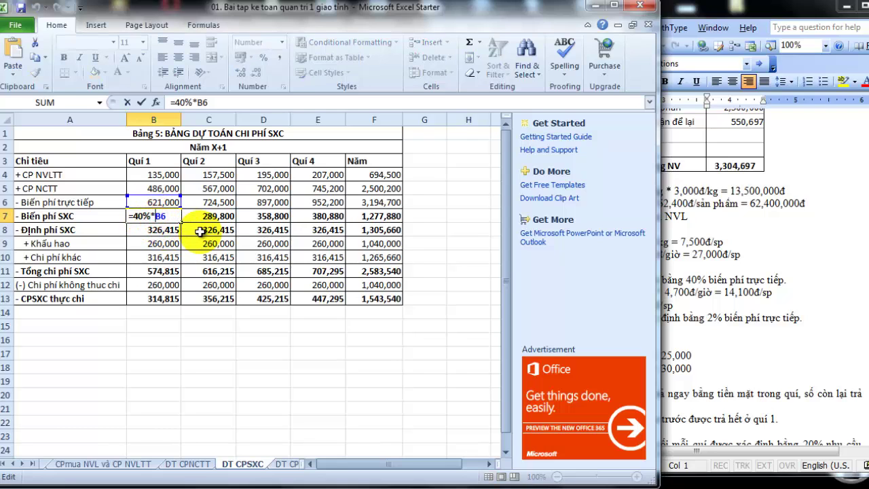
key("Return")
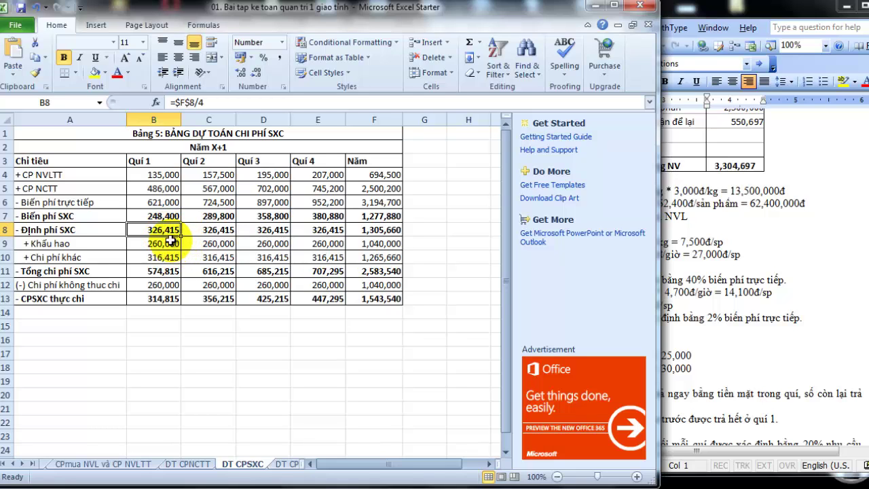
- Find the annual Định phí SXC and depreciation figures in the exercise's Dự toán chi phí section
left_click(723, 253)
scroll(685, 261, "down", 5)
scroll(596, 264, "down", 12)
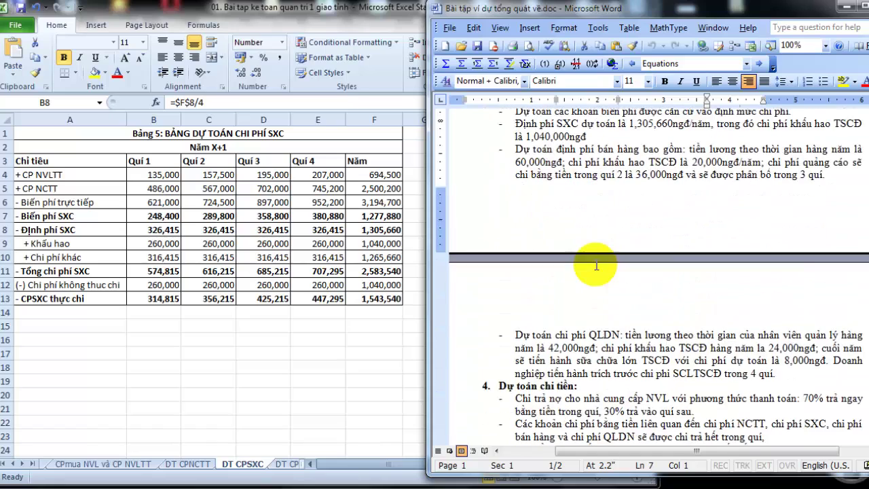
scroll(598, 266, "up", 2)
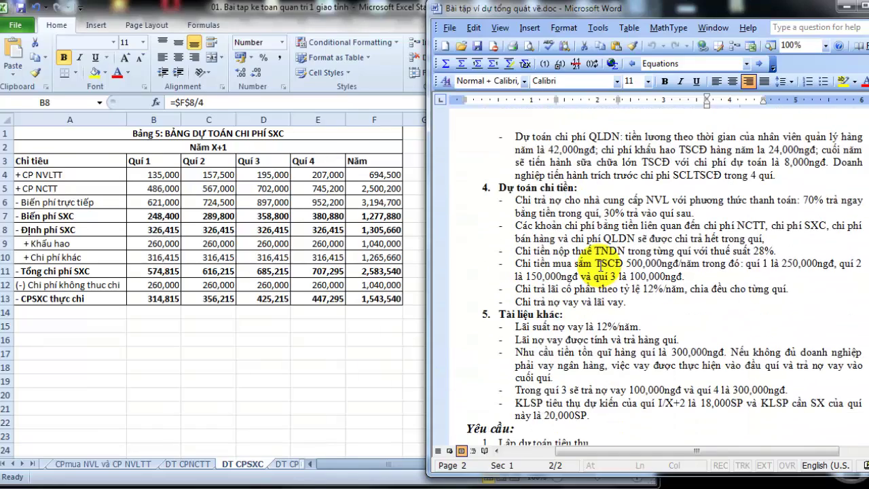
scroll(600, 266, "up", 7)
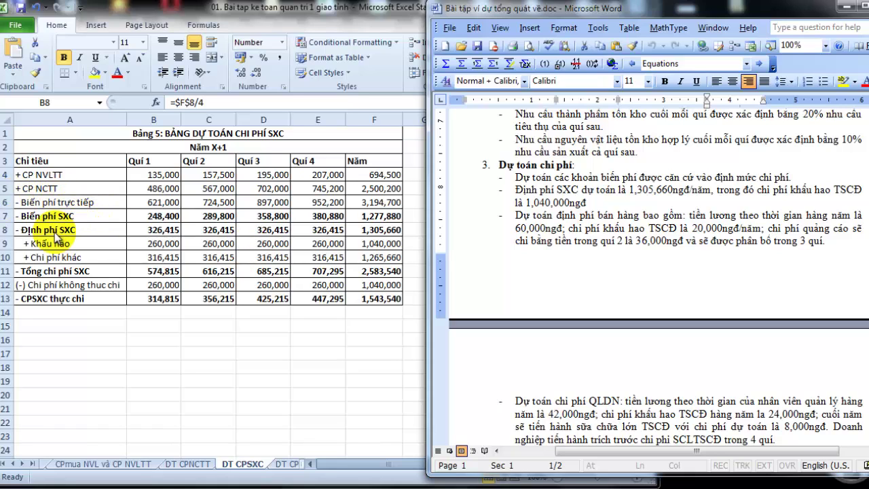
- Inspect the Quí 1 formulas for total overhead, non-cash cost and actual cash overhead in B11, B12 and B13
left_click(49, 275)
left_click(150, 273)
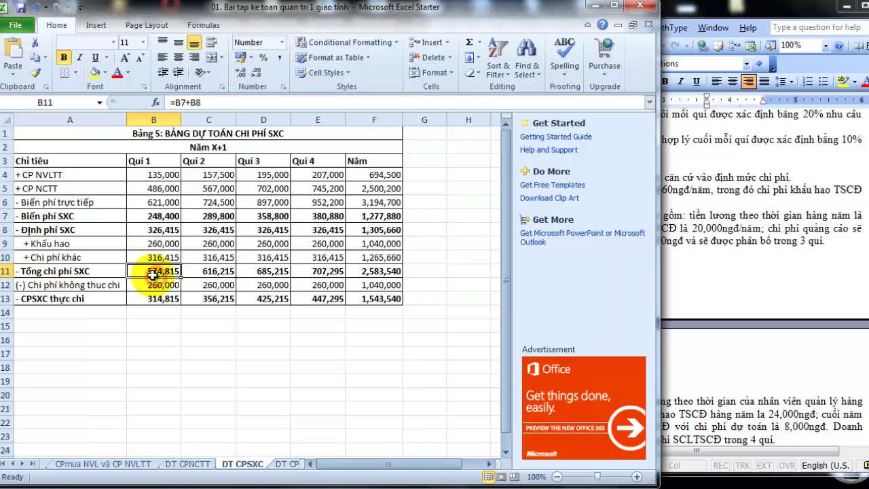
double_click(150, 273)
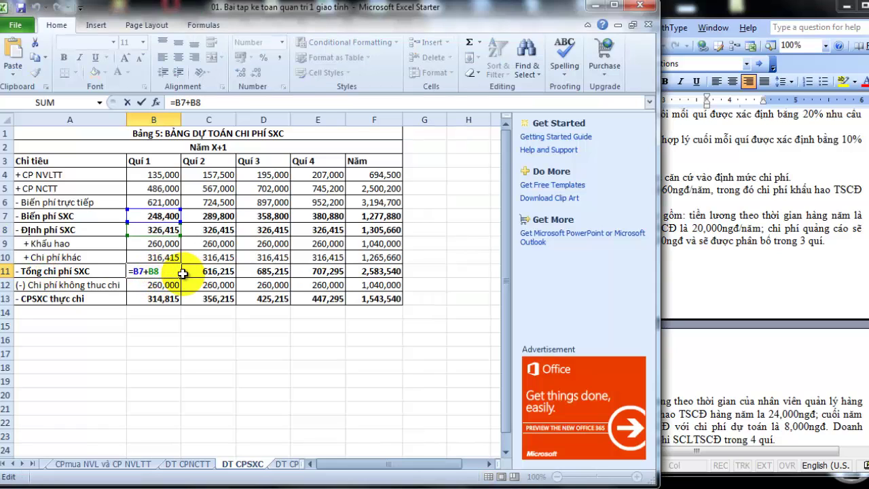
key("Return")
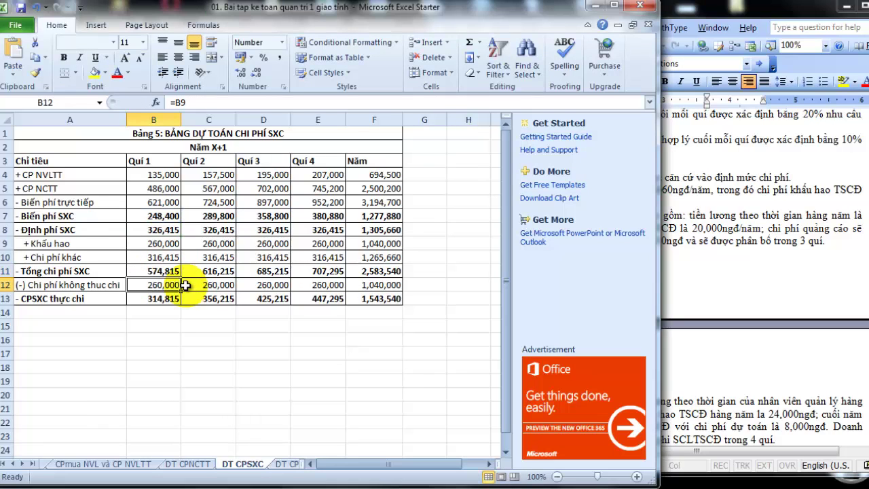
double_click(151, 288)
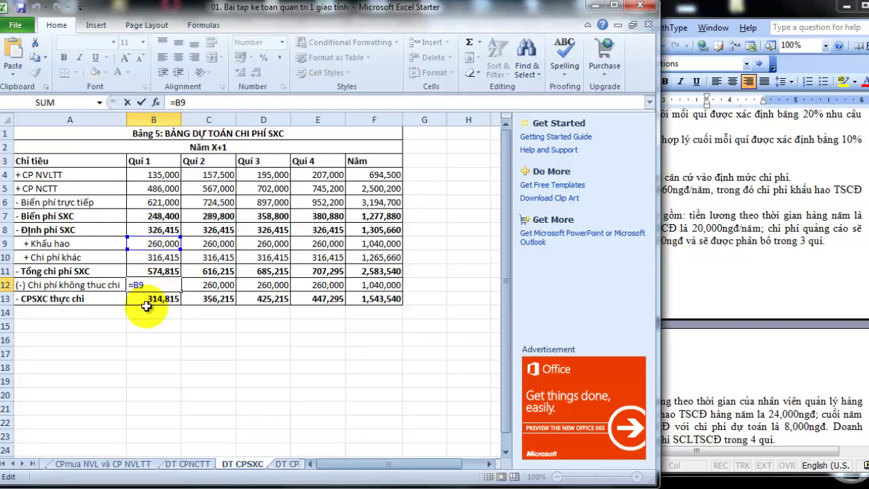
left_click(162, 301)
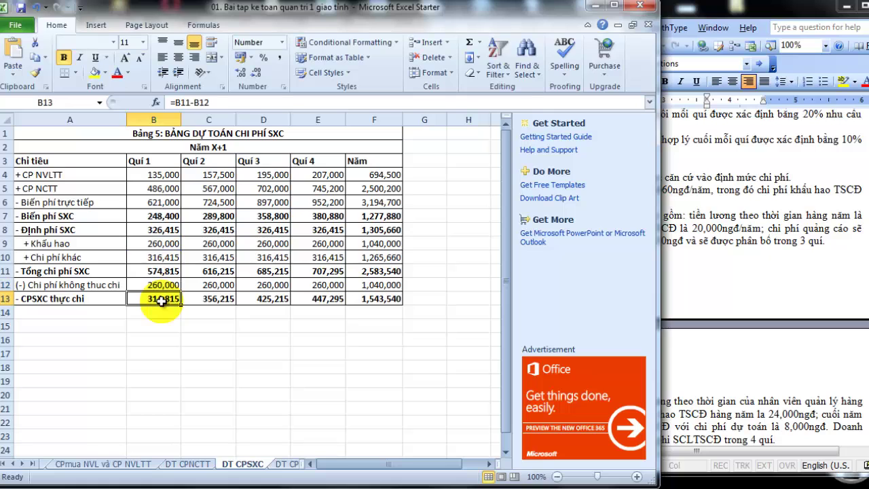
- Open the DT CPBH selling expense budget sheet
key("ctrl+Page_Down")
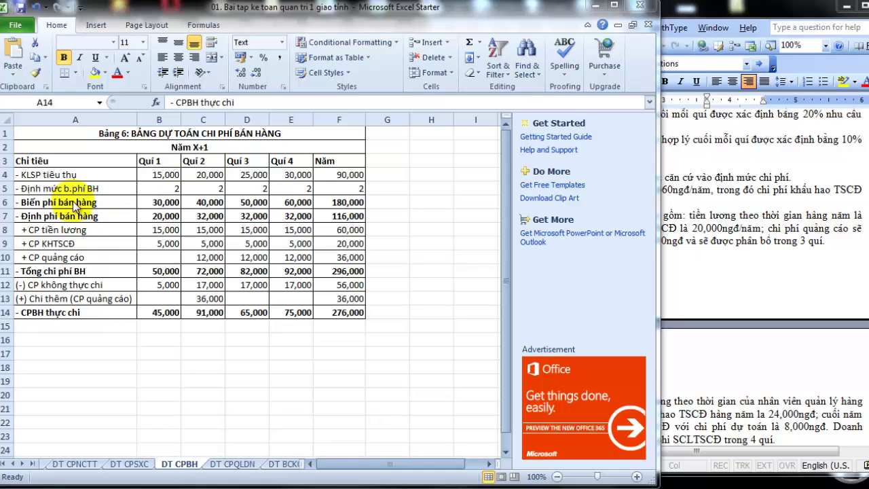
key("F2")
key("Home")
type("=")
left_click(163, 202)
key("Escape")
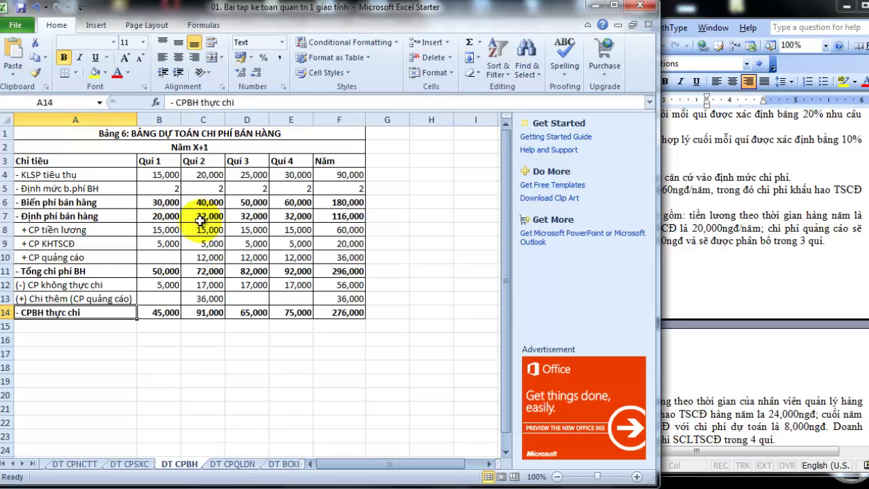
- Inspect the Quí 1 Biến phí bán hàng formula in B6 and find the selling expense norm in the exercise's Định mức chi phí section
left_click(163, 202)
key("F2")
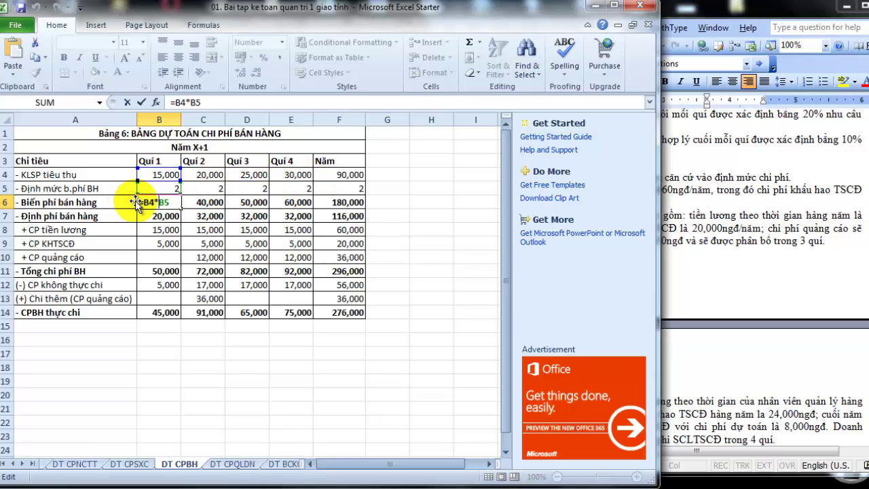
left_click(737, 217)
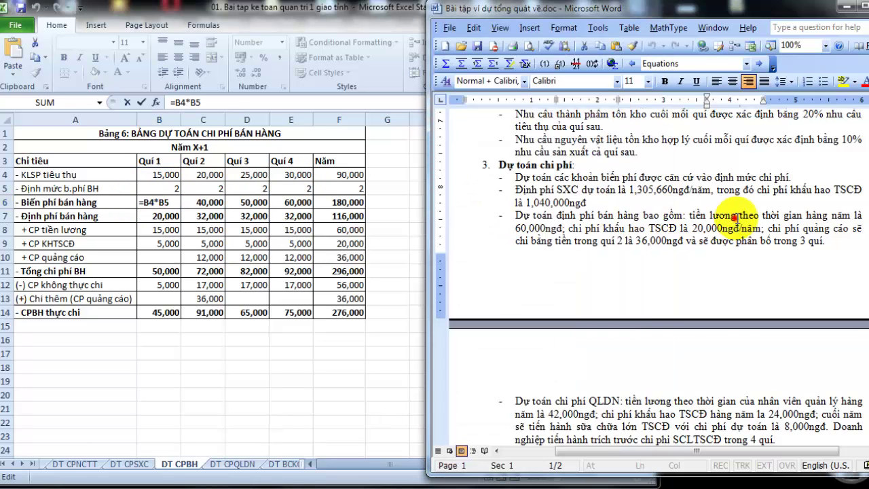
scroll(633, 264, "up", 4)
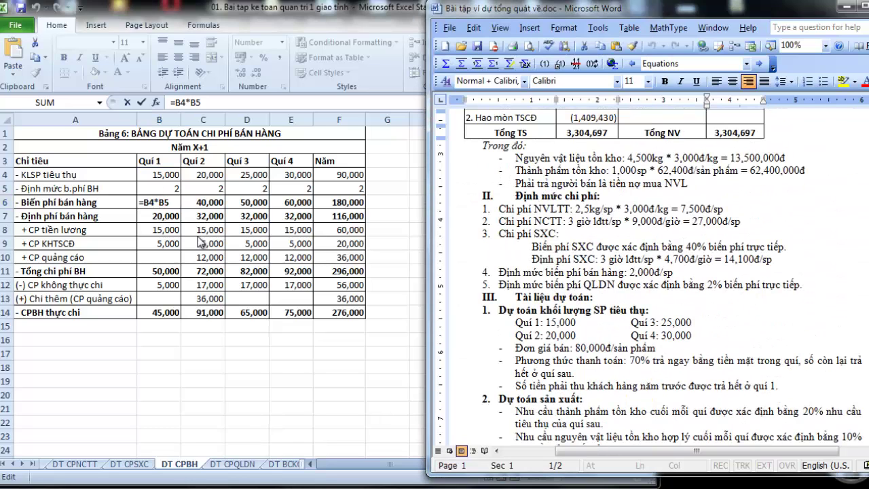
scroll(633, 279, "up", 2)
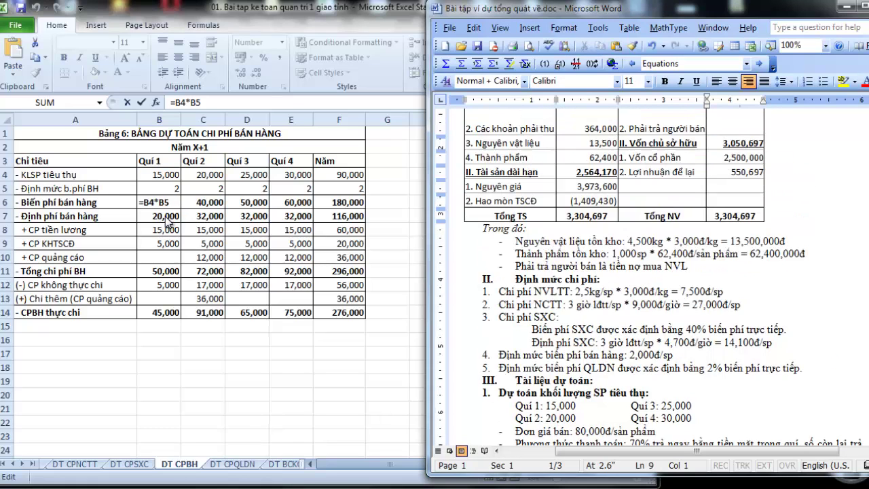
- Find the annual selling salary, depreciation and advertising figures in the exercise and compare them with F8, F9 and F10 of the selling expense budget
key("Return")
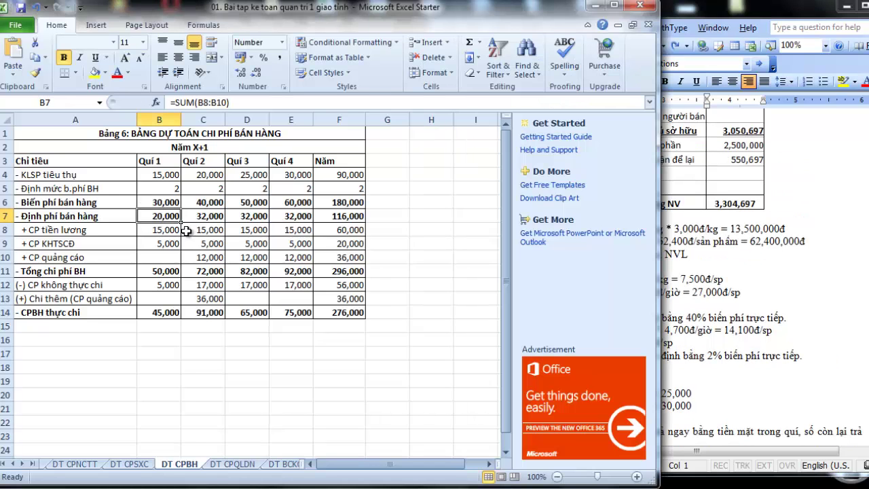
left_click(683, 291)
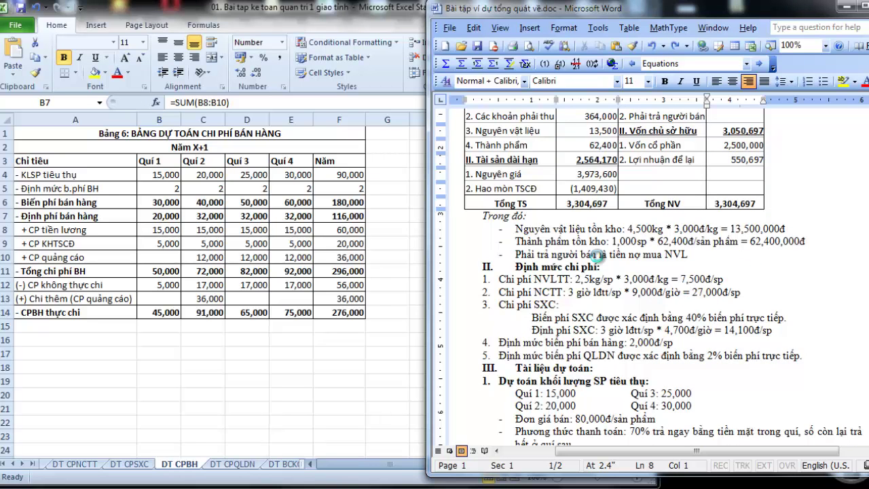
scroll(596, 255, "down", 12)
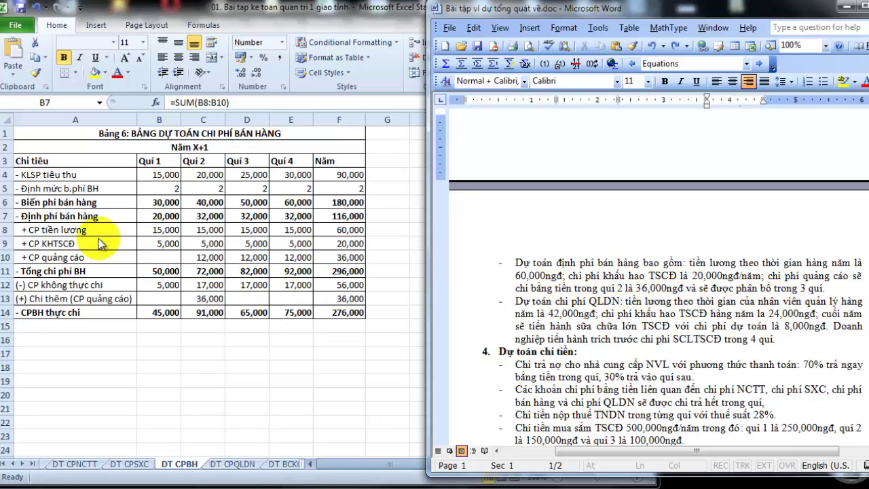
left_click(343, 234)
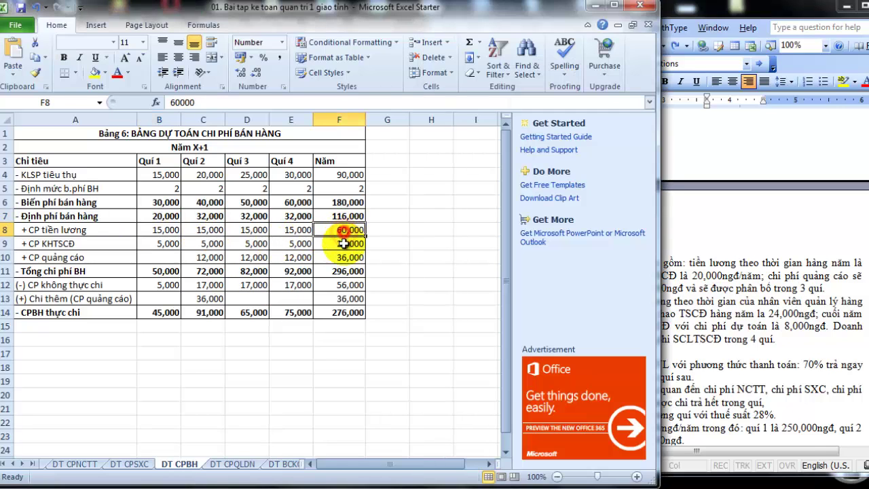
left_click(344, 243)
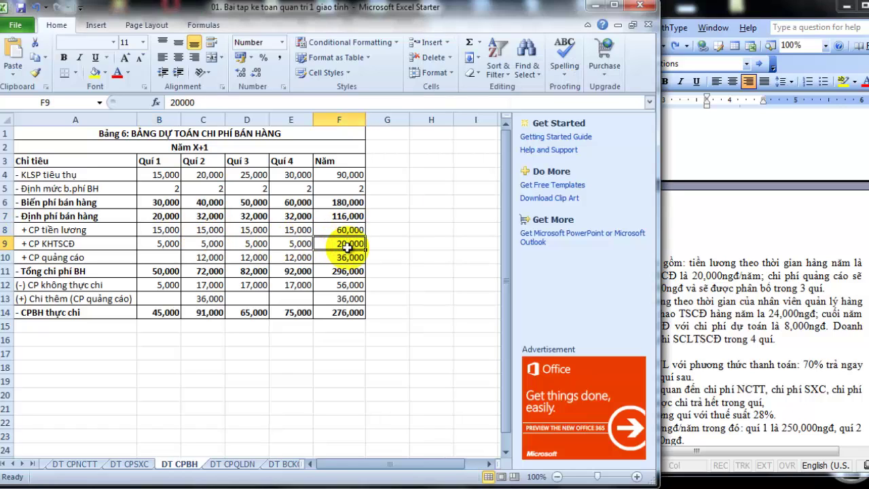
left_click(348, 256)
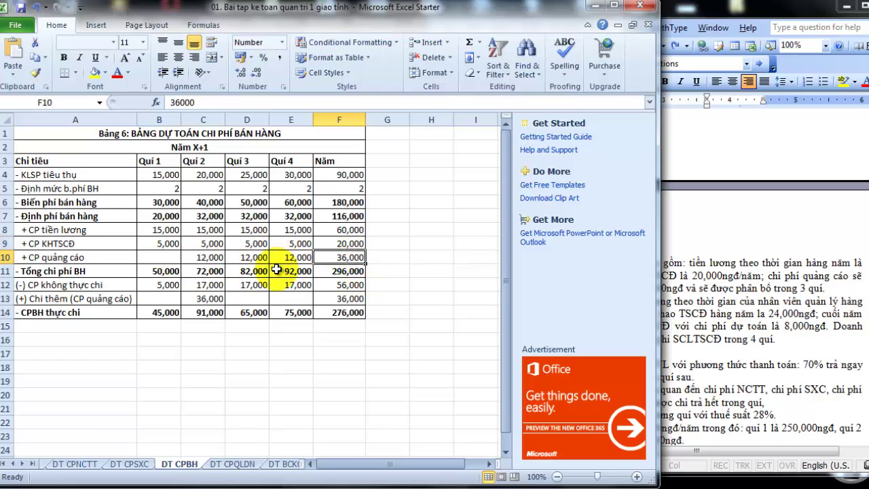
left_click(347, 216)
- Inspect the Quí 1 total and non-cash selling expense formulas in B11 and B12, and the additional Quí 2 advertising payment in C13
left_click(91, 269)
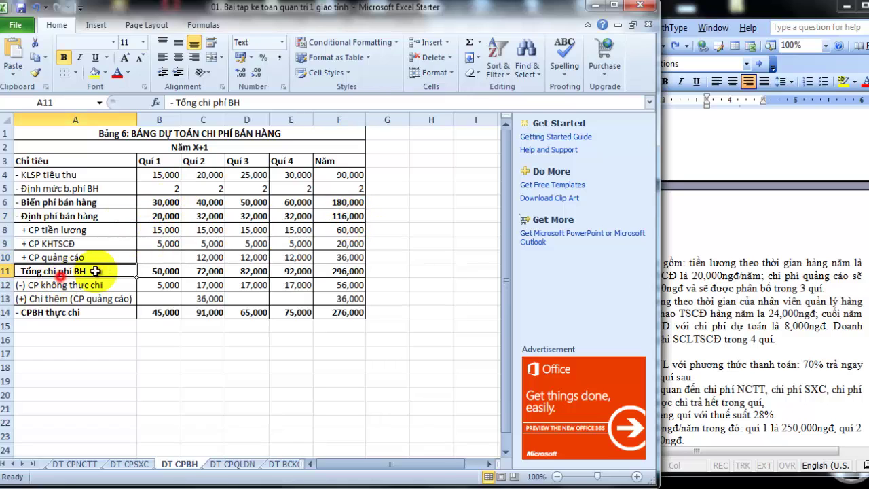
left_click(151, 272)
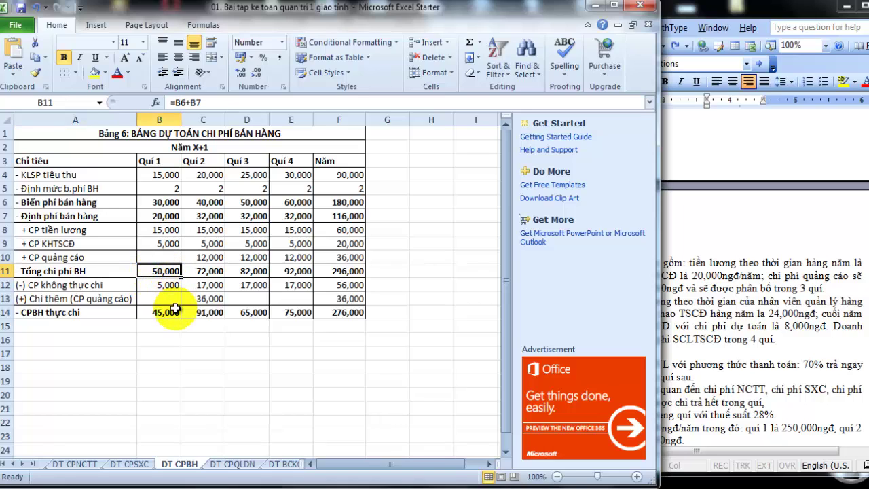
left_click(165, 285)
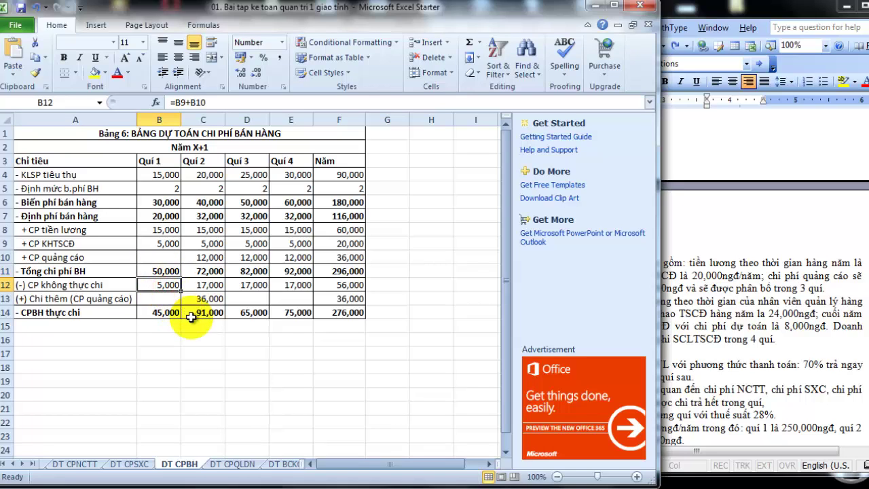
double_click(156, 286)
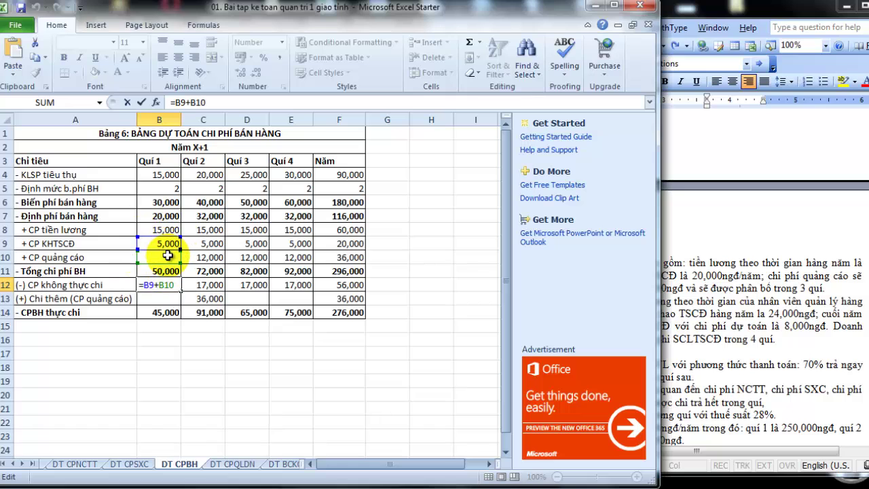
key("Return")
left_click(203, 299)
left_click(163, 299)
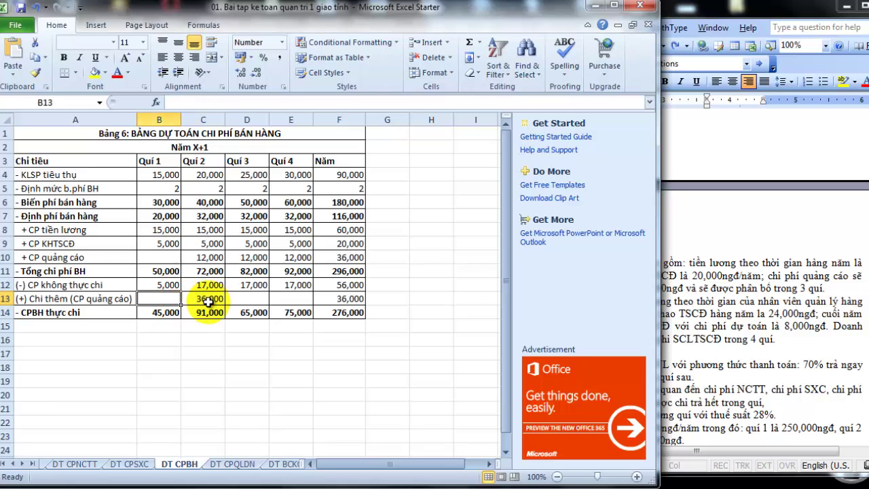
left_click(210, 301)
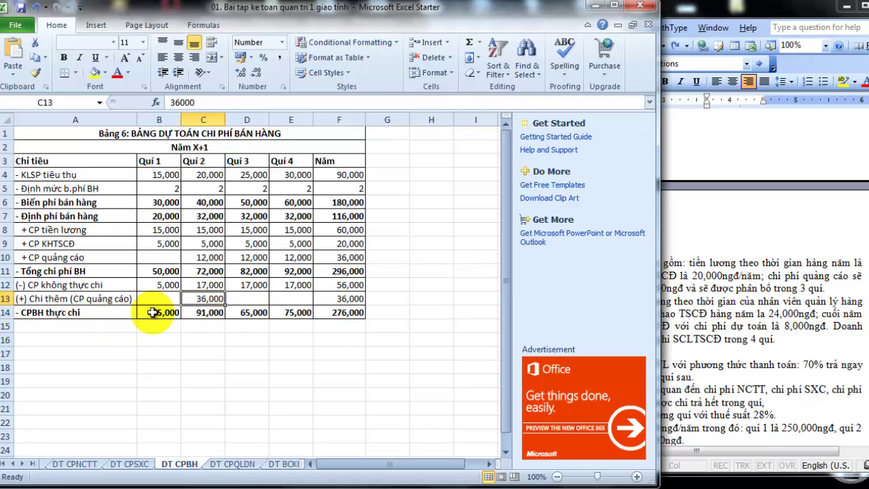
- Open the DT CPQLDN sheet and inspect the Quí 1 Biến phí QLDN formula in B5
left_click(233, 464)
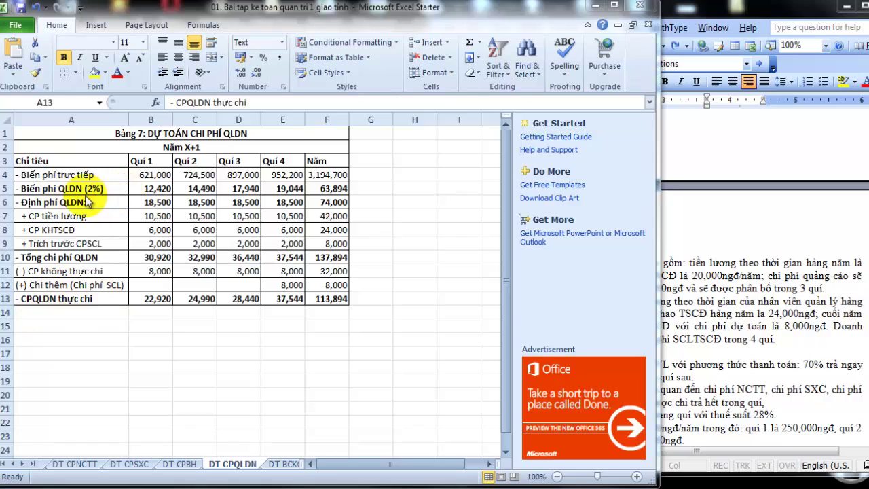
left_click(155, 190)
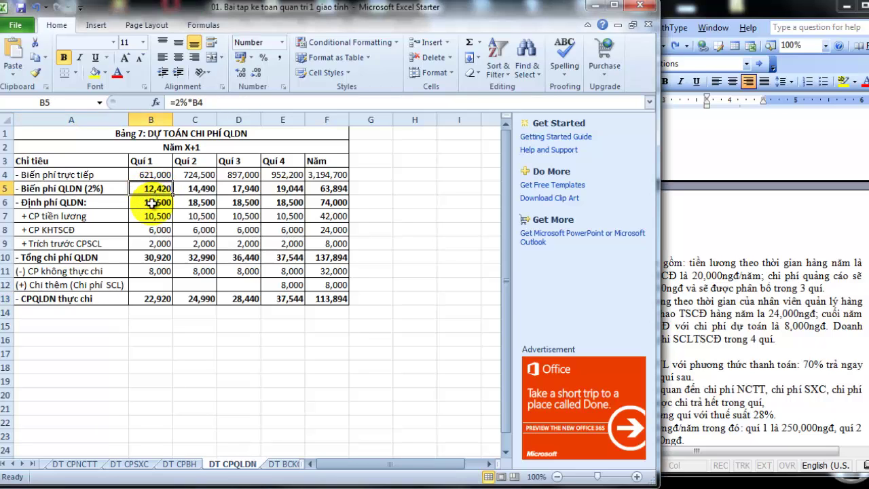
- Find the annual administrative salary, depreciation and major-repair figures in the exercise and compare them with F7, F8 and F9
left_click(721, 311)
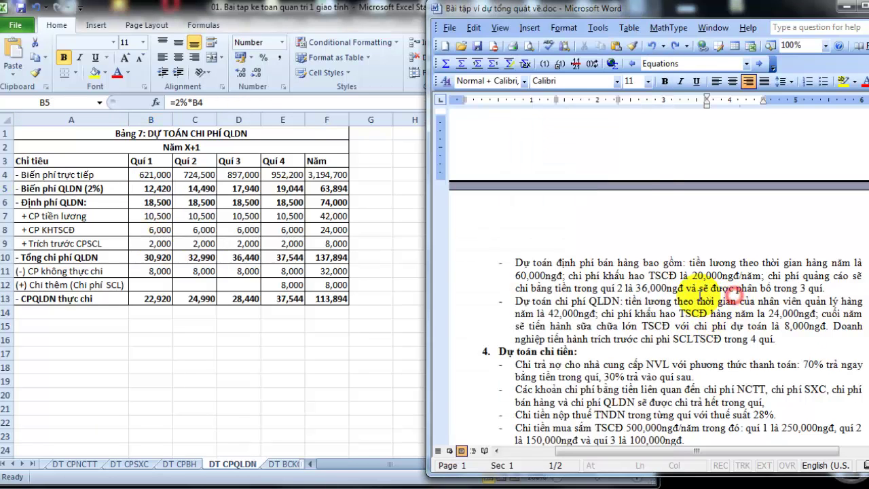
scroll(543, 238, "up", 2)
scroll(531, 197, "down", 1)
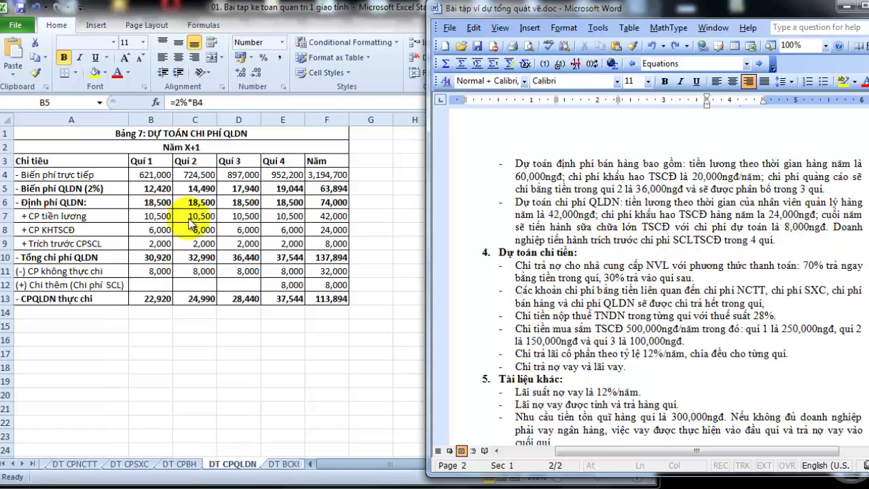
left_click(321, 216)
left_click(326, 216)
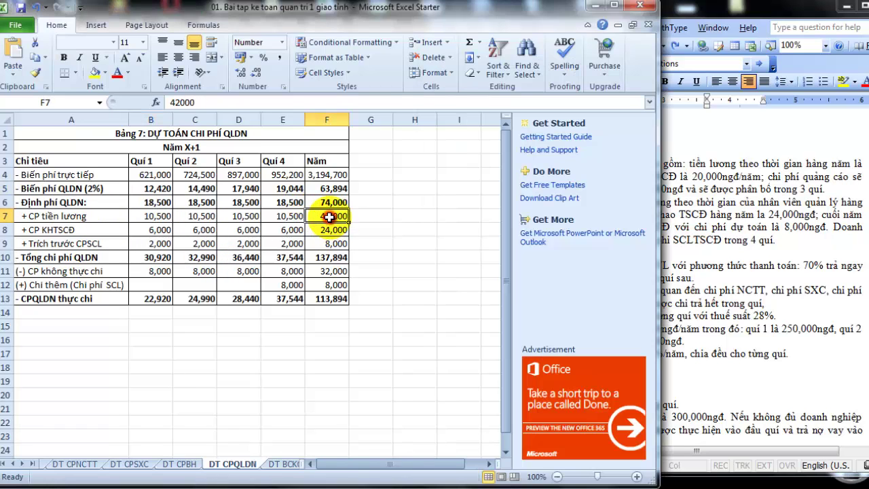
left_click(332, 231)
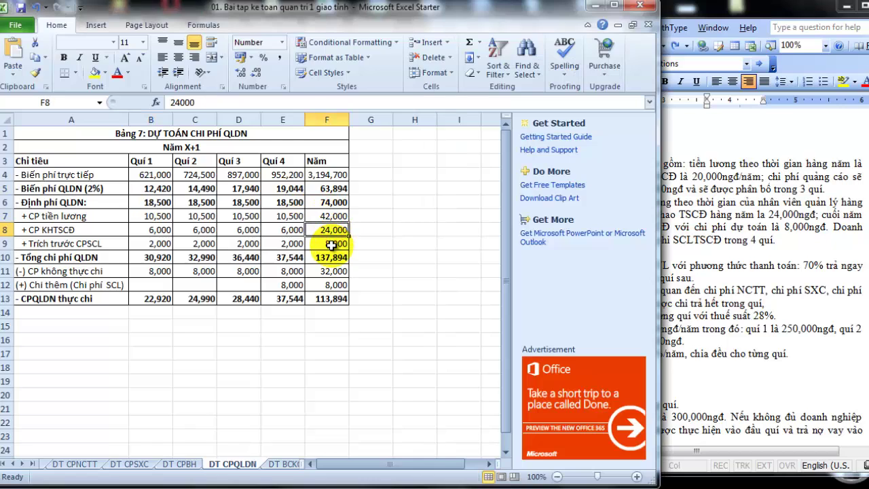
left_click(328, 247)
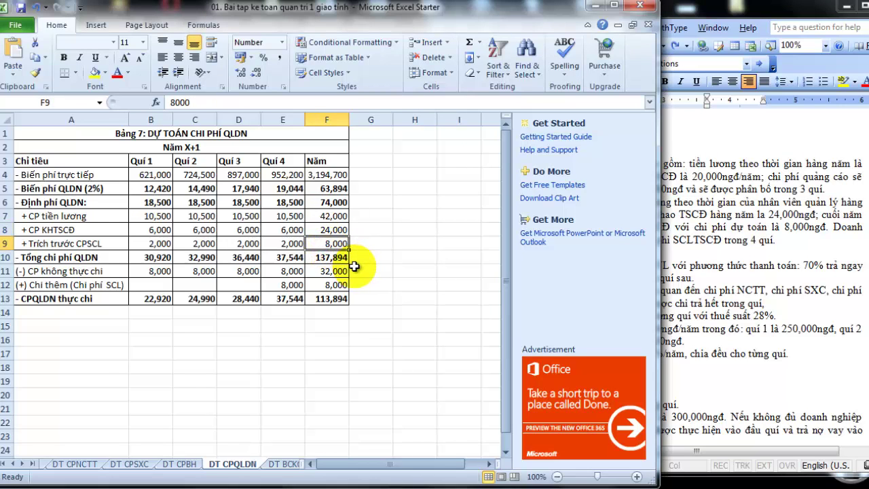
- Inspect the Quí 1 total and non-cash administrative expense formulas in B10 and B11, and the additional Quí 4 repair payment in E12
left_click(85, 258)
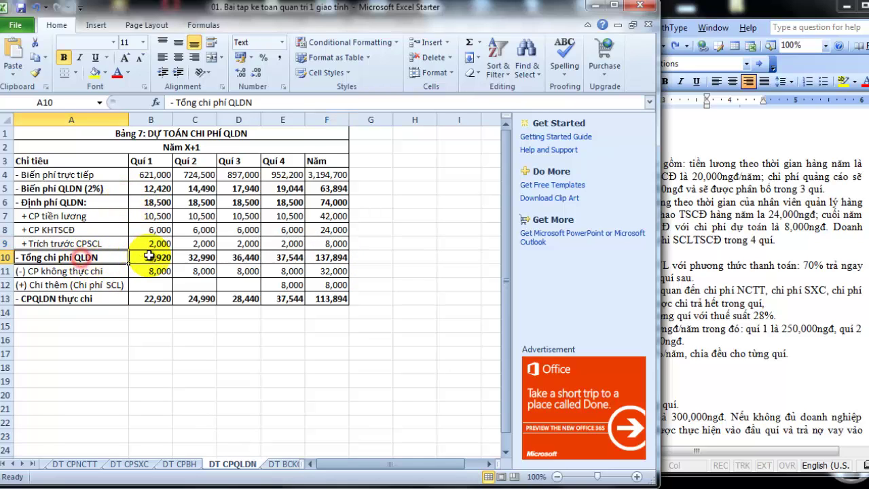
left_click(152, 258)
left_click(162, 271)
double_click(162, 271)
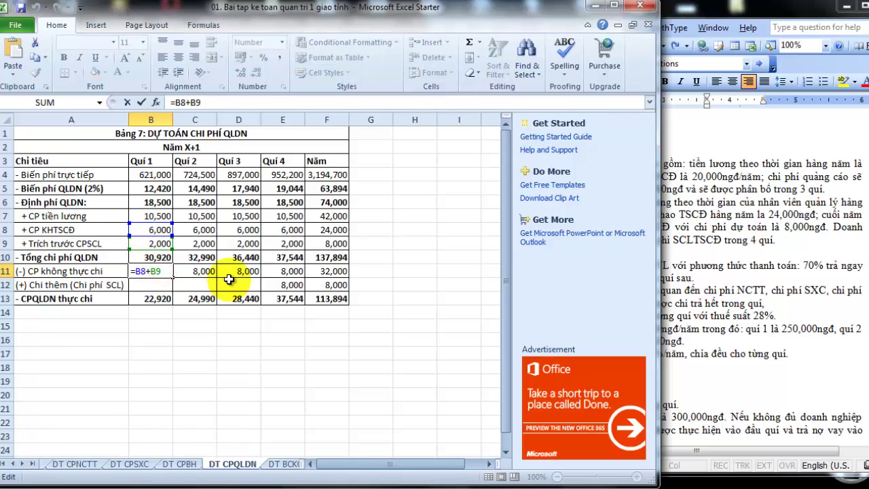
key("Return")
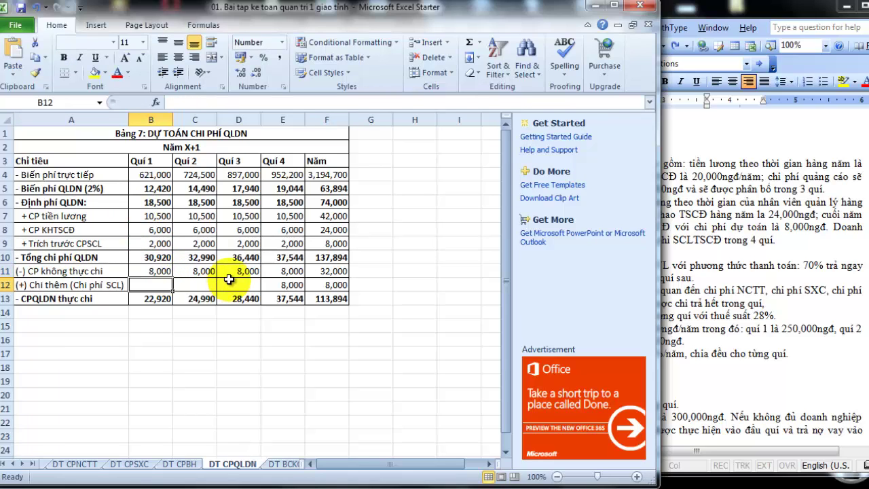
left_click(285, 286)
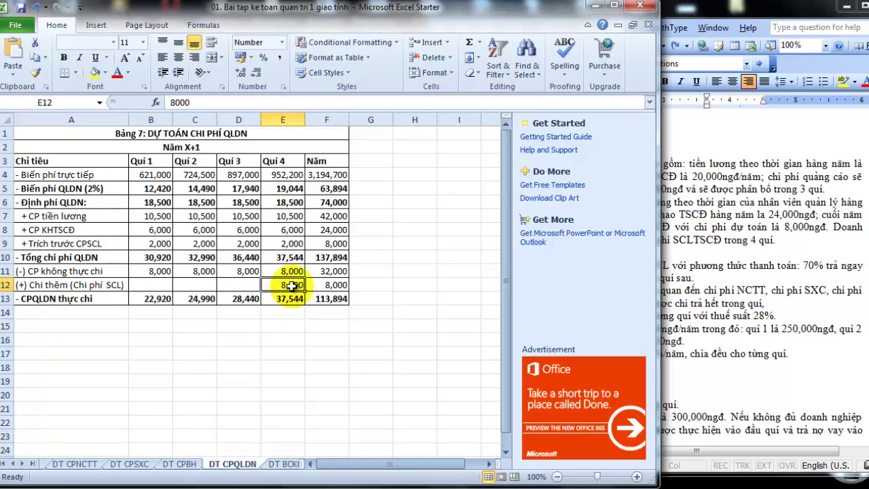
key("F2")
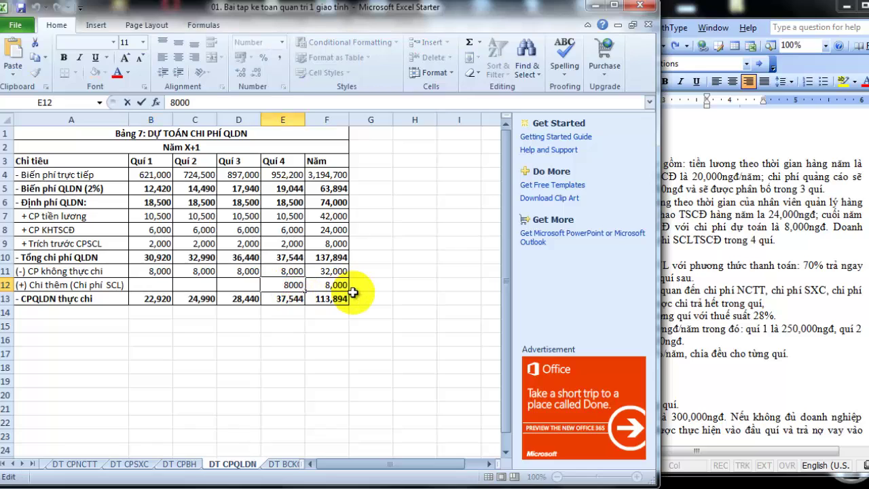
key("Return")
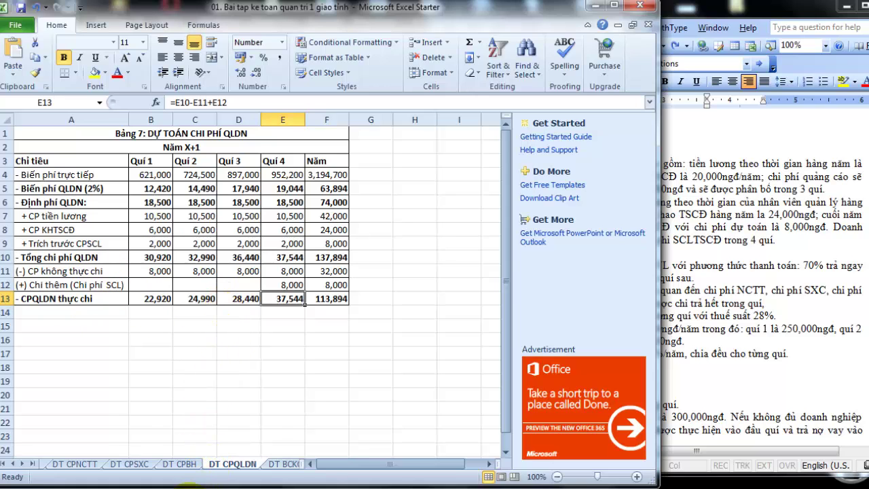
- On the DT BCKQKD sheet, link the Quí 1 Tổng doanh thu cell B4 to the Quí 1 revenue in the sales budget sheet
mouse_move(190, 488)
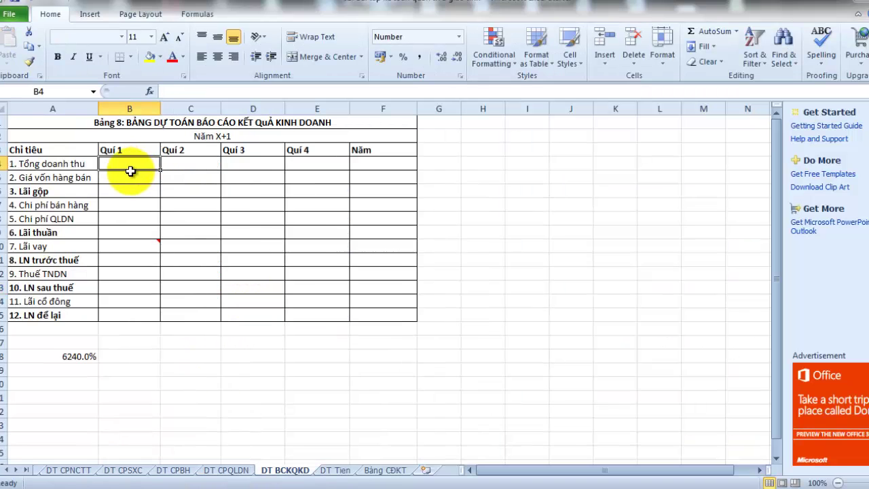
type("=")
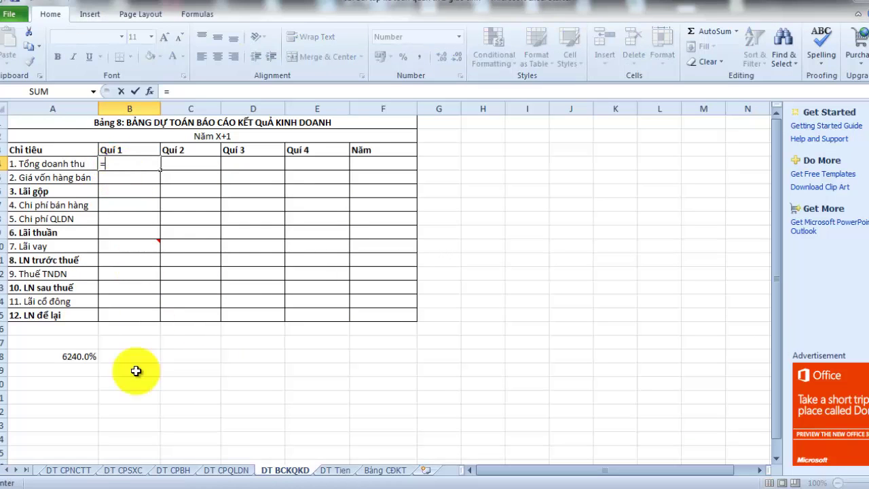
left_click(2, 469)
left_click(49, 470)
left_click(129, 197)
key("Return")
- Fill the Tổng doanh thu formula from B4 across Quí 2, Quí 3, Quí 4 and Năm
left_click(125, 165)
left_click_drag(161, 170, 395, 176)
left_click(340, 164)
left_click(314, 187)
left_click(119, 178)
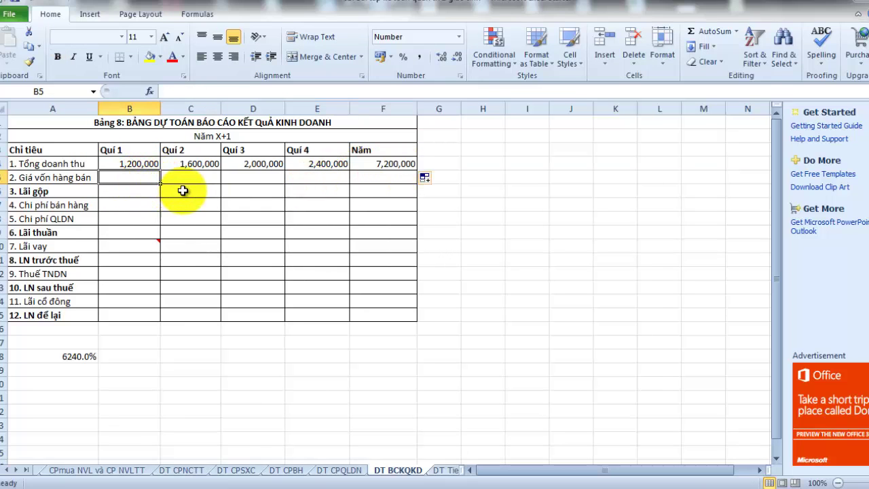
type("=")
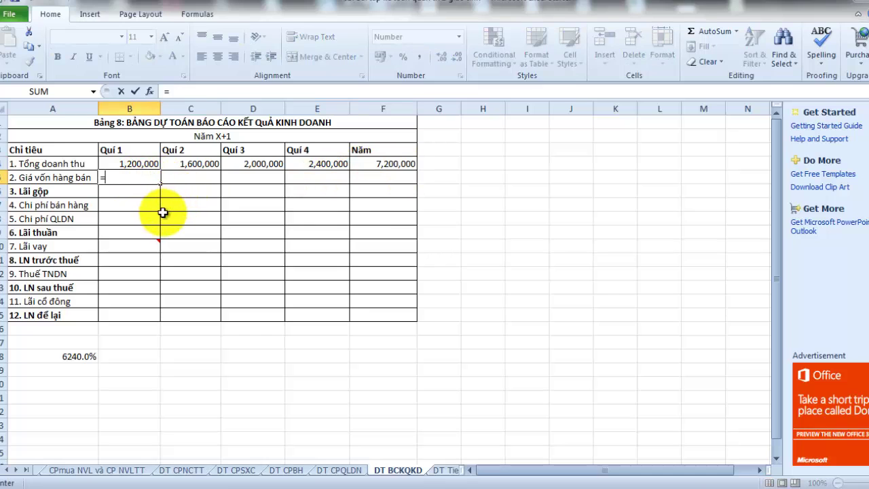
key("Escape")
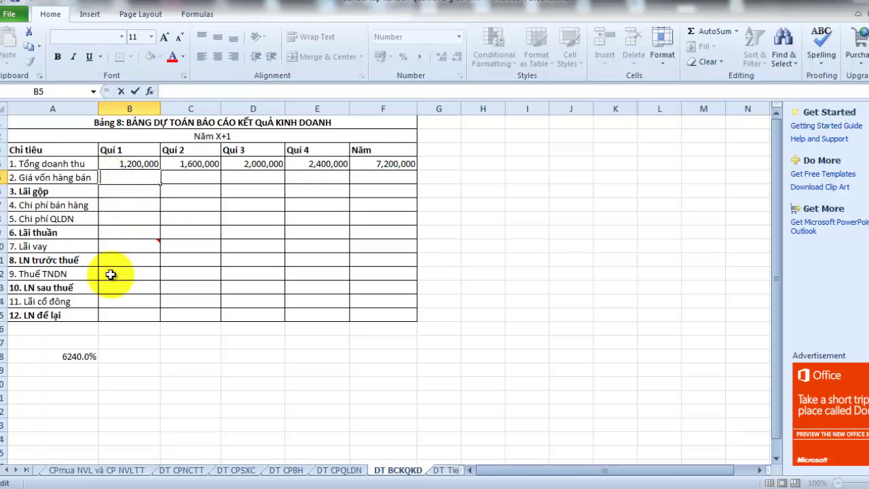
- Replace the unit cost calculation in A18 with =7.5+27+14.1+40%*(7.5+27), using the cost norms in the exercise document
left_click(75, 356)
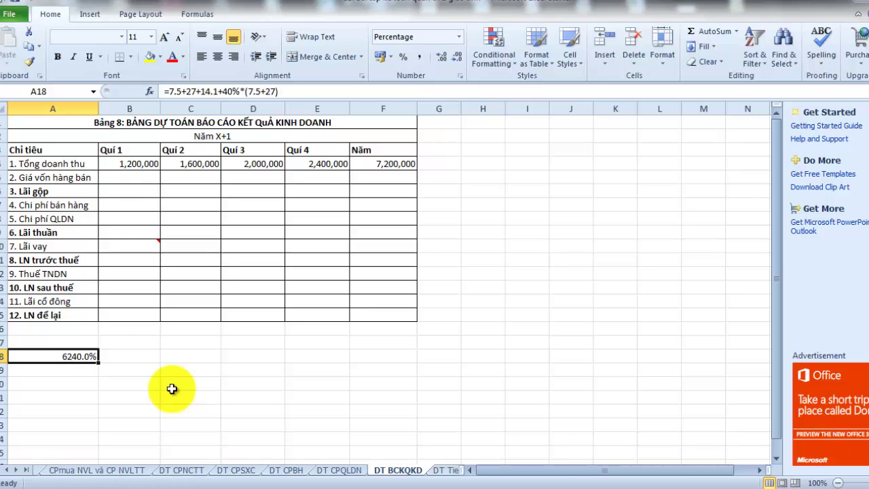
key("Delete")
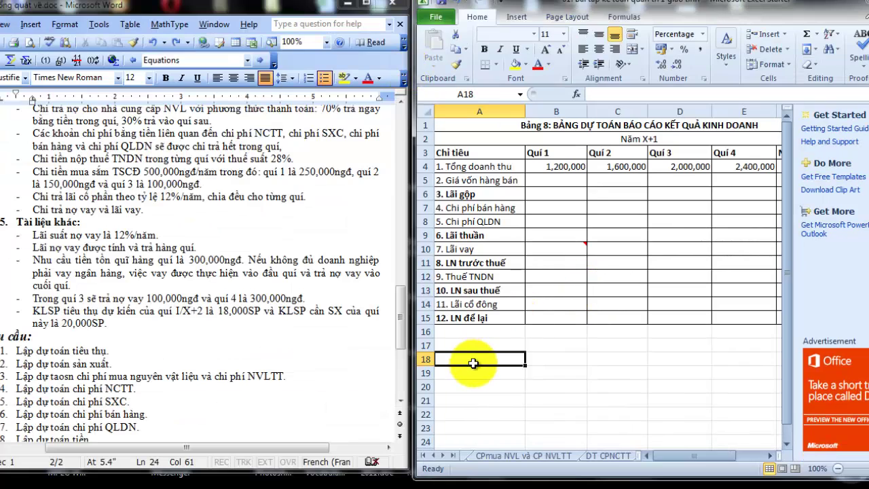
left_click(473, 363)
type("=")
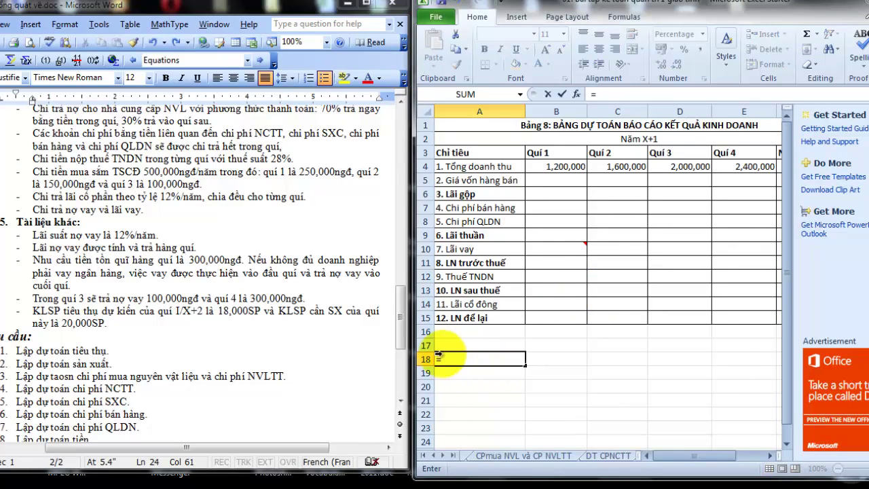
left_click(277, 331)
scroll(277, 331, "up", 12)
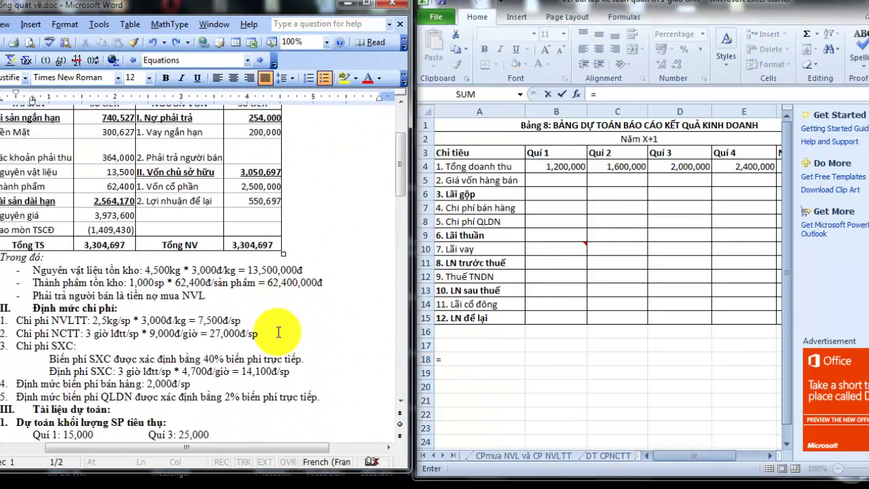
left_click(459, 358)
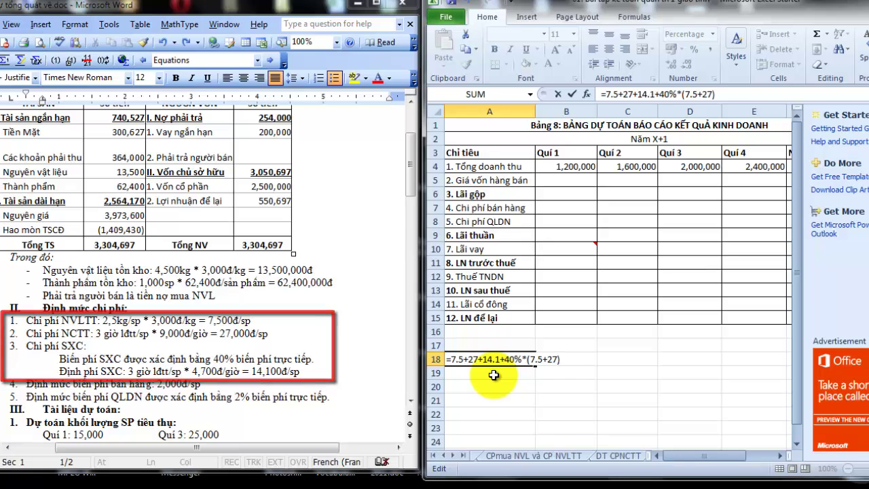
key("Return")
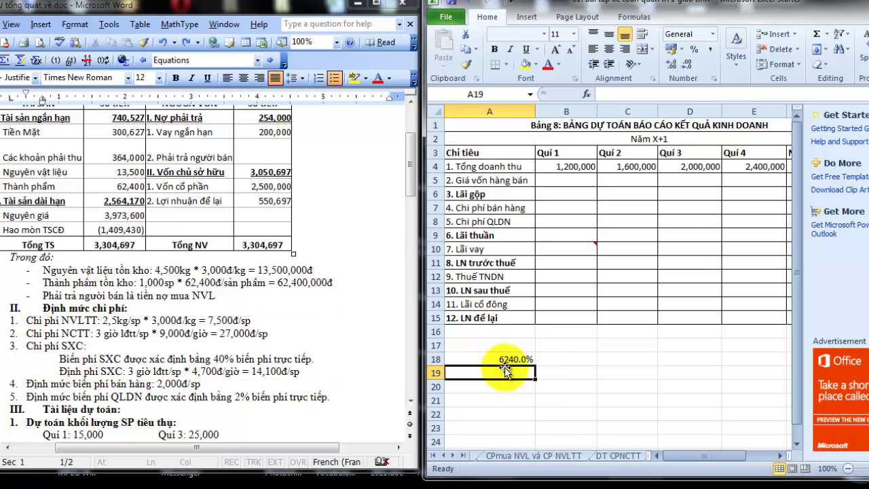
left_click(503, 360)
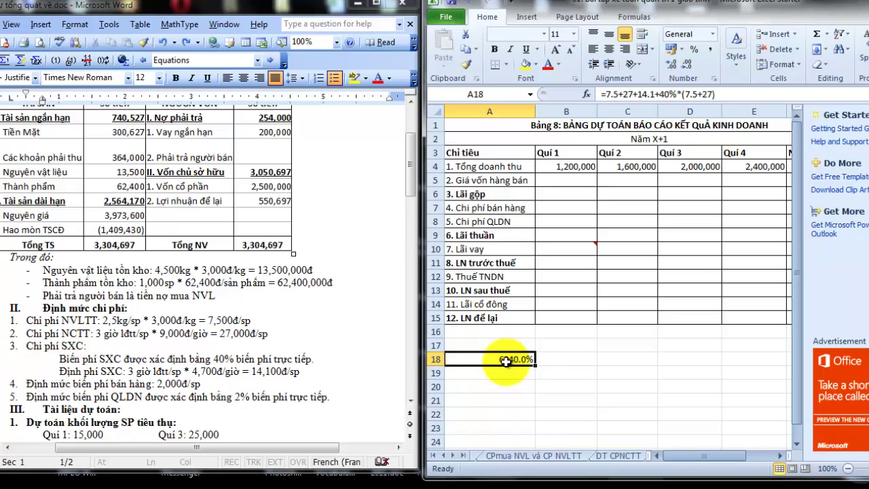
- Calculate Quí 1 Giá vốn hàng bán in B5 as =62.4*DTTT!B4 and fill the formula across through Năm
left_click(569, 181)
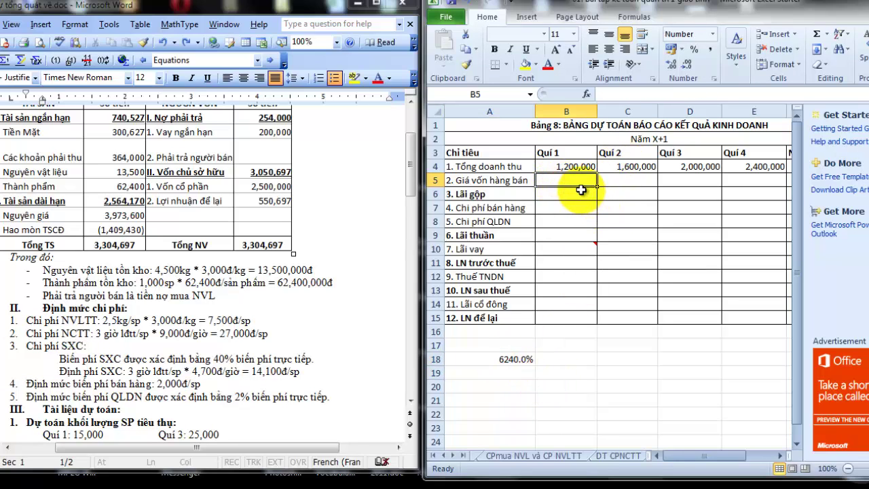
type("=62.4*")
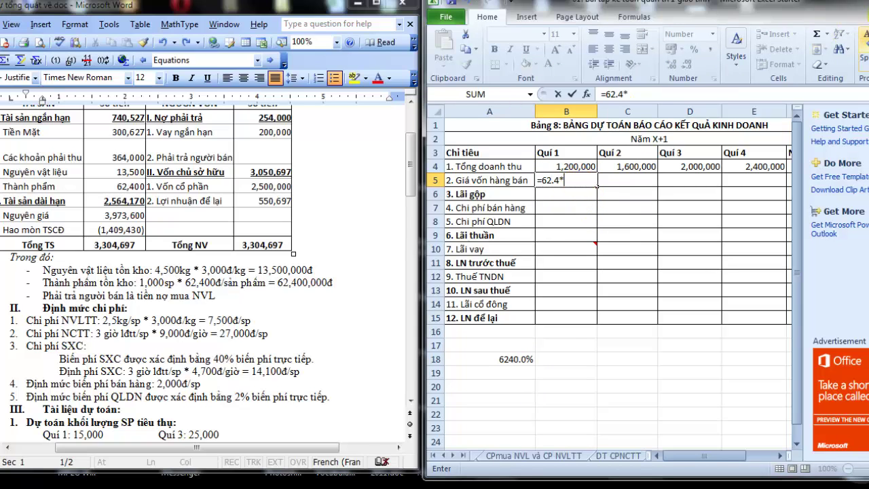
double_click(747, 3)
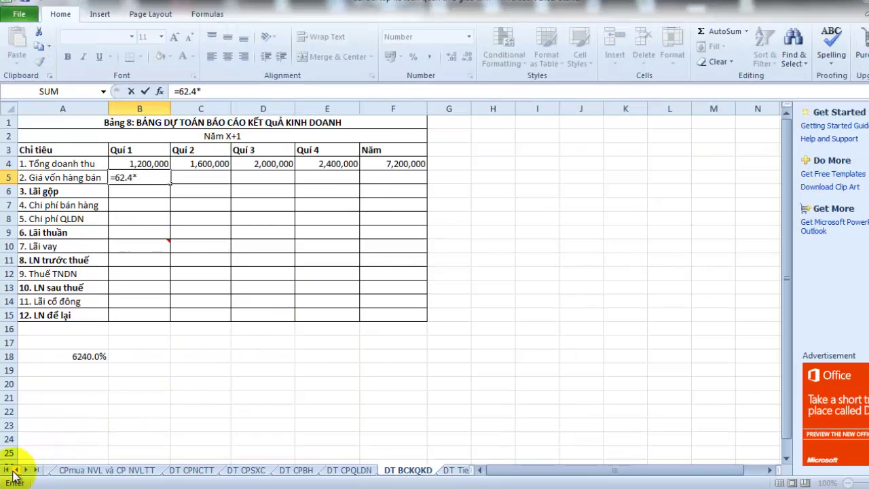
left_click(7, 470)
left_click(54, 470)
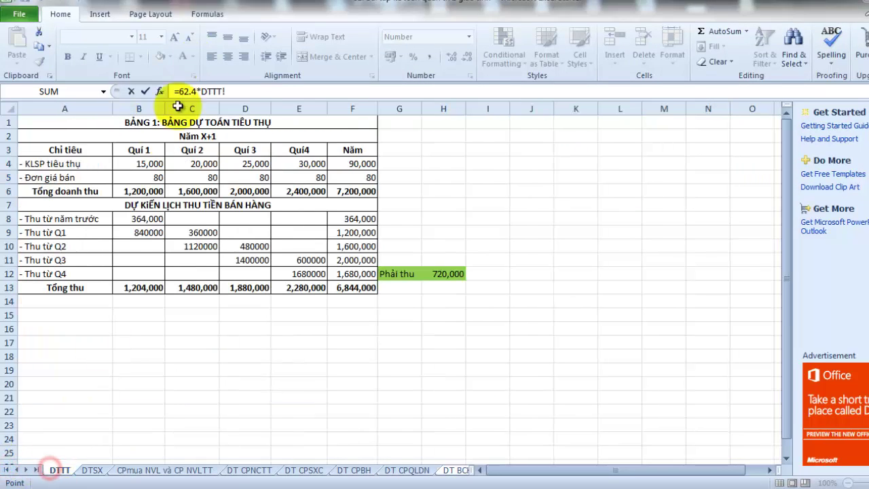
key("Return")
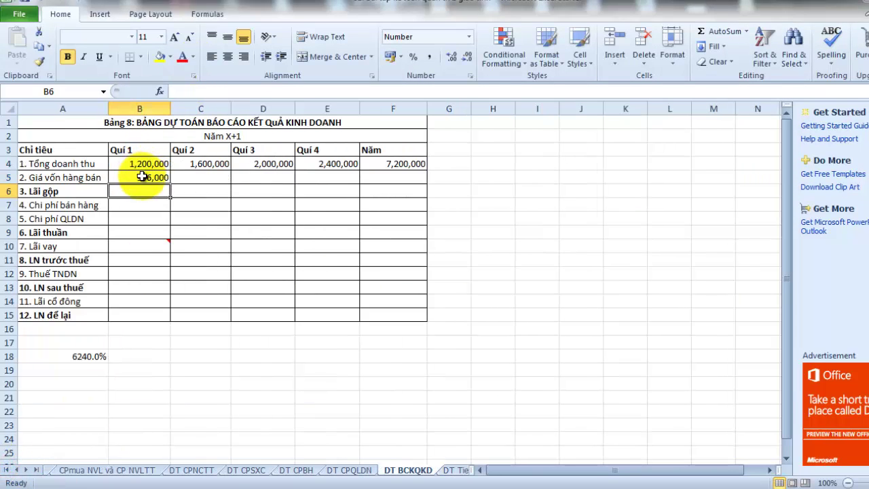
left_click(152, 177)
left_click_drag(169, 182, 390, 182)
- Enter the Quí 1 Lãi gộp formula =B4+B5 in B6 and check it against the cost of goods sold formula
left_click(125, 197)
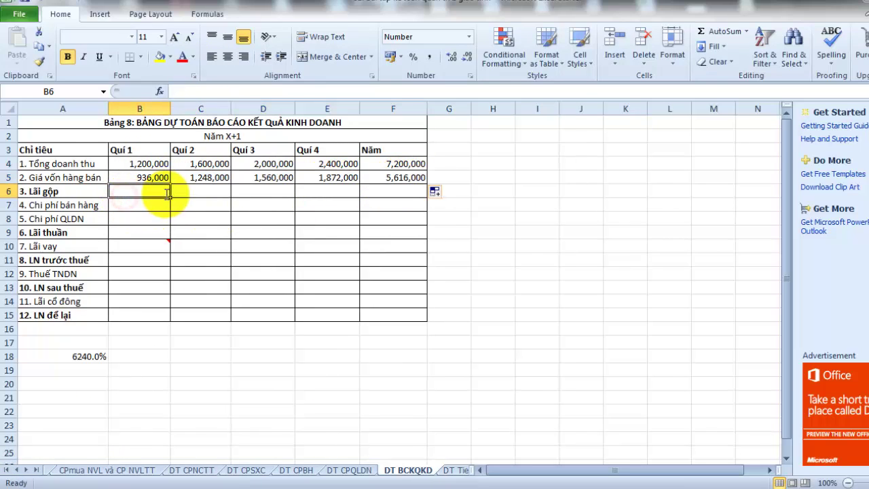
type("=")
left_click(163, 165)
type("+")
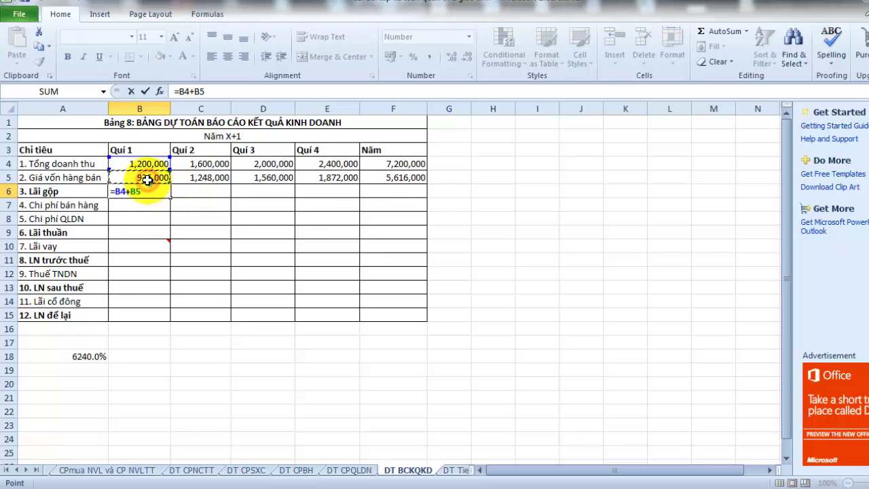
key("Return")
left_click(129, 193)
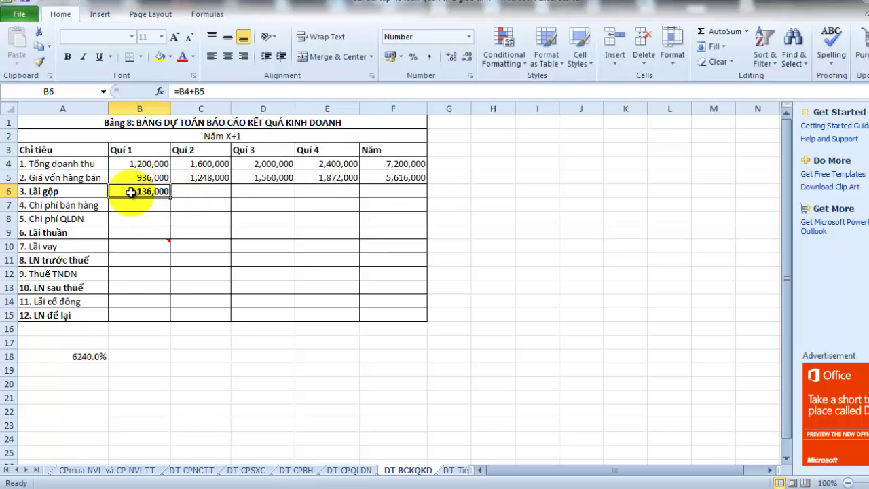
left_click(129, 178)
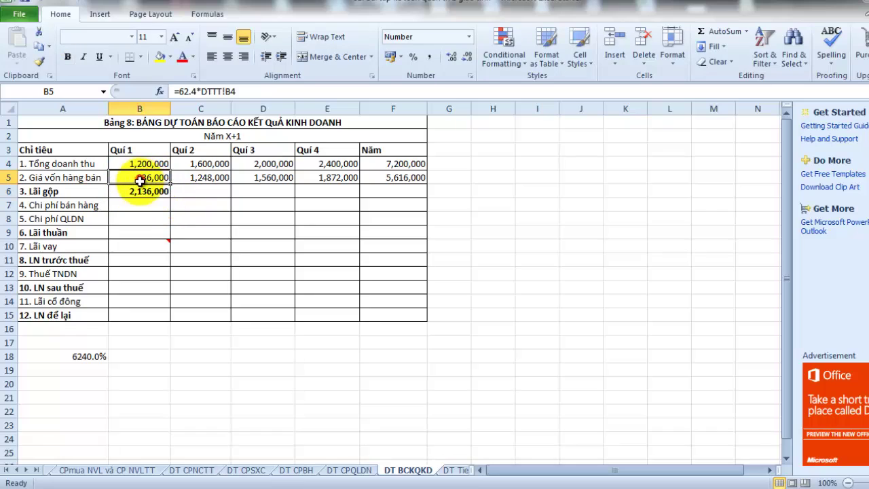
- Correct the Lãi gộp formula in B6 to =B4-B5 and fill it across through Năm
double_click(136, 192)
key("BackSpace")
type("-")
key("Return")
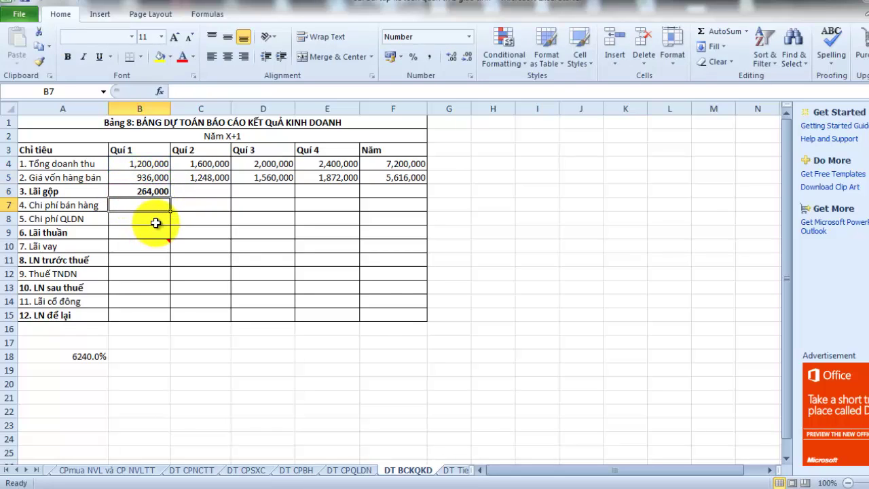
left_click(142, 194)
left_click_drag(171, 198, 386, 194)
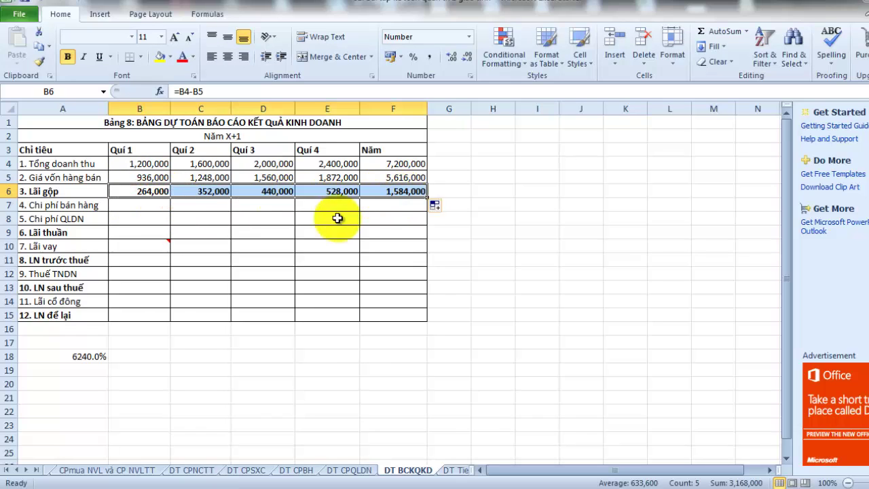
- Link Quí 1 Chi phí bán hàng in B7 to the total selling expense 'DT CPBH'!B11 and fill it across through Năm
left_click(123, 206)
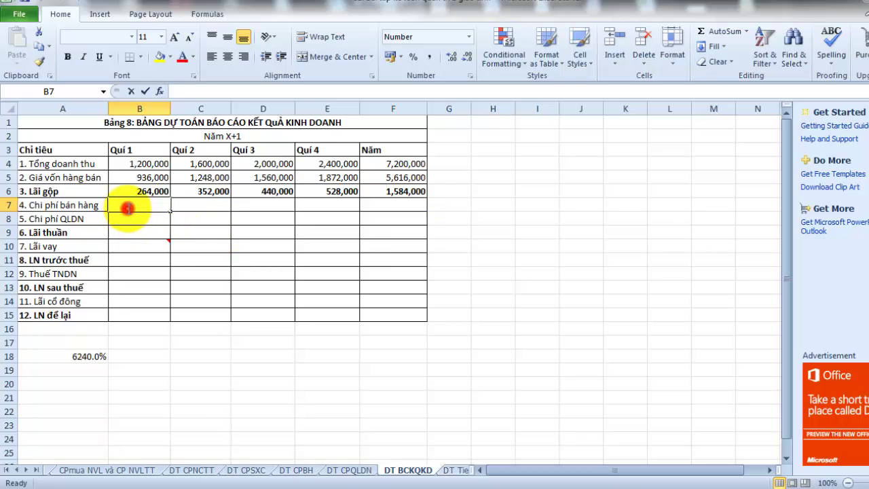
double_click(127, 207)
type("=")
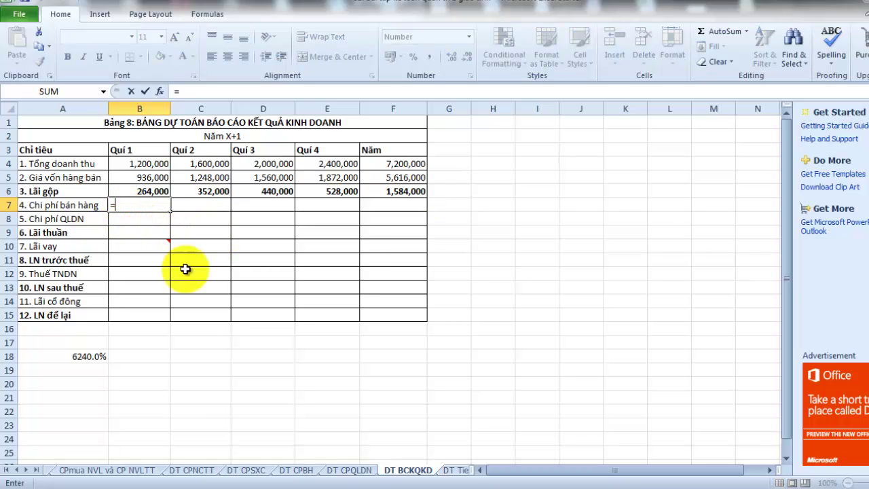
left_click(297, 470)
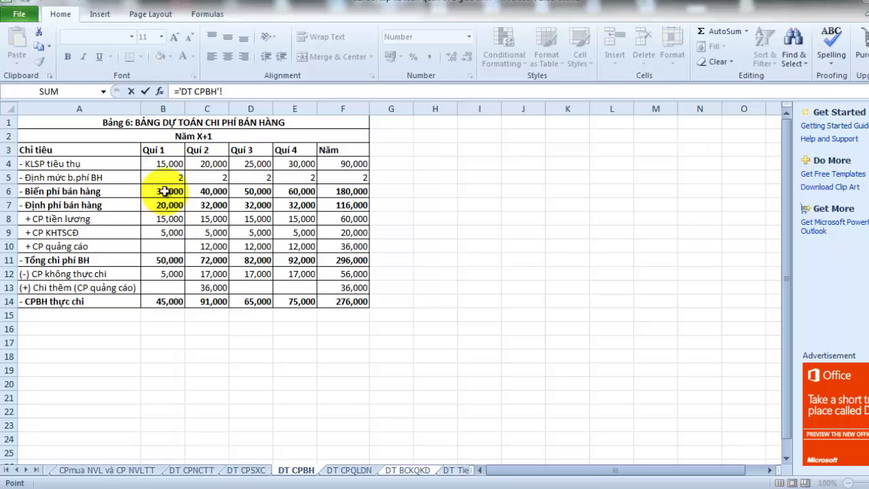
left_click(171, 261)
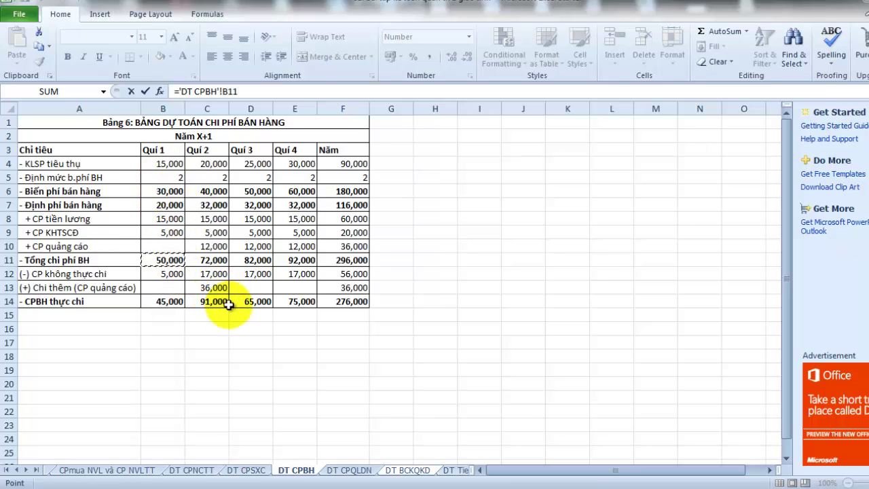
key("Return")
left_click(163, 205)
left_click_drag(171, 212, 418, 211)
- Link Quí 1 Chi phí QLDN in B8 to the total administrative expense 'DT CPQLDN'!B10 and fill it across through Năm
left_click(149, 219)
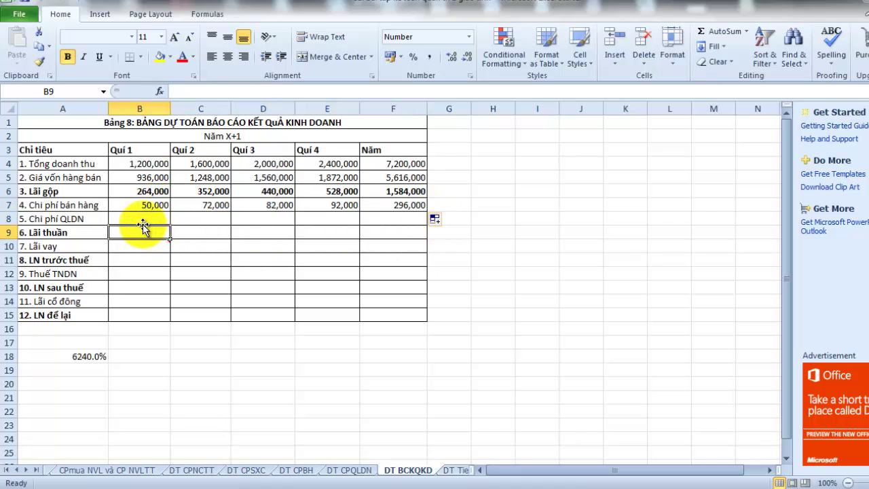
type("=")
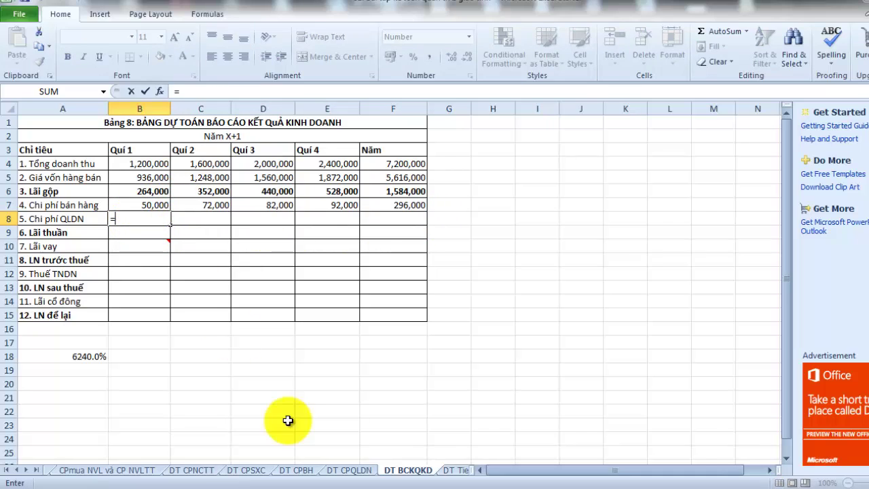
left_click(349, 469)
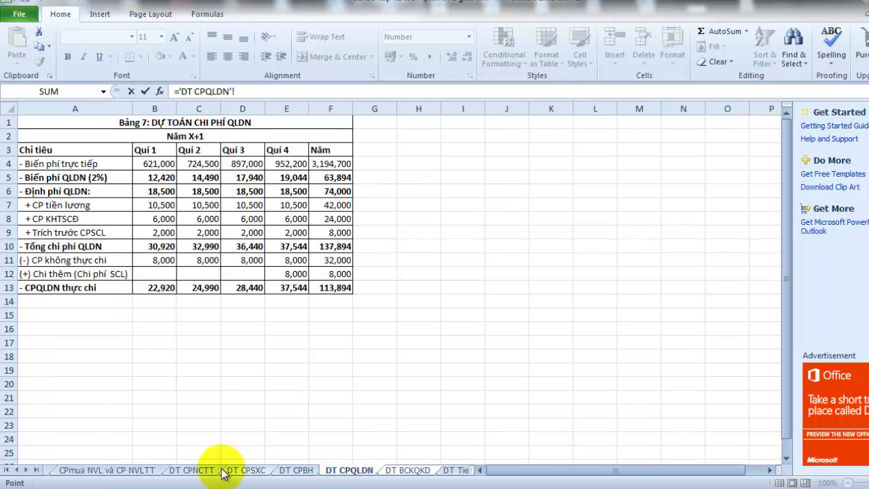
left_click(152, 246)
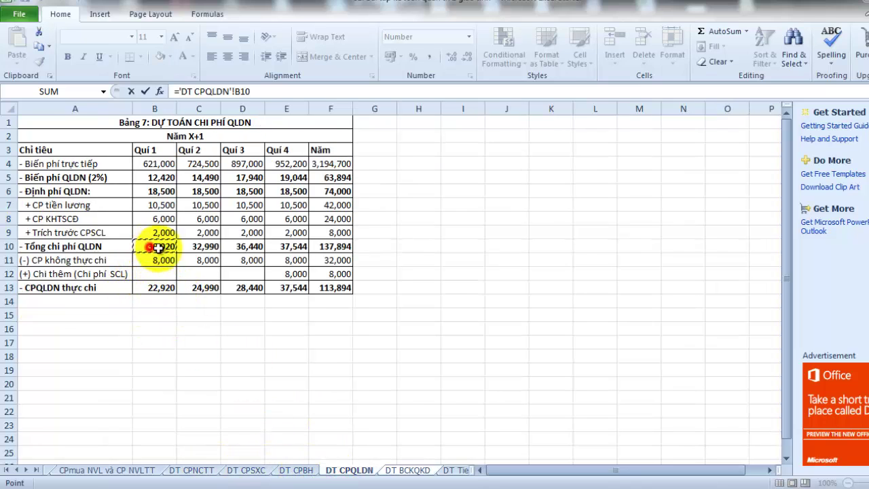
key("Return")
left_click(157, 219)
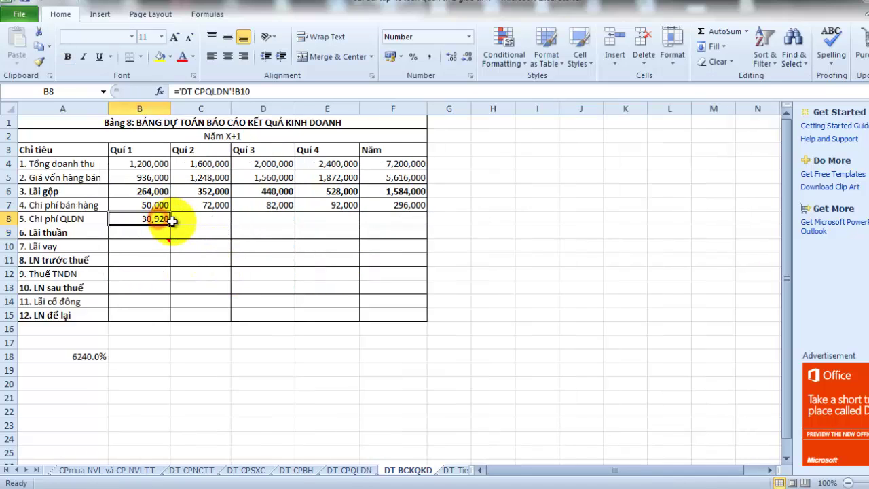
left_click_drag(170, 225, 375, 226)
- Calculate Quí 1 Lãi thuần in B9 as =B6-B7-B8 and fill the formula across through Năm
left_click(144, 234)
type("=")
left_click(148, 192)
type("-")
left_click(150, 206)
type("-")
left_click(154, 219)
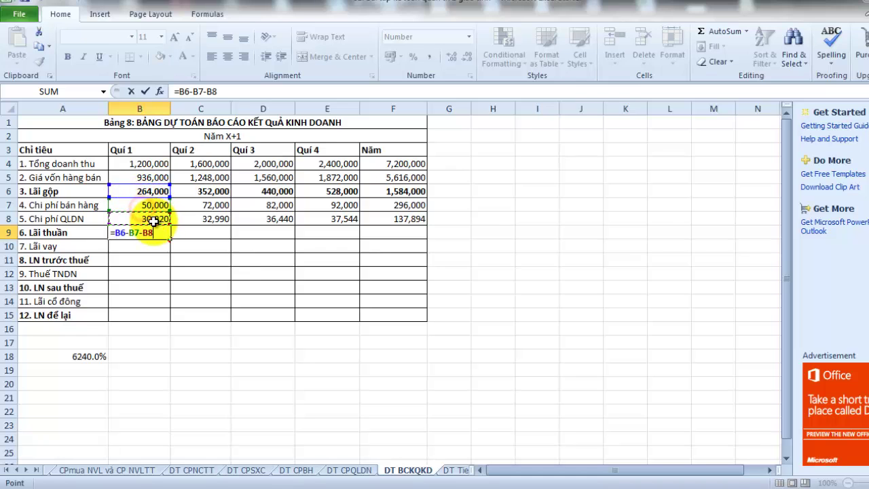
key("Return")
left_click(152, 232)
left_click_drag(170, 239, 401, 234)
- Enter Quí 1 Lãi vay in B10 as 12%/4 interest on the prior-year short-term loan from the exercise's balance sheet
left_click(146, 250)
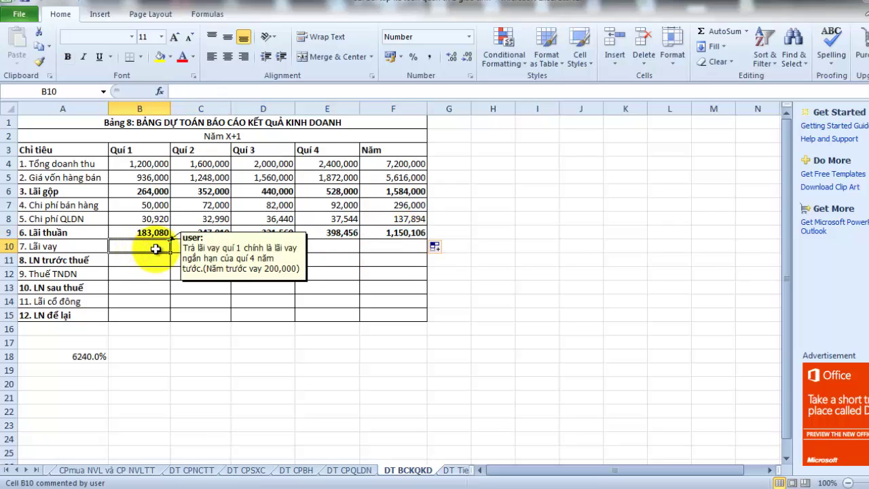
left_click(156, 249)
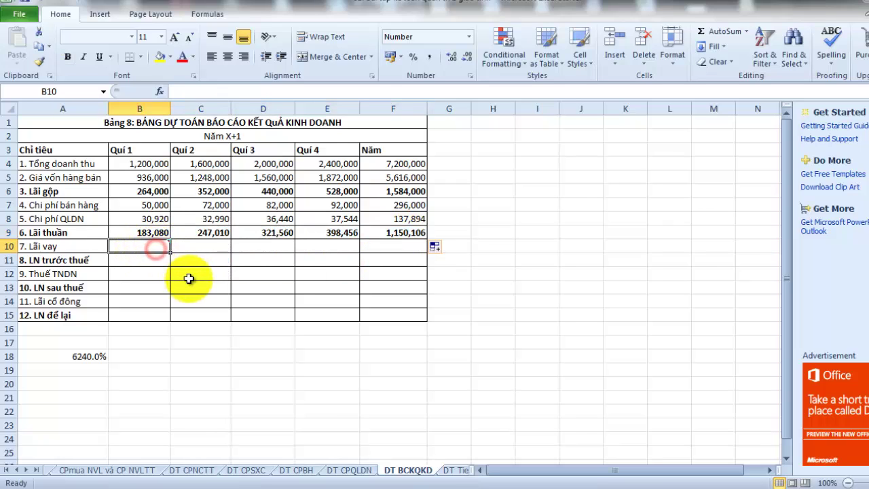
type("=")
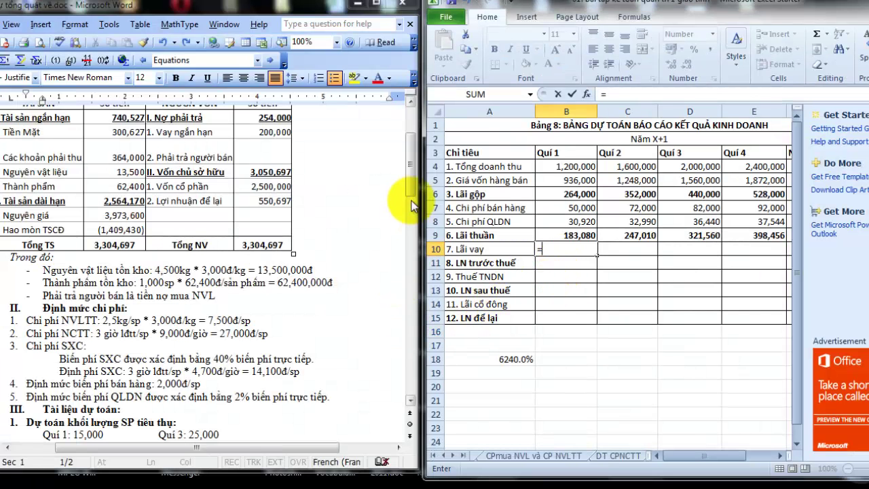
left_click(410, 170)
mouse_move(410, 169)
left_mouse_down()
mouse_move(411, 145)
mouse_move(410, 155)
left_mouse_up()
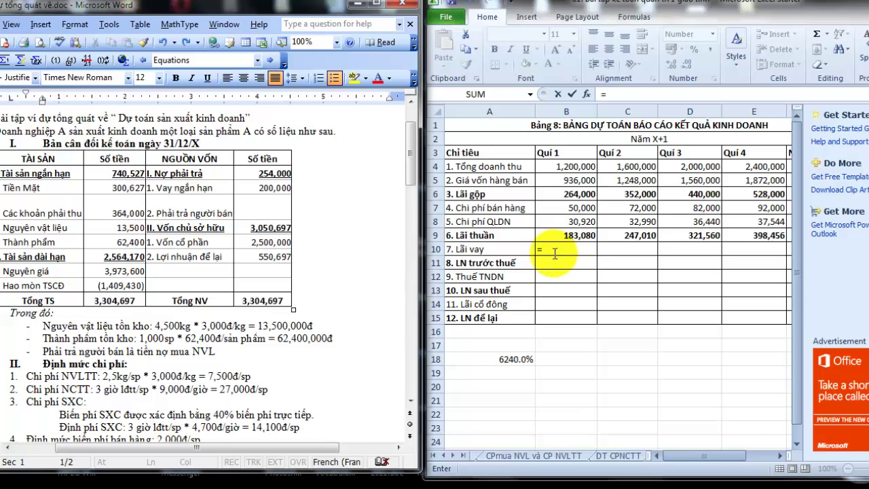
mouse_move(556, 250)
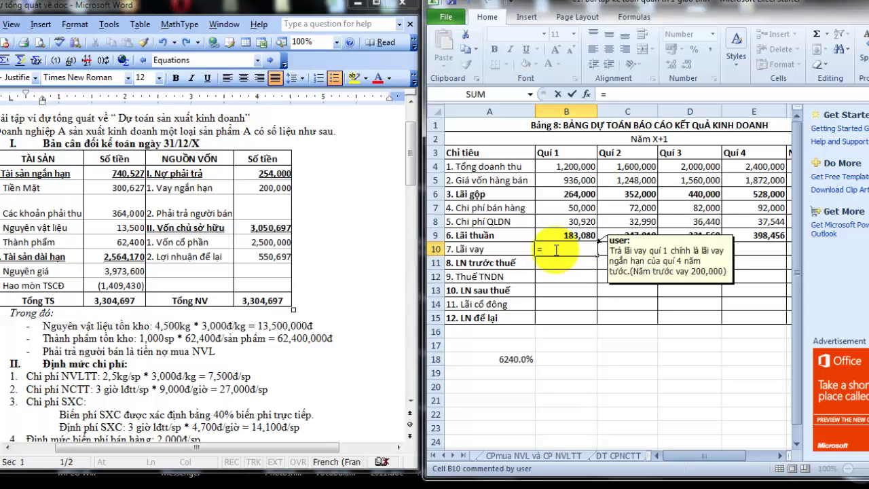
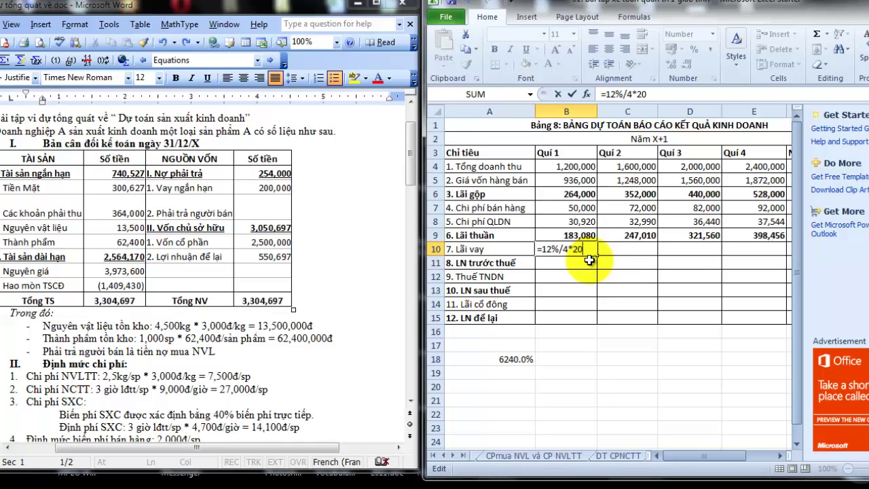
key("Return")
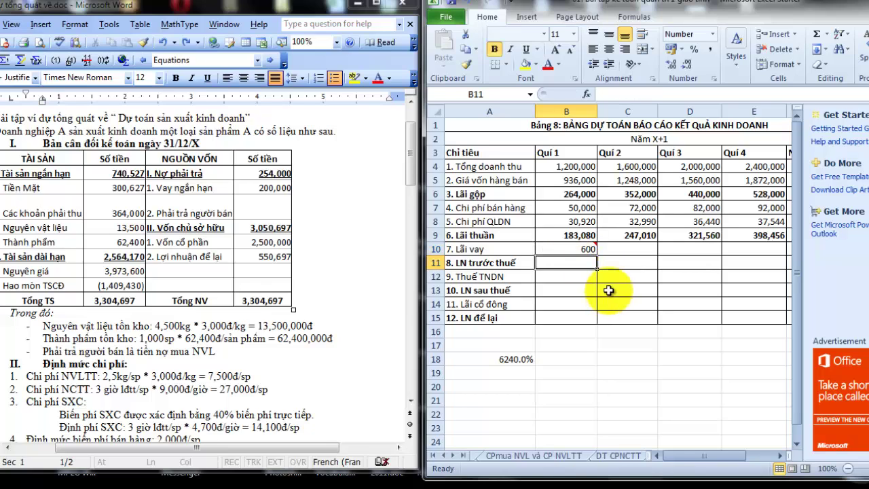
- Correct the Quí 1 Lãi vay formula in B10 to =12%/4*200000
double_click(584, 251)
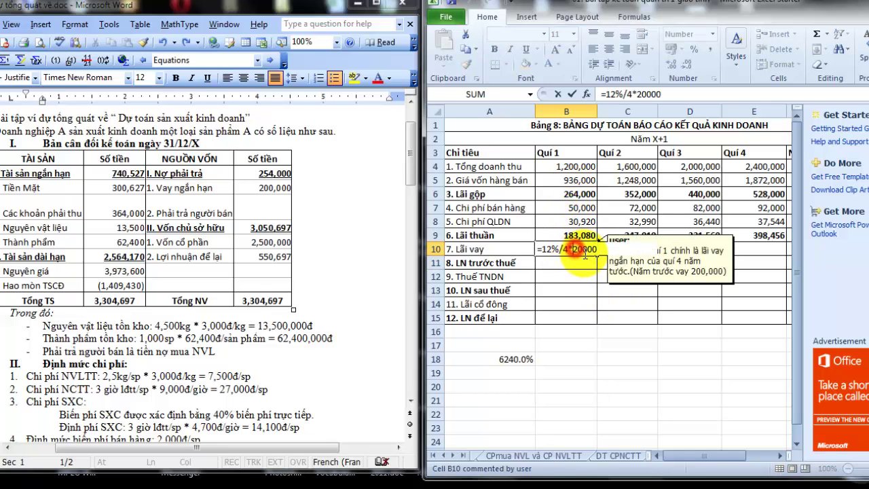
left_click(583, 249)
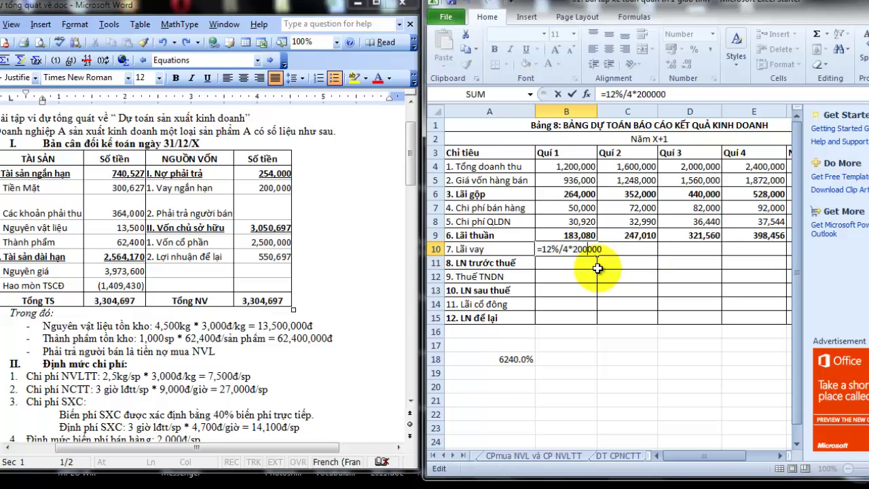
type("0")
key("Return")
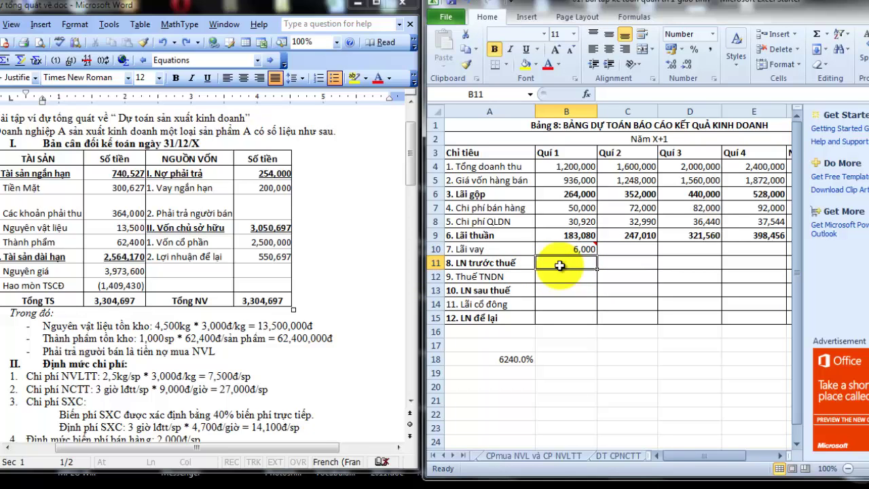
- Calculate Quí 1 LN trước thuế in B11 as =B9-B10
type("=")
double_click(747, 4)
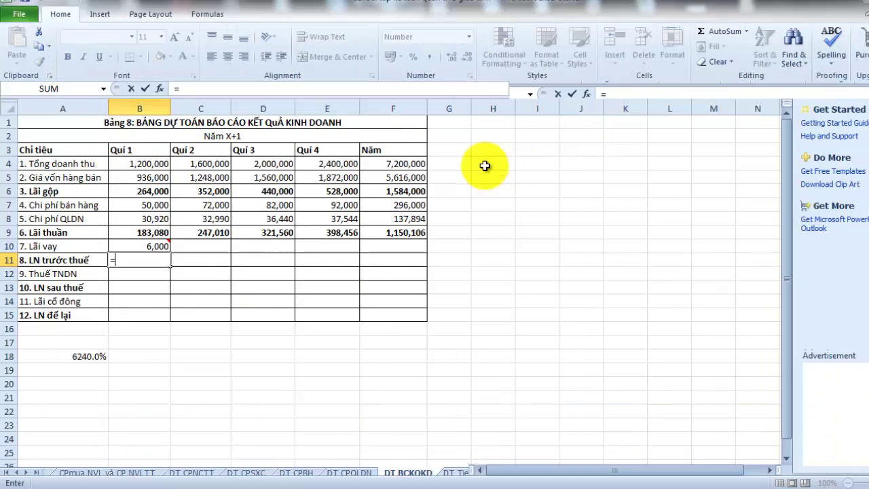
left_click(136, 232)
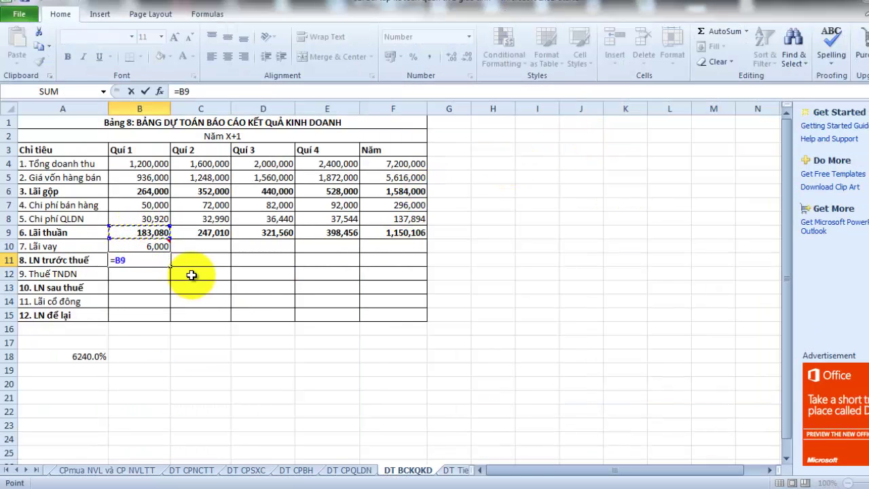
type("-")
left_click(144, 246)
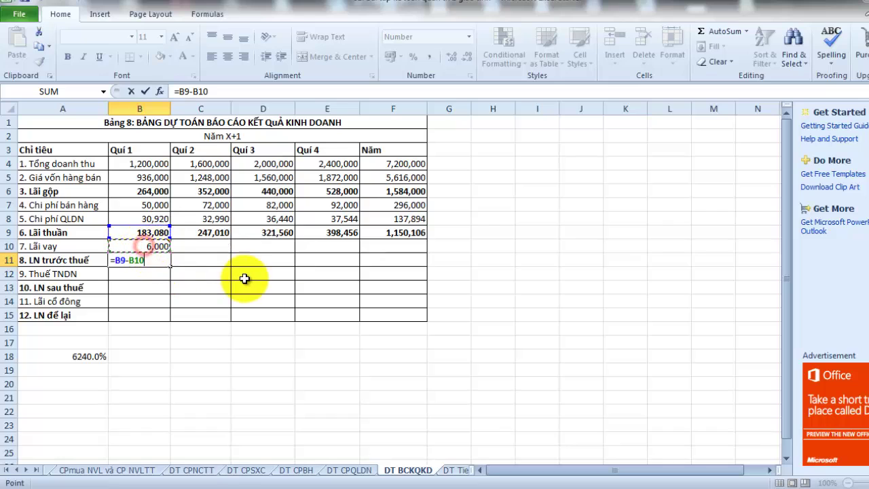
key("Return")
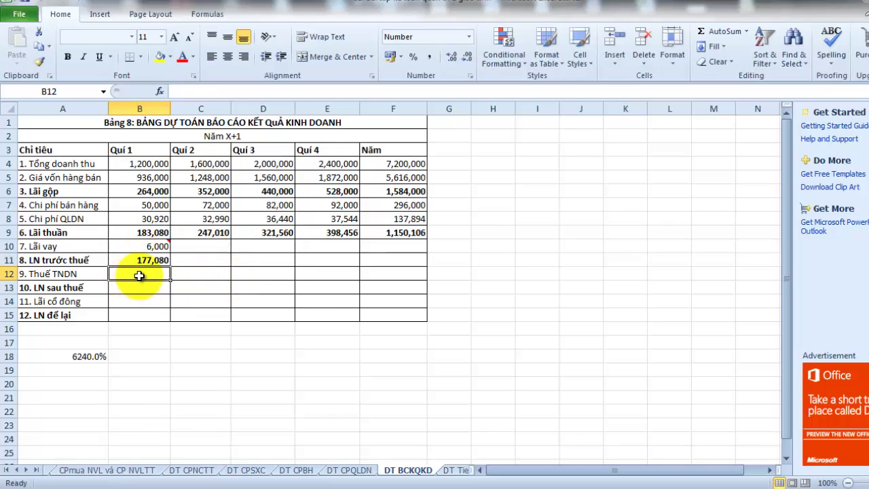
- Calculate Quí 1 Thuế TNDN in B12 as =28%*B11 and LN sau thuế in B13 as =B11-B12
type("=28%*B11")
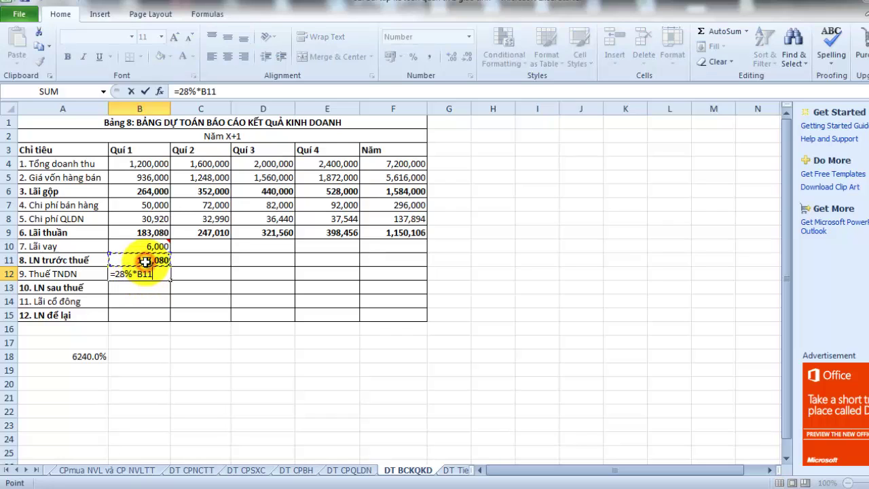
key("Return")
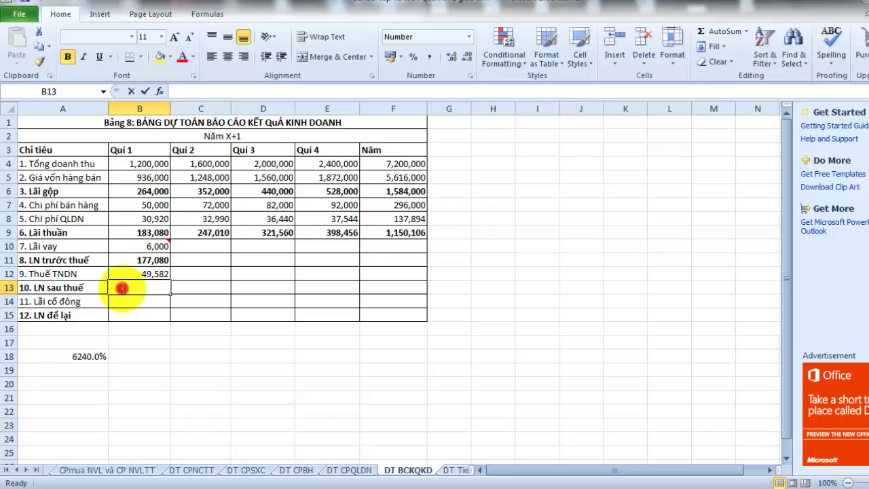
type("=B11-")
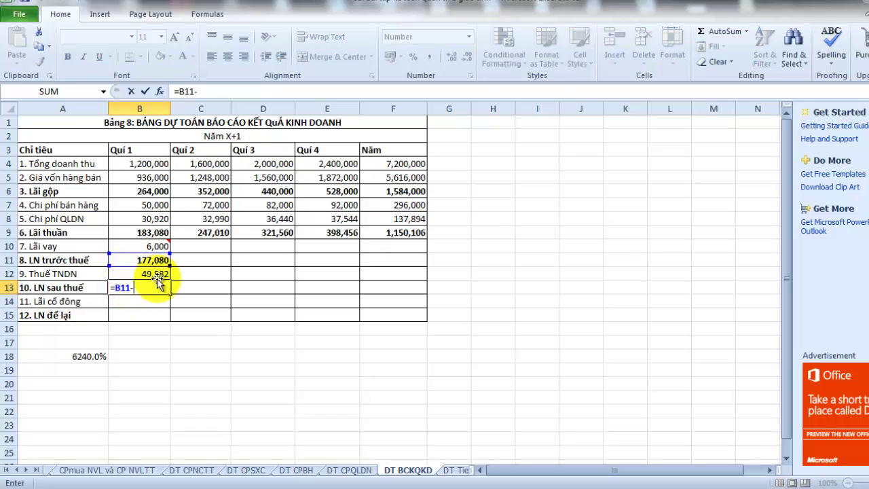
key("Return")
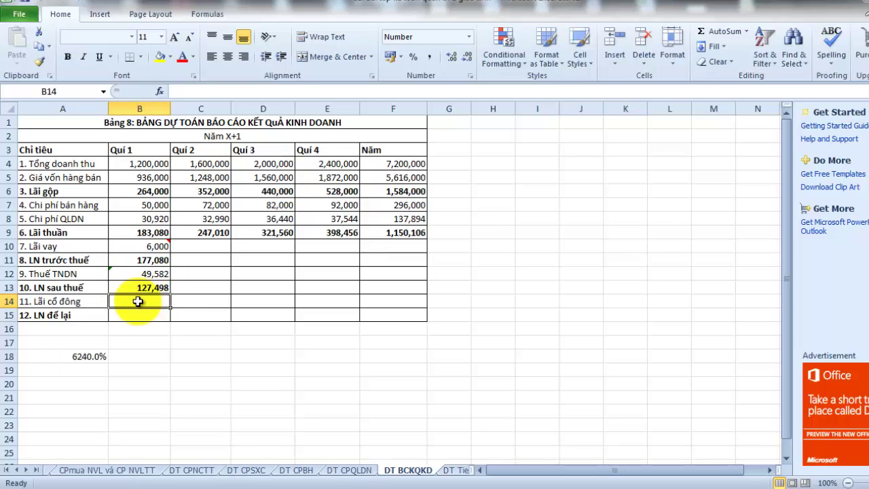
- Arrange the Word exercise and the worksheet side by side so the Nguồn vốn figures and all income statement columns are visible
left_click(859, 5)
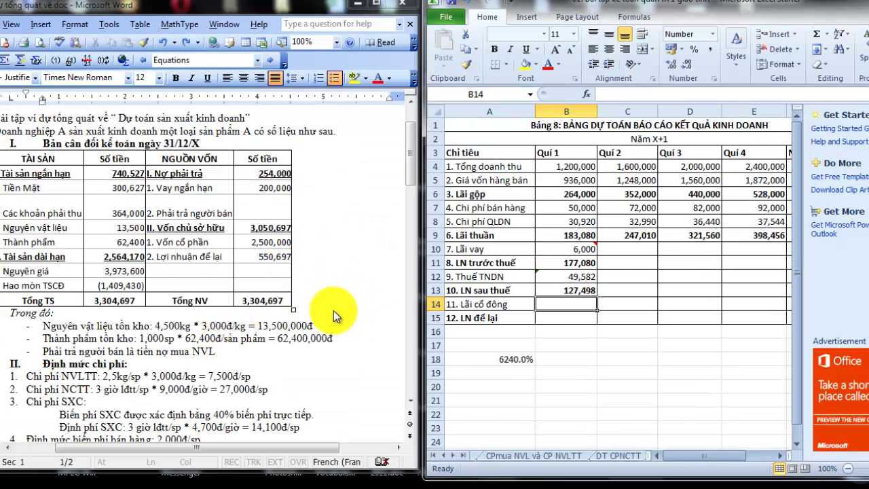
left_click(333, 299)
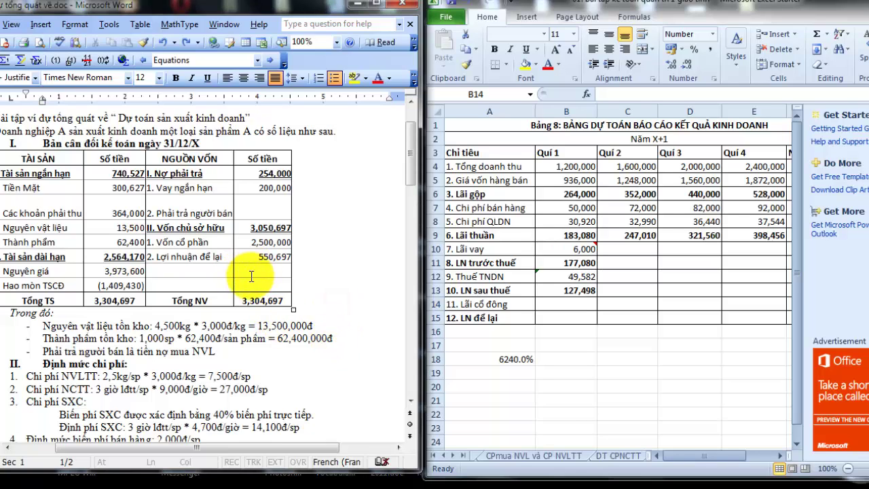
scroll(244, 272, "down", 1)
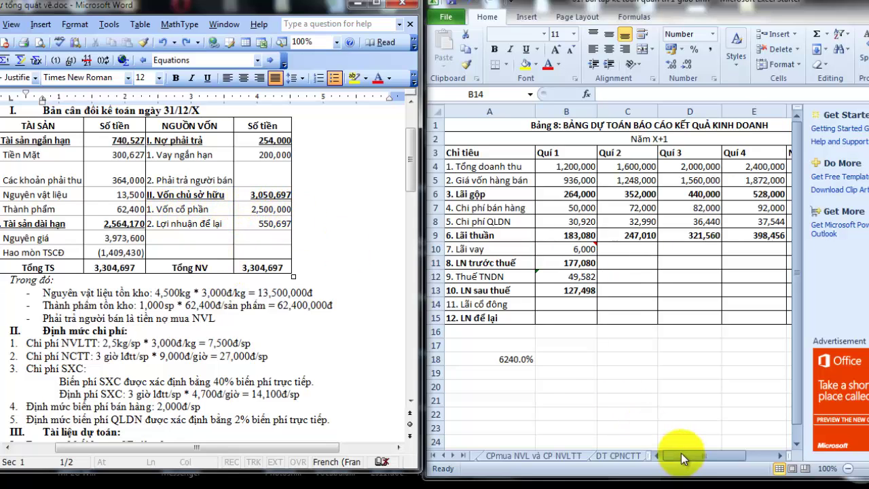
left_click_drag(418, 349, 361, 355)
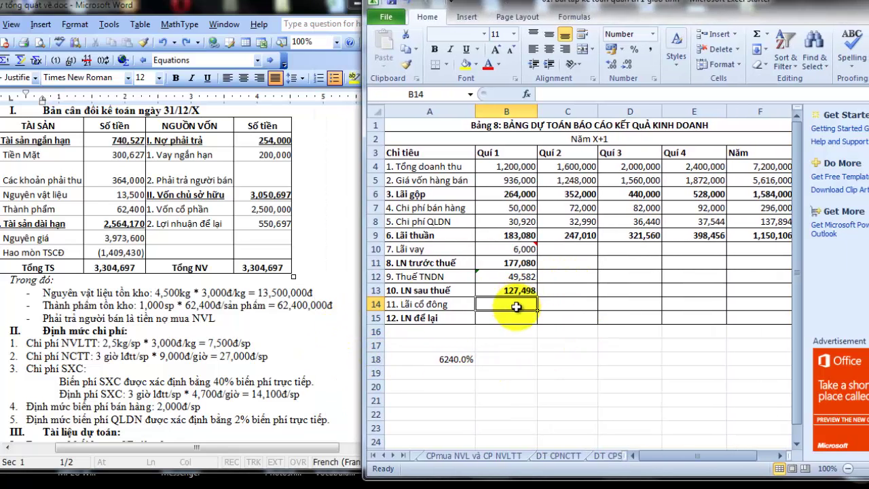
left_click_drag(687, 456, 704, 457)
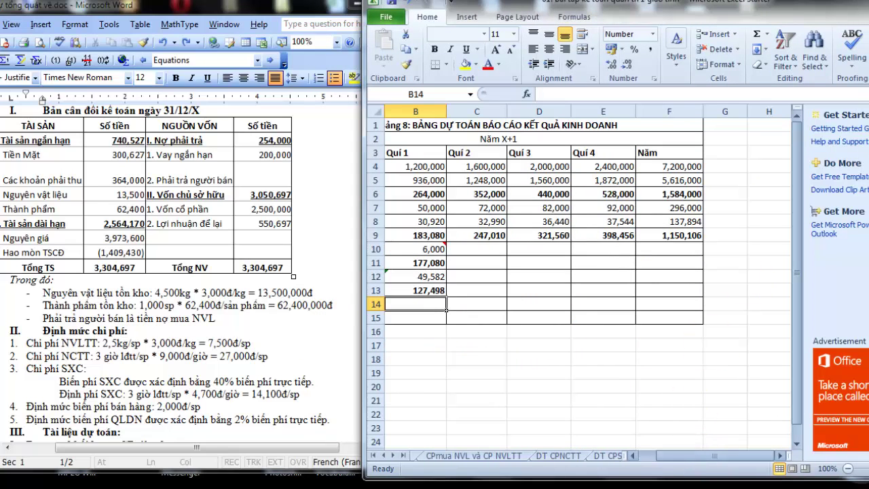
left_click_drag(368, 309, 254, 363)
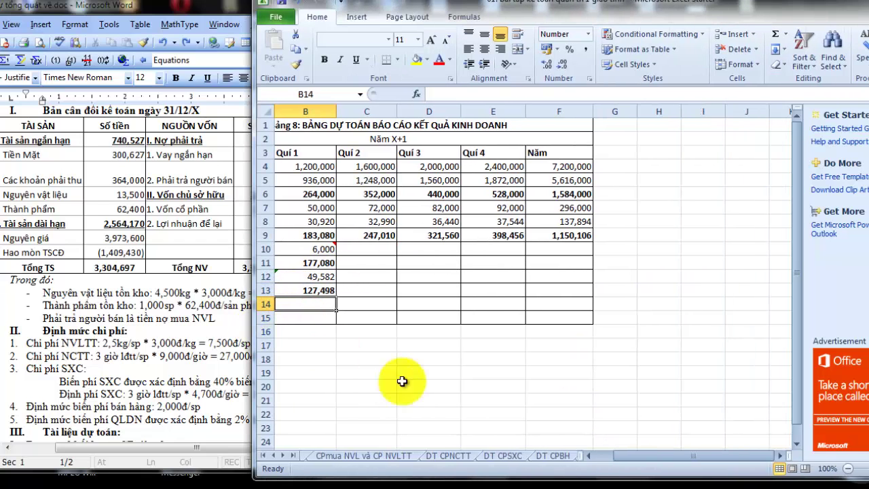
left_click(593, 461)
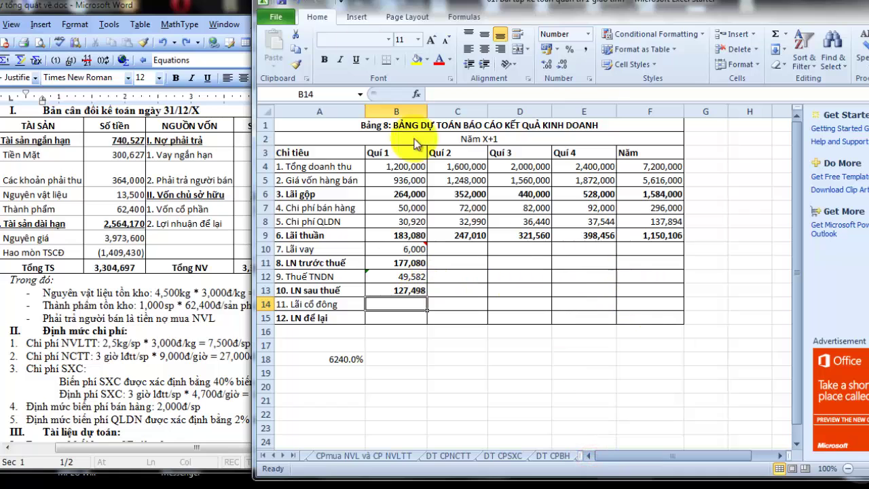
left_click(224, 6)
left_click_drag(224, 8, 119, 14)
left_click(380, 10)
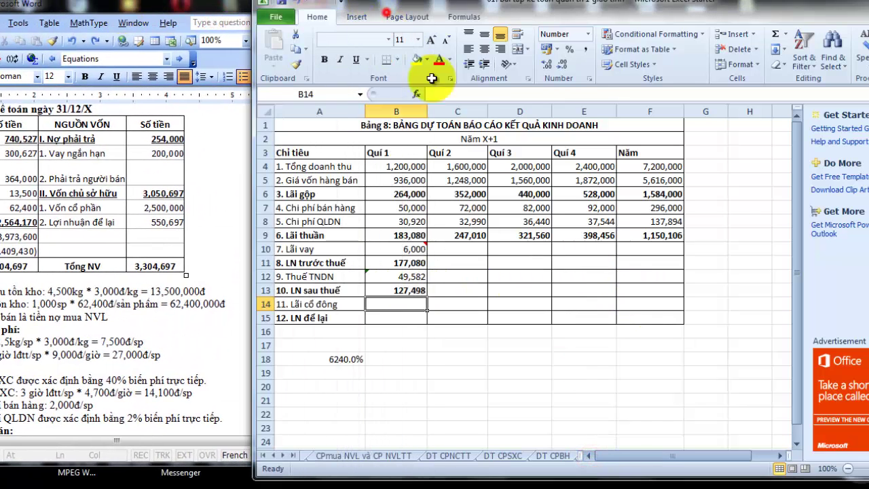
- Enter the Năm Lãi cổ đông in F14 as =12%*2500000, using the share capital from the exercise's balance sheet
left_click(631, 310)
double_click(636, 307)
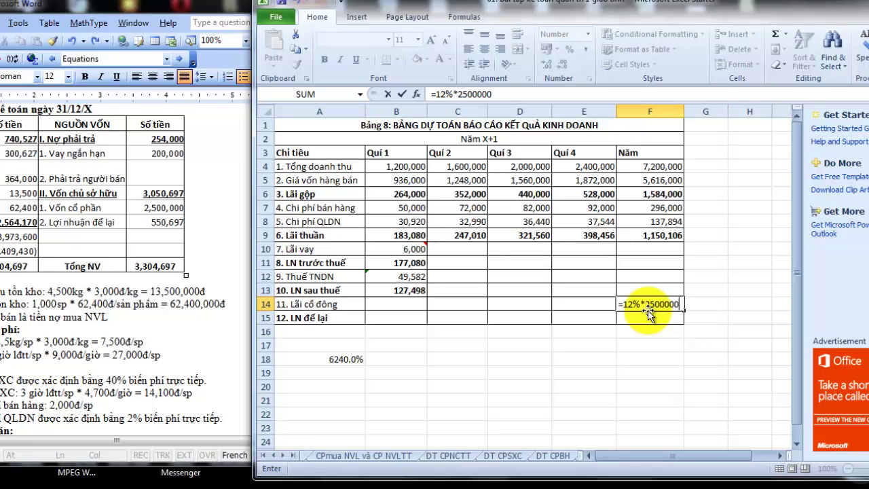
key("Return")
- Calculate Quí 1 Lãi cổ đông in B14 as =$F$14/4 and fill the formula across through Quí 4
left_click(409, 309)
type("=F14")
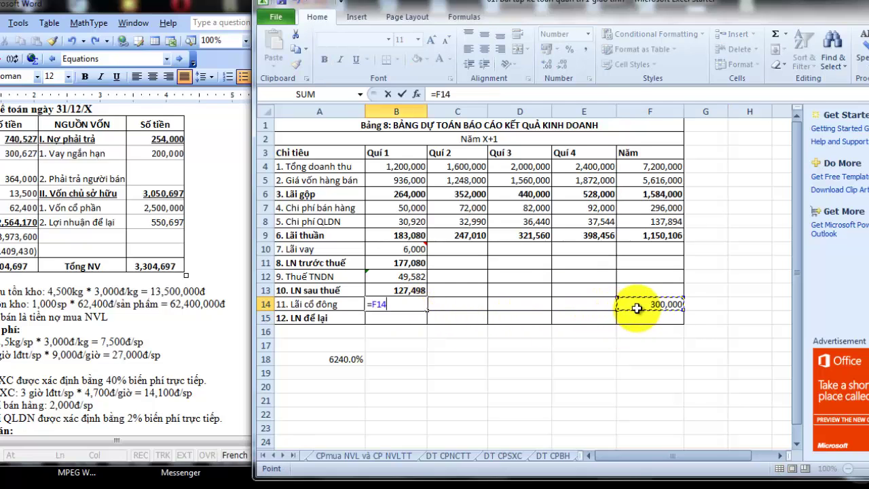
type("/")
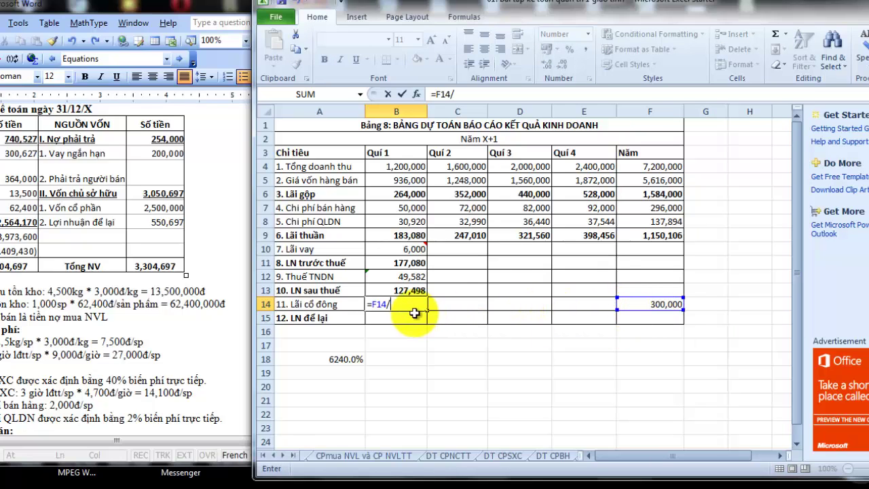
type("4")
left_click(376, 304)
key("F4")
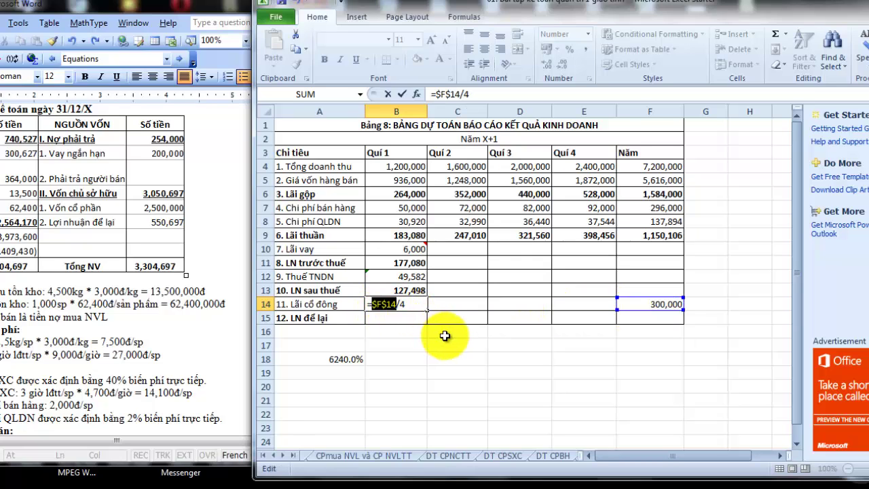
key("ctrl+Return")
left_click_drag(427, 311, 593, 309)
- Calculate Quí 1 LN để lại in B15 as =B13-B14
left_click(398, 318)
type("=")
left_click(398, 290)
type("-")
left_click(406, 304)
key("Return")
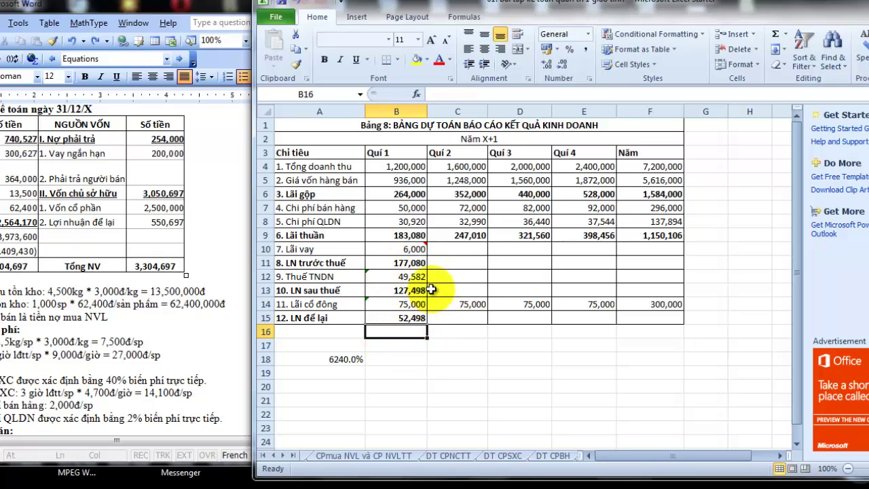
- On the cash budget sheet DT Tien, enter the exercise's opening cash =300627 as Quí 1 Tiền tồn quĩ đầu kì in B4
left_click(440, 251)
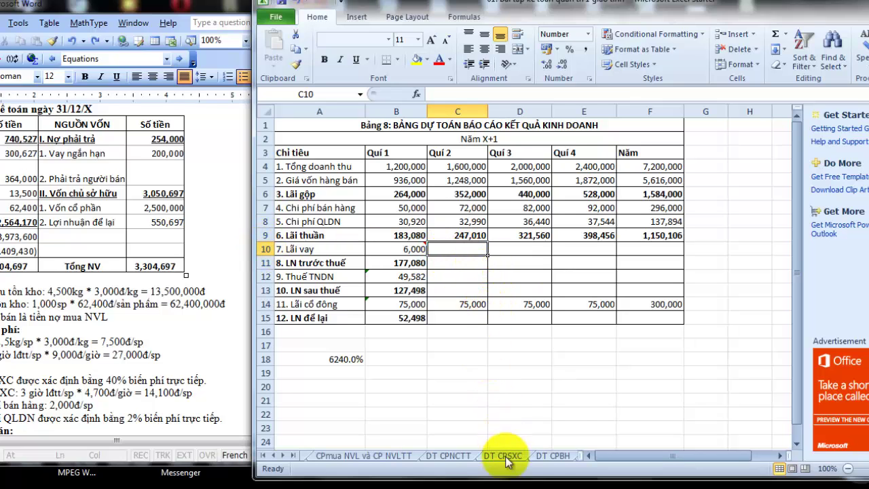
left_click(866, 10)
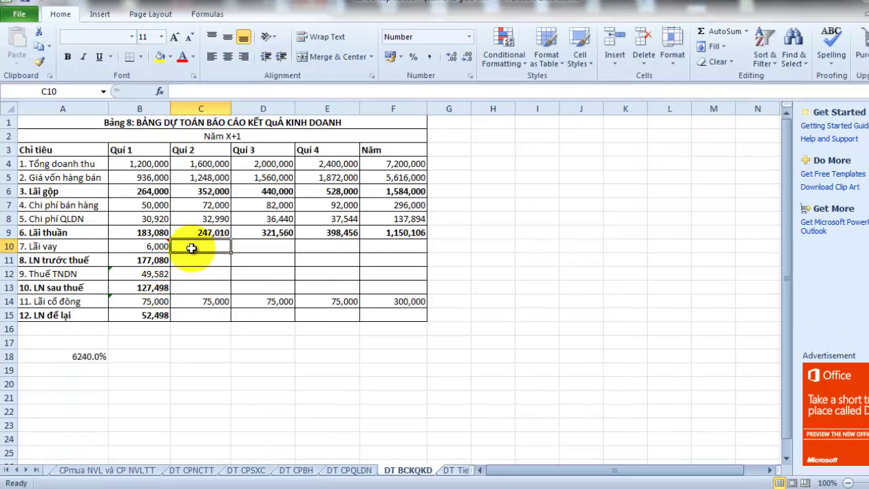
left_click(452, 469)
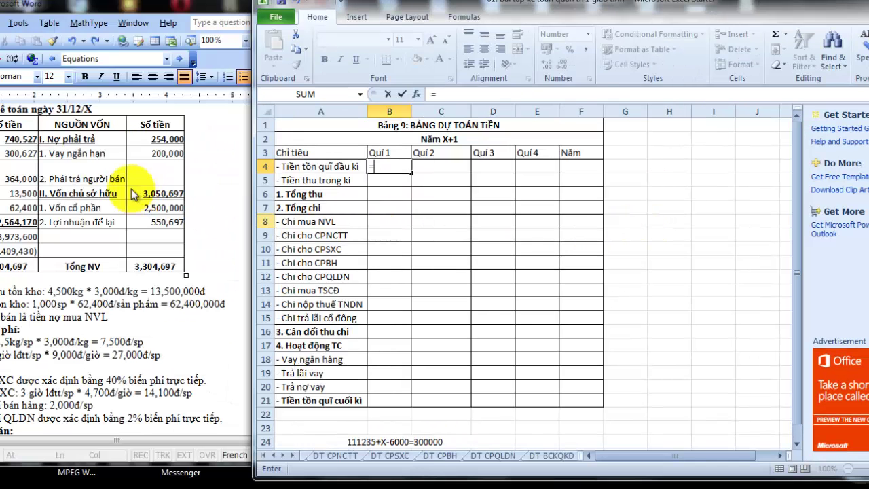
left_click_drag(175, 23, 294, 21)
left_click_drag(484, 11, 617, 10)
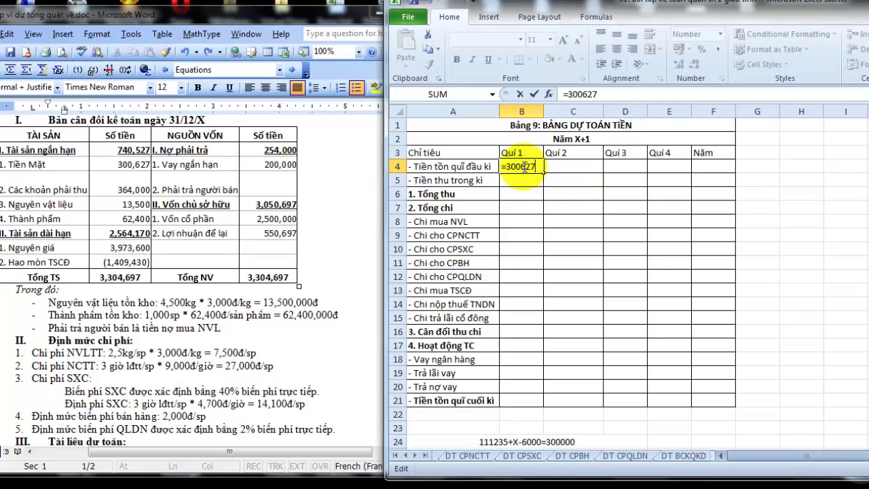
left_click(527, 180)
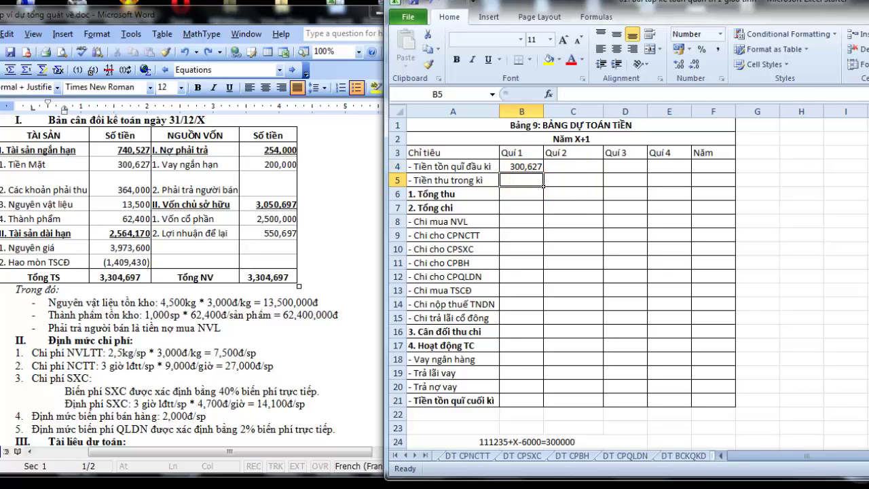
- Link Quí 1 Tiền thu trong kì in B5 to the sales budget's Tổng thu with =DTTT!B13 and fill the formula across through Năm
key("super+Up")
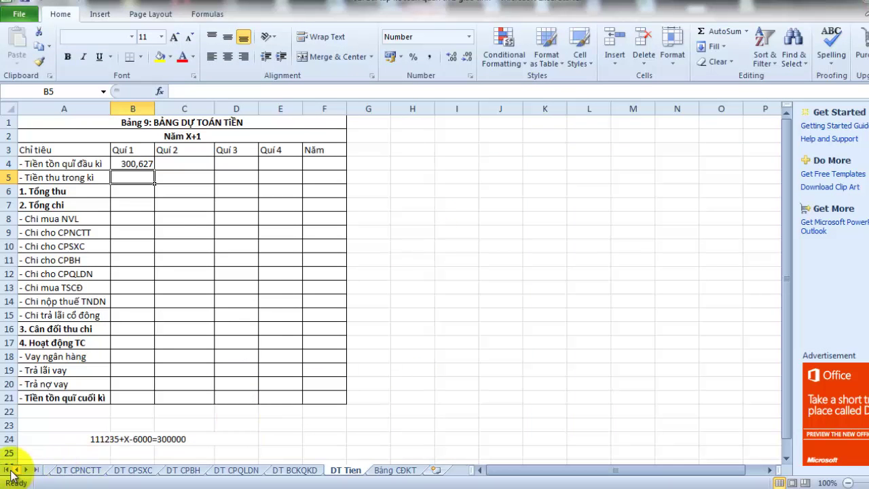
left_click(7, 470)
left_click(62, 472)
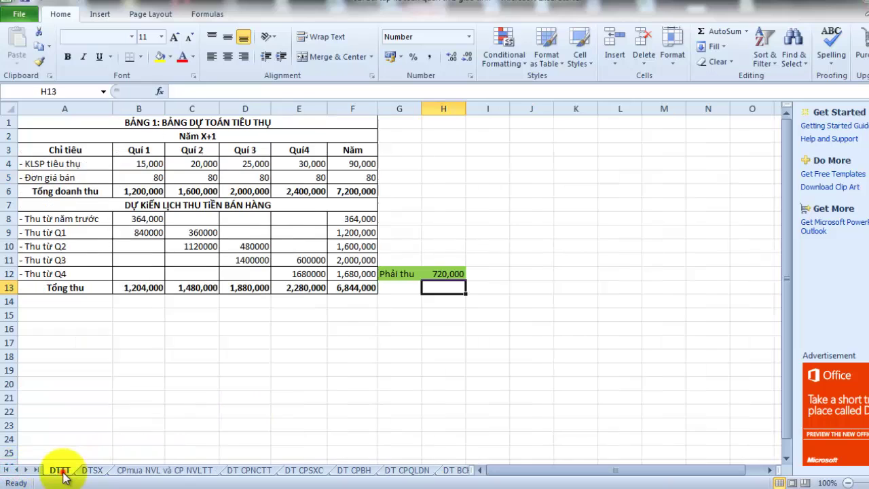
left_click(119, 287)
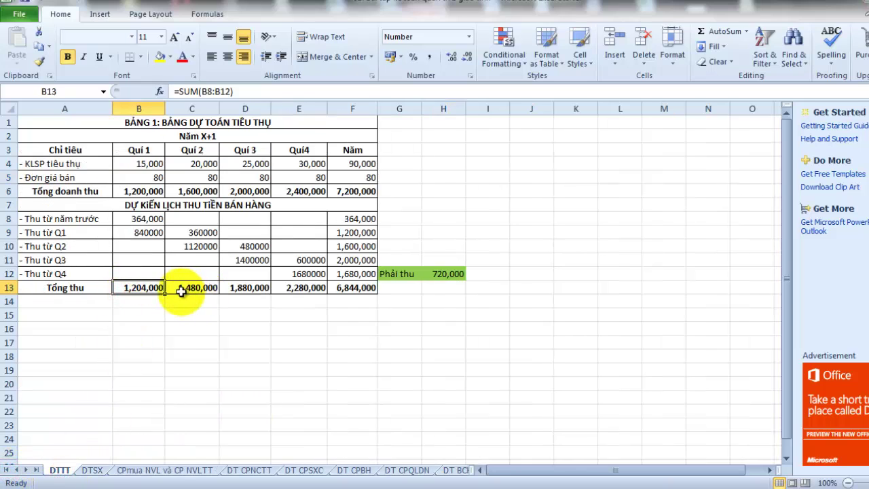
left_click(458, 471)
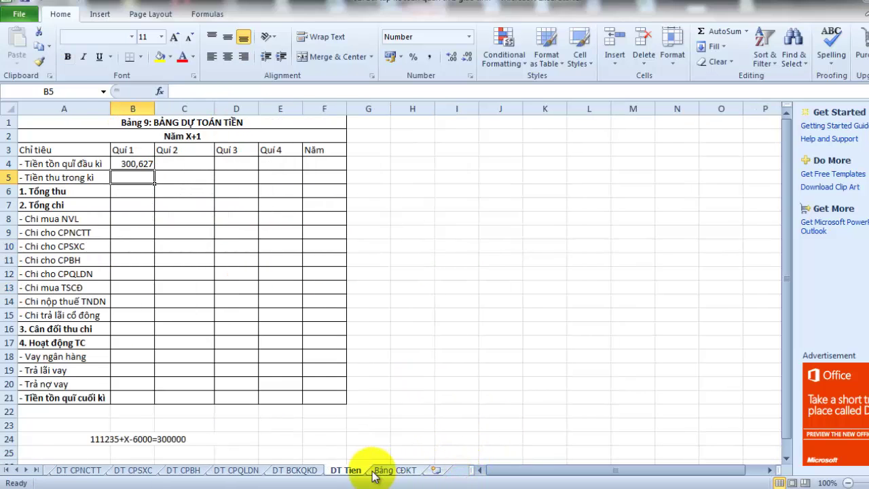
type("=")
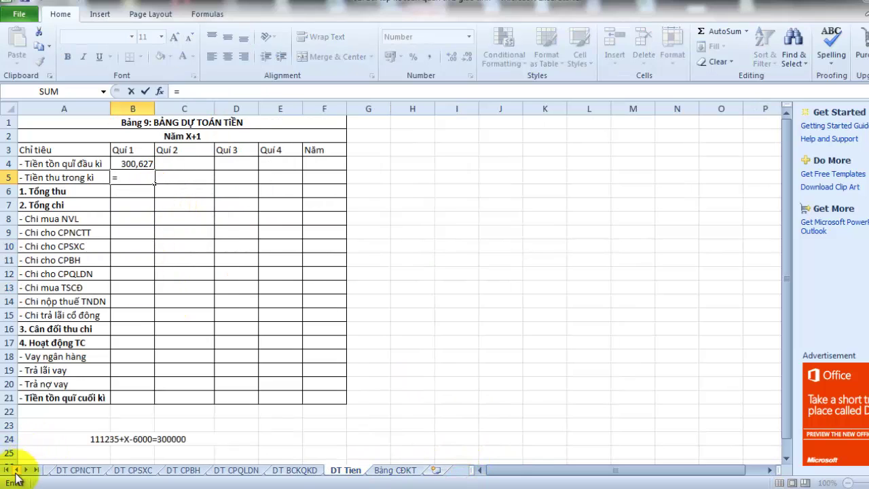
left_click(7, 470)
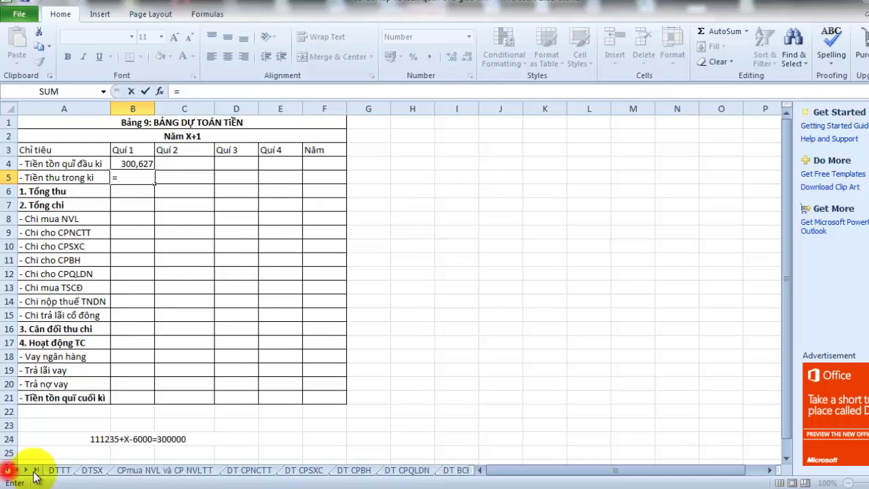
left_click(60, 470)
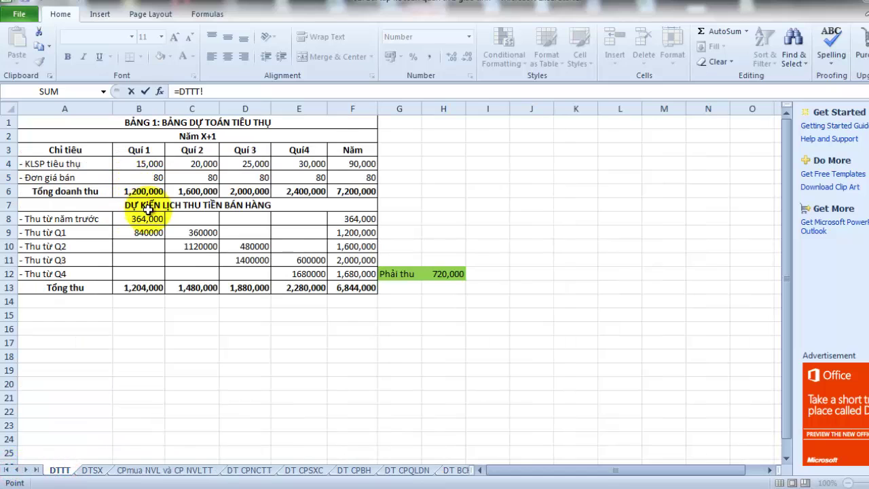
left_click(139, 288)
key("Return")
left_click(125, 177)
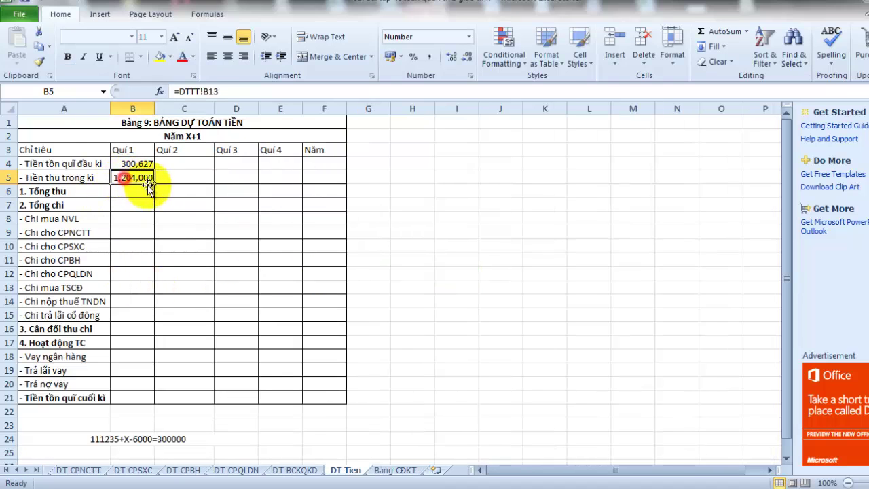
left_click_drag(155, 186, 345, 183)
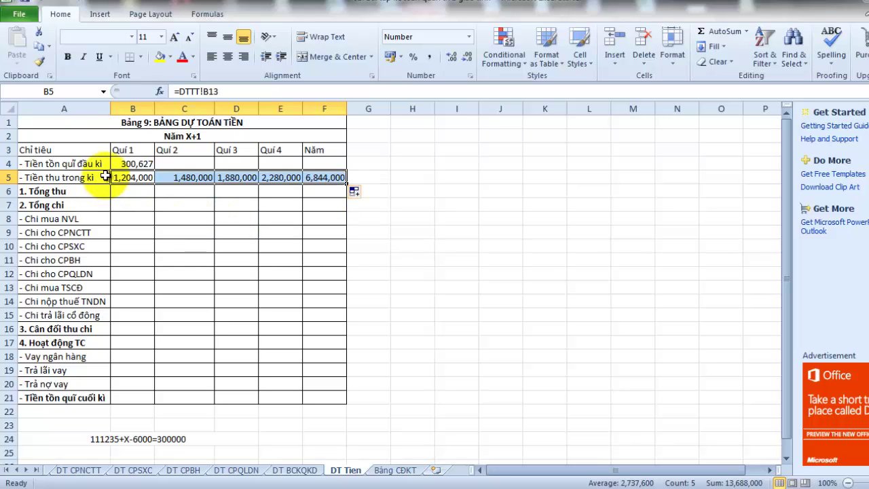
- Calculate Quí 1 Tổng thu in B6 as =B4+B5 and fill the formula across through Năm
left_click(117, 193)
type("=")
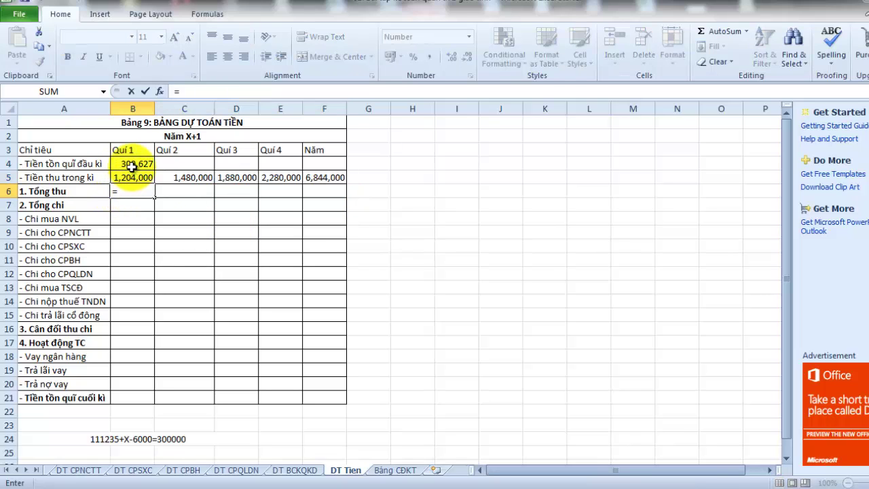
type("B4+")
left_click(136, 178)
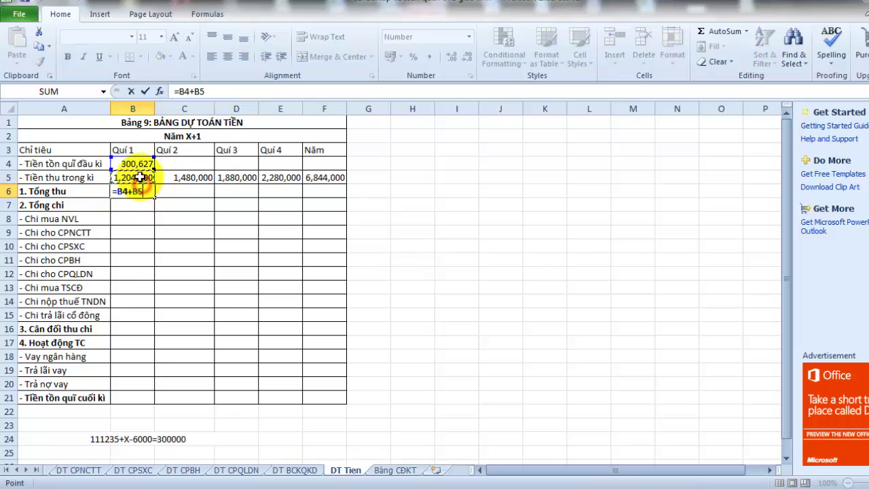
type("\\")
key("Return")
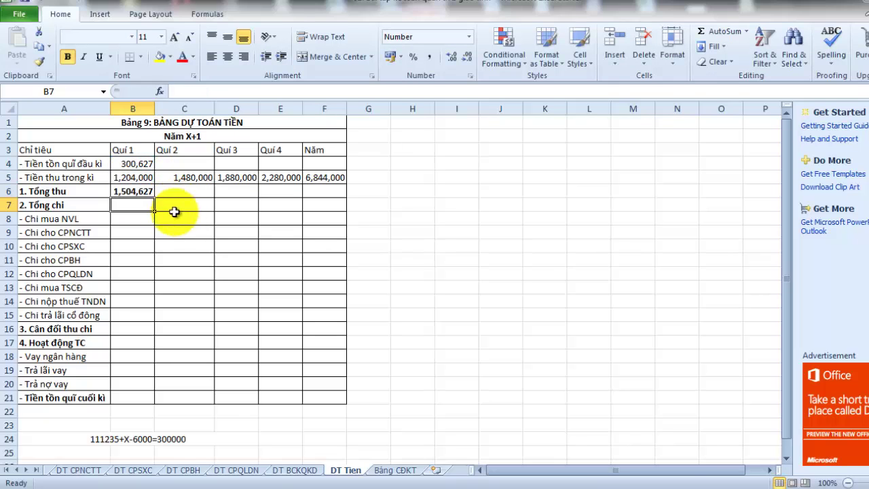
left_click(140, 190)
left_click_drag(186, 198, 334, 197)
left_click(125, 205)
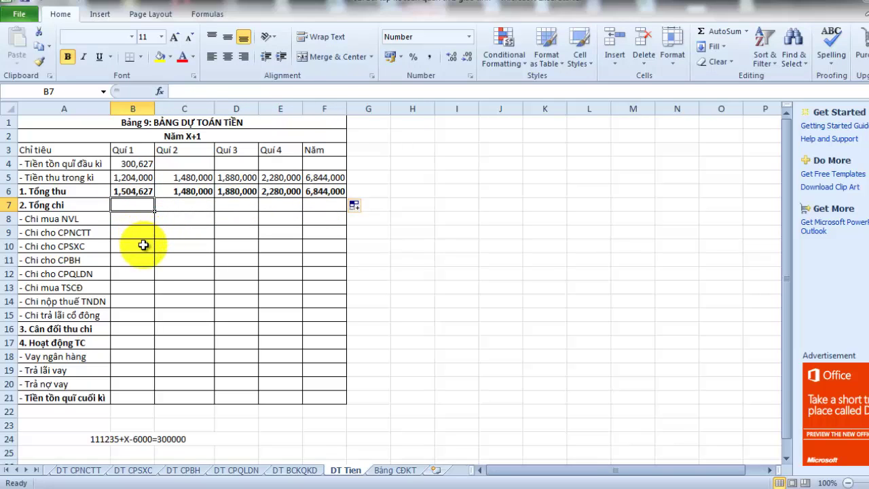
- Total the Quí 1 expenses (Tổng chi) in B7 with a SUM of B8:B15
type("=sum(")
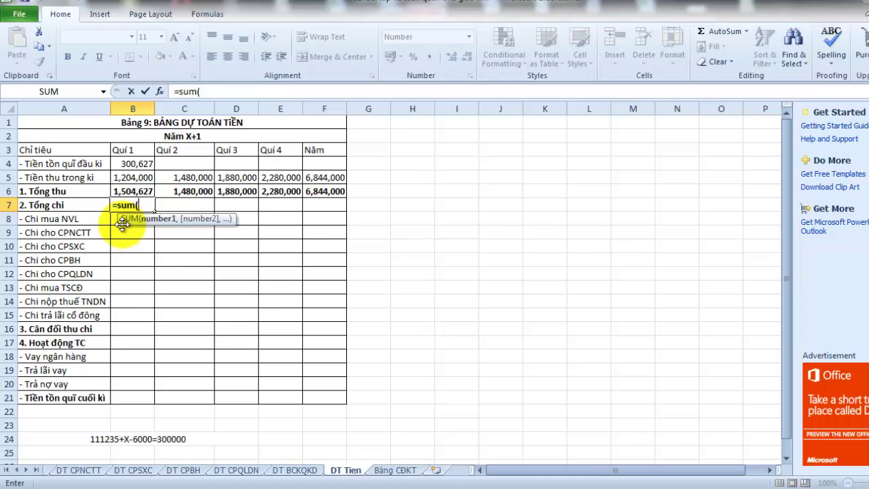
left_click_drag(122, 225, 127, 316)
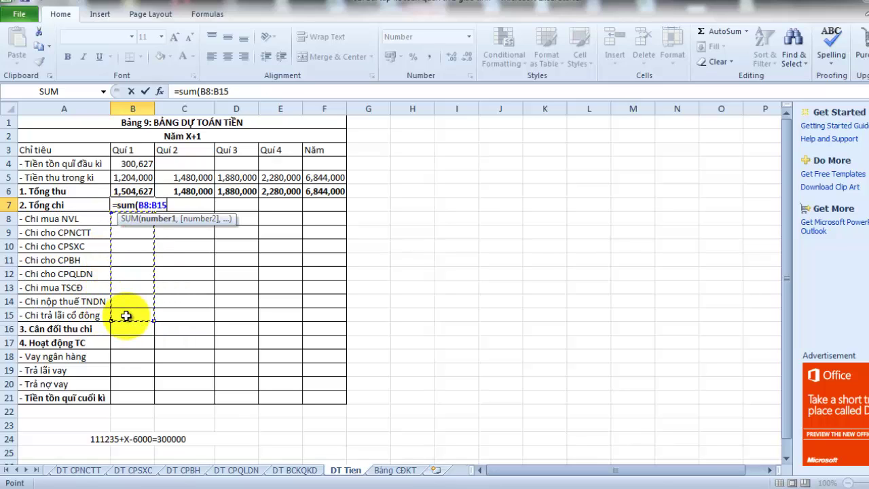
key("Return")
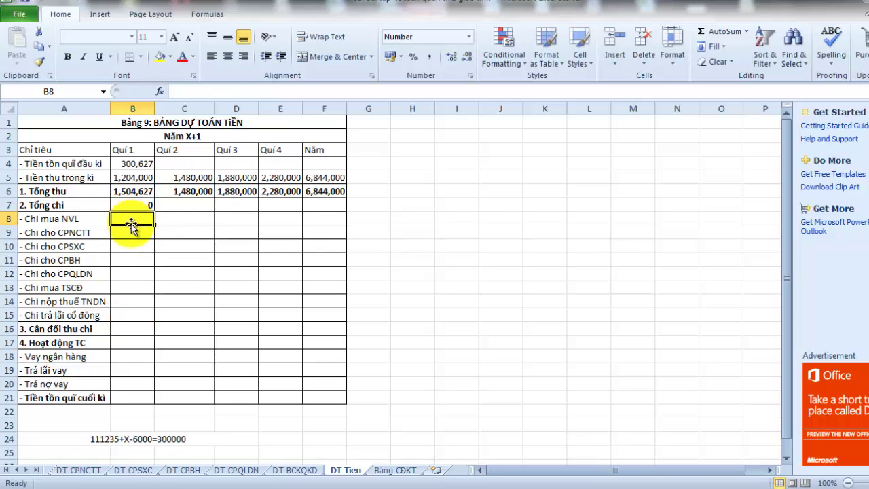
- Link Chi mua NVL in B8 to Tổng Chi (B19) on the CPmua NVL và CP NVLTT sheet and fill it across to F8
type("=")
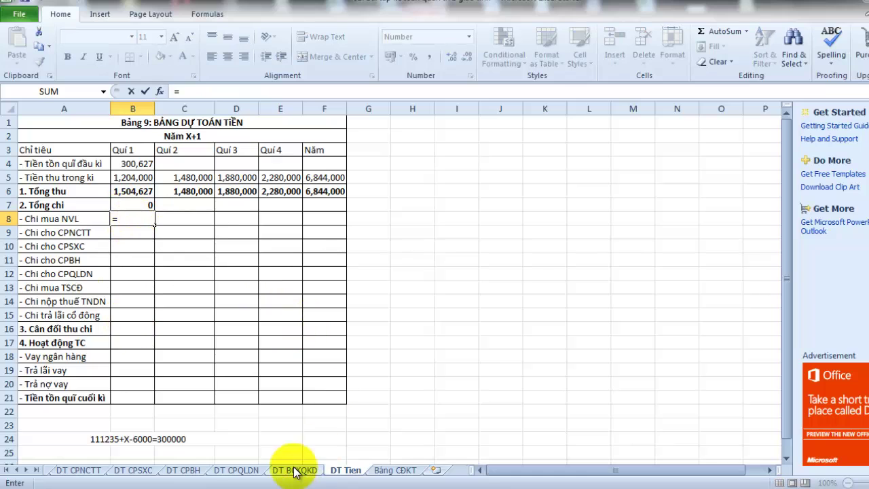
left_click(7, 470)
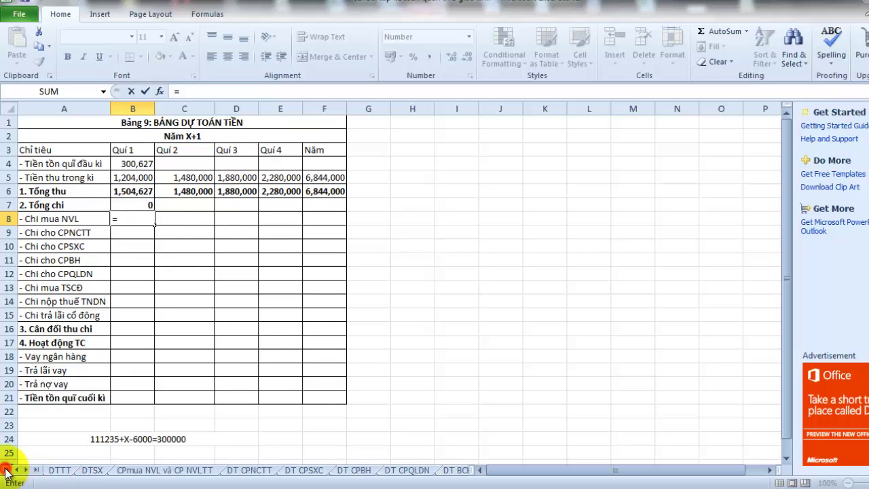
left_click(135, 470)
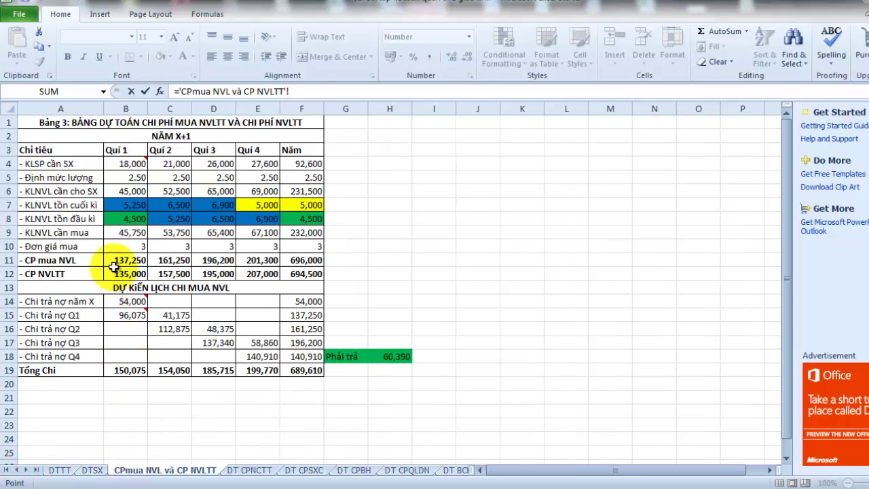
left_click(127, 371)
key("Return")
left_click(130, 222)
left_click_drag(155, 224, 333, 221)
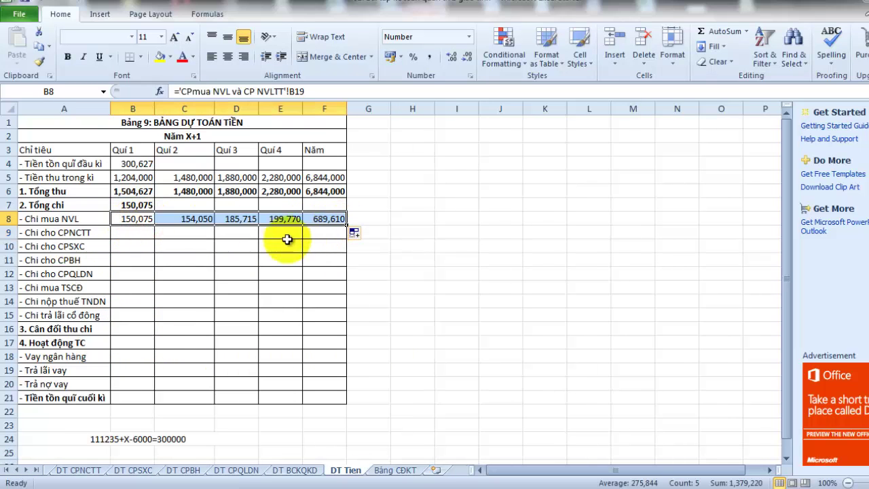
- Link Chi cho CPNCTT in B9 to B8 on the DT CPNCTT sheet and fill it across to F9
left_click(117, 233)
type("=")
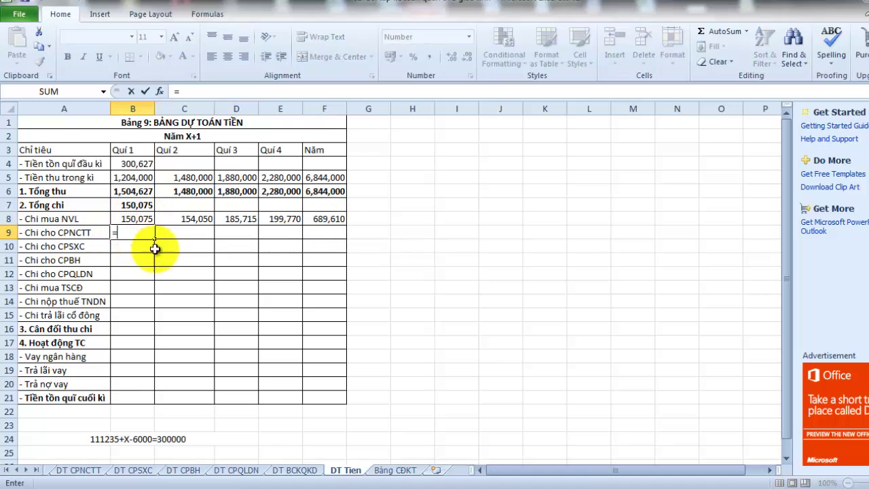
left_click(99, 471)
left_click(122, 220)
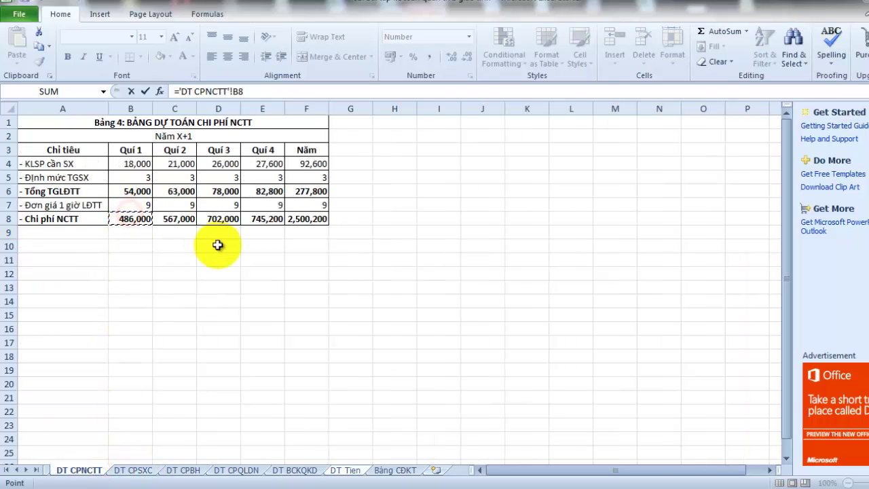
key("Return")
left_click(141, 231)
left_click_drag(154, 238, 330, 237)
- Link Chi cho CPSXC in B10 to the Quí 1 cash overhead cost on the DT CPSXC sheet and fill it across to F10
left_click(125, 248)
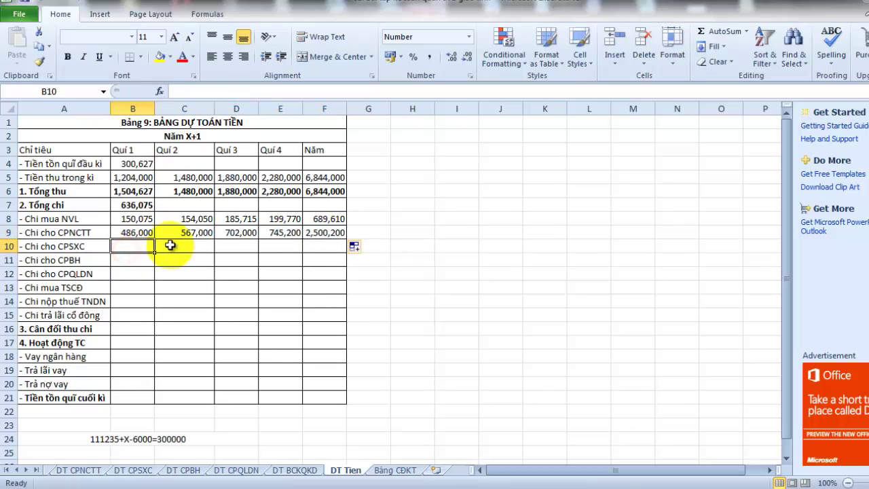
type("=")
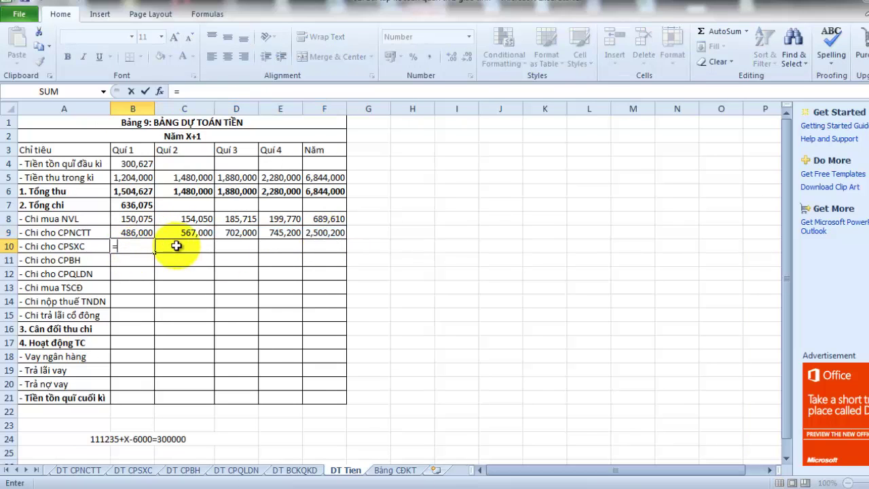
left_click(136, 471)
left_click(157, 289)
key("Return")
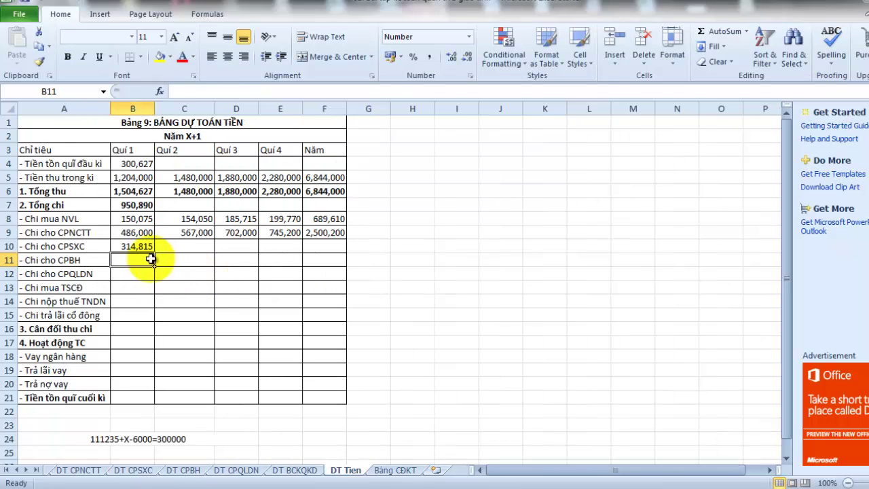
left_click(135, 246)
left_click_drag(154, 253, 342, 247)
- Link Chi cho CPBH in B11 to CPBH thực chi (B14) on the DT CPBH sheet and fill it across to F11
left_click(122, 259)
type("=")
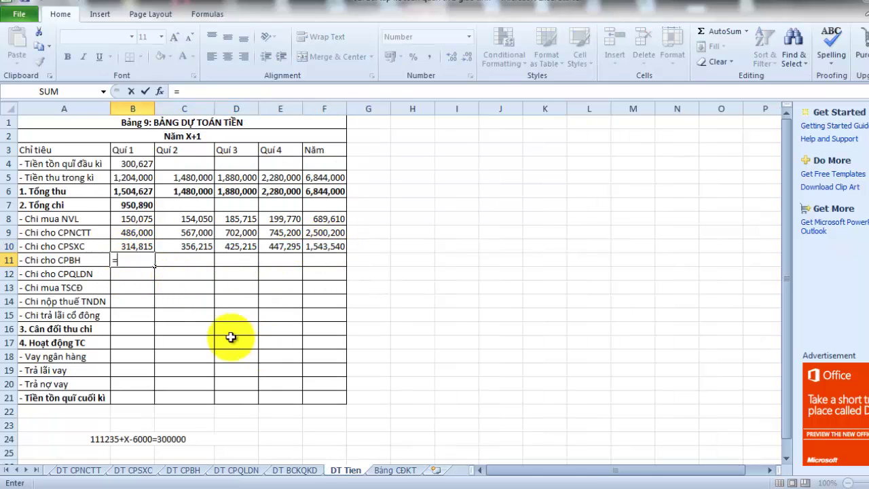
left_click(182, 469)
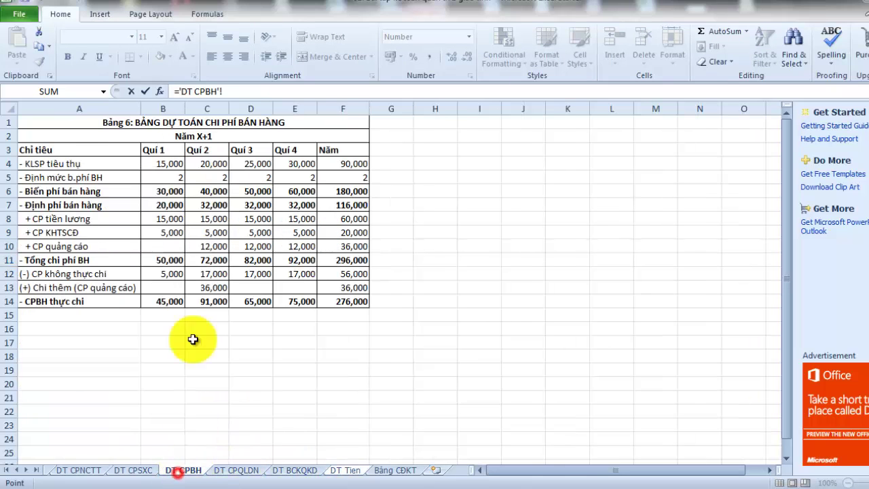
left_click(164, 301)
key("Return")
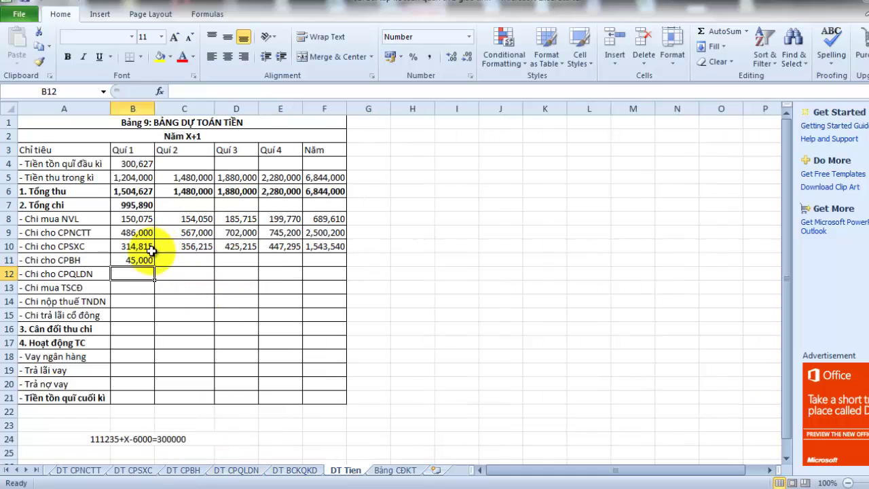
left_click_drag(155, 265, 327, 261)
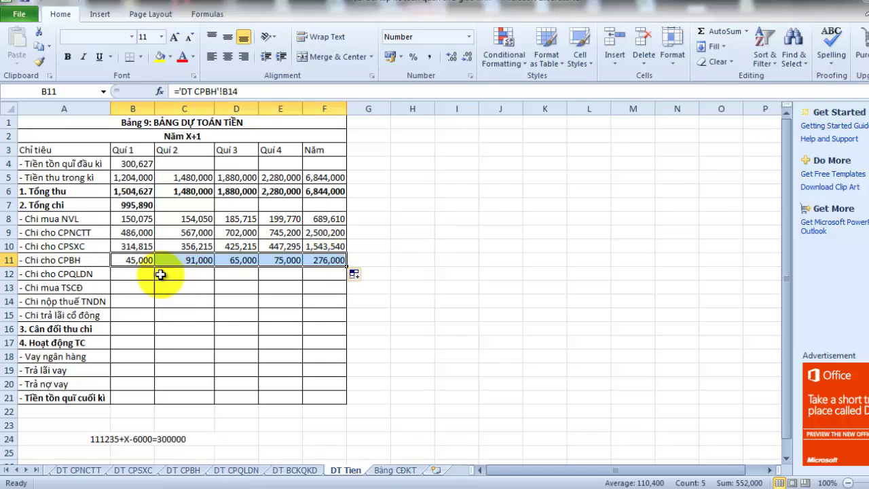
- Link Chi cho CPQLDN in B12 to CPQLDN thực chi (B13) on the DT CPQLDN sheet and fill it across to F12
left_click(145, 274)
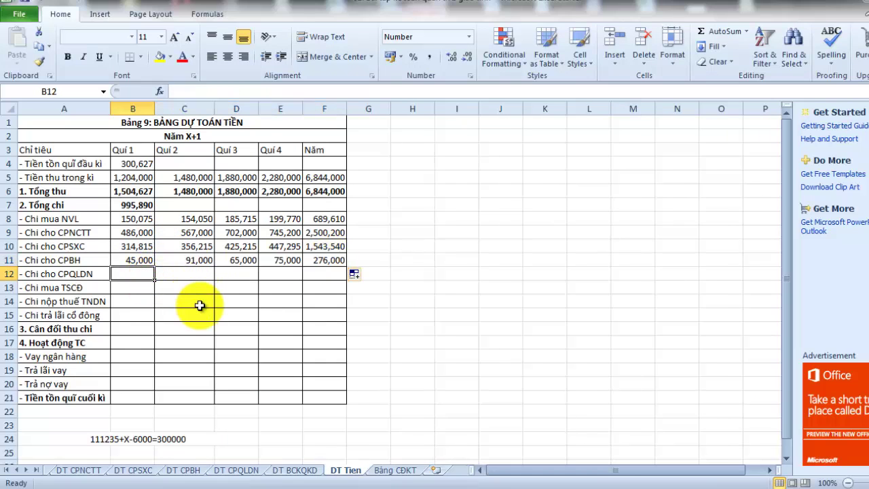
type("=")
left_click(237, 470)
left_click(165, 288)
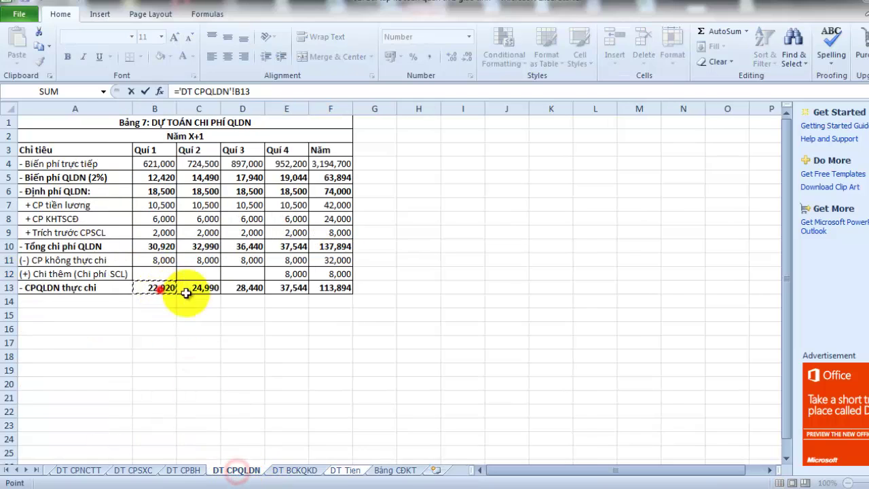
key("Return")
left_click_drag(155, 280, 342, 278)
- Look up the TSCĐ purchase schedule under Dự toán chi tiền in the Word document and enter 250000 for Quí 1 in B13 of the Excel cash budget
left_click(137, 290)
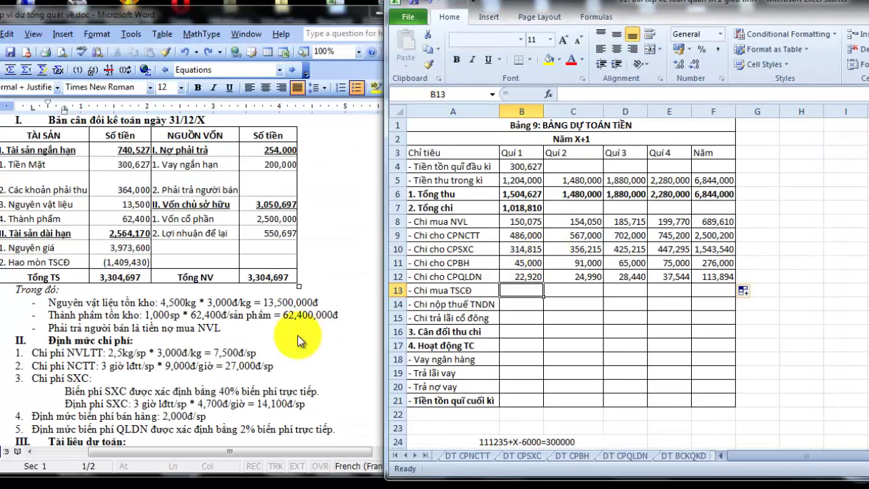
left_click(281, 367)
scroll(277, 314, "down", 6)
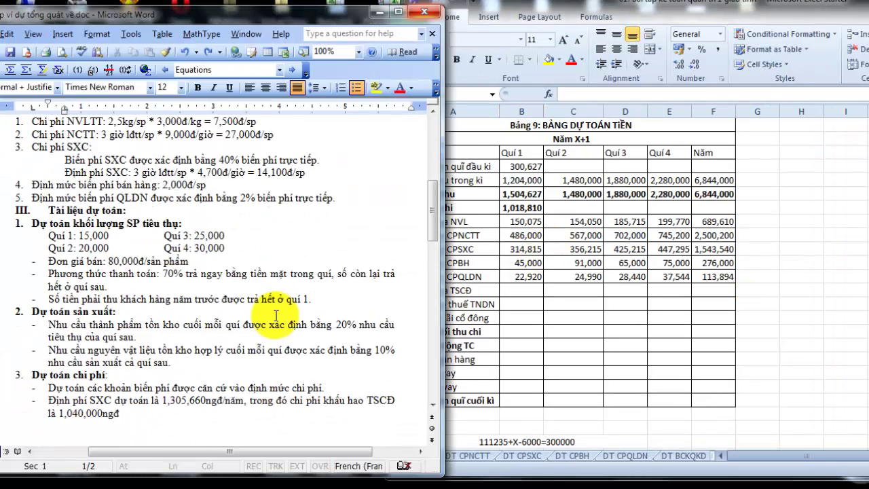
scroll(277, 314, "down", 9)
scroll(249, 288, "down", 7)
scroll(249, 287, "up", 1)
scroll(289, 325, "up", 1)
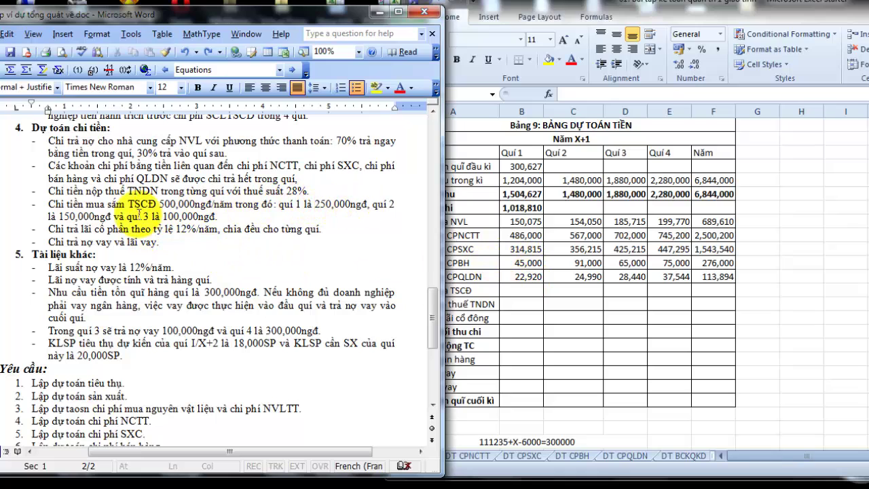
left_click(513, 292)
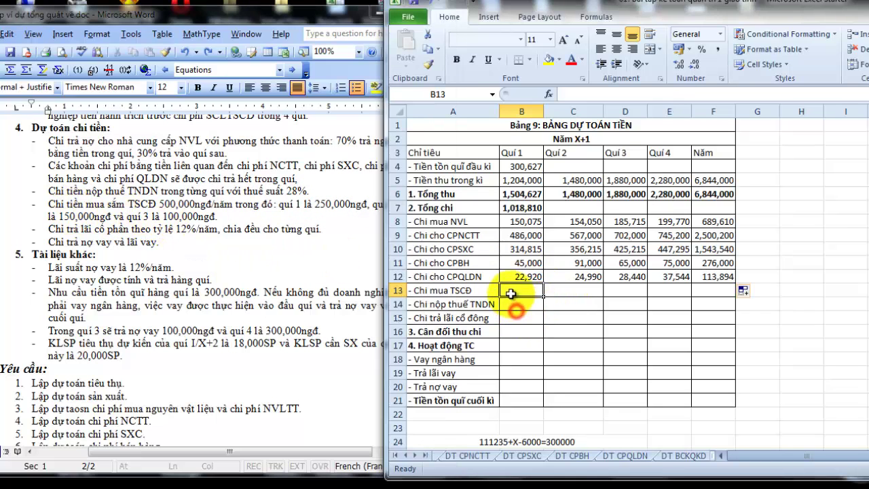
type("=")
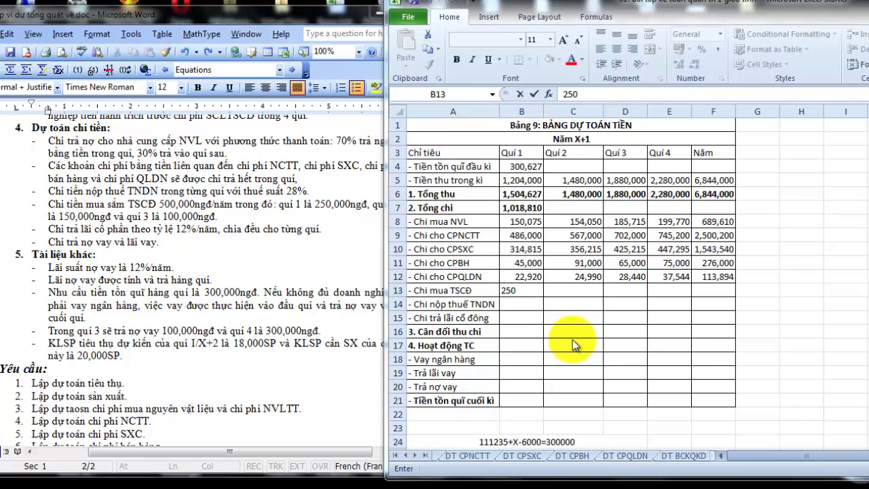
key("alt+Tab")
key("alt+Tab")
type("5000")
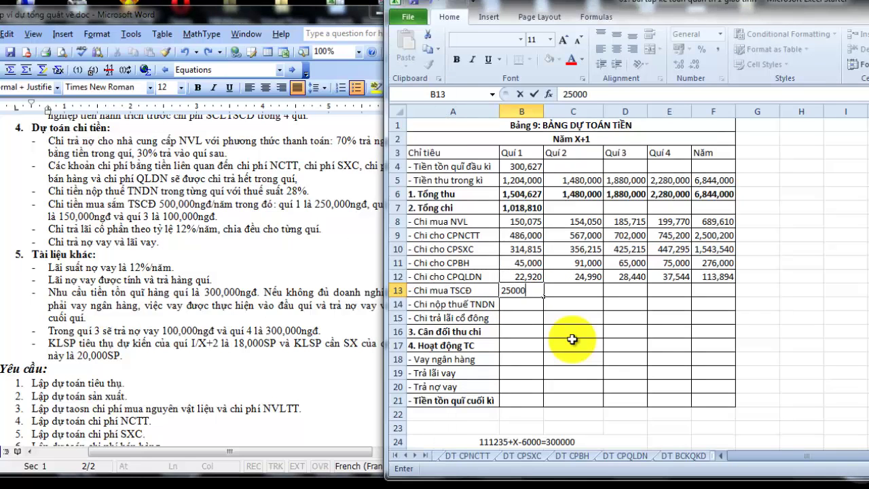
type("0")
key("Tab")
- Enter the TSCĐ purchases of 150000 for Quí 2 in C13 and 100000 for Quí 3 in D13
type("15")
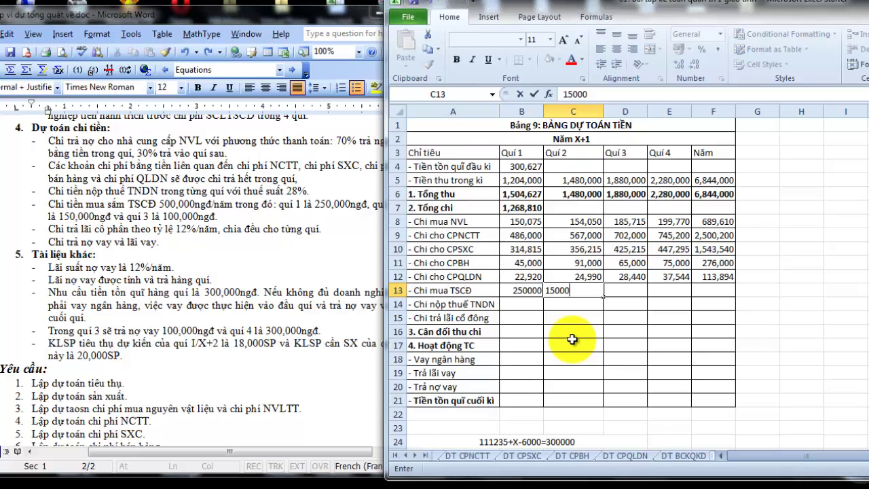
type("0000")
key("Tab")
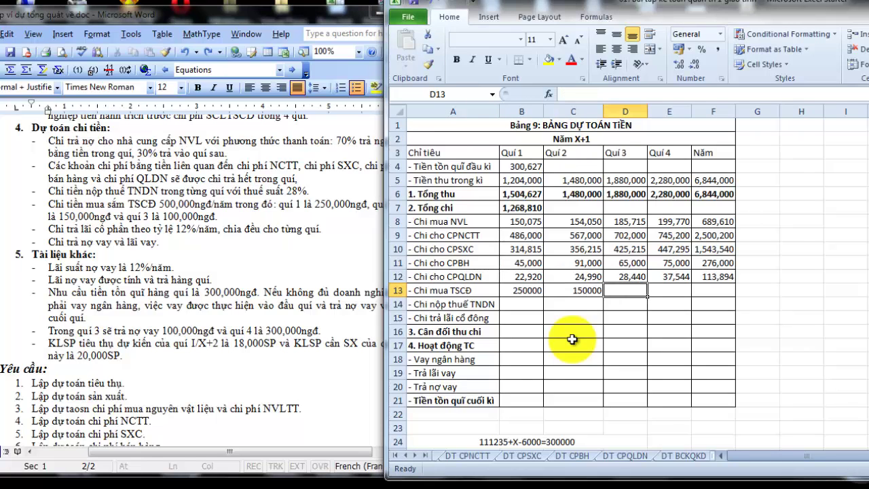
type("100000")
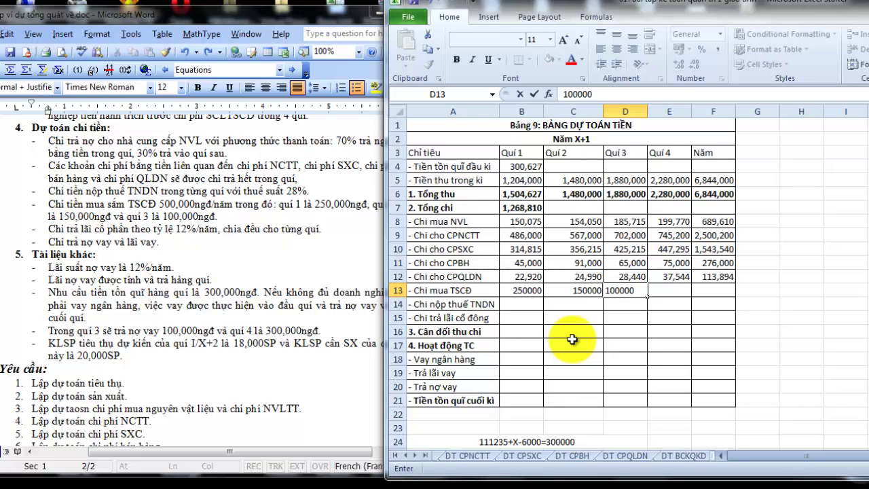
key("Return")
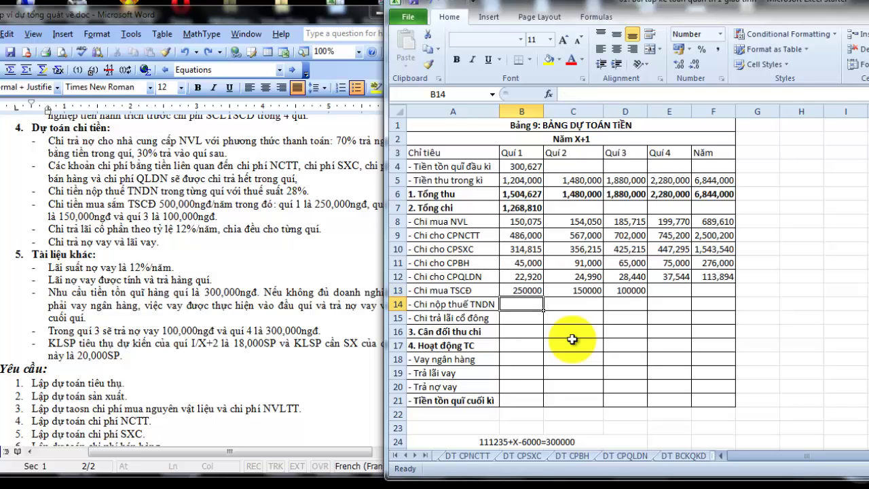
- Maximize the workbook window and total the year's TSCĐ purchases in F13 with =sum(B13:D13)
double_click(832, 10)
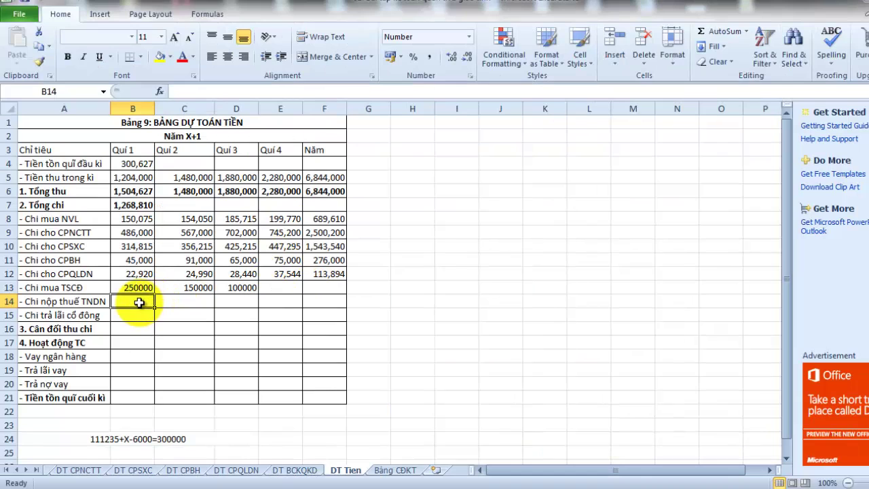
left_click(322, 288)
type("=")
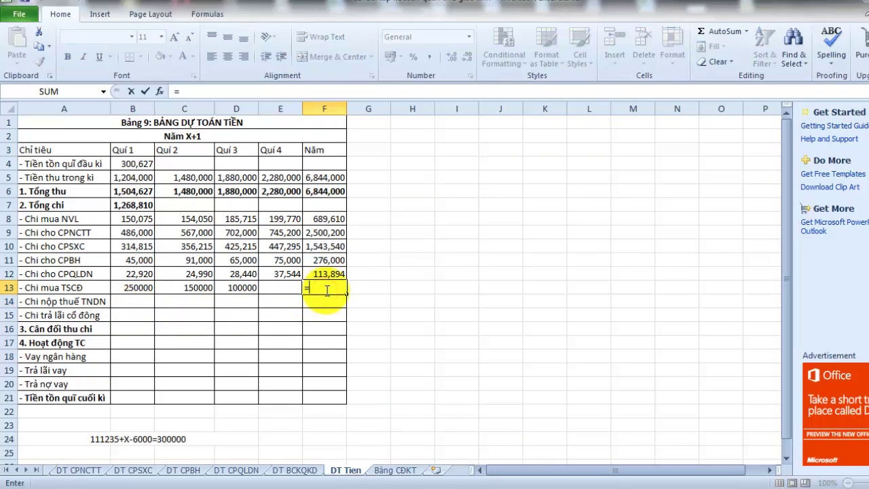
type("sum(")
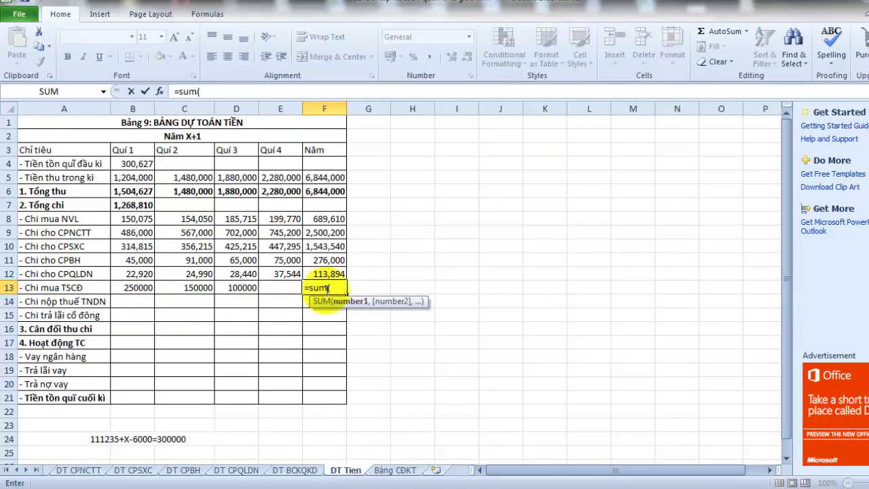
left_click_drag(139, 288, 257, 288)
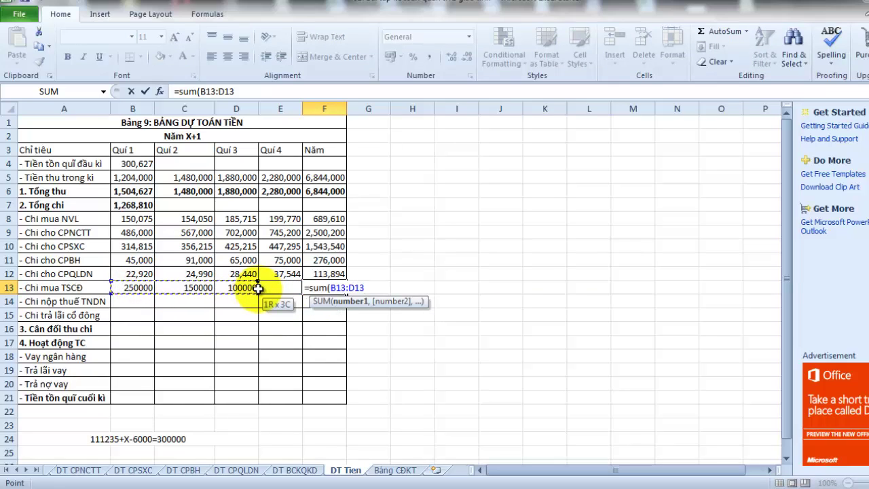
type(")")
key("Return")
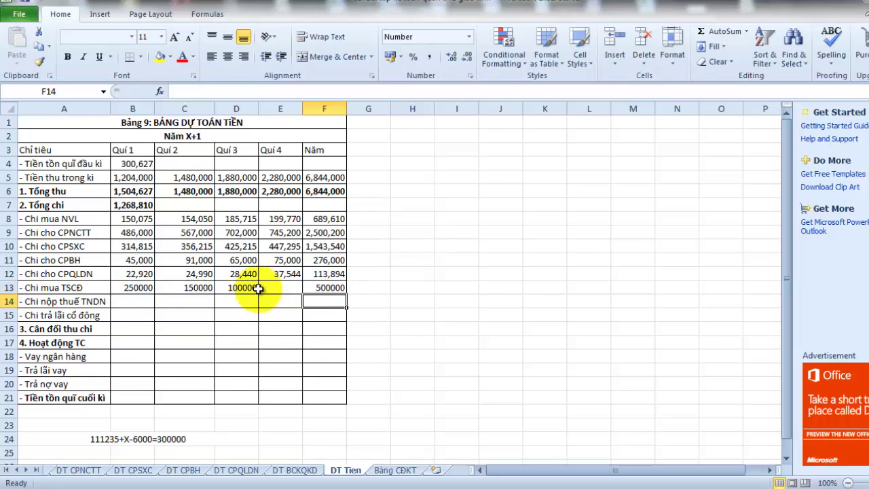
- Link Chi nộp thuế TNDN for Quí 1 in B14 to Thuế TNDN (B12) on the DT BCKQKD sheet
left_click(136, 301)
type("=")
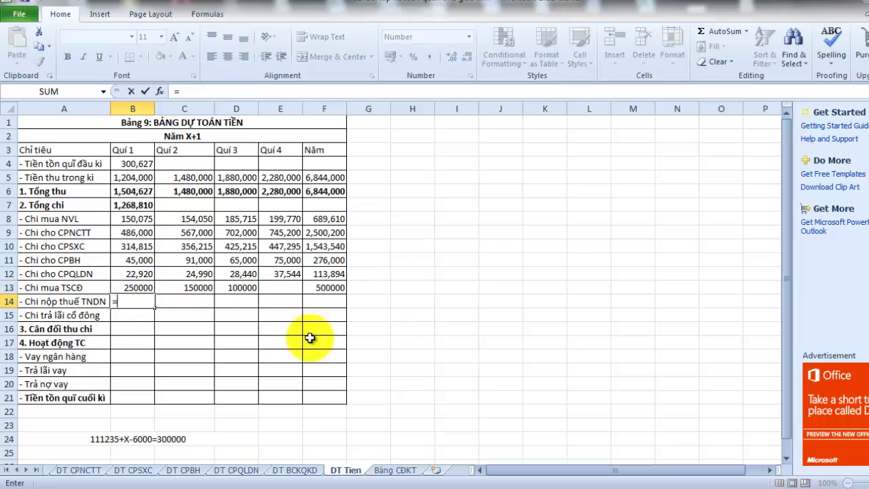
left_click(301, 471)
left_click(145, 274)
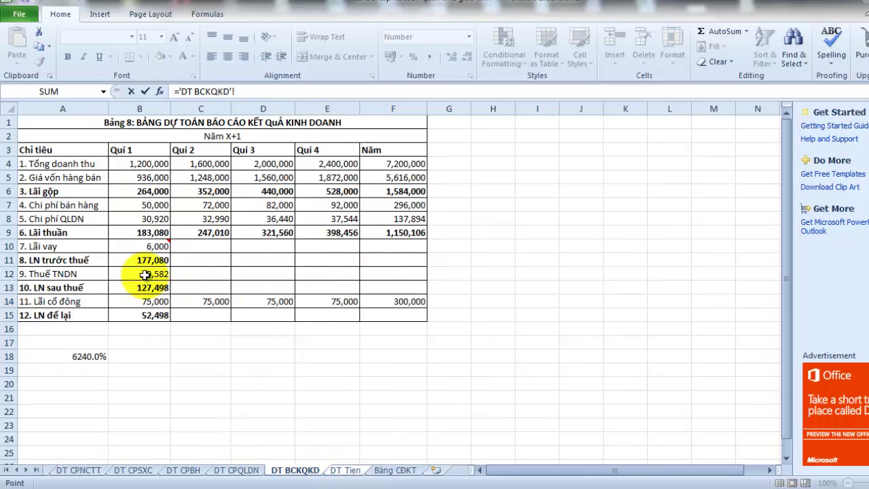
key("Return")
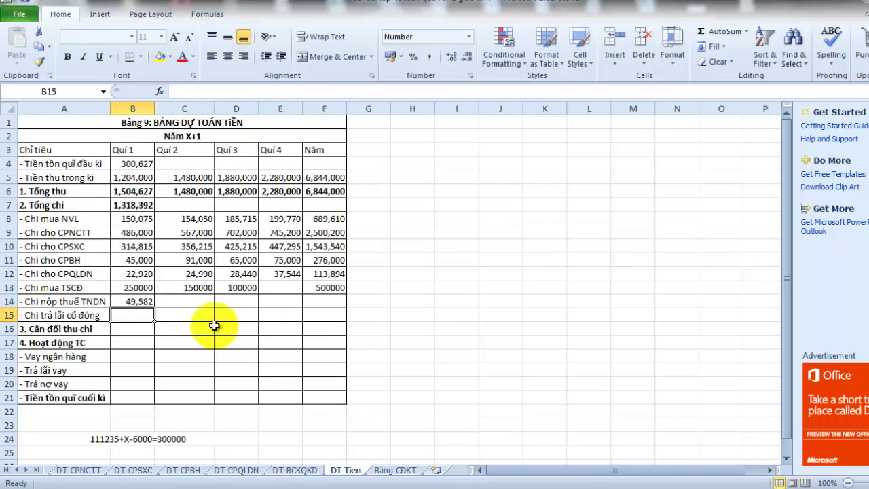
left_click(132, 301)
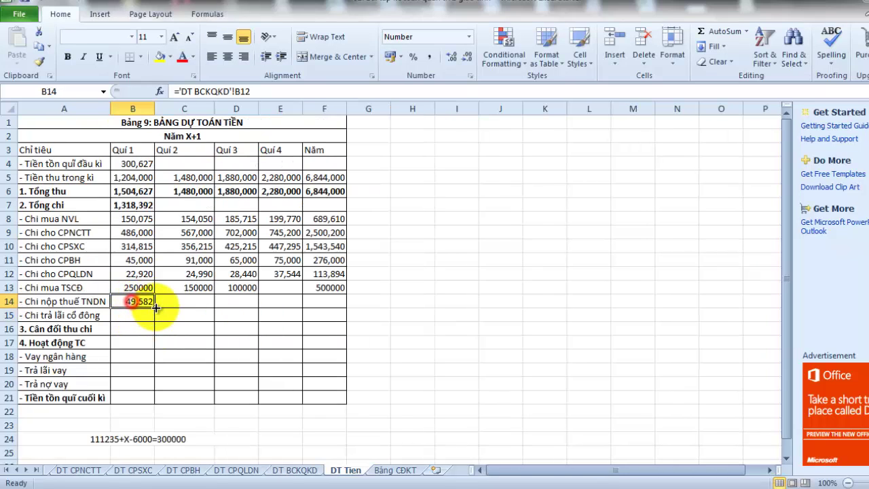
left_click(133, 317)
left_click(136, 303)
- Link Chi trả lãi cổ đông in B15 to Lãi cổ đông (B14) on the DT BCKQKD sheet and fill it across to F15
left_click(141, 316)
type("=")
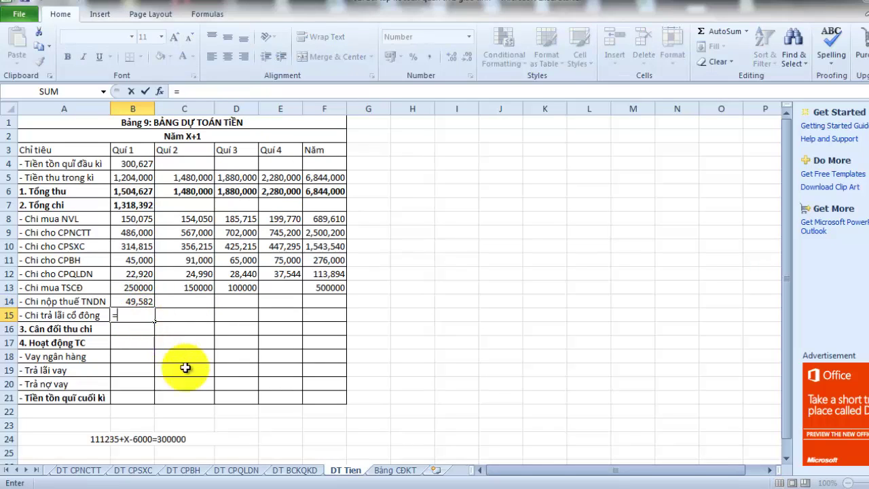
left_click(309, 470)
left_click(158, 305)
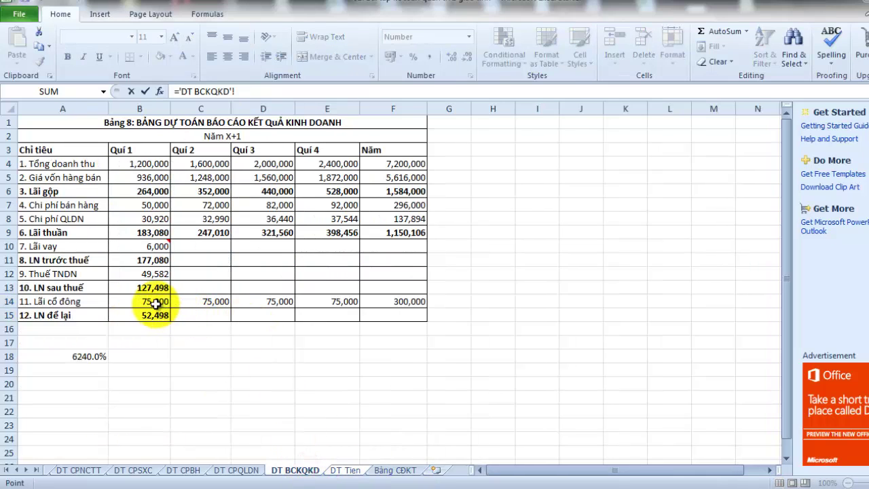
key("Return")
left_click(142, 315)
left_click_drag(154, 322, 333, 322)
- Calculate the Quí 1 Cân đối thu chi in B16 as total receipts minus total payments with =B6-B7
left_click(136, 333)
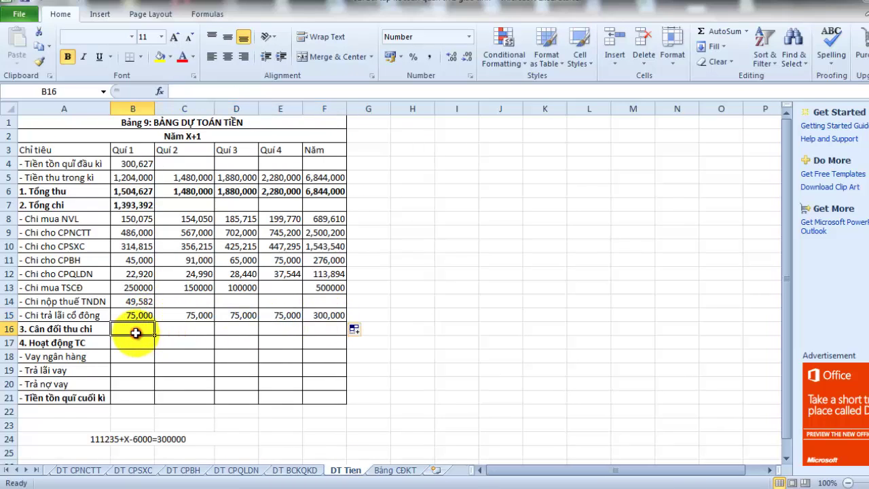
type("=")
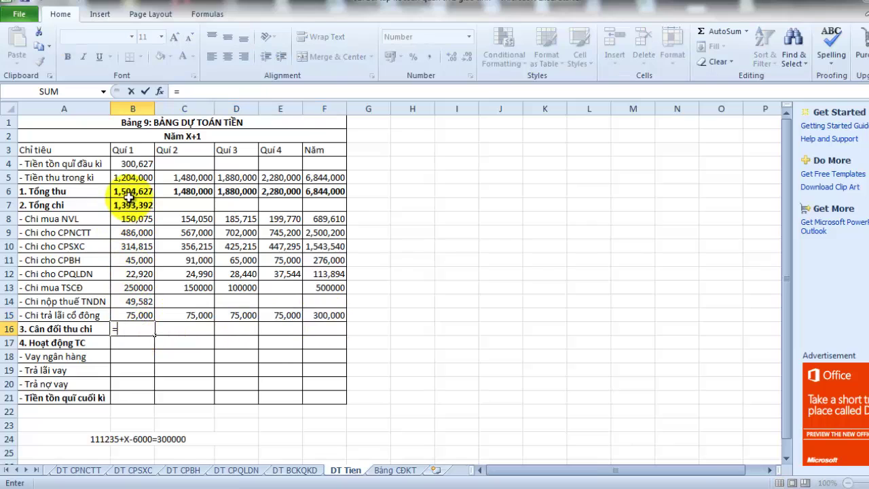
type("-")
left_click(139, 204)
key("Return")
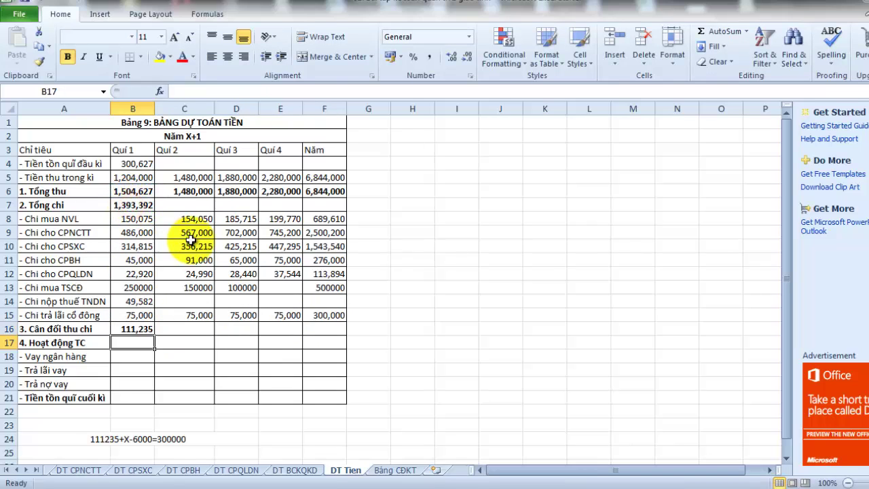
- Link Trả lãi vay for Quí 1 in B19 to Lãi vay (B10) on the DT BCKQKD sheet
left_click(124, 398)
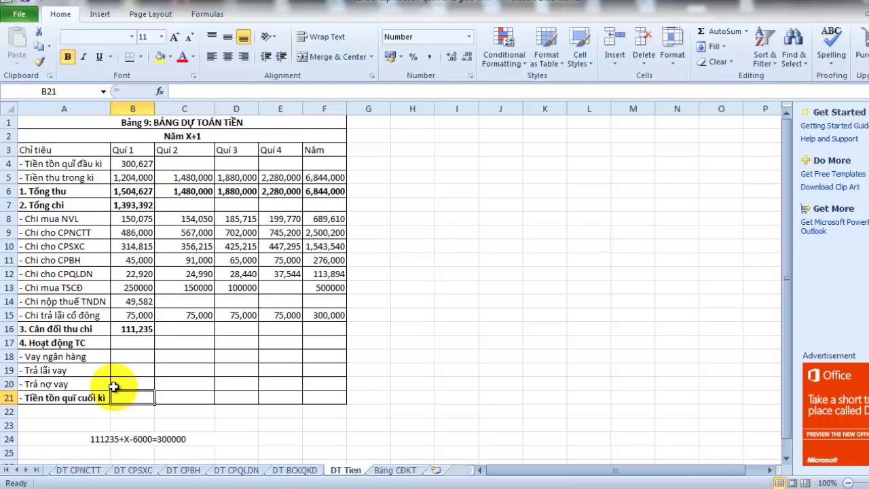
left_click(116, 370)
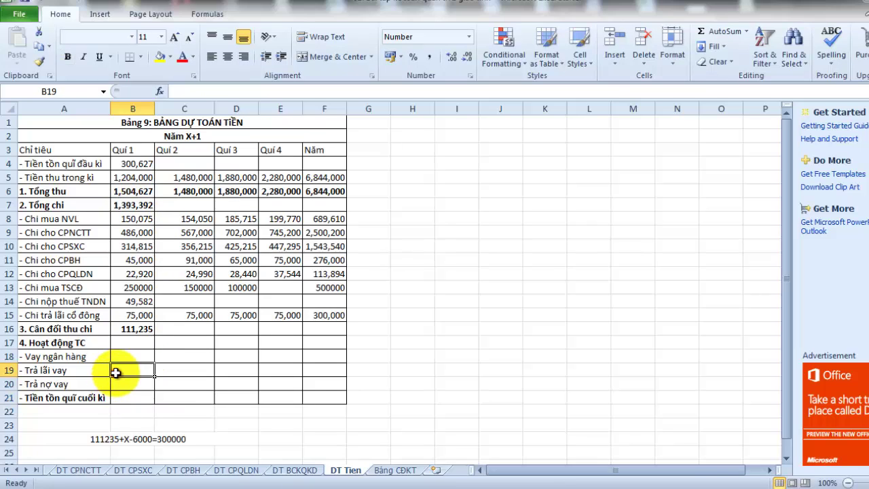
type("=")
left_click(299, 472)
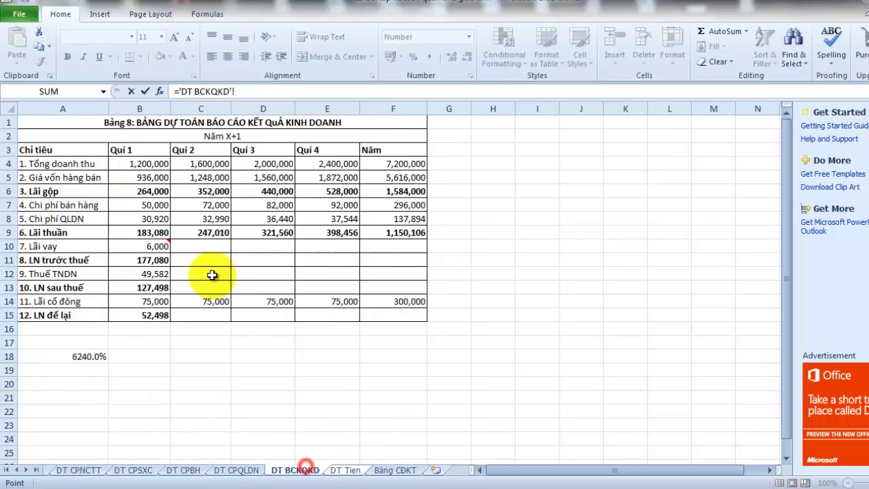
left_click(151, 246)
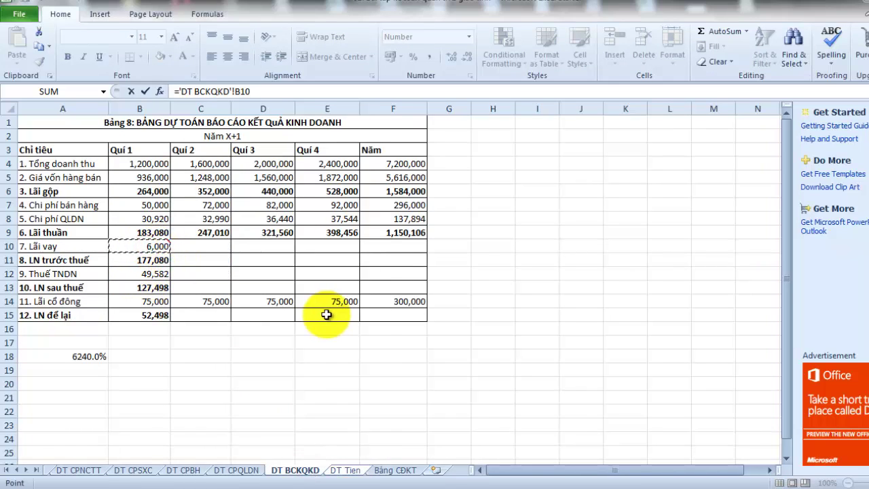
key("Return")
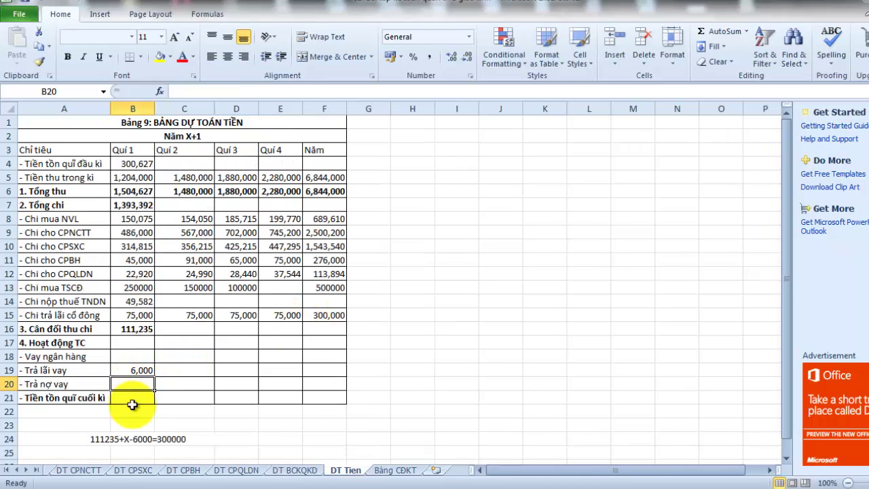
- Look up the required quarterly cash balance under Tài liệu khác in the Word document and enter 300000 for Tiền tồn quĩ cuối kì in B21 of the Excel budget
left_click(132, 399)
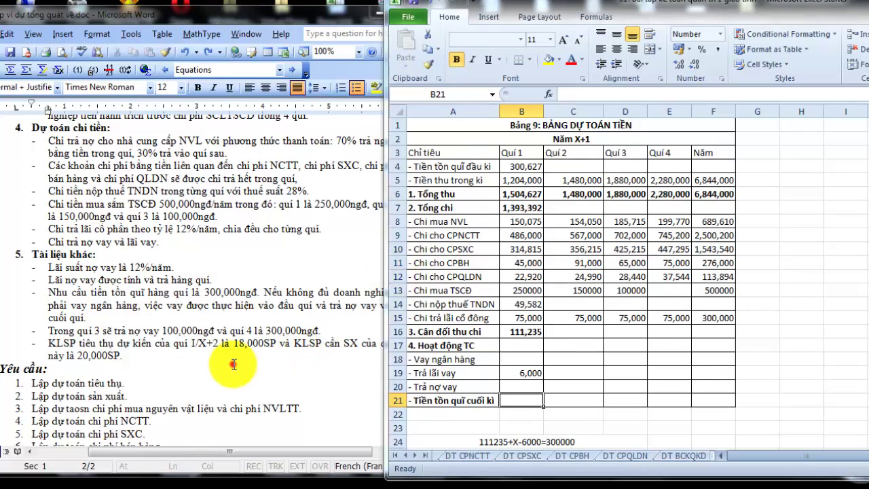
left_click(229, 360)
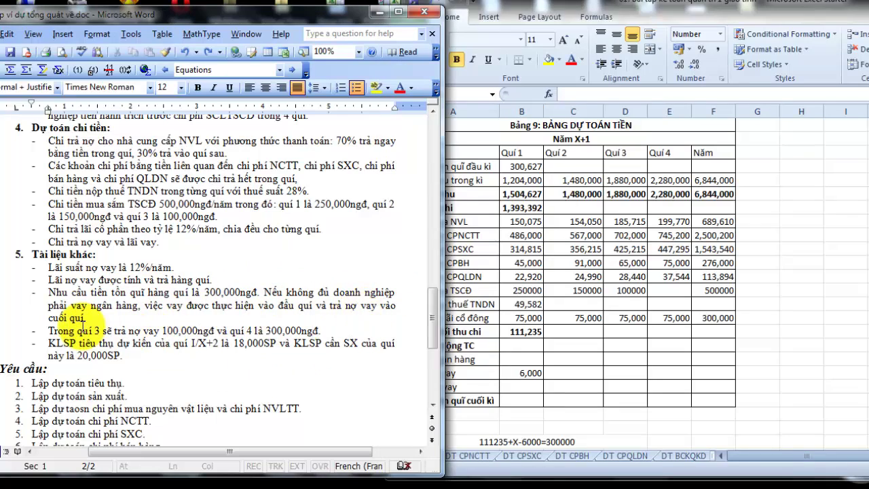
left_click(587, 369)
left_click(521, 401)
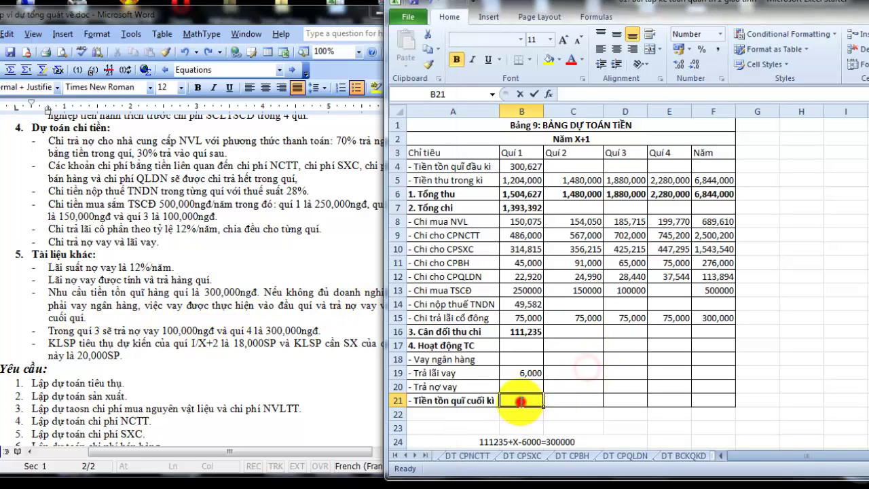
left_click(533, 331)
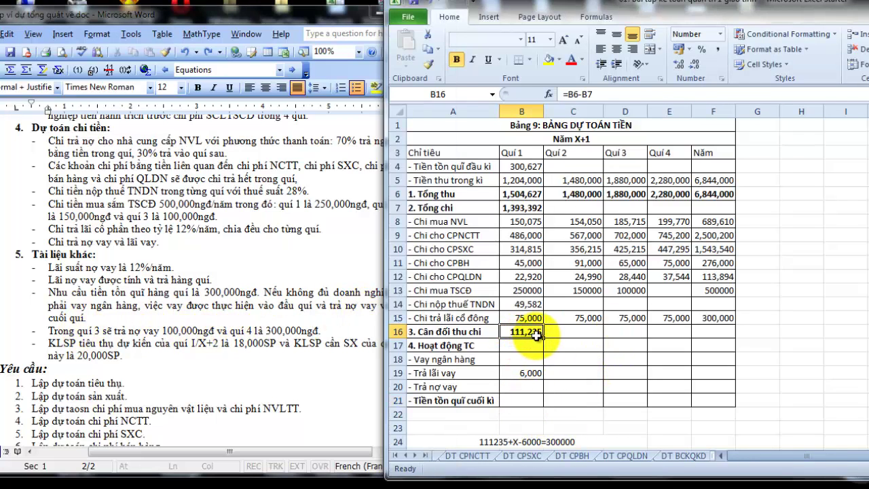
double_click(518, 401)
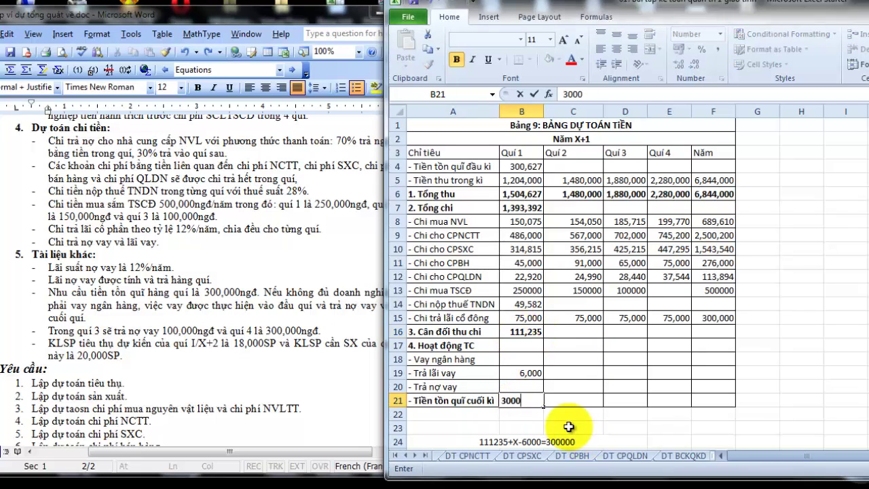
key("Return")
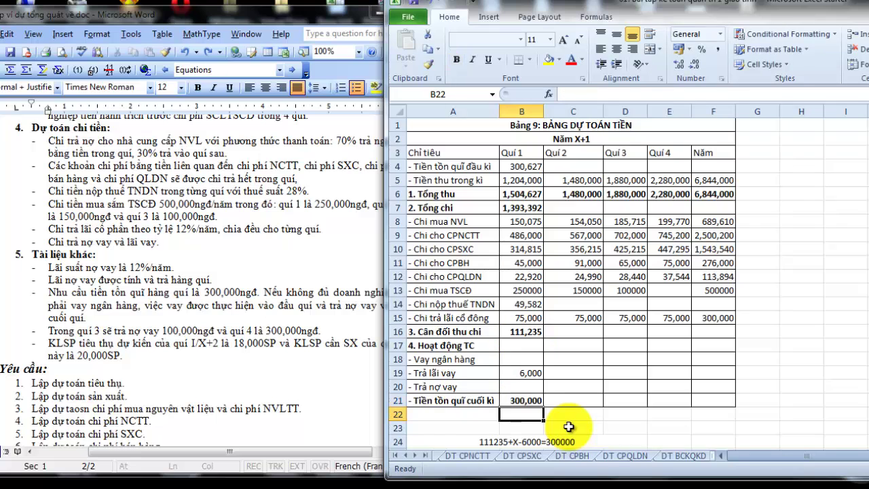
- Maximize the workbook window and calculate the Quí 1 Vay ngân hàng amount in B18 with =B21+B19-B16
left_click(514, 360)
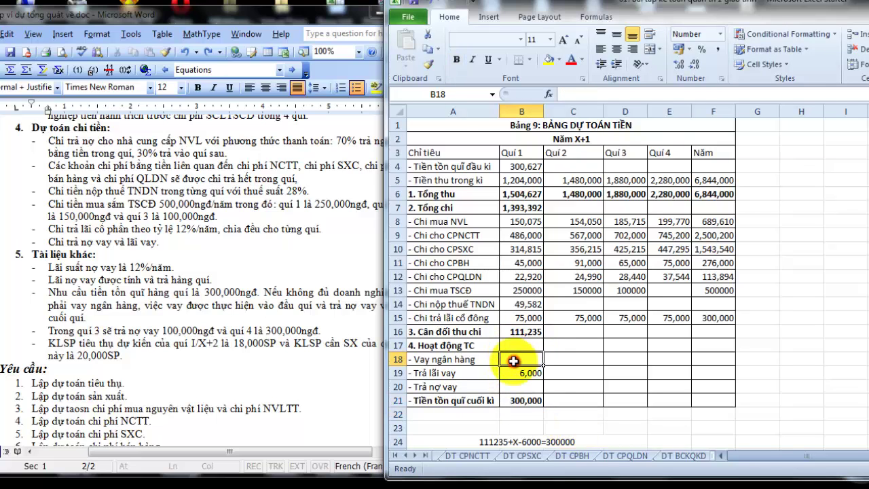
double_click(835, 4)
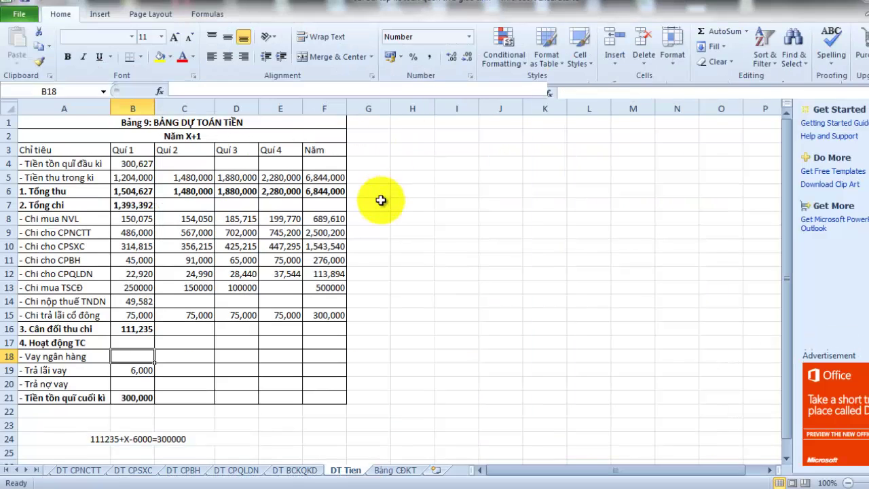
scroll(136, 367, "down", 1)
left_click(134, 286)
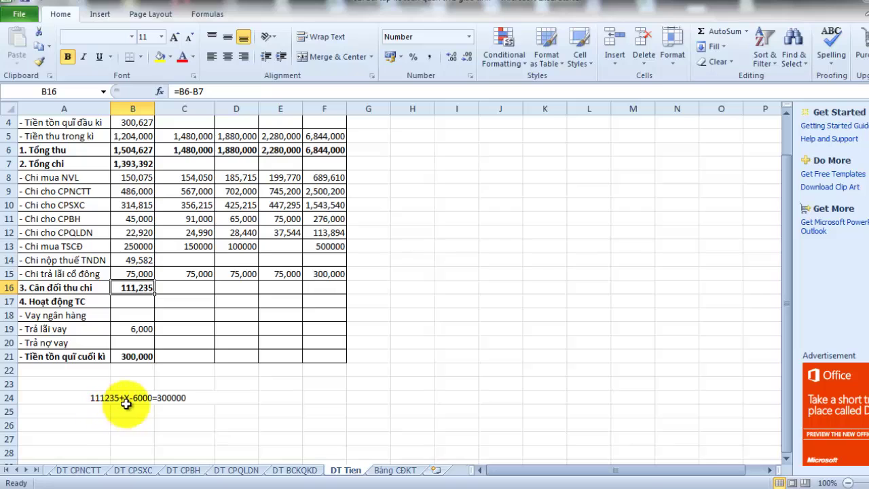
left_click(129, 313)
type("=")
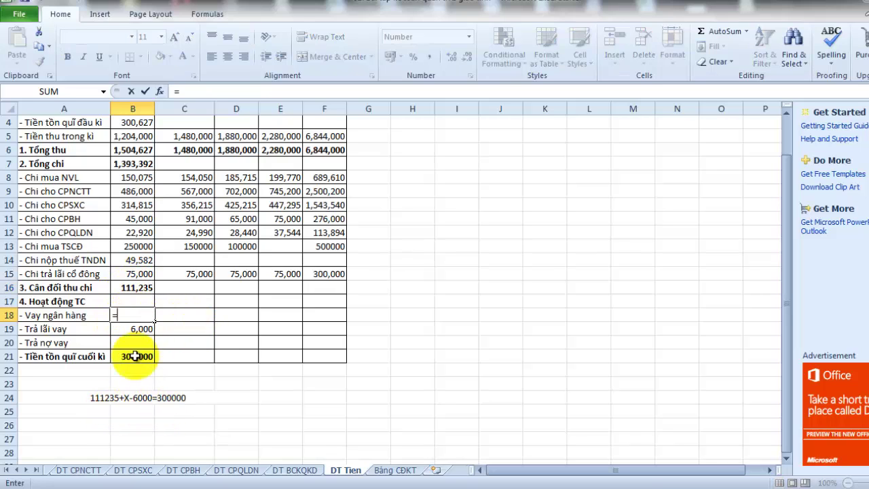
left_click(135, 358)
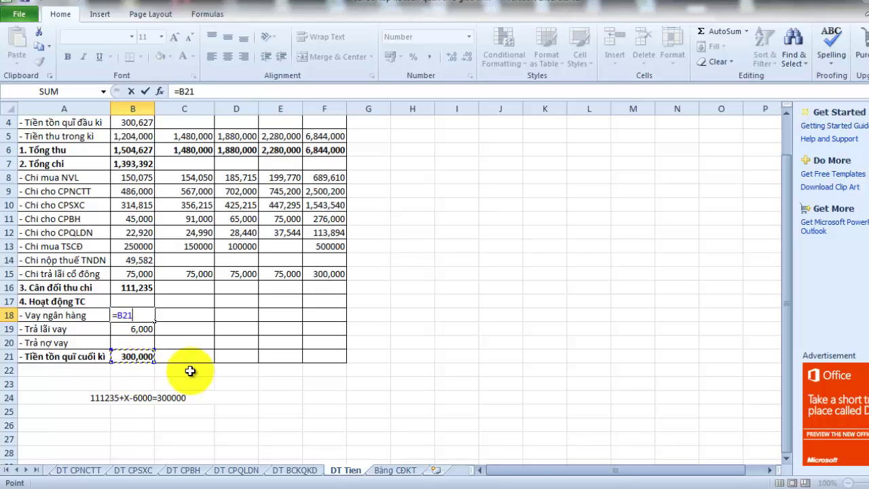
type("+")
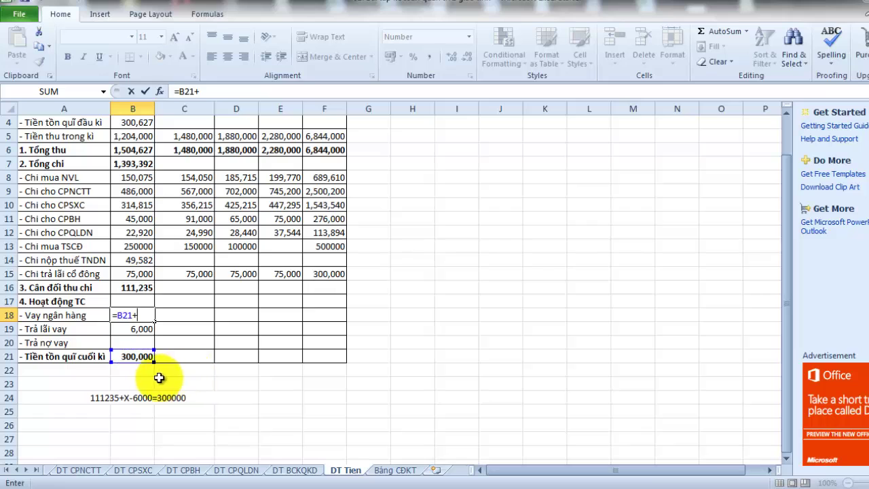
left_click(133, 333)
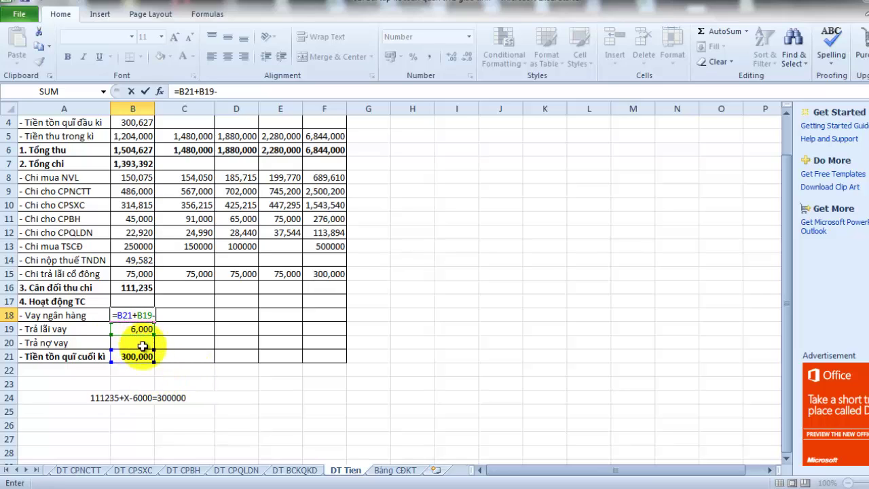
type("-")
left_click(129, 287)
key("Return")
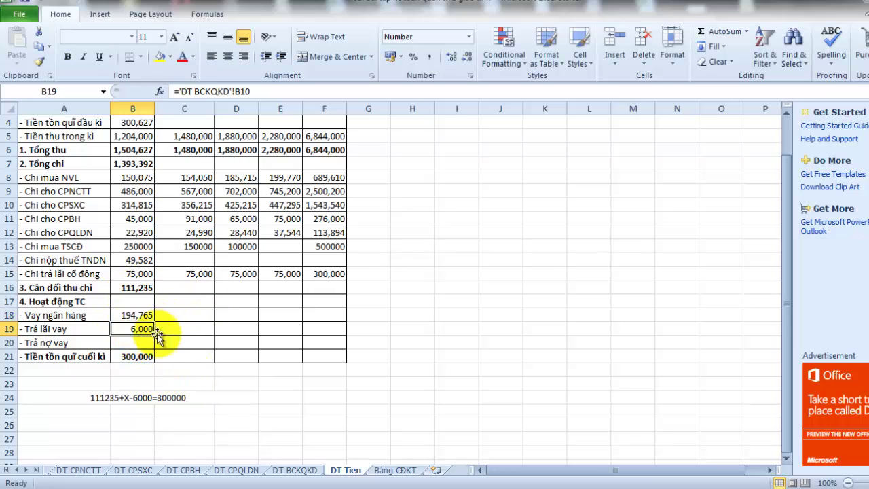
left_click(144, 316)
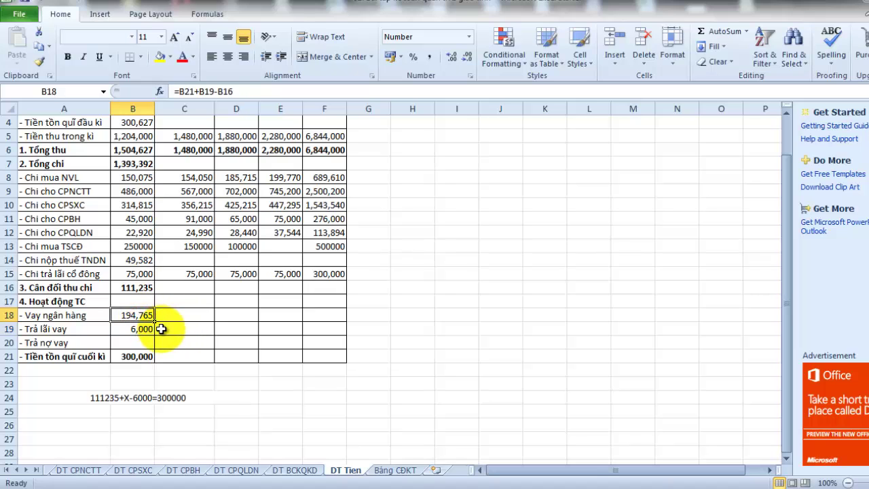
- Link the Quí 2 Tiền tồn quĩ đầu kì in C4 of the DT Tien sheet to the Quí 1 closing balance with =B21
left_click(312, 469)
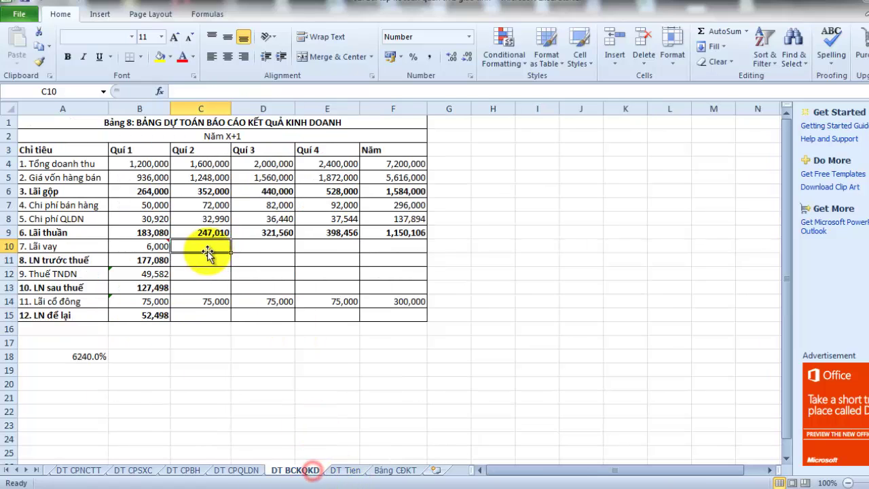
left_click(345, 470)
scroll(225, 348, "up", 1)
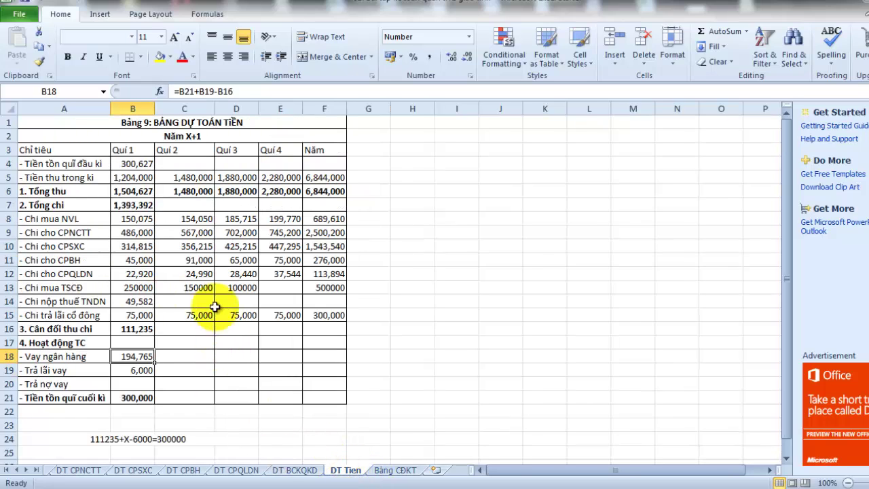
left_click(175, 167)
type("=")
left_click(136, 394)
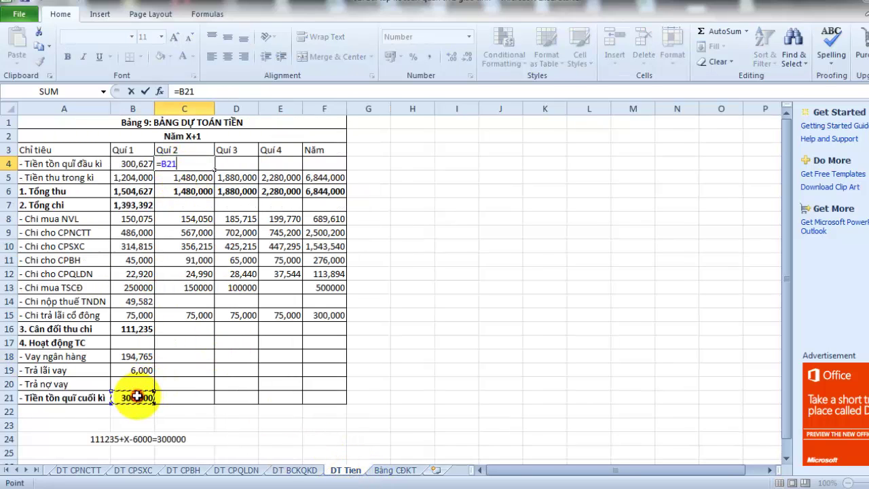
key("Return")
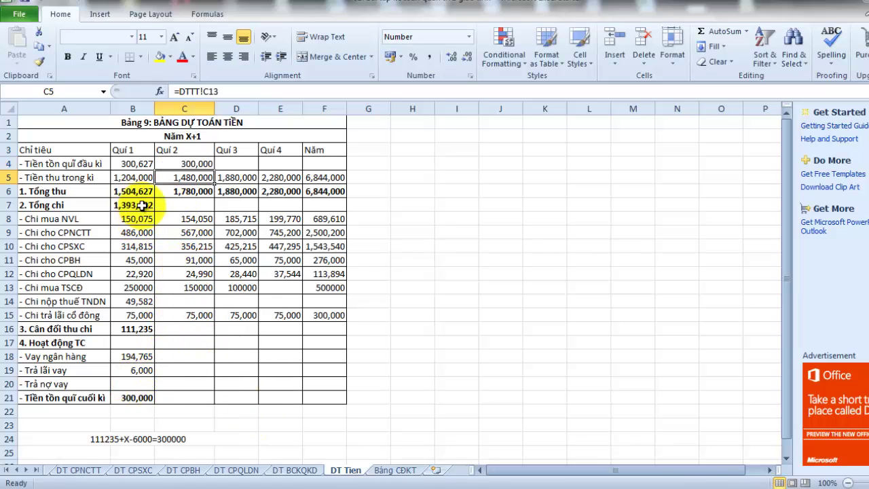
- Calculate Quí 2 Lãi vay in C10 of the DT BCKQKD sheet with =12%/4*'DT Tien'!B18+'DT BCKQKD'!B10
left_click(140, 356)
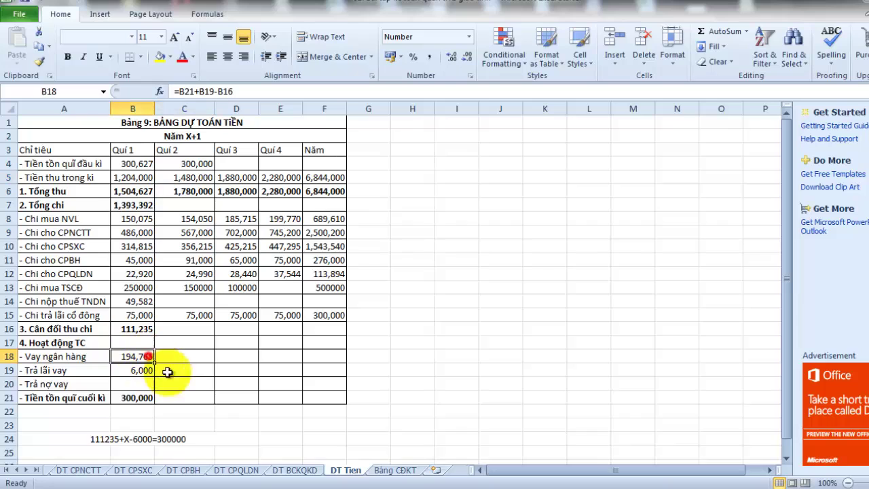
left_click(309, 472)
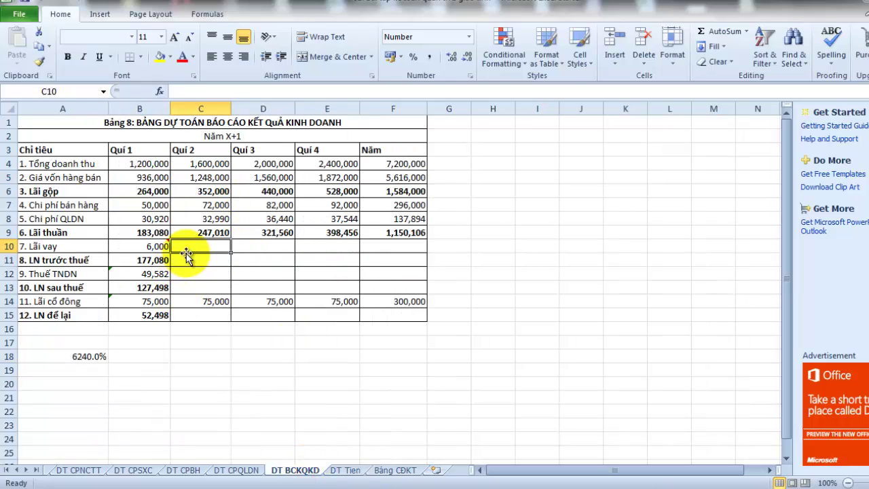
type("=12%/4*")
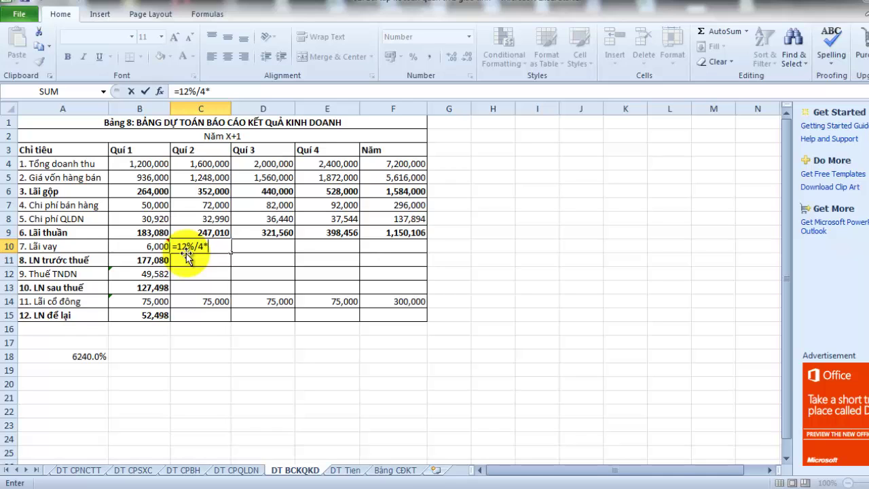
left_click(346, 470)
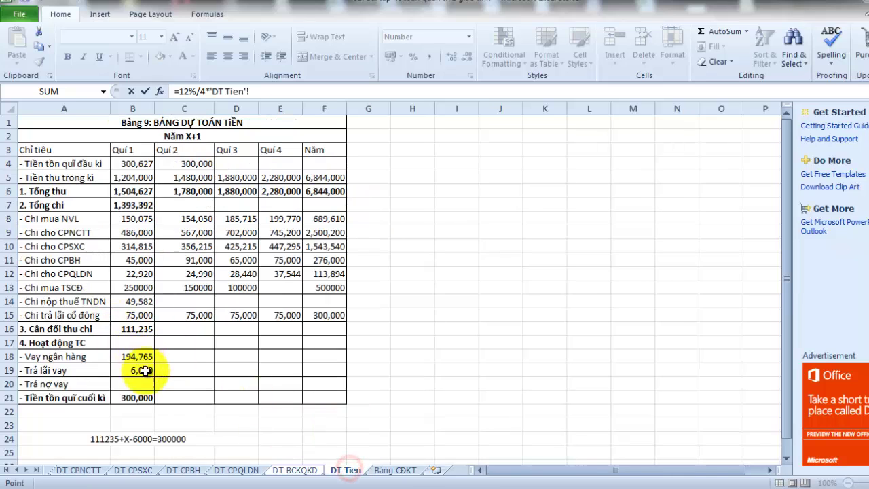
type("+")
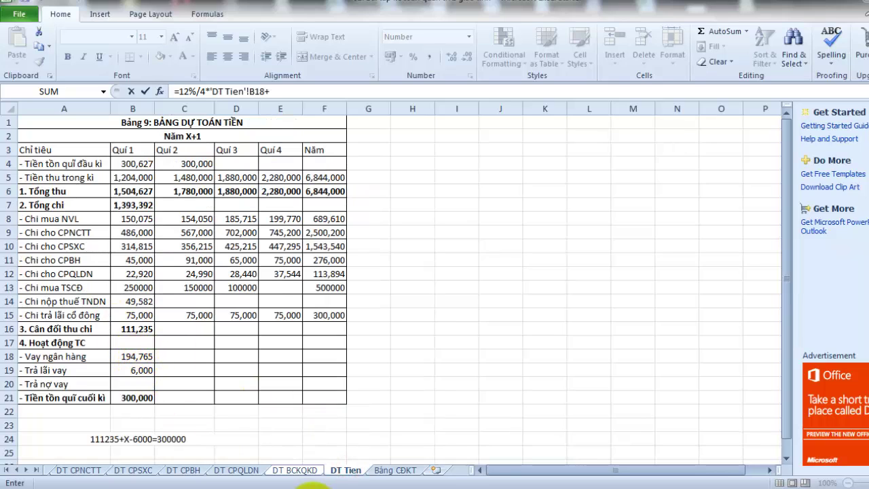
left_click(295, 470)
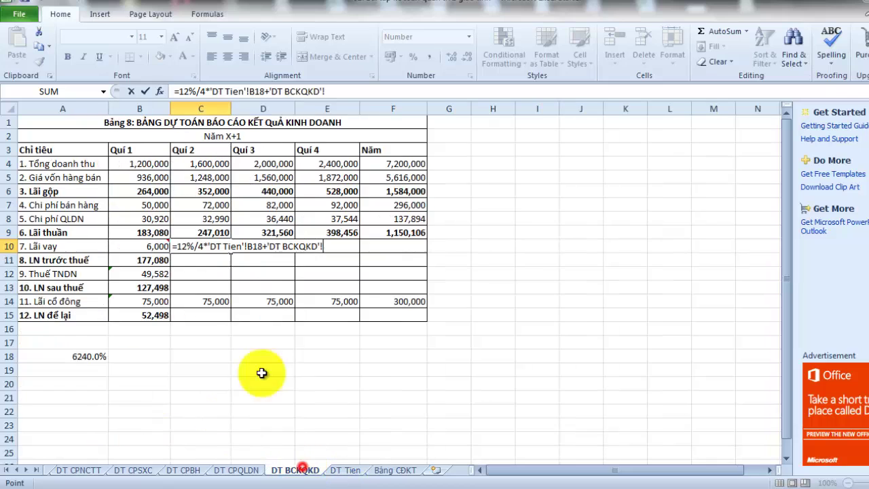
left_click(146, 246)
key("Return")
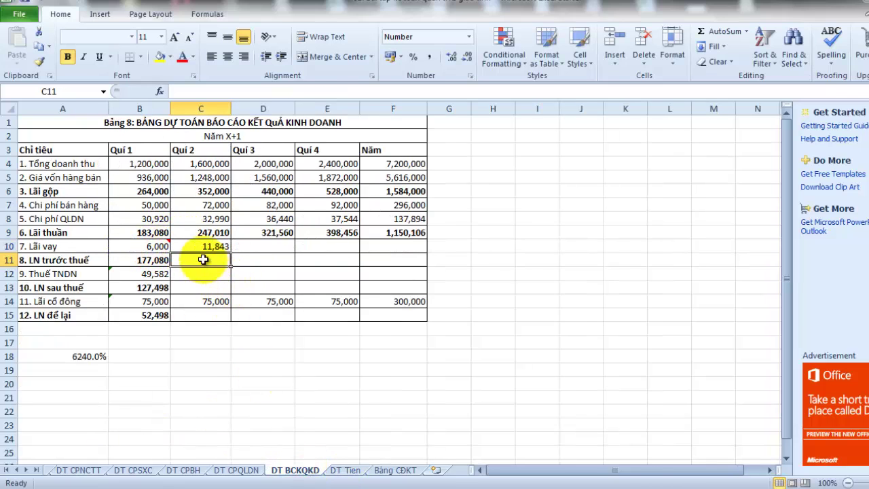
left_click(206, 247)
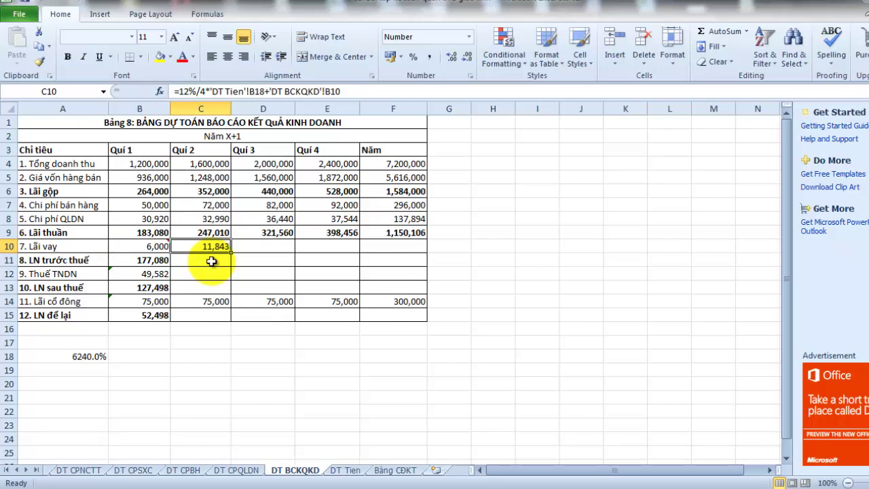
- Copy the Quí 1 formulas for LN trước thuế, Thuế TNDN, LN sau thuế and LN để lại into the Quí 2 column
left_click(213, 262)
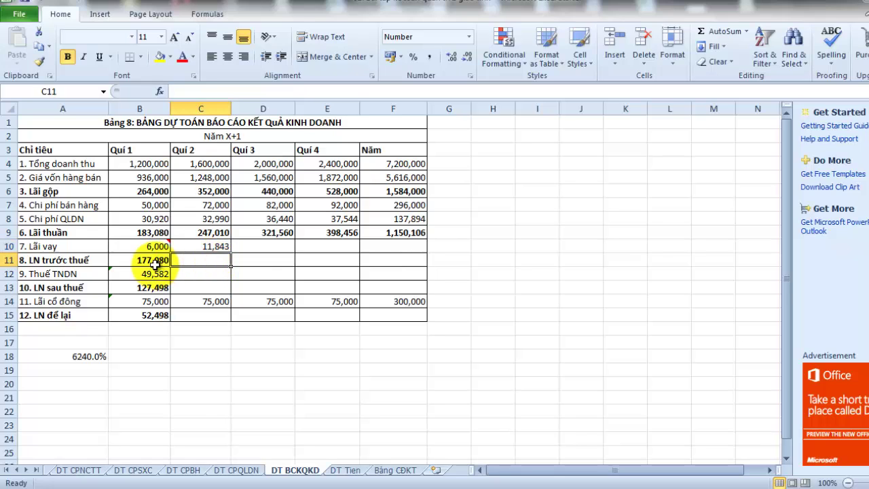
left_click(160, 262)
left_click_drag(169, 266, 203, 290)
left_click(200, 274)
left_click(157, 275)
left_click(169, 292)
left_click(175, 316)
left_click(164, 316)
left_click_drag(170, 322, 207, 323)
left_click(201, 286)
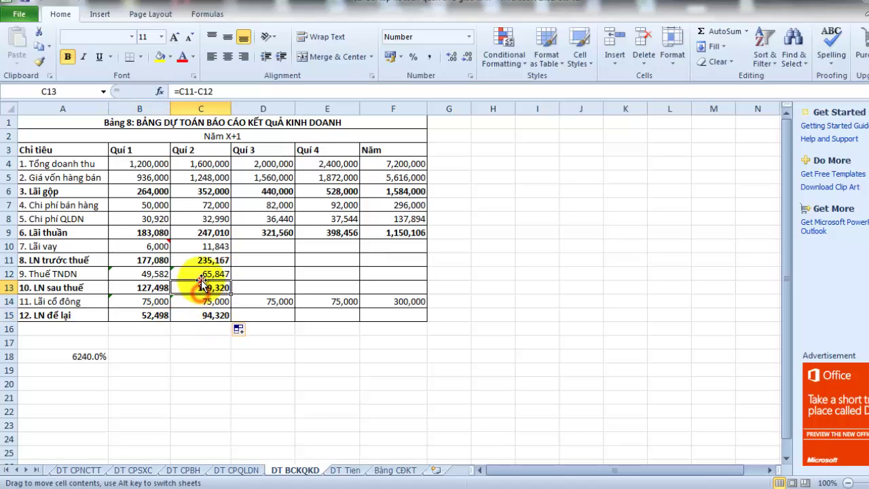
- Link Quí 2 Chi nộp thuế TNDN in C14 of the DT Tien sheet to Thuế TNDN (C12) on DT BCKQKD
left_click(346, 470)
left_click(184, 304)
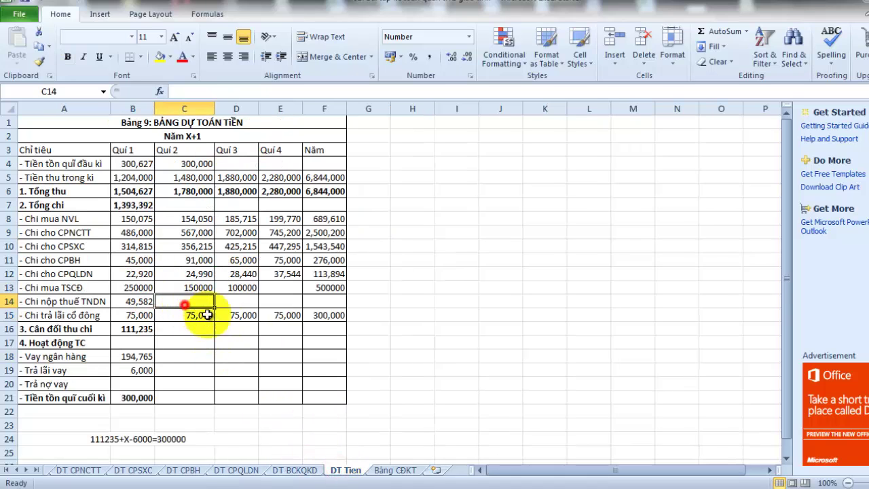
type("=")
left_click(294, 470)
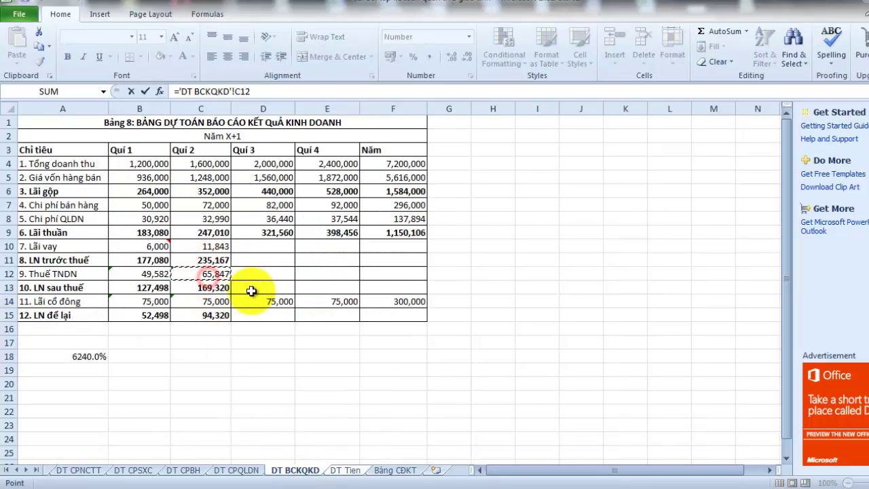
key("Return")
- Extend the Quí 1 formulas for Tổng chi (row 7) and Cân đối thu chi (row 16) to Quí 2
left_click(197, 326)
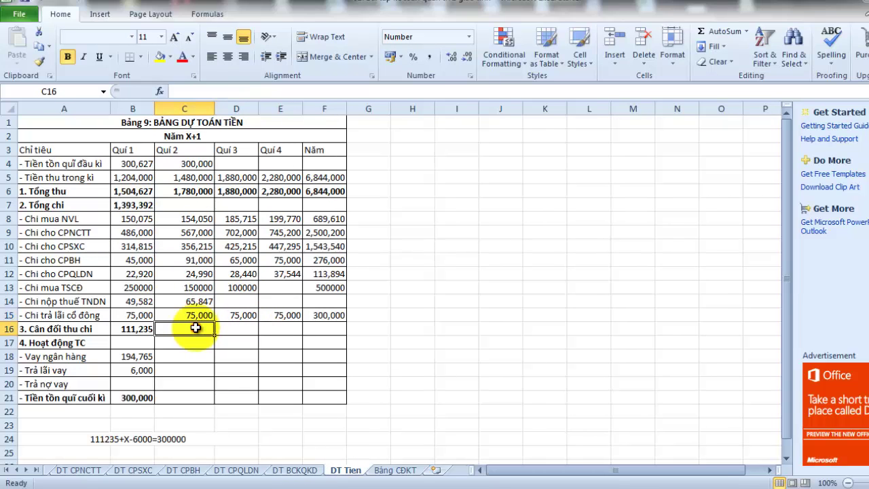
left_click(148, 206)
left_click_drag(155, 212, 201, 222)
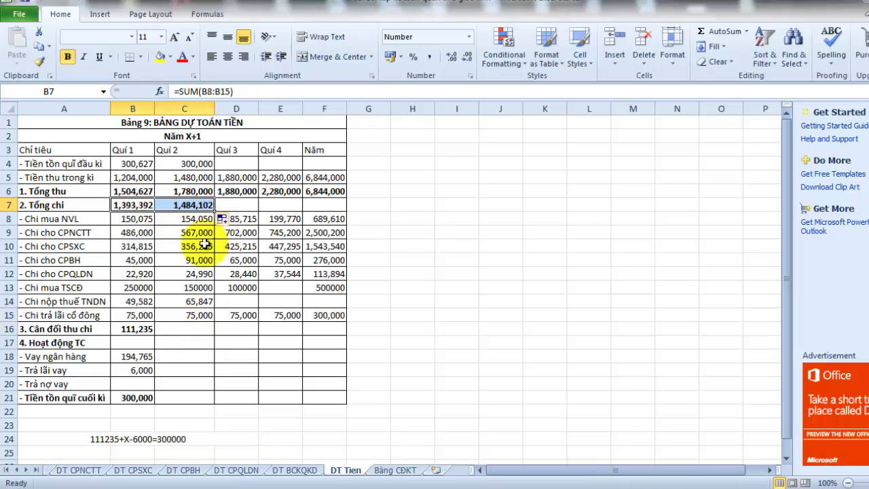
left_click(171, 328)
left_click(151, 330)
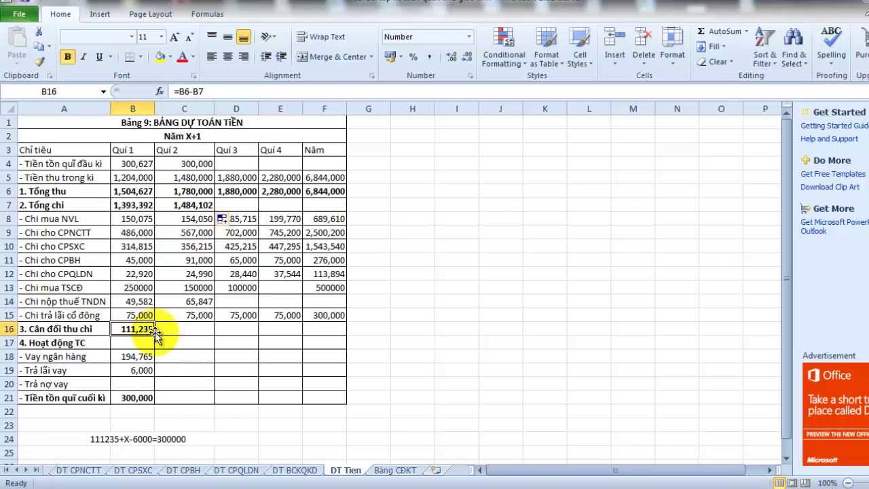
left_click_drag(157, 333, 196, 333)
left_click(180, 344)
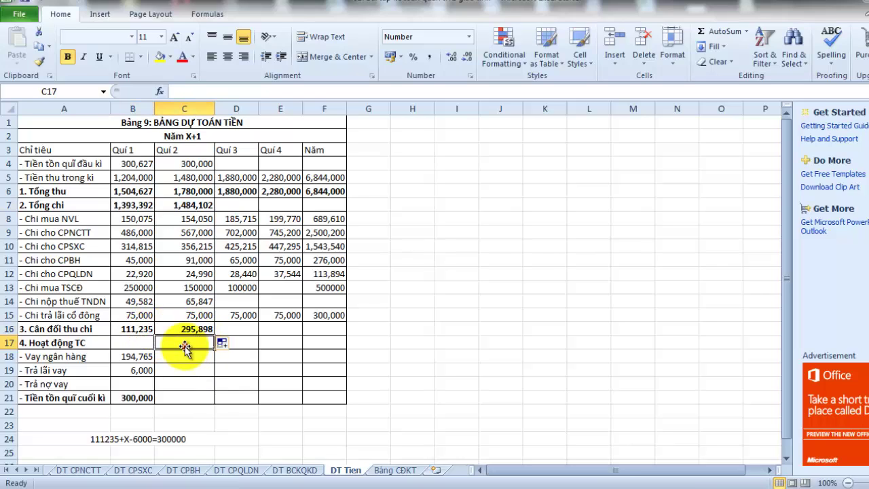
- Enter 300000 as the Quí 2 Tiền tồn quĩ cuối kì in C21
left_click(176, 359)
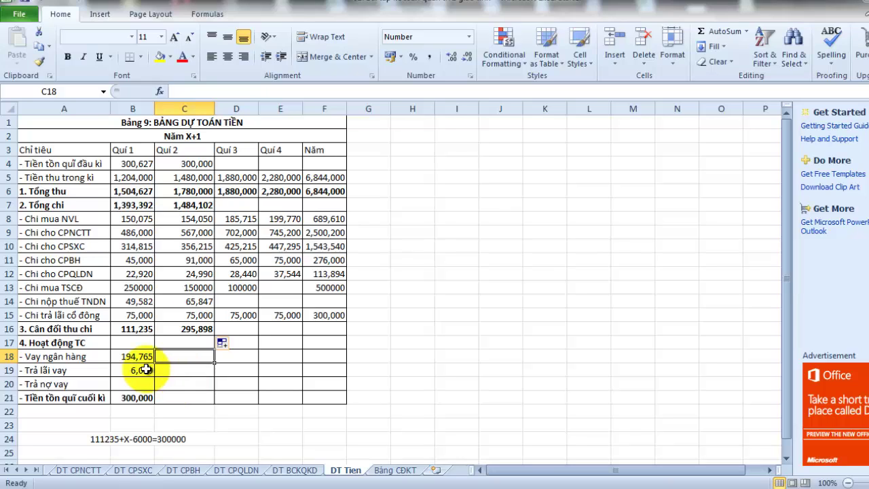
left_click(193, 401)
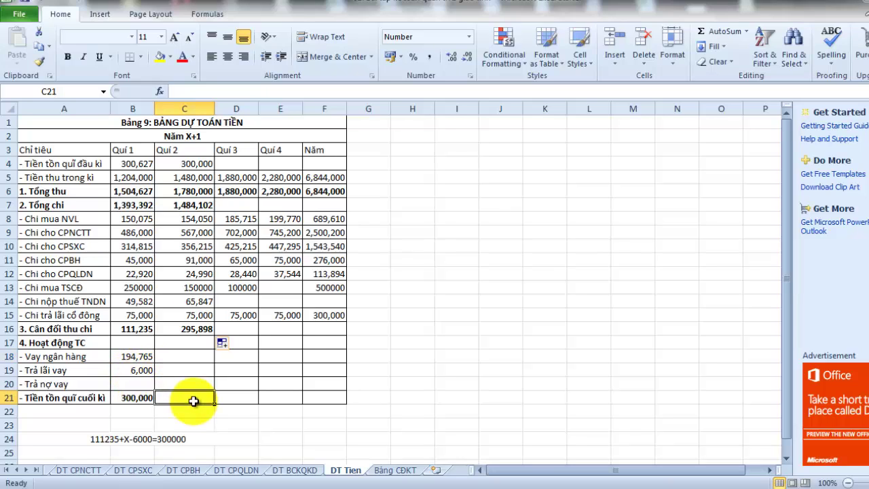
type("300")
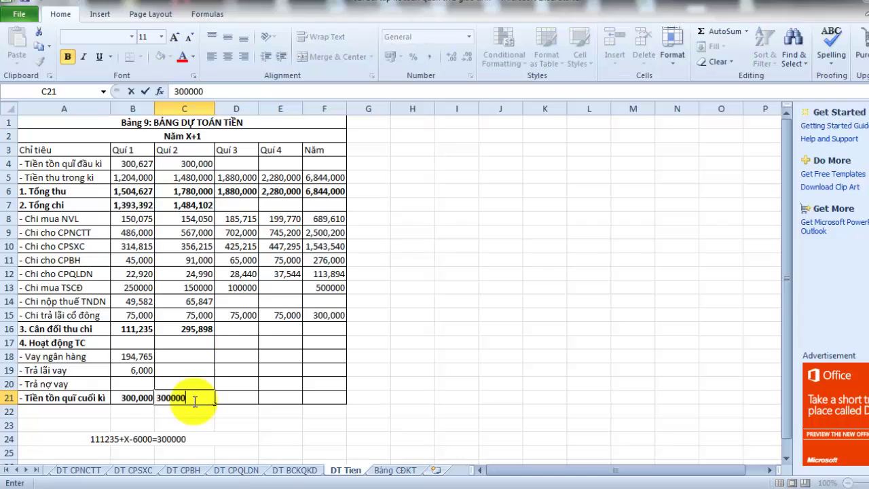
type("000")
key("Return")
- Link Quí 2 Trả lãi vay in C19 to Lãi vay (C10) on the DT BCKQKD sheet
left_click(176, 358)
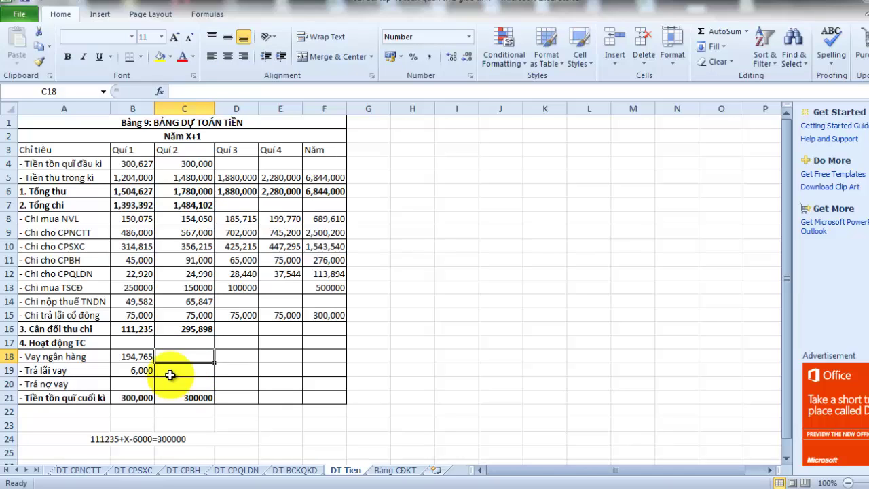
left_click(169, 372)
left_click(169, 357)
left_click(168, 367)
left_click(171, 357)
left_click(171, 373)
type("=")
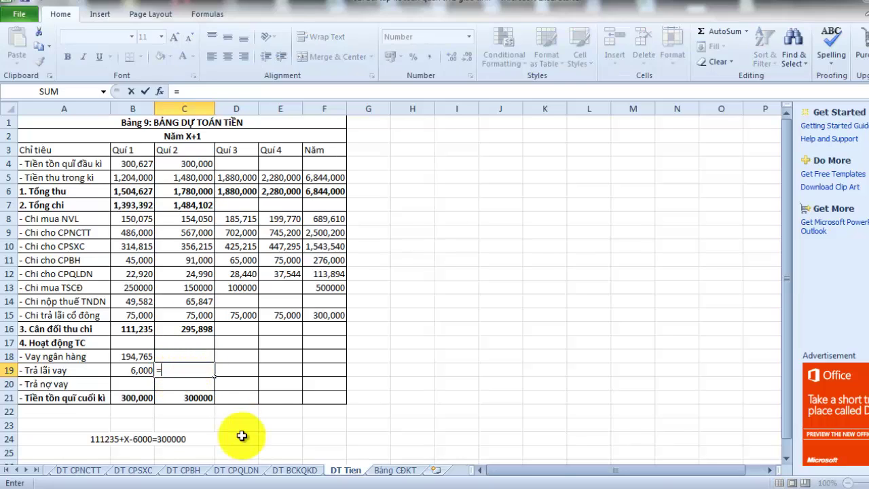
left_click(285, 469)
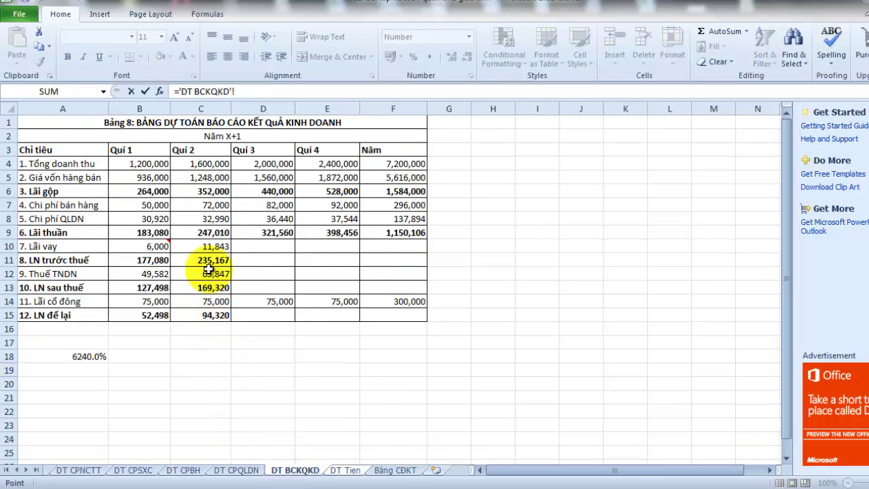
key("Return")
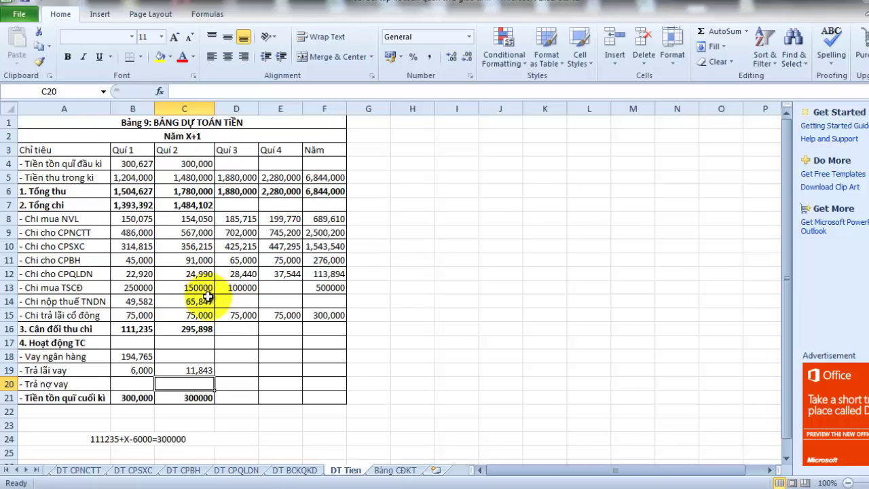
- Calculate the Quí 2 Vay ngân hàng amount in C18 with =C21+C19-C16
left_click(182, 356)
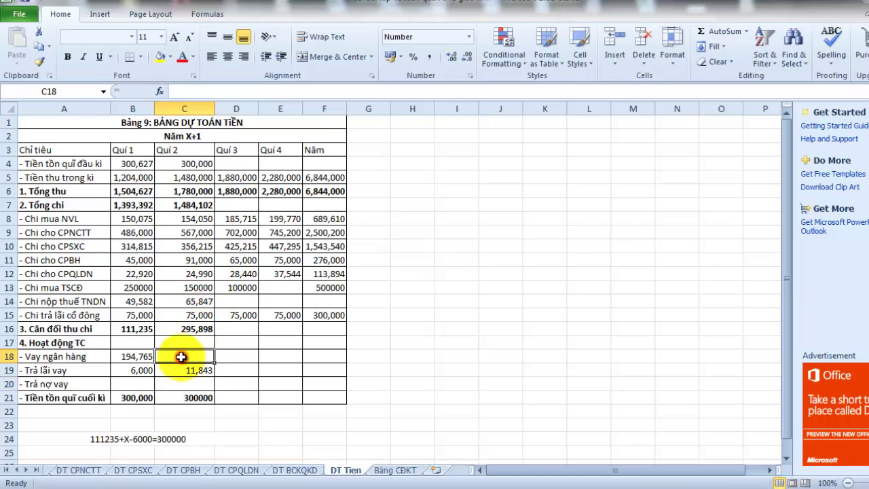
type("=")
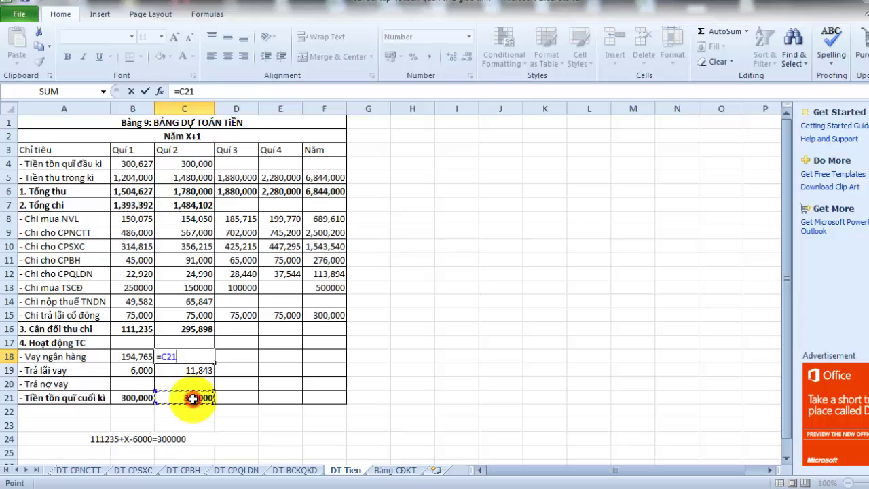
type("+")
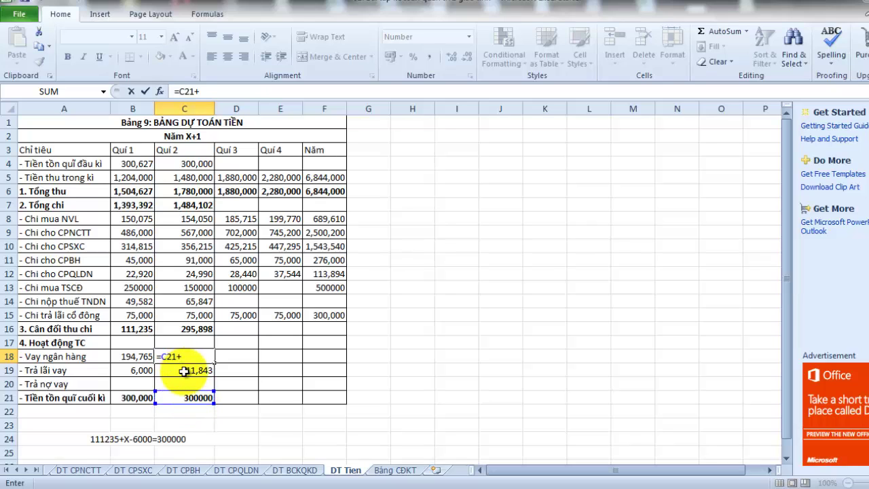
type("-")
left_click(202, 331)
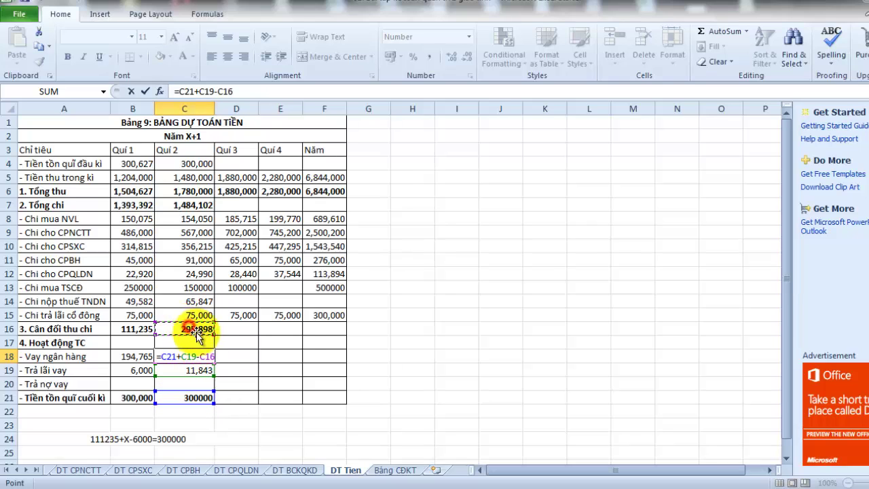
key("Return")
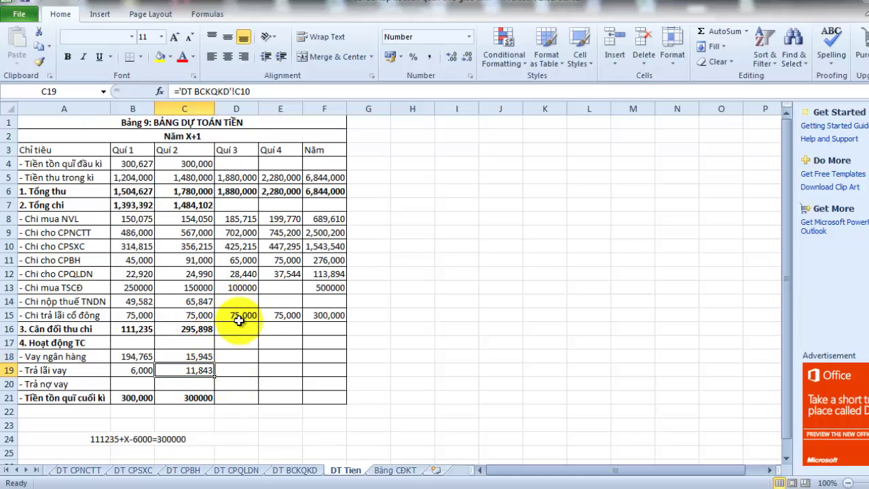
- Calculate Quí 3 Lãi vay in D10 of the DT BCKQKD sheet with =12%/4*'DT Tien'!C18+'DT BCKQKD'!C10
left_click(307, 472)
left_click(255, 246)
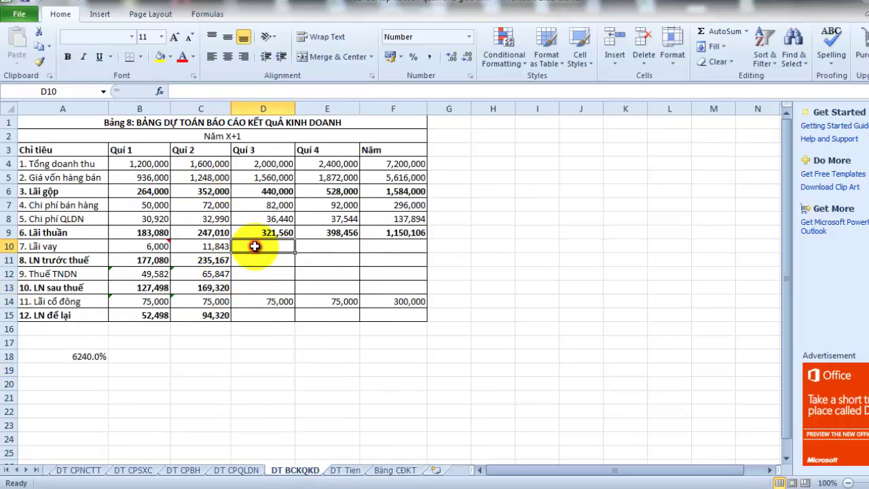
type("=12%/4*")
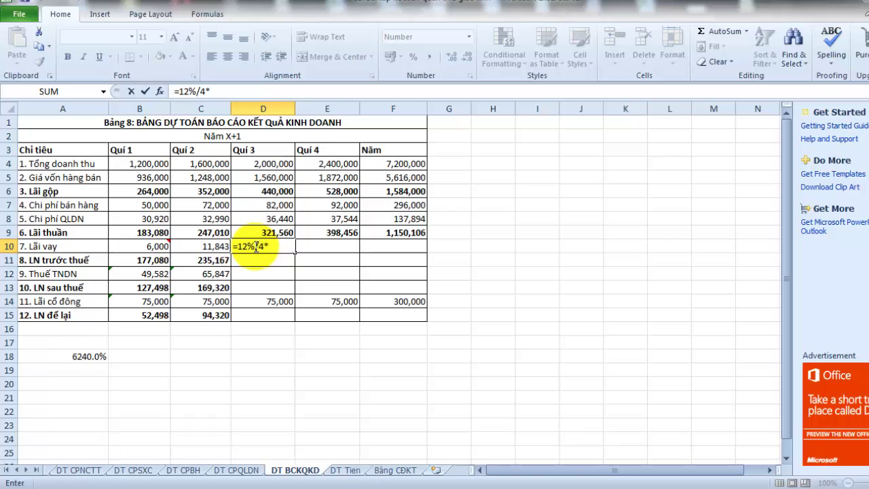
left_click(329, 470)
left_click(185, 358)
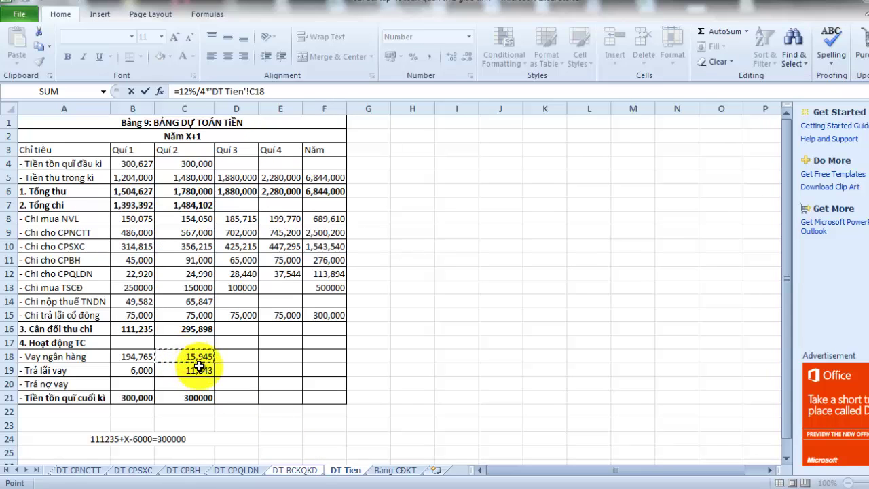
type("+")
left_click(291, 470)
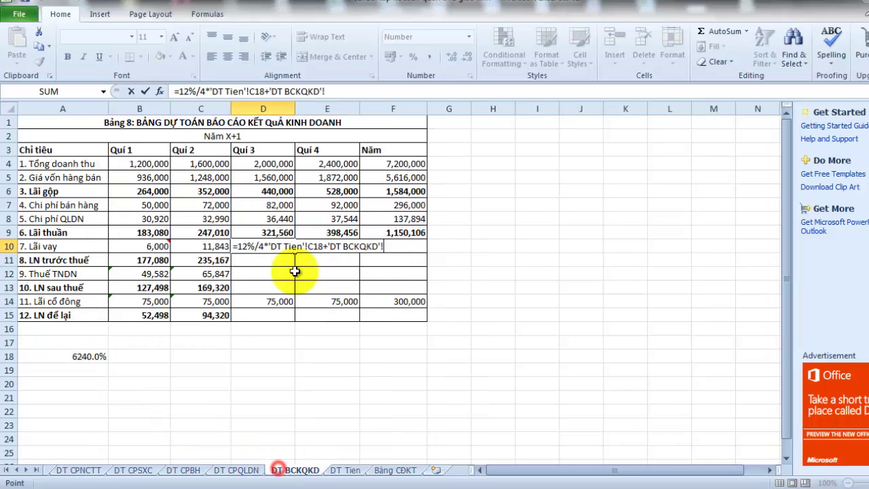
left_click(217, 247)
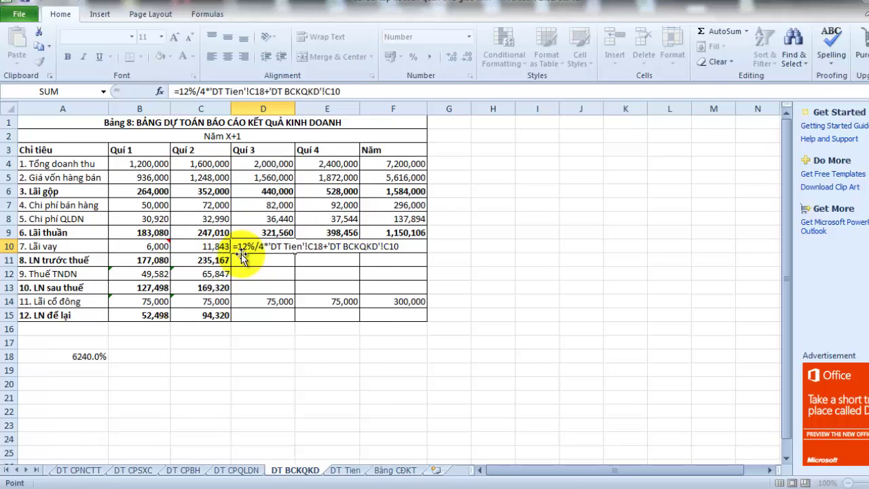
key("Return")
left_click(262, 246)
- Copy the Quí 2 formulas for LN trước thuế, Thuế TNDN, LN sau thuế and LN để lại into Quí 3 (D11:D13 and D15)
left_click(275, 258)
left_click(216, 260)
left_click_drag(231, 266, 292, 265)
left_click(217, 274)
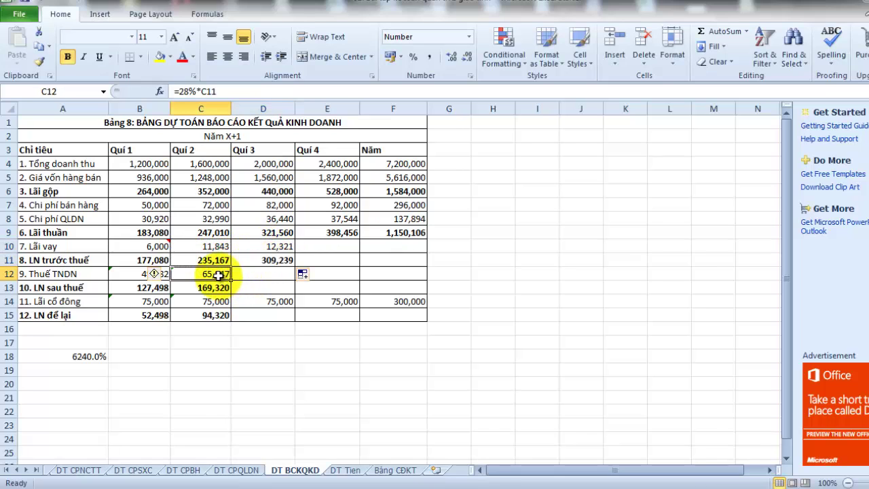
left_click_drag(231, 280, 290, 275)
left_click(216, 288)
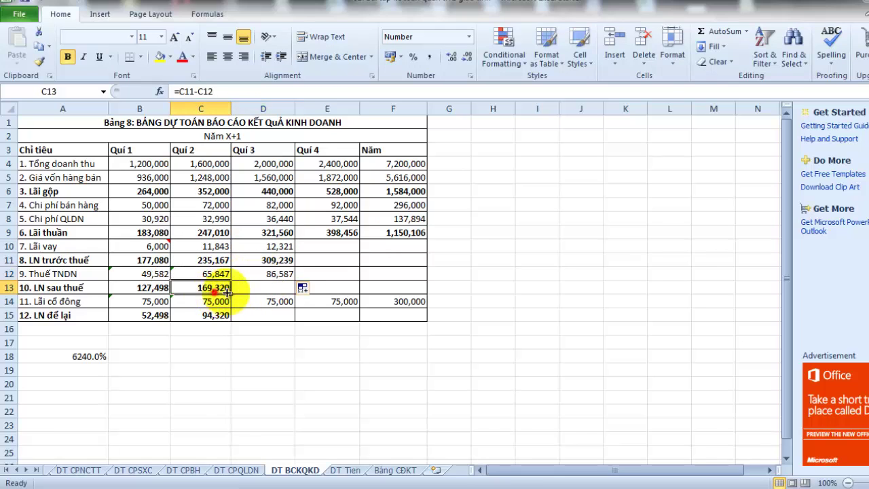
left_click_drag(231, 294, 291, 292)
left_click(219, 318)
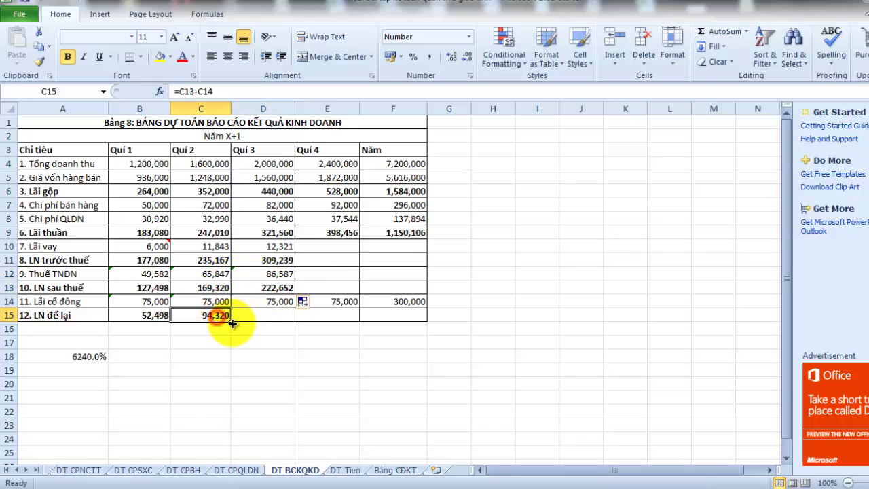
left_click_drag(231, 324, 288, 325)
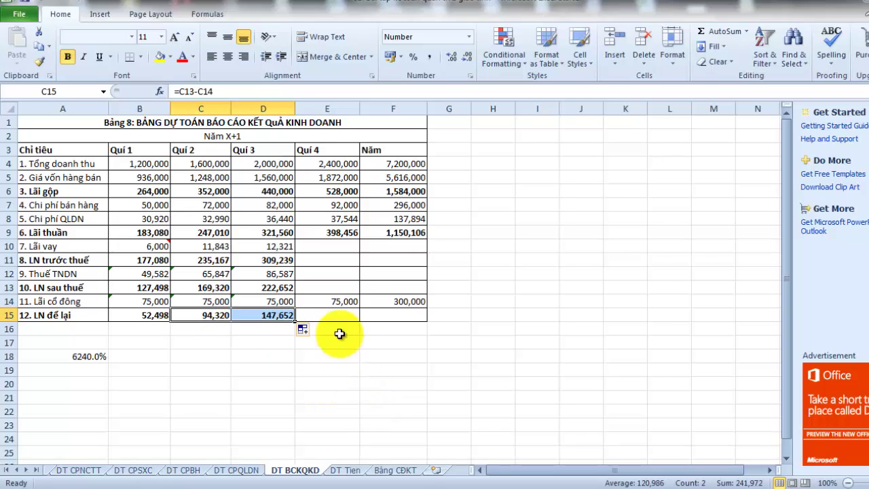
- On the DT Tien sheet, link Quí 3 Tiền tồn quĩ đầu kì in D4 to C21 and copy the Tổng chi formula from C7 into D7
left_click(345, 470)
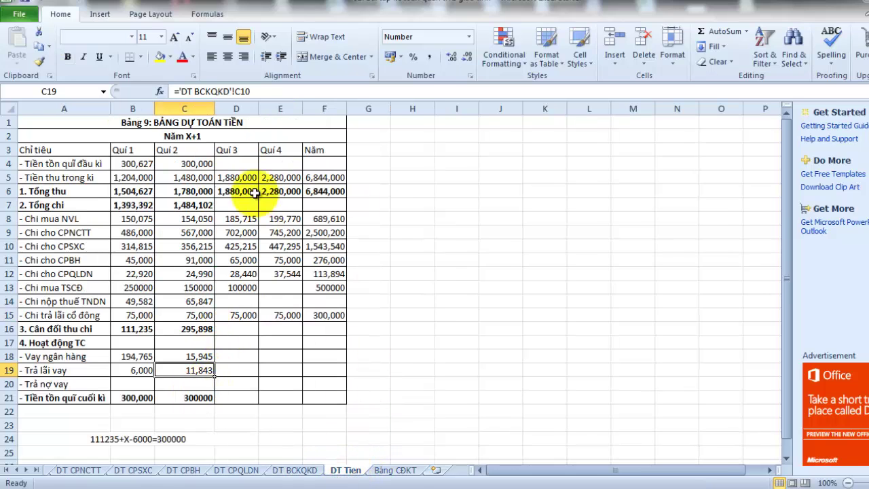
left_click(234, 164)
type("=")
left_click(194, 401)
key("Return")
left_click(204, 206)
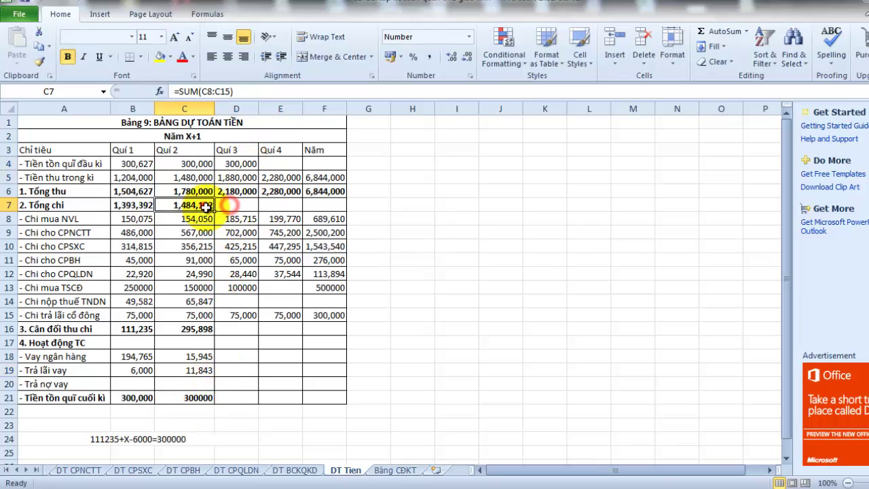
left_click_drag(213, 212, 237, 207)
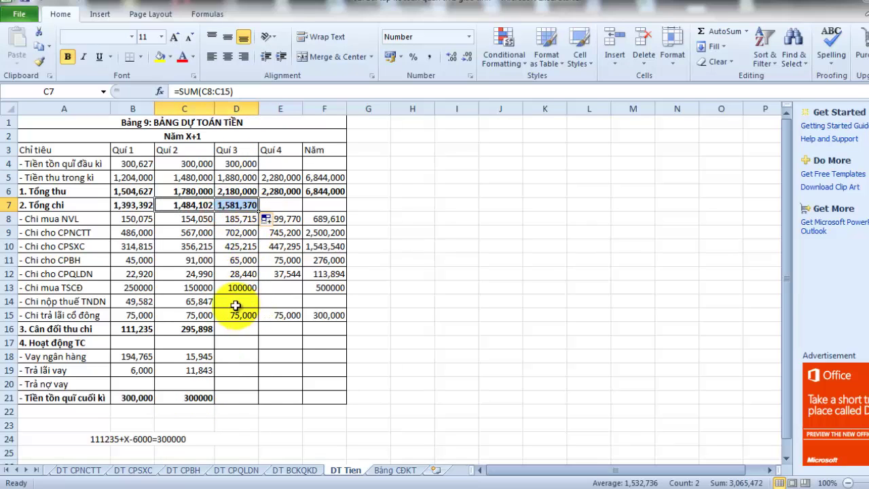
- Link Quí 3 Chi nộp thuế TNDN in D14 to Thuế TNDN (D12) on the DT BCKQKD sheet
left_click(236, 304)
left_click(222, 331)
left_click(233, 301)
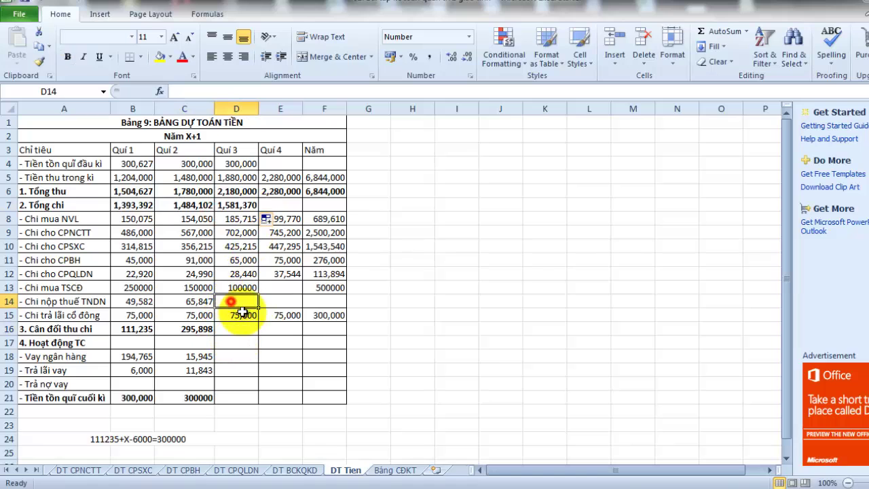
type("=")
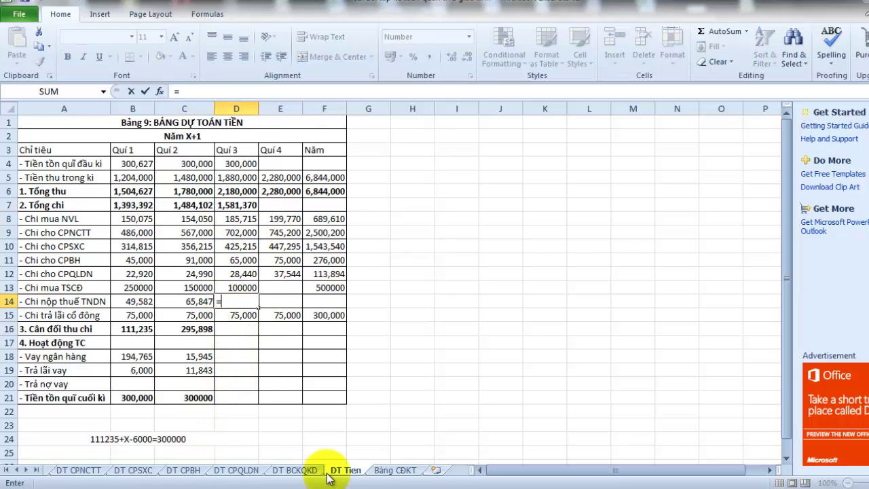
left_click(296, 470)
left_click(269, 275)
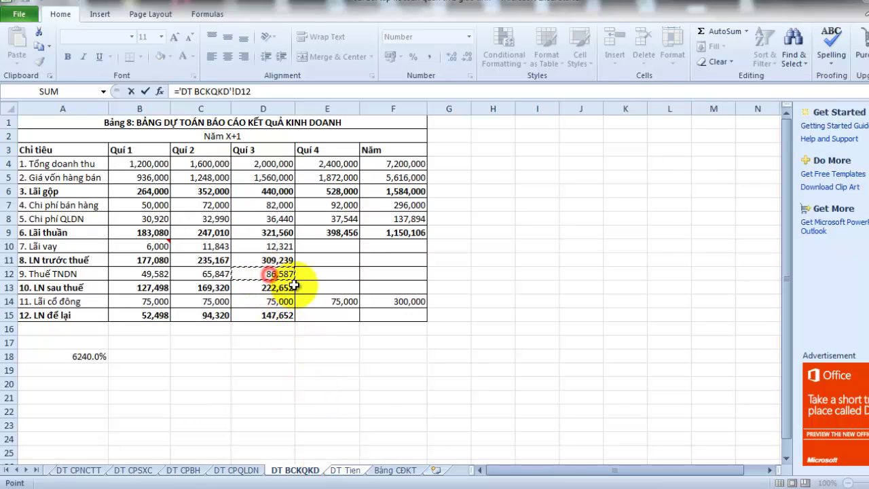
key("Return")
- Copy the Cân đối thu chi formula from C16 into Quí 3 cell D16
left_click(231, 330)
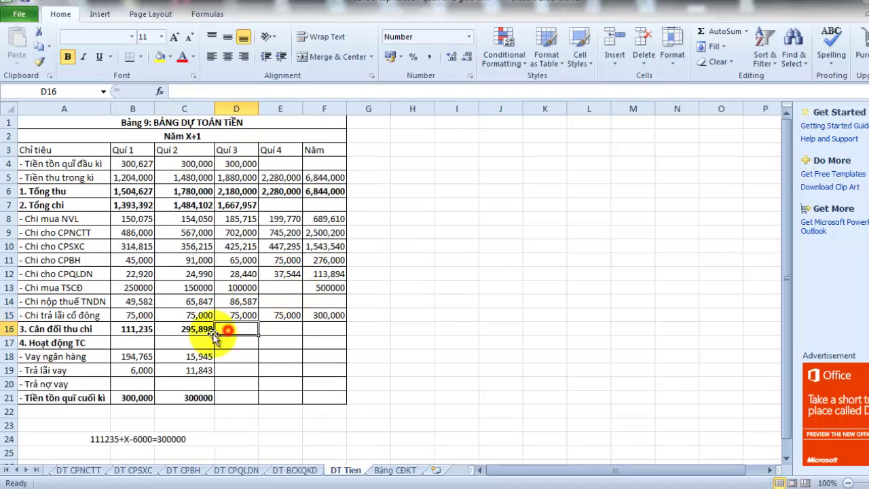
left_click(208, 330)
left_click_drag(214, 335, 256, 339)
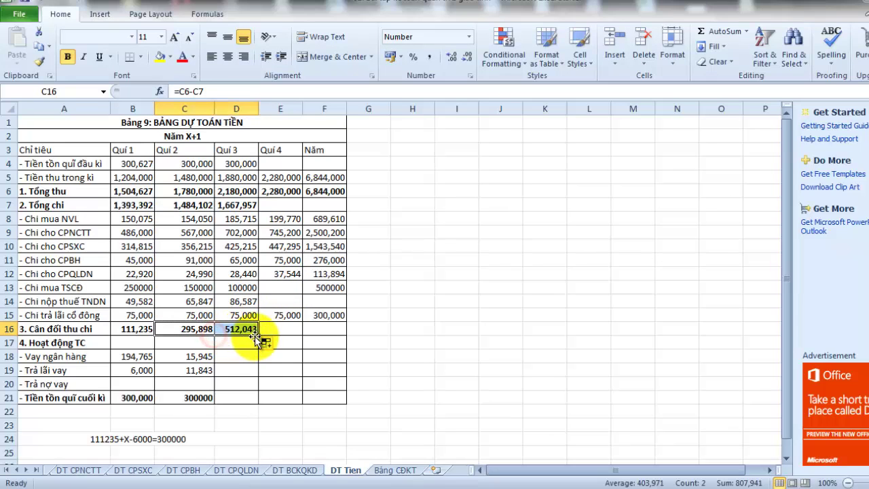
- Enter 0 as the Quí 3 Vay ngân hàng amount in D18
left_click(229, 357)
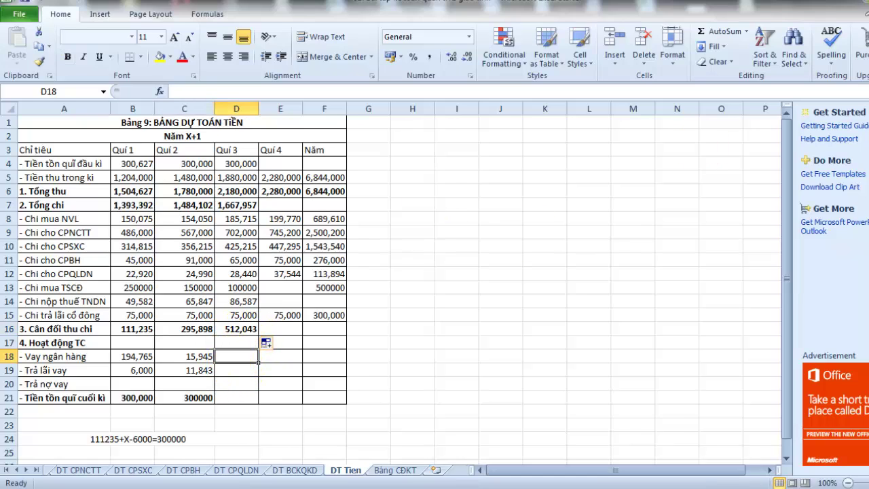
double_click(236, 355)
type("=")
key("BackSpace")
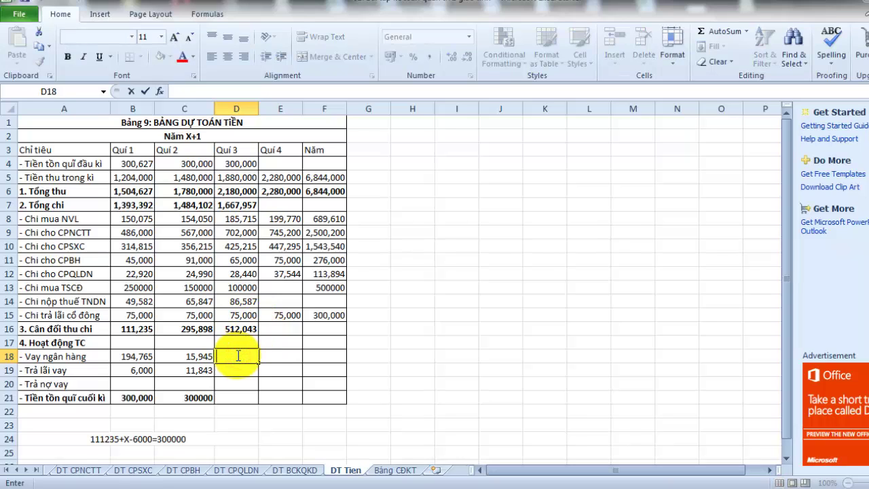
type("0")
left_click(231, 372)
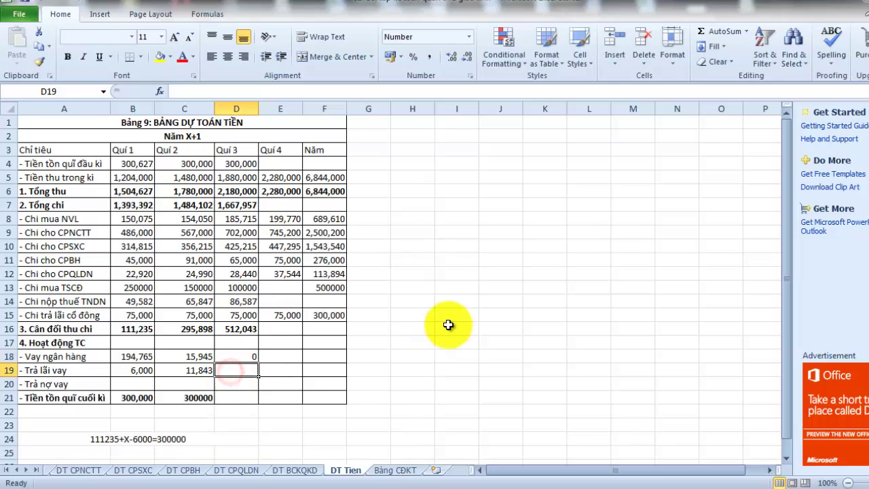
- Enter 100000 as the Quí 3 Trả nợ vay amount in D20
left_click(239, 384)
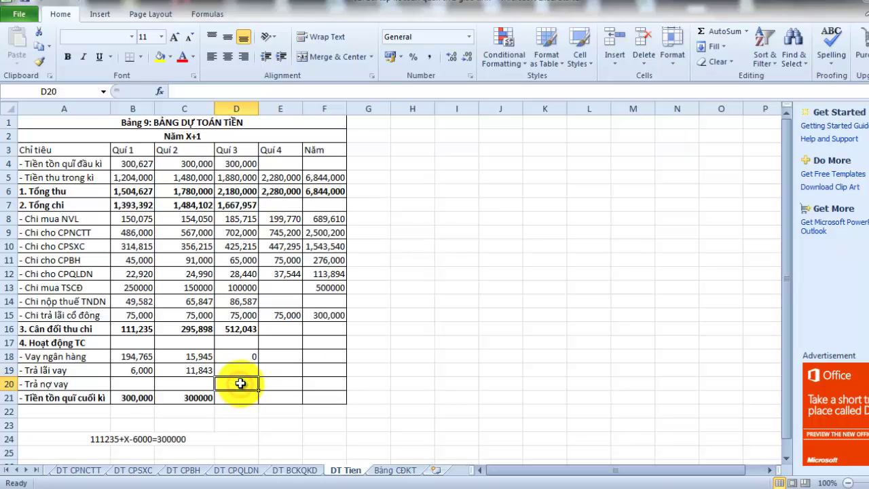
type("100000")
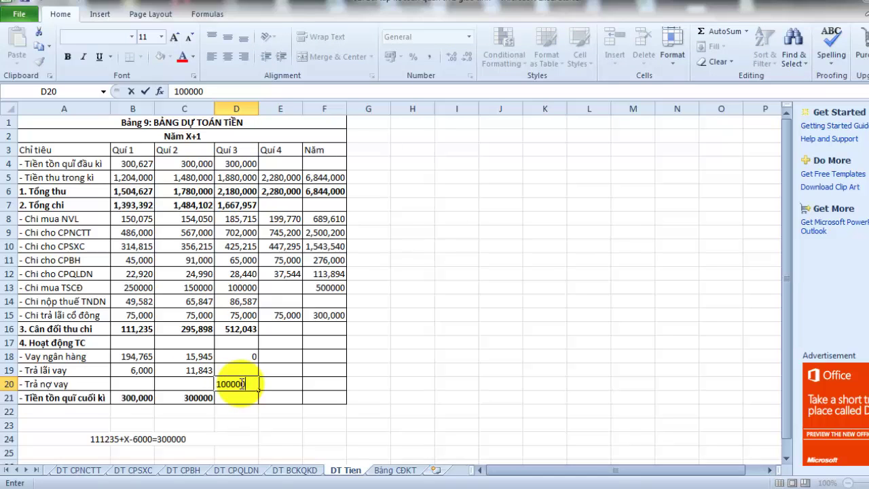
key("Return")
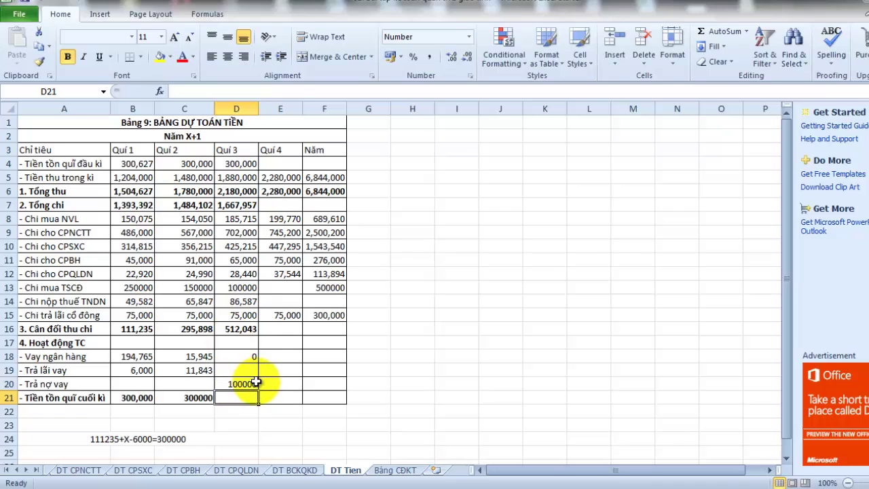
left_click(243, 384)
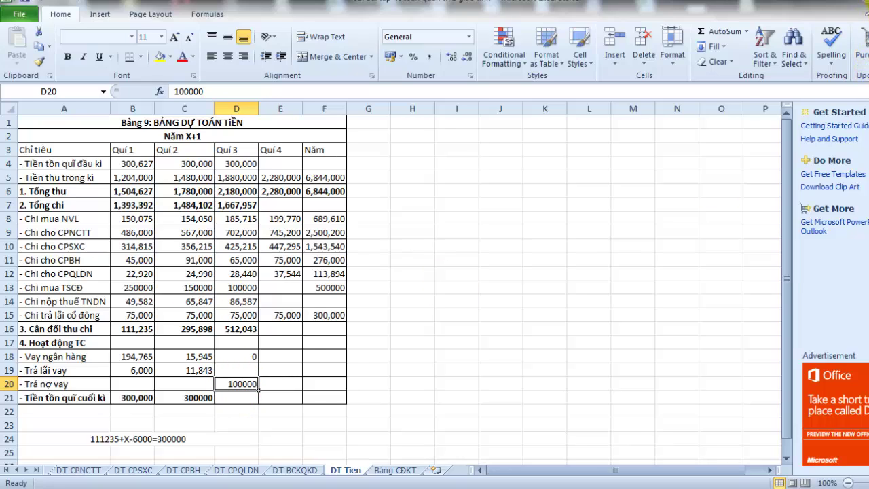
- Calculate Quí 4 Lãi vay in E10 of the DT BCKQKD sheet with =D10-12%/4*100000
left_click(301, 470)
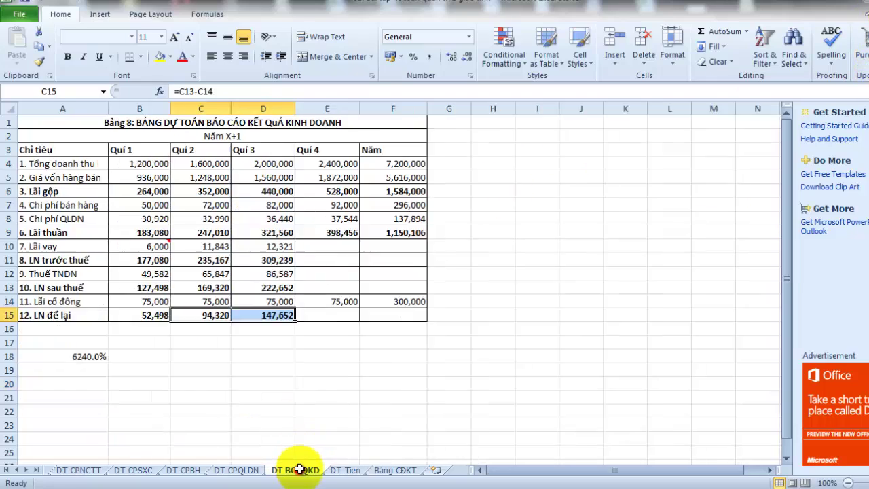
left_click(311, 246)
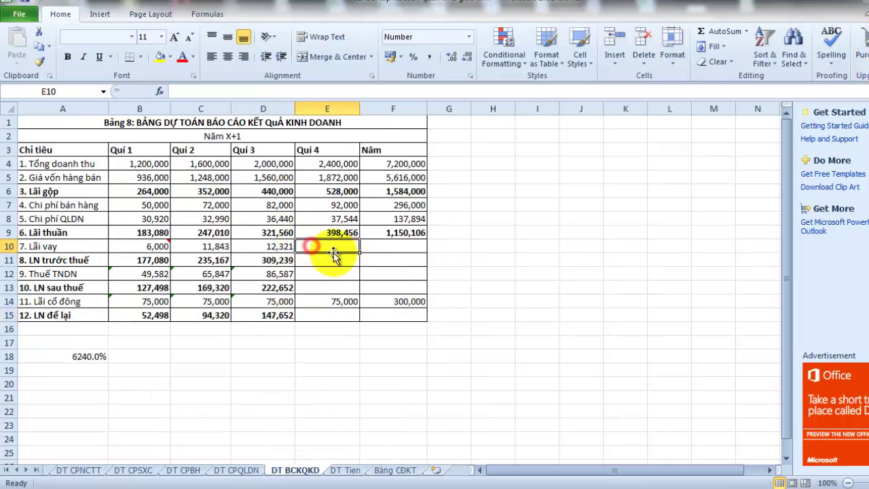
type("=")
left_click(273, 247)
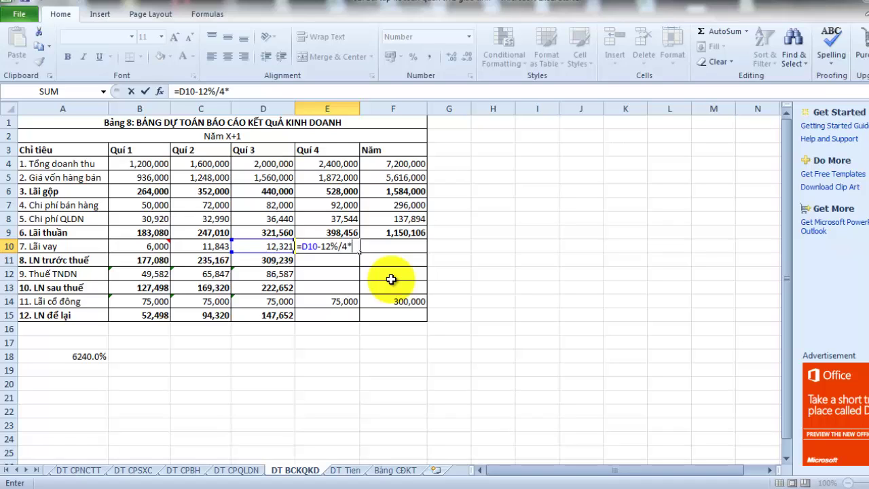
type("000")
key("Return")
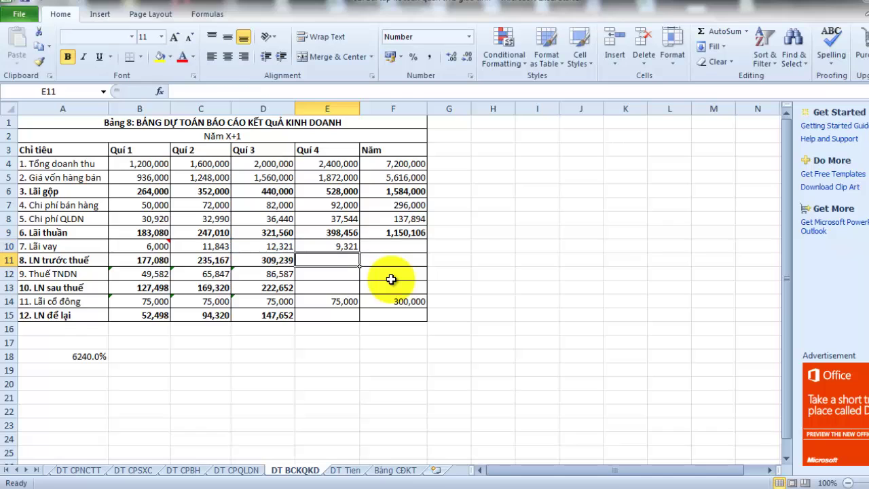
left_click(329, 245)
- Copy the Quí 3 formulas for LN trước thuế, Thuế TNDN, LN sau thuế and LN để lại into Quí 4 (E11:E13 and E15)
left_click(288, 262)
left_click_drag(295, 267, 341, 266)
left_click(279, 274)
left_click_drag(294, 280, 329, 289)
left_click(289, 289)
left_click(281, 315)
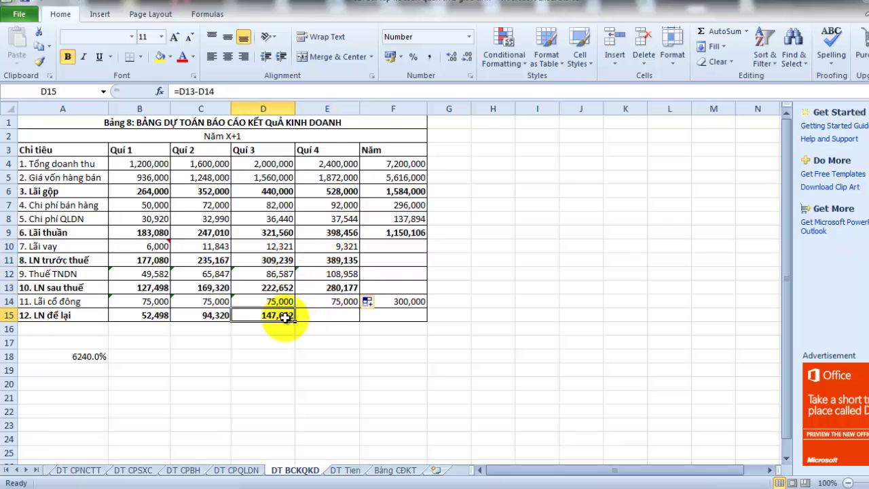
left_click_drag(295, 321, 355, 324)
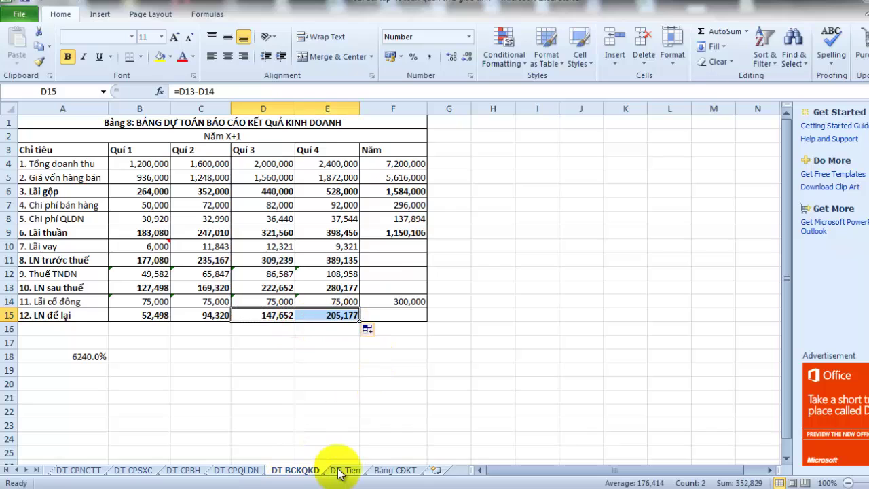
left_click(401, 248)
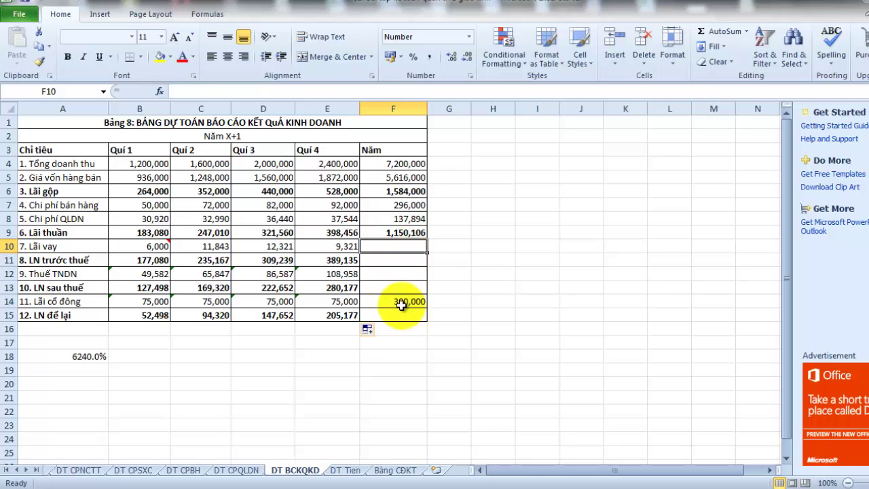
- Try to link Quí 4 Chi nộp thuế TNDN in E14 of the DT Tien sheet to E12 on the DT BCKQKD sheet
left_click(345, 470)
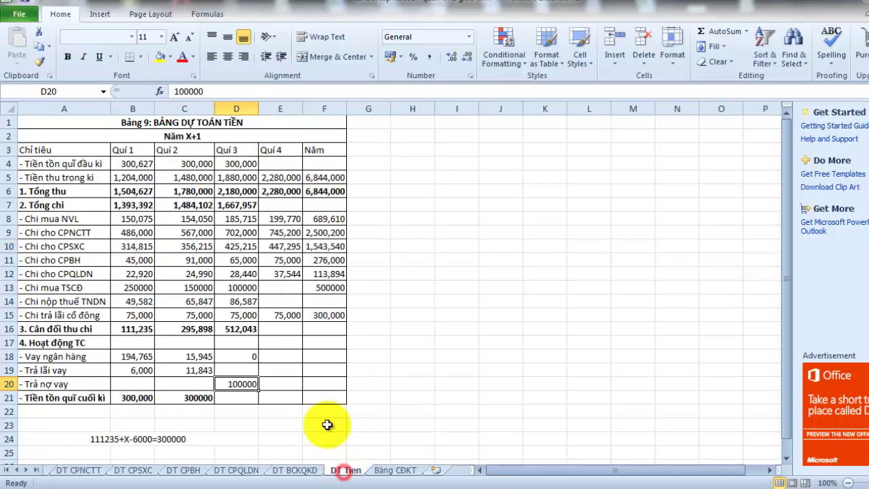
left_click(273, 302)
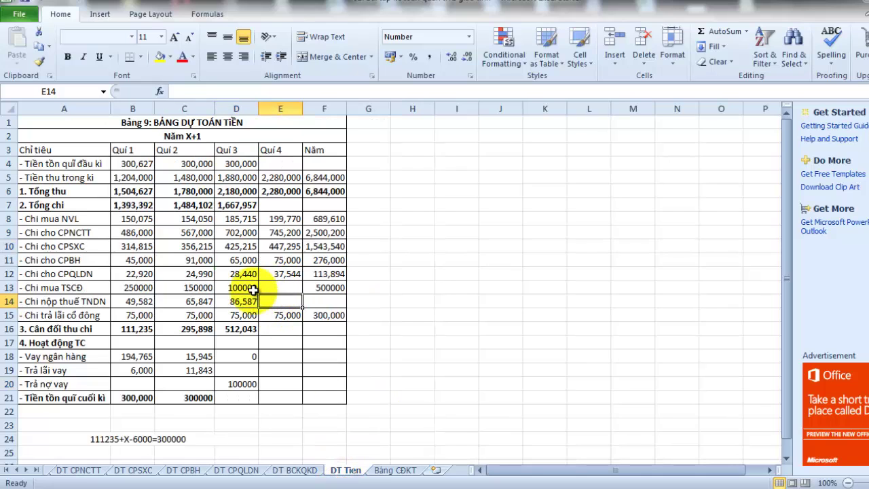
type("=")
left_click(295, 470)
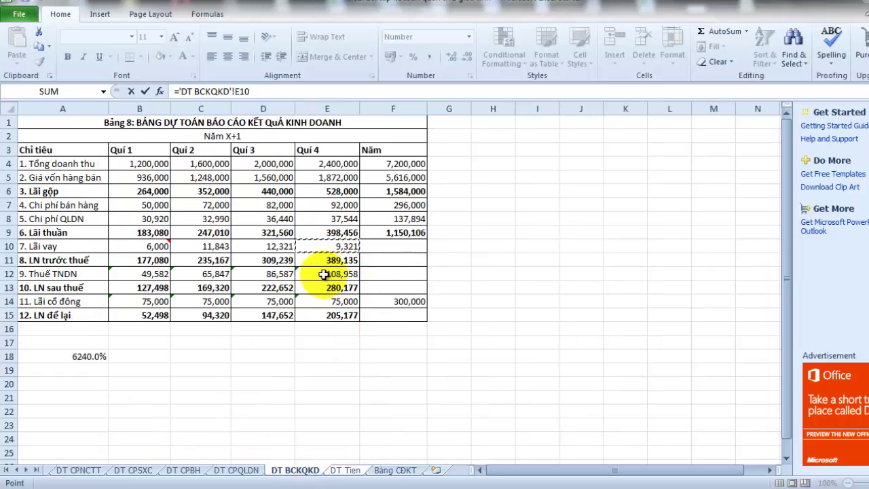
left_click(338, 274)
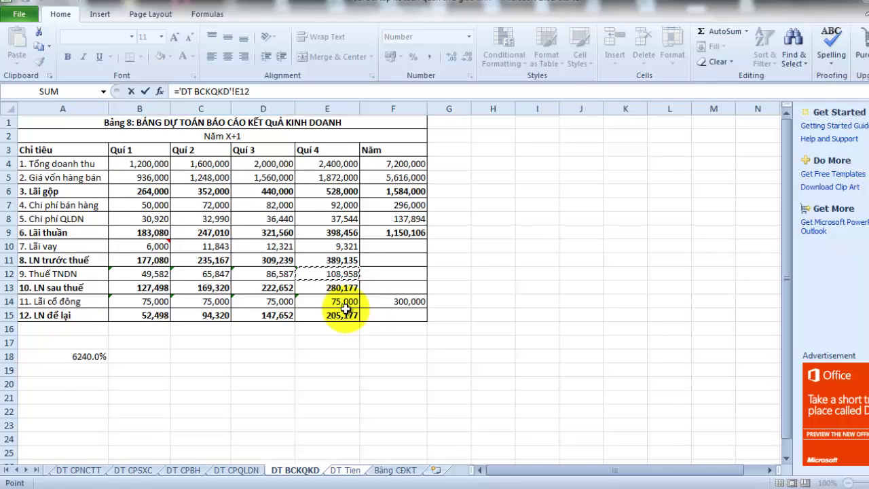
key("Return")
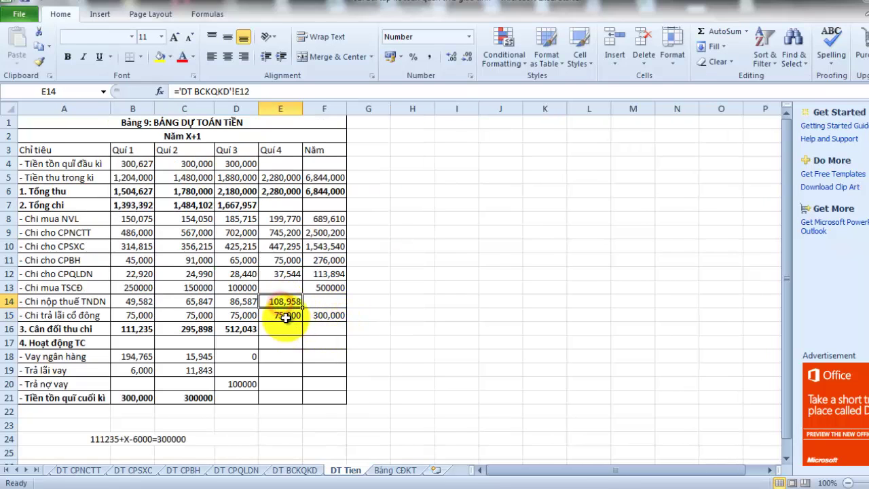
- Try copying the Cân đối thu chi formula from D16 into E16, and undo it together with the Quí 4 tax link in E14
left_click(285, 317)
left_click(243, 327)
left_click_drag(258, 335, 292, 333)
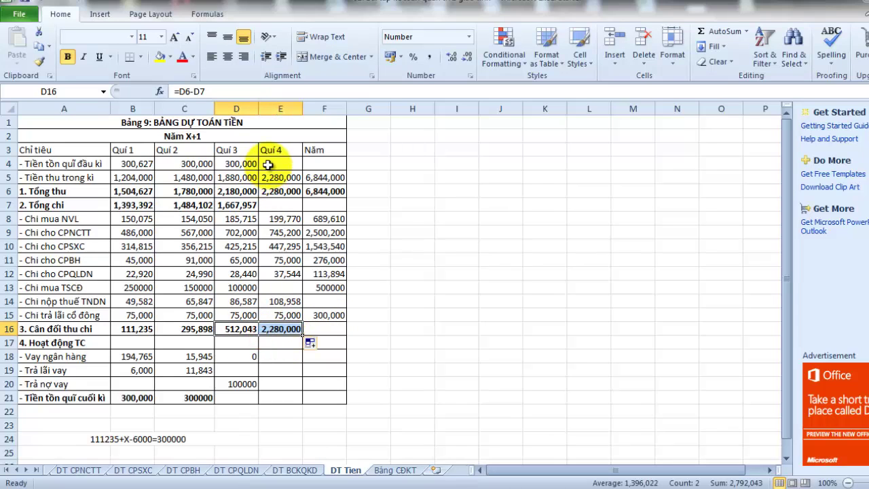
left_click(269, 304)
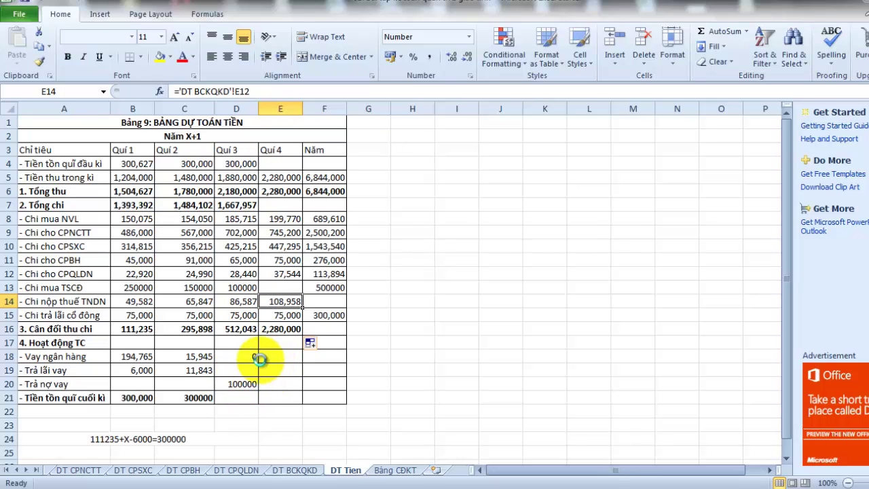
key("ctrl+z")
key("ctrl+z")
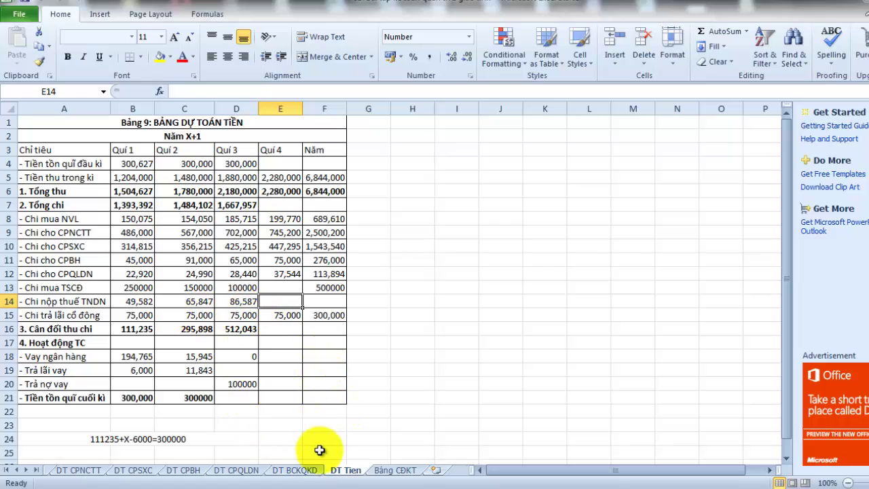
- Try to link Quí 3 Trả lãi vay in D19 to E10 on the DT BCKQKD sheet
left_click(246, 367)
type("=")
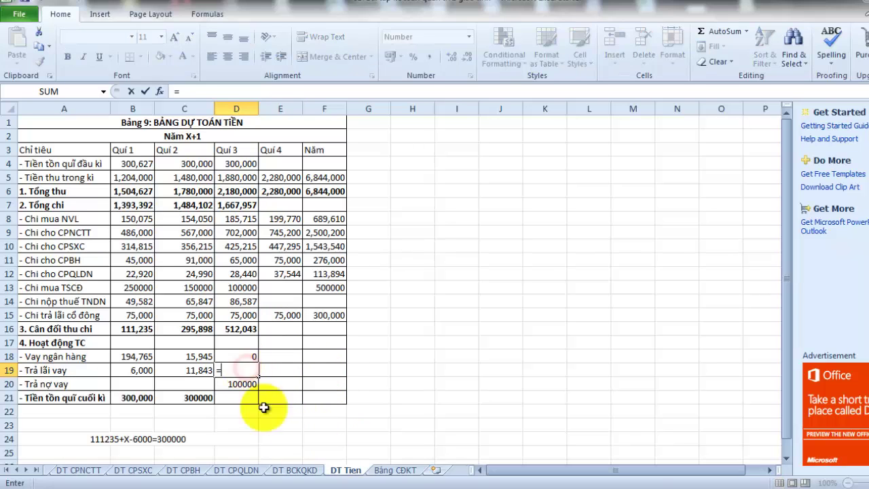
left_click(308, 470)
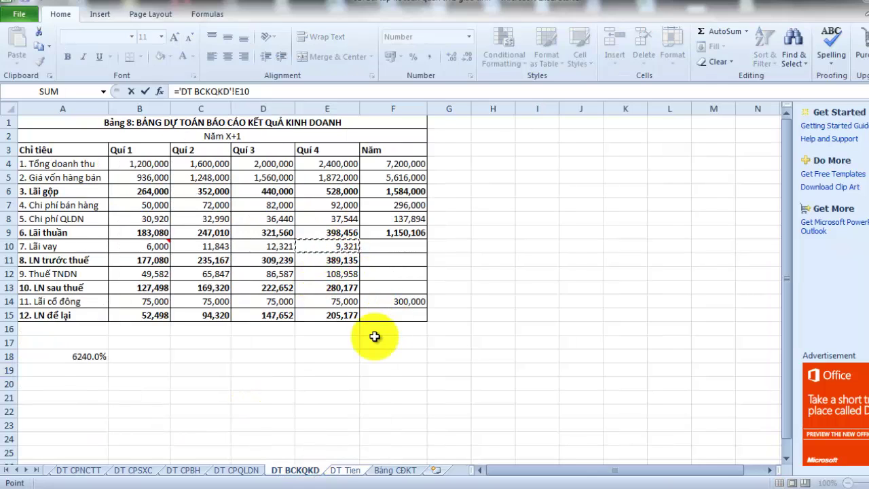
key("Return")
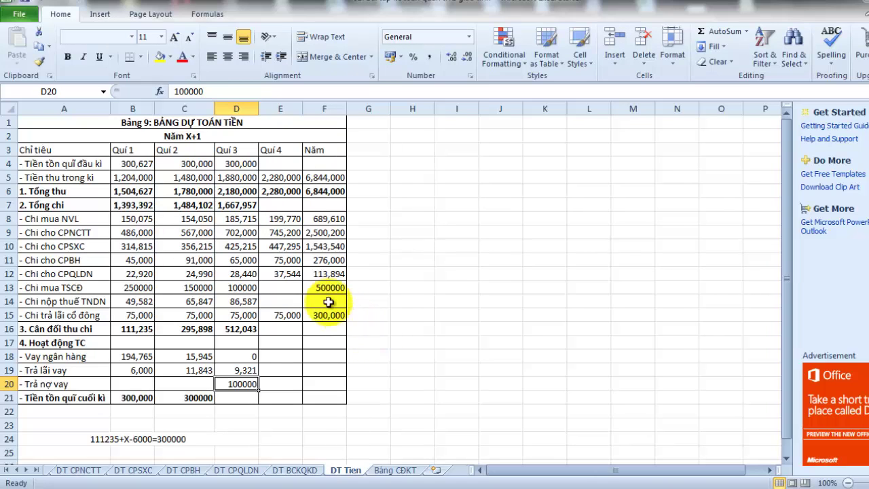
- Compare the link in D19 with the Quí 3 Lãi vay formula in D10 on the DT BCKQKD sheet
left_click(245, 371)
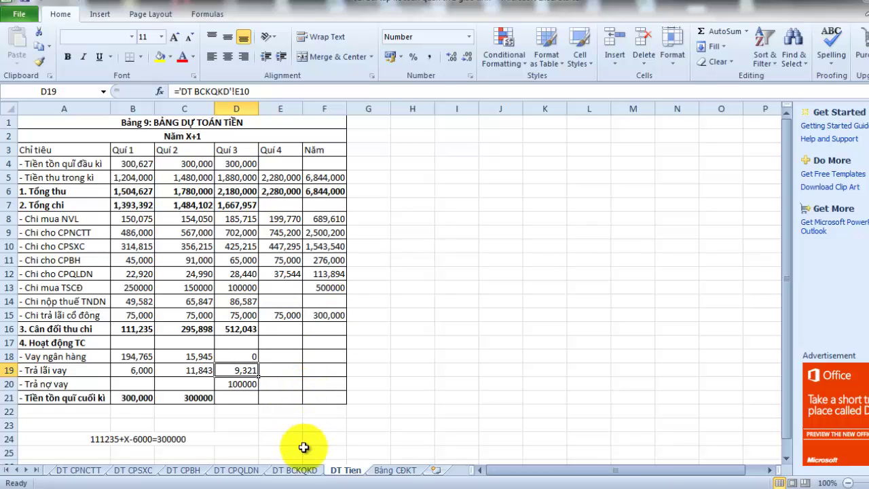
left_click(294, 470)
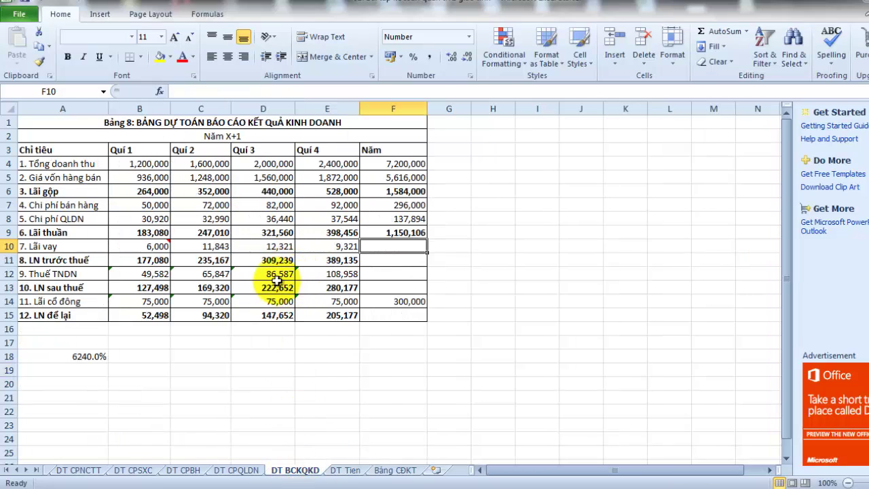
left_click(267, 249)
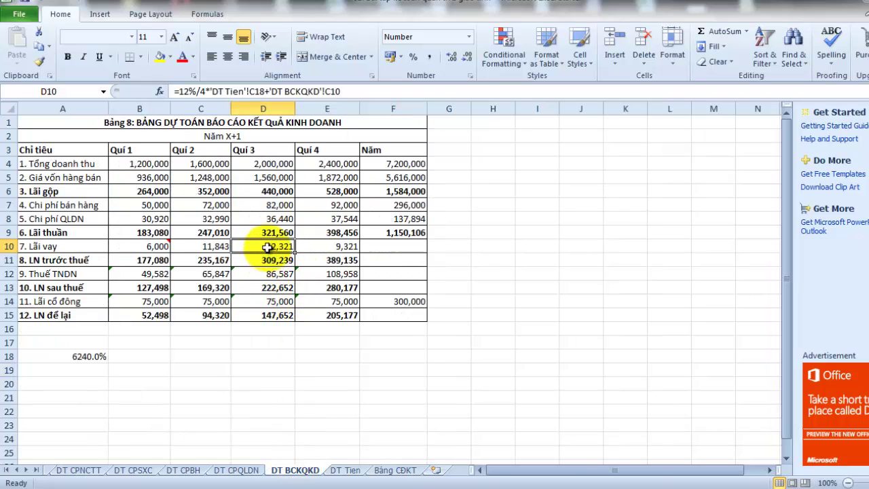
left_click(333, 472)
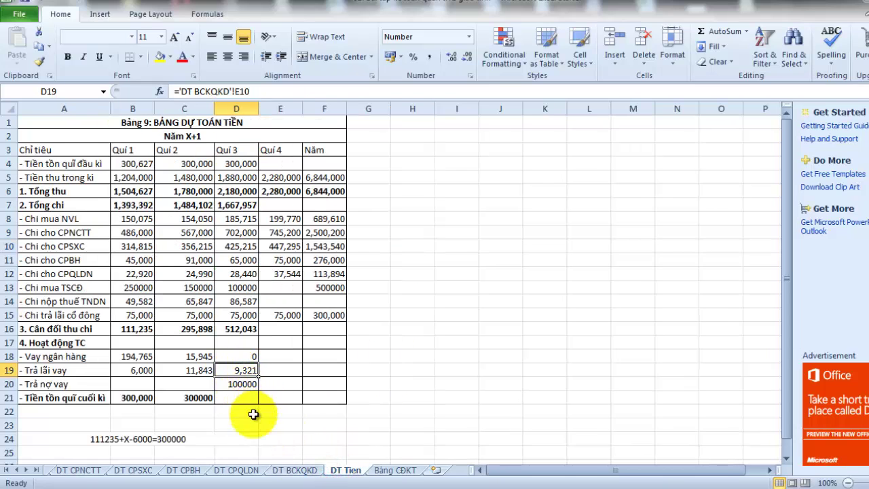
left_click(302, 471)
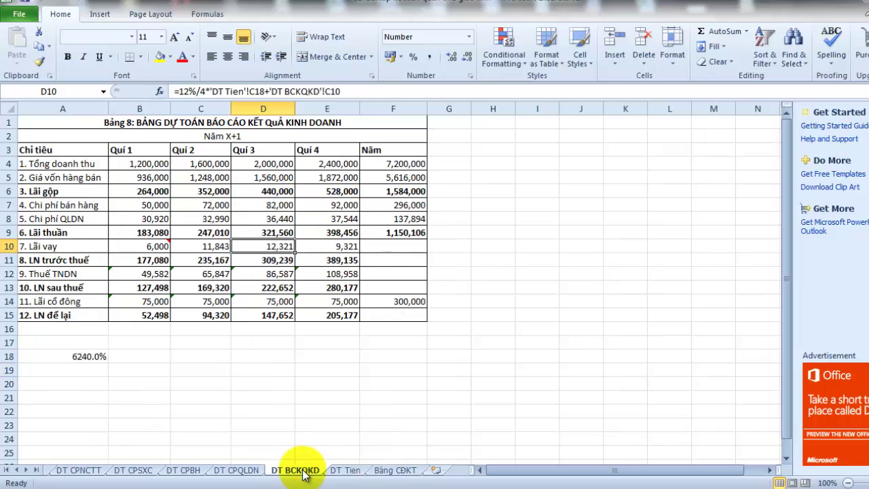
left_click(343, 470)
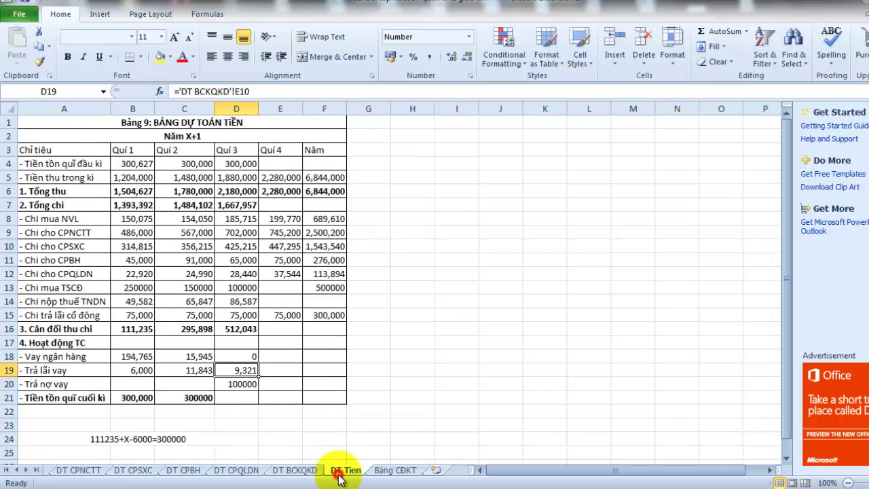
- Link Quí 3 Trả lãi vay in D19 of the DT Tien sheet to D10 on the DT BCKQKD sheet
left_click(226, 370)
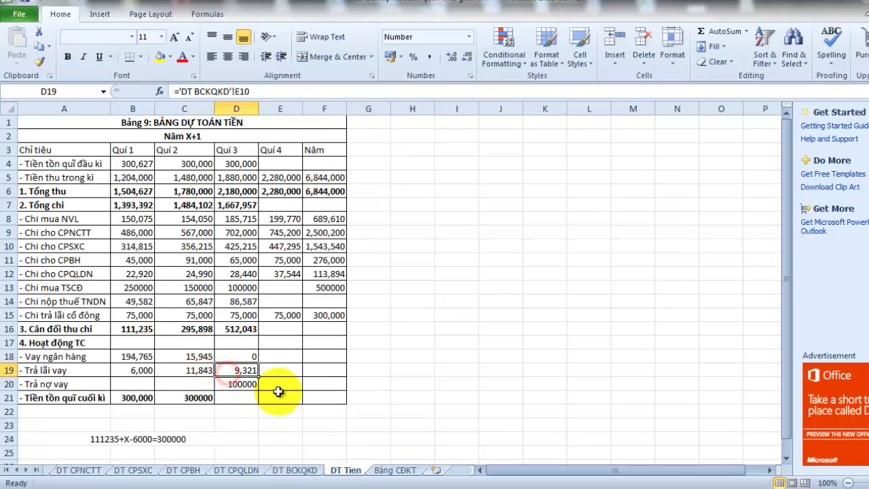
type("=")
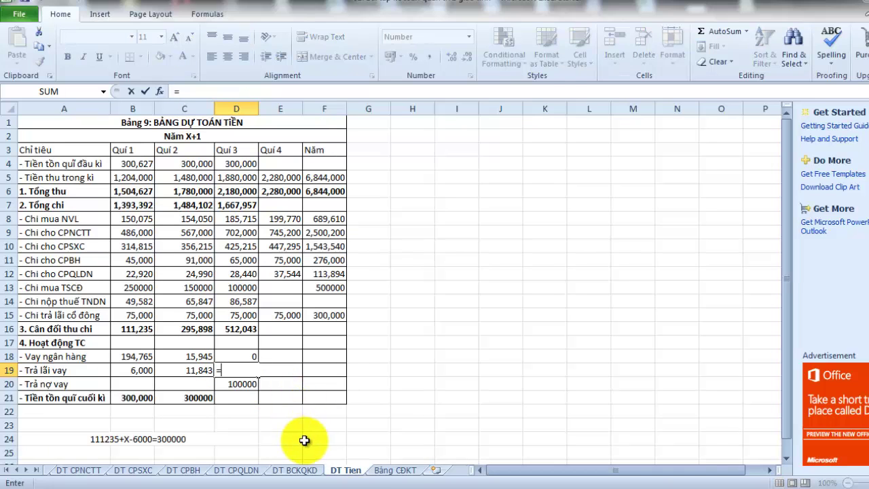
left_click(303, 470)
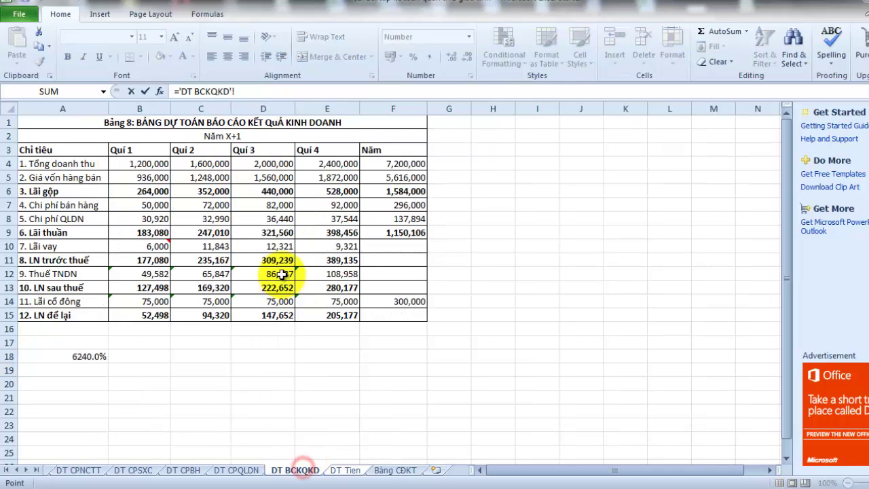
key("Return")
left_click(236, 371)
left_click(236, 380)
left_click(236, 372)
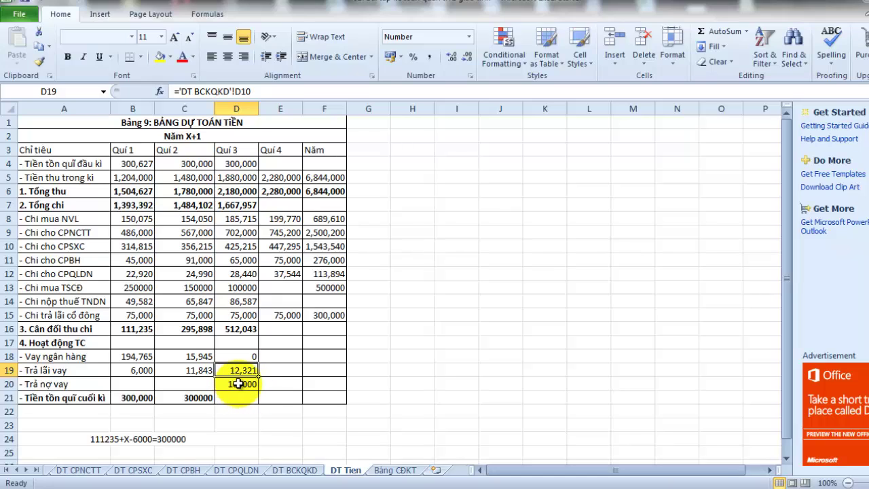
- Calculate Quí 3 Tiền tồn quĩ cuối kì in D21 with =D16-D19-D20
left_click(238, 383)
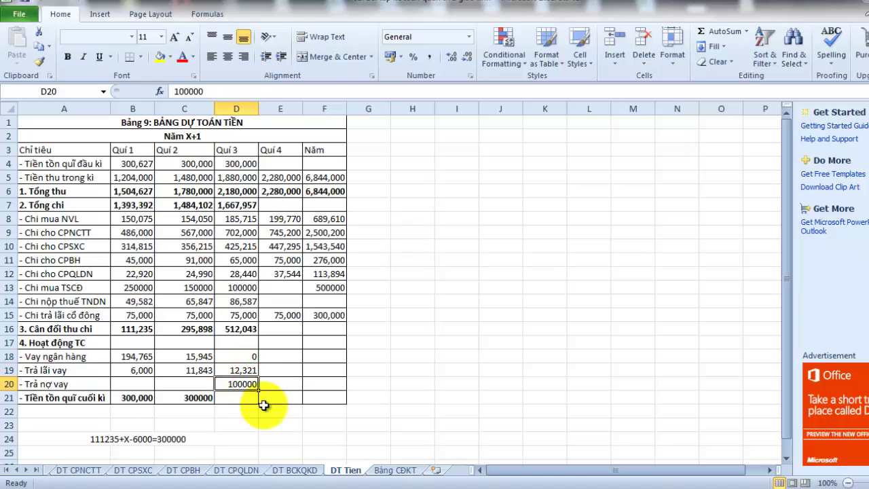
left_click(245, 400)
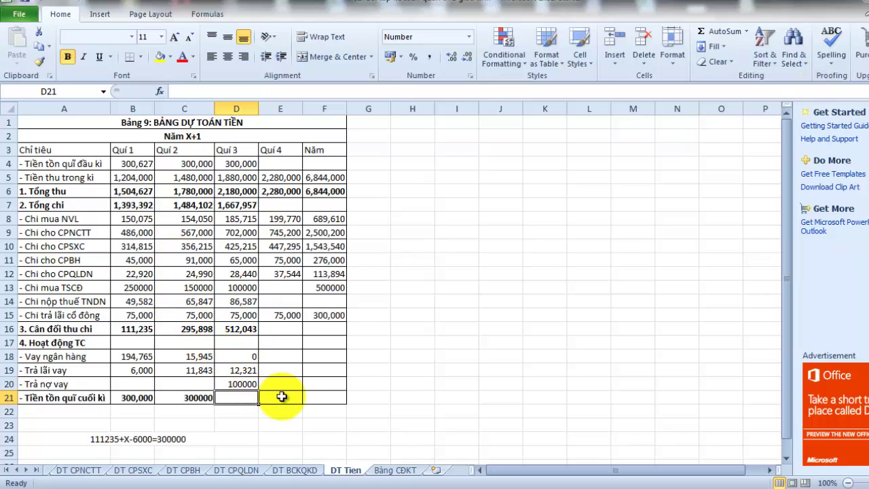
type("=")
left_click(231, 330)
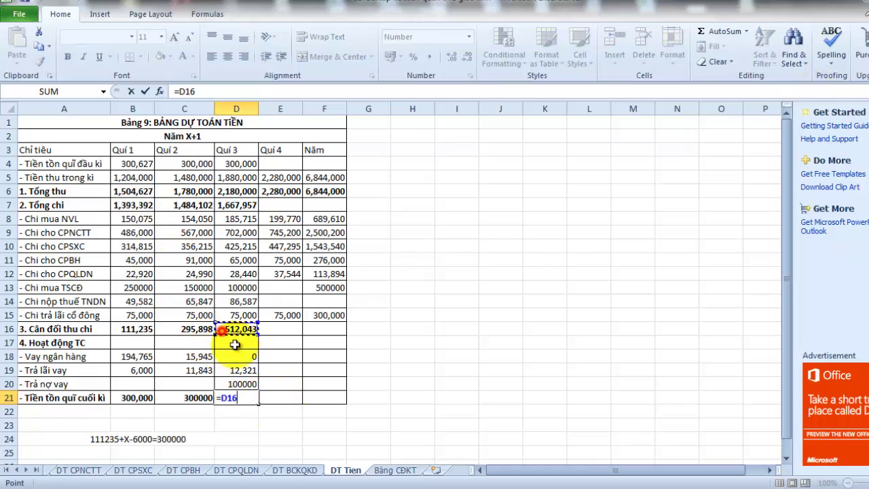
type("-")
left_click(241, 372)
type("-")
left_click(246, 383)
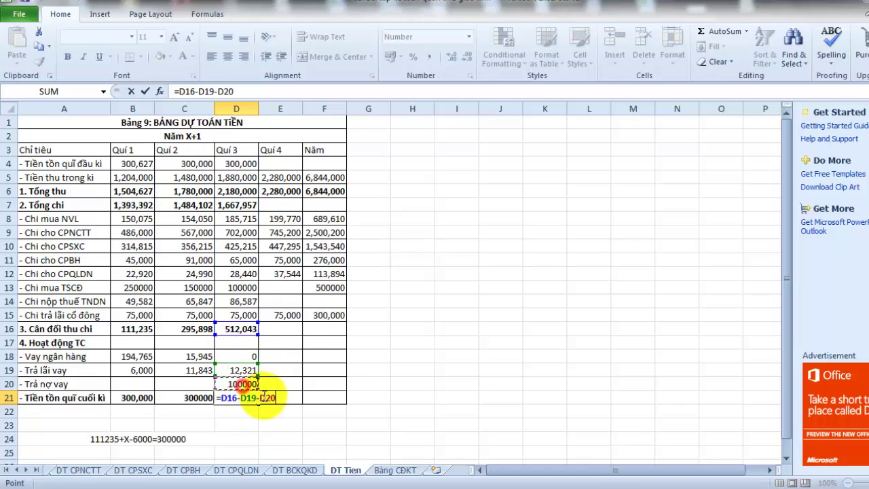
key("Return")
- Carry the Quí 3 closing cash into Quí 4 Tiền tồn quĩ đầu kì in E4 with =D21
left_click(277, 163)
type("=")
left_click(241, 397)
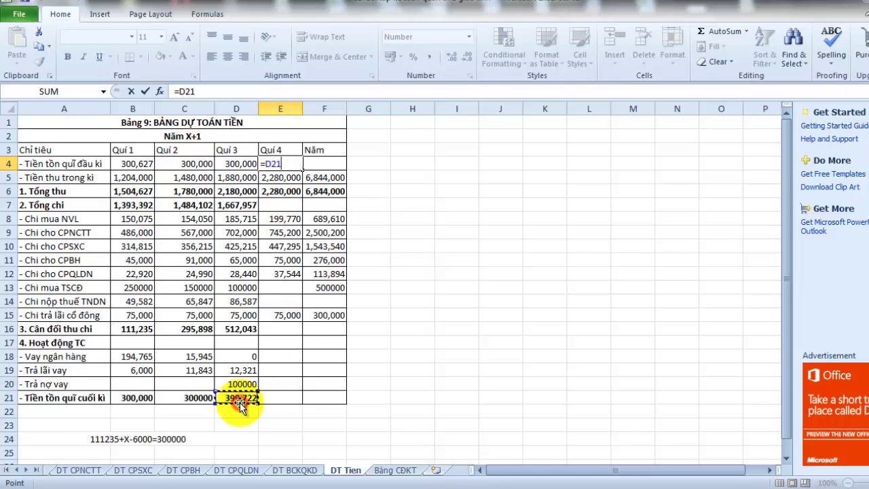
key("Return")
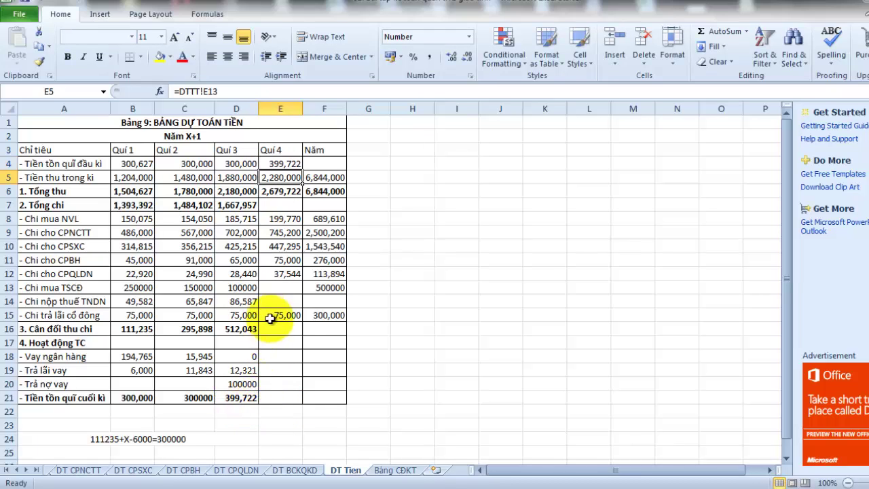
- Link Quí 4 Chi nộp thuế TNDN in E14 of the DT Tien sheet to E12 on the DT BCKQKD sheet
left_click(299, 470)
left_click(322, 246)
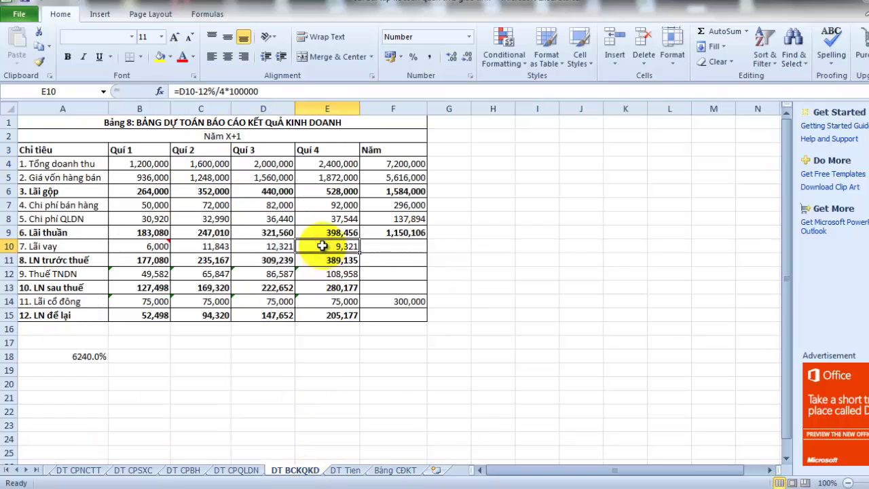
left_click(348, 469)
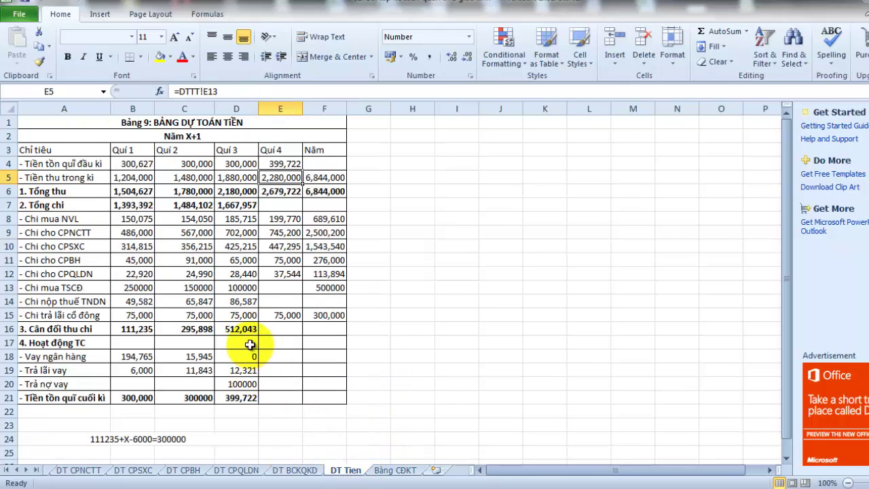
left_click(270, 301)
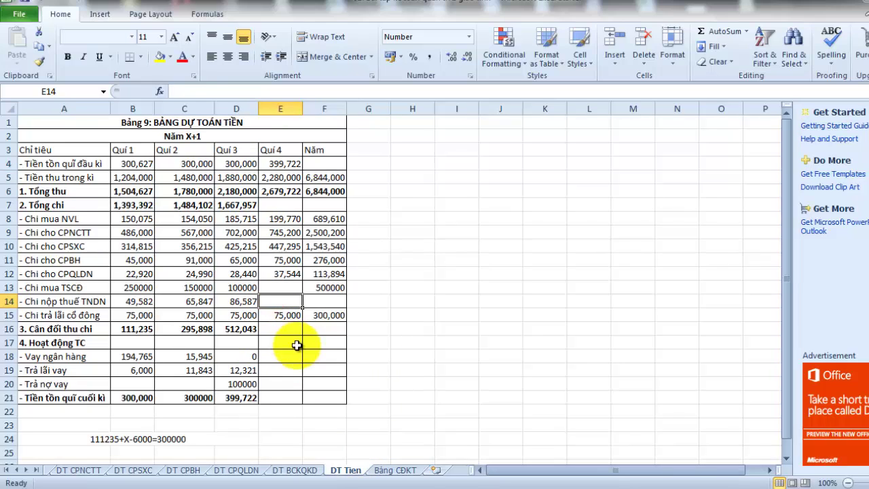
type("=")
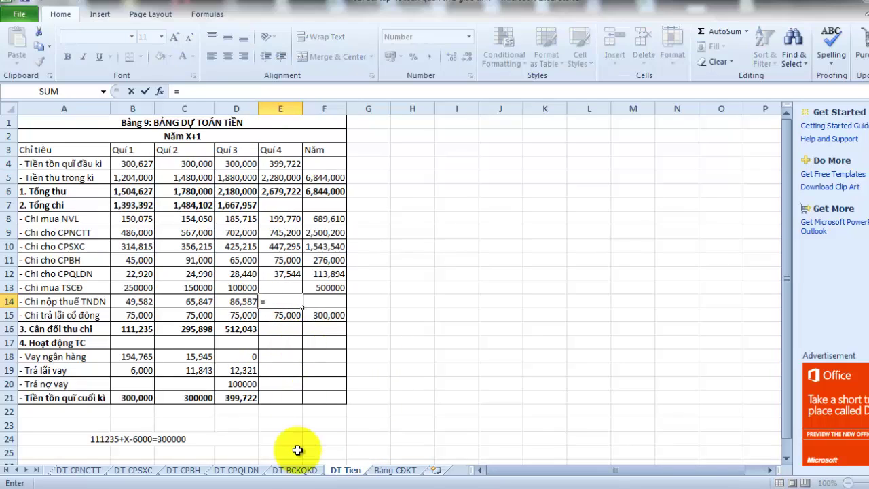
left_click(297, 474)
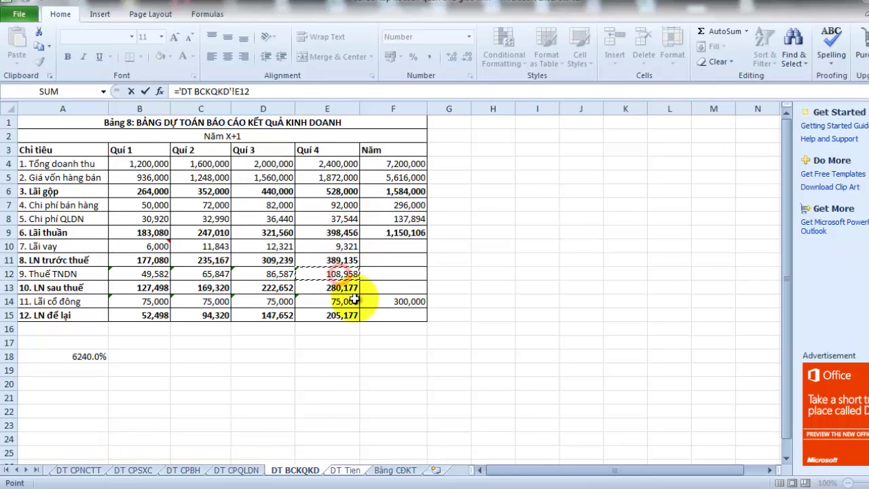
key("Return")
- Copy the Quí 3 formulas for Cân đối thu chi and Tổng chi from D16 and D7 into E16 and E7
left_click(286, 330)
left_click(241, 330)
left_click_drag(259, 335, 292, 332)
left_click(257, 212)
left_click_drag(257, 212, 282, 208)
left_click(280, 331)
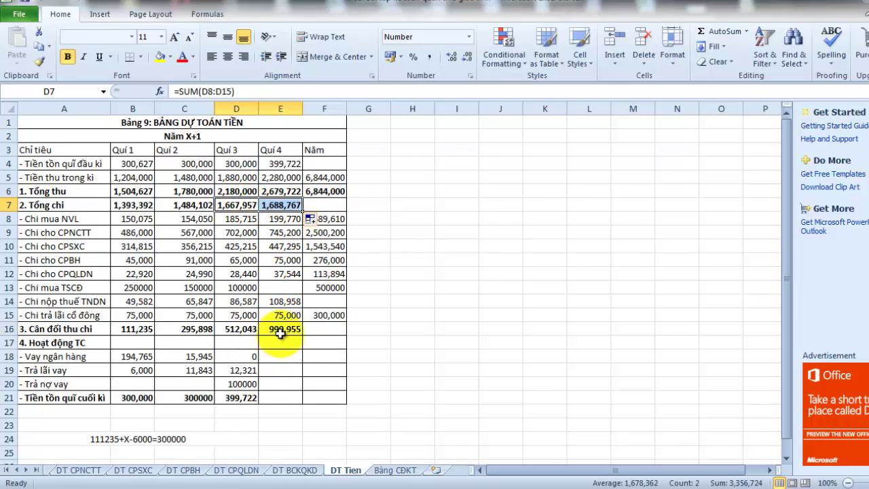
- Enter 300000 for Quí 4 Trả nợ vay in E20 and 0 for Quí 4 Vay ngân hàng in E18
left_click(277, 371)
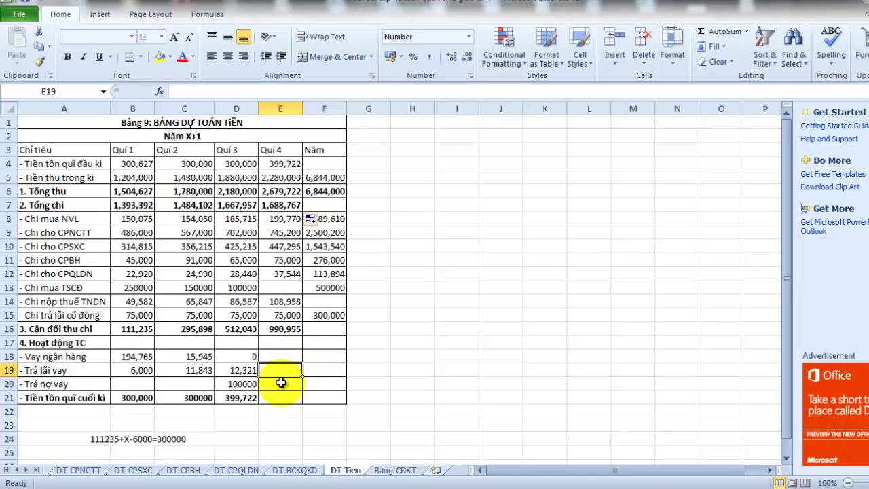
type("300000")
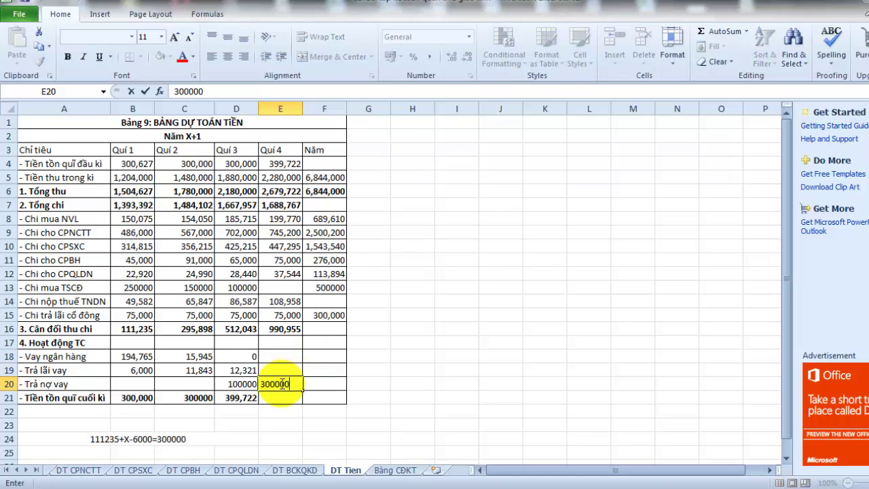
key("Return")
left_click(275, 369)
left_click(284, 356)
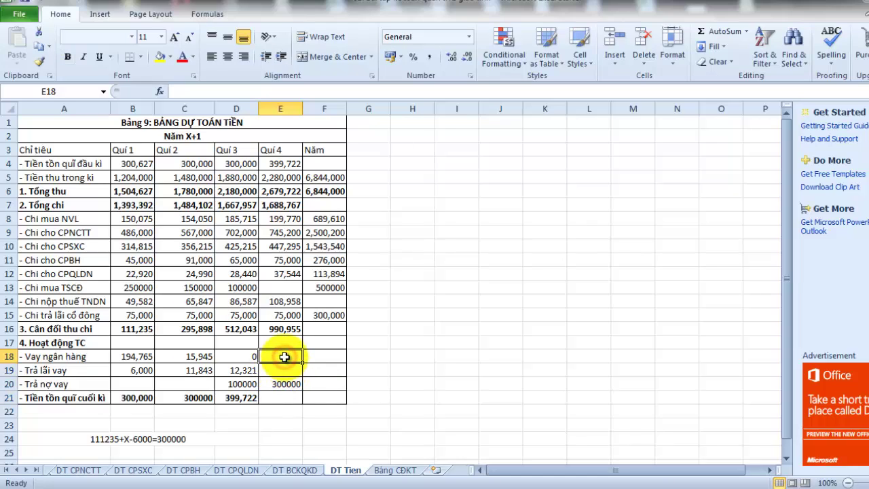
left_click(281, 373)
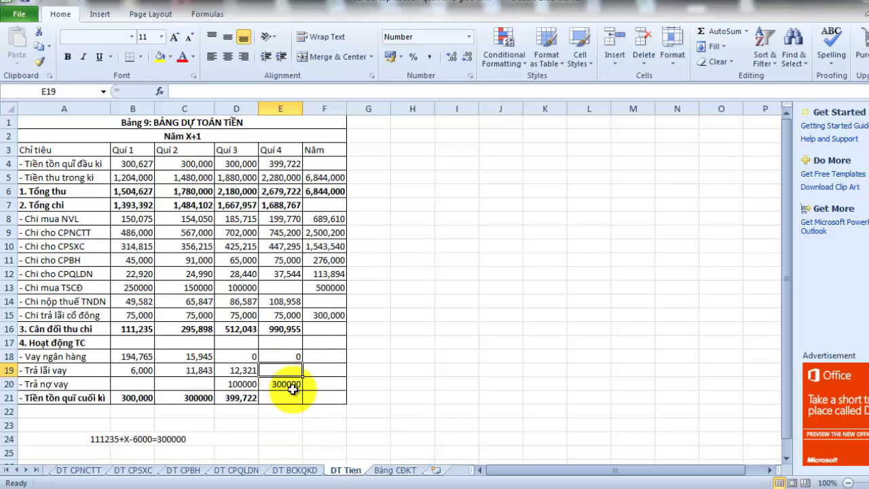
- Check the Quí 4 Lãi vay formula in E10 of the DT BCKQKD sheet, and return to the DT Tien sheet
left_click(311, 473)
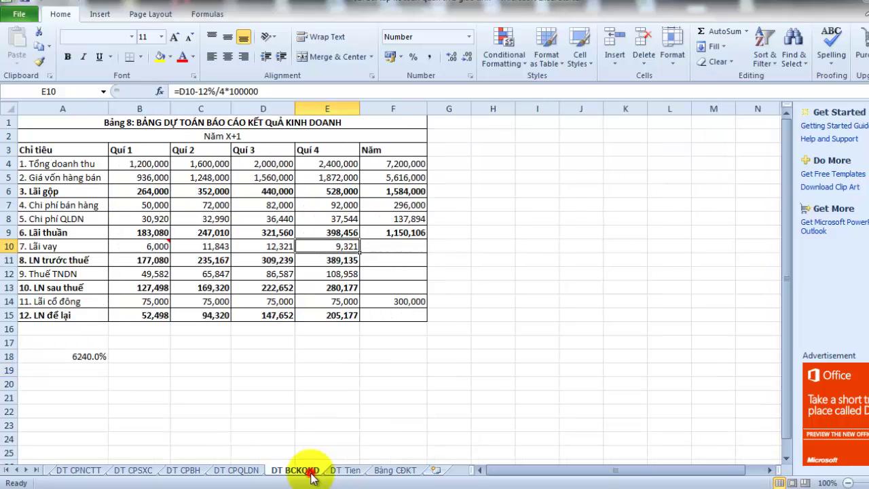
double_click(331, 248)
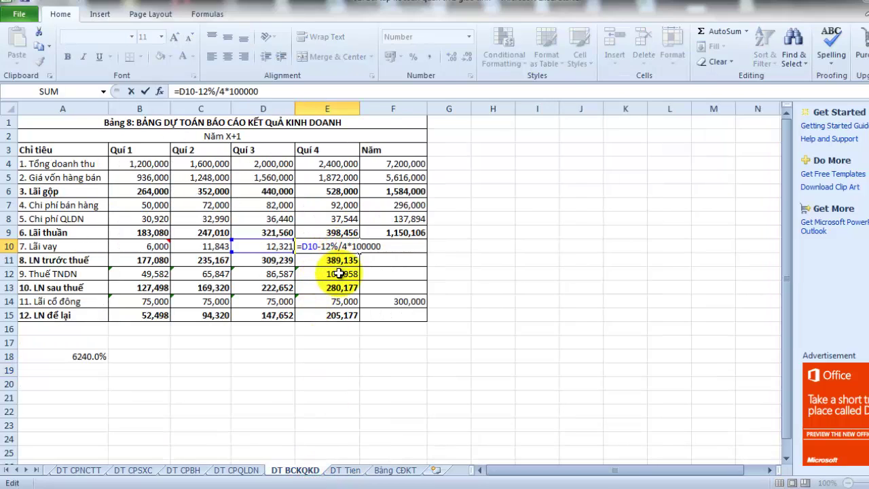
key("ctrl+Return")
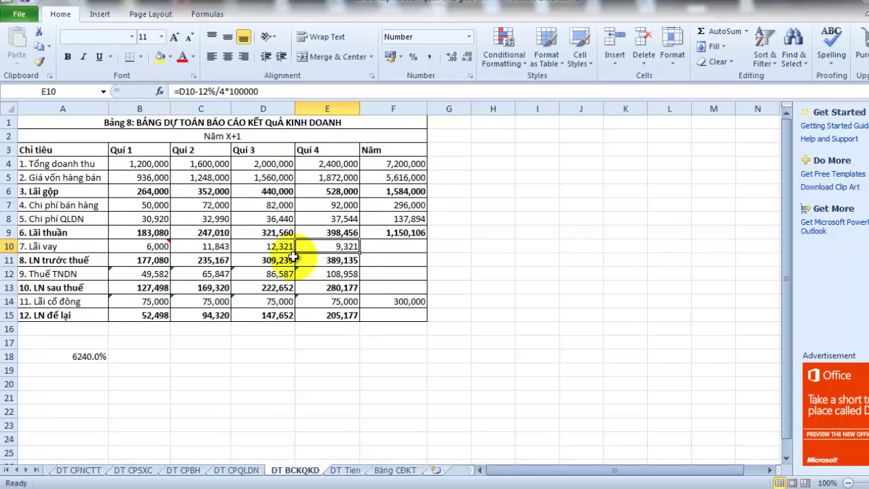
left_click(347, 470)
left_click(285, 383)
- Clear Quí 4 Vay ngân hàng in E18 and enter 0 there again
left_click(278, 370)
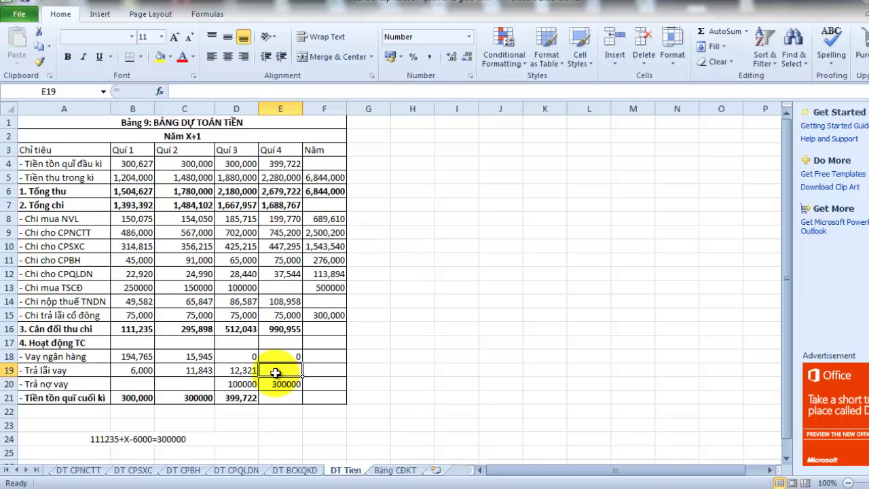
key("Up")
key("Delete")
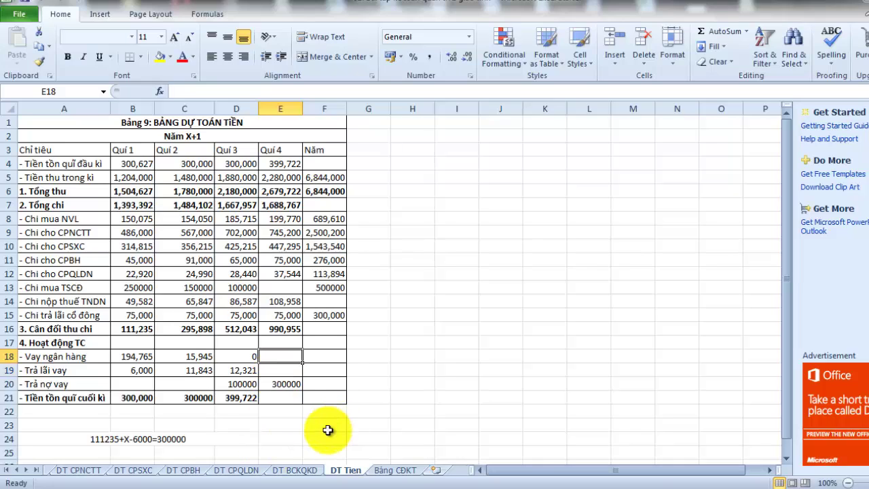
type("0")
- Link Quí 4 Trả lãi vay in E19 to the Quí 4 Lãi vay cell E10 of the DT BCKQKD sheet
left_click(282, 370)
type("=")
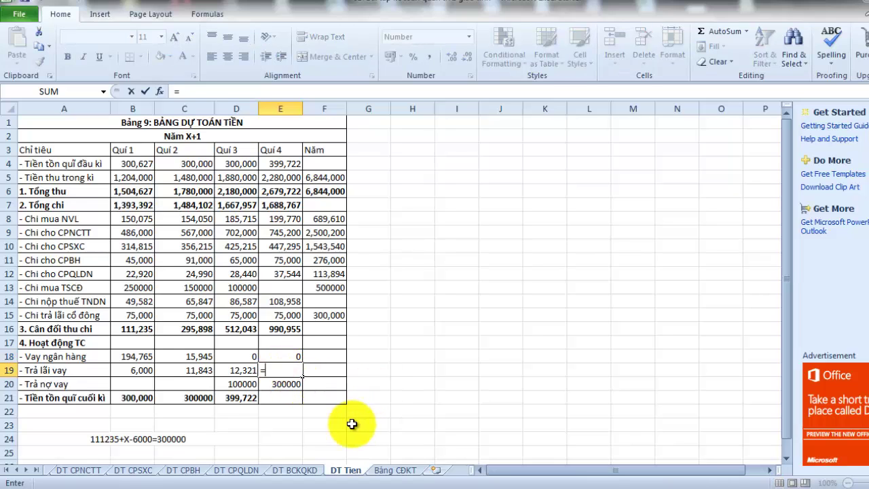
left_click(318, 469)
left_click(330, 246)
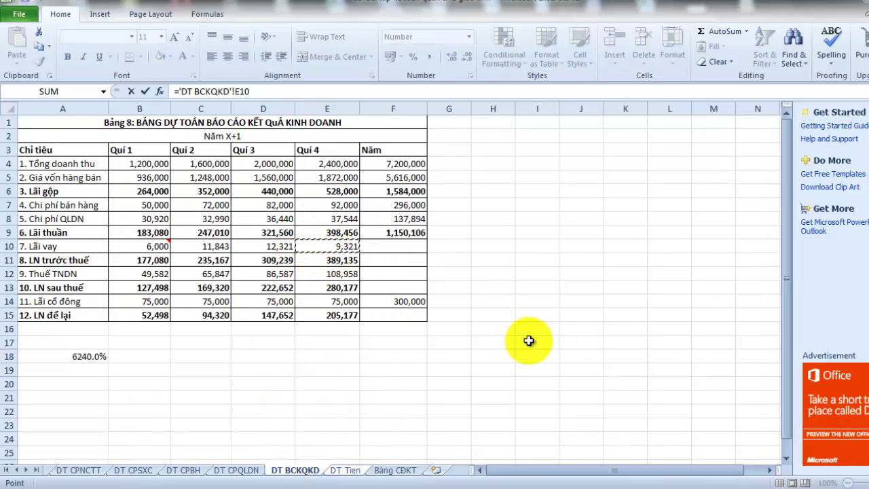
key("Return")
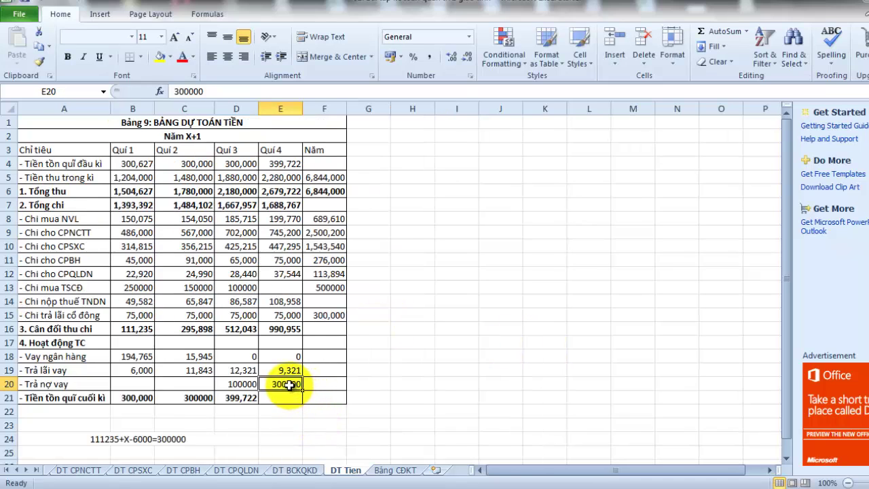
- Check the Trả lãi vay and Trả nợ vay cells of Quí 4 and Quí 3 in rows 19 and 20
left_click(277, 372)
left_click(282, 383)
left_click(281, 372)
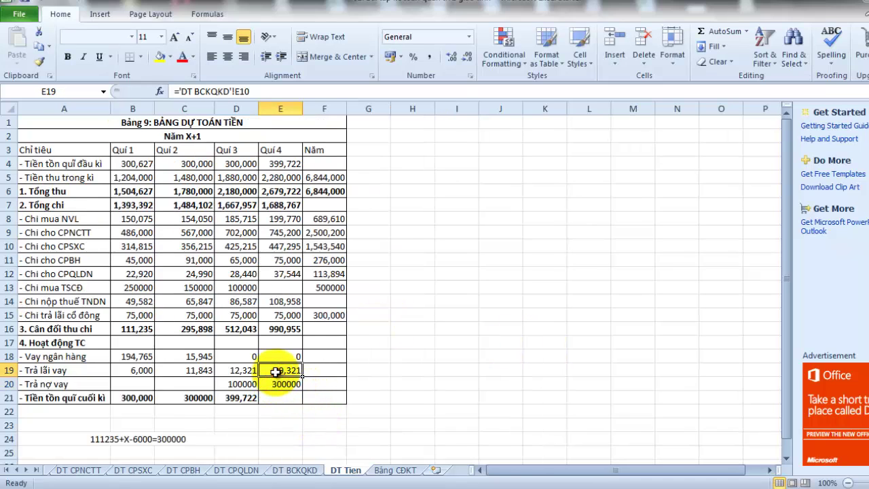
left_click(275, 385)
left_click(276, 371)
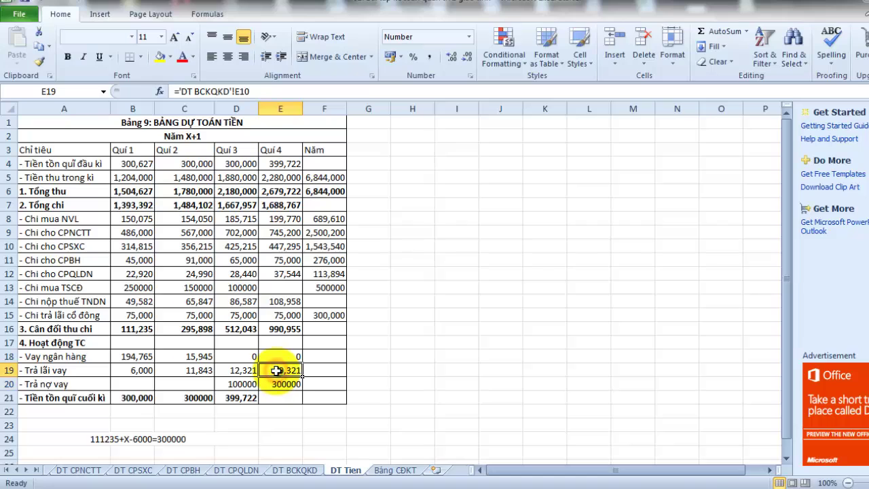
left_click(238, 384)
left_click(229, 371)
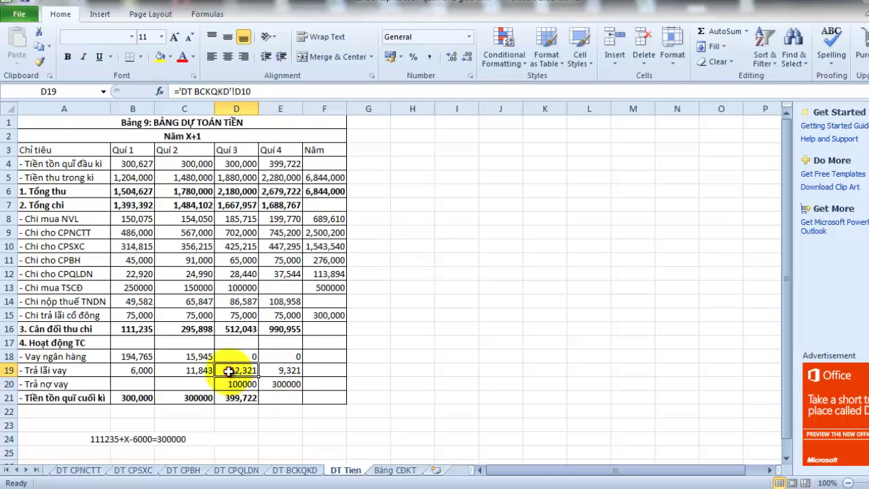
- Calculate Quí 4 Tiền tồn quĩ cuối kì in E21 with the formula =E16-E19-E20
left_click(291, 398)
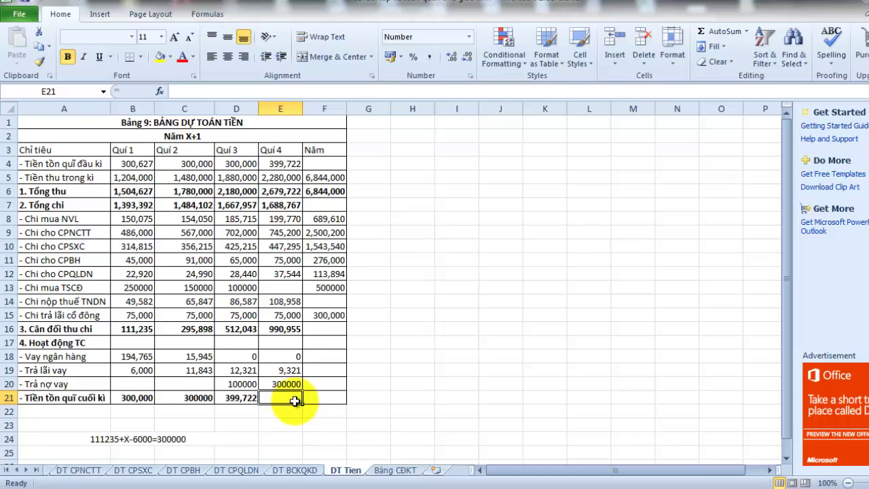
type("=")
left_click(280, 329)
type("-")
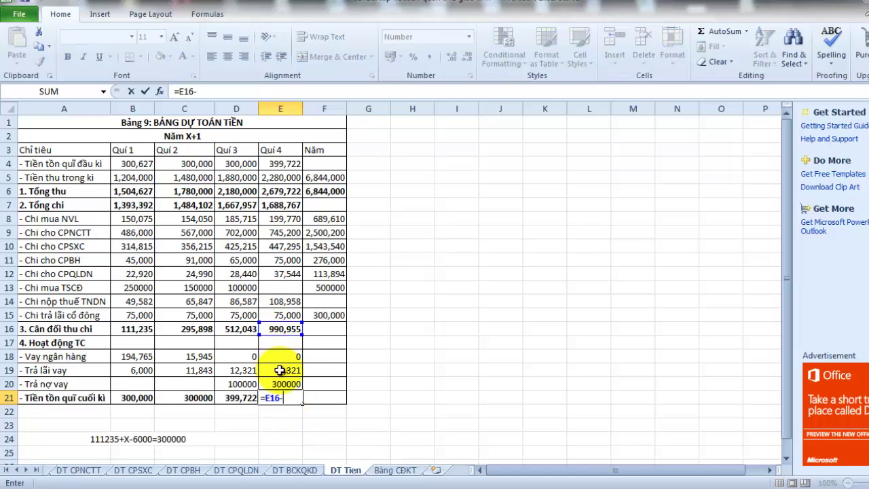
left_click(280, 370)
type("-")
left_click(280, 384)
key("Return")
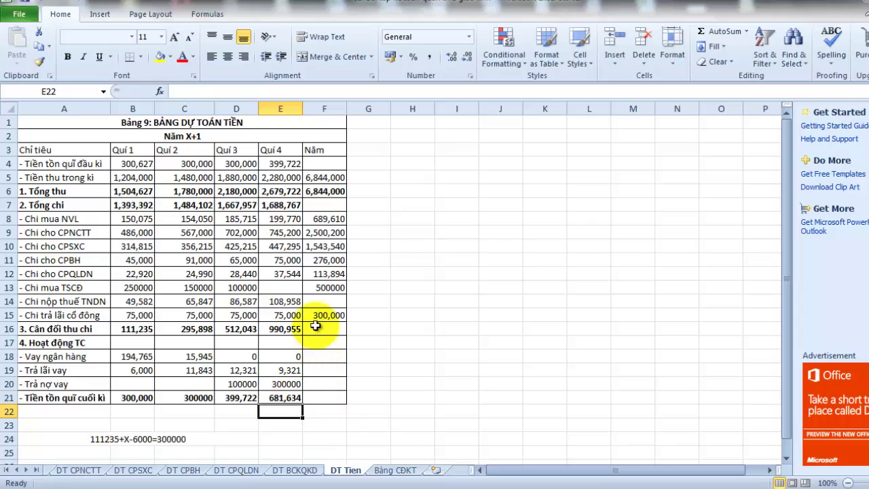
- Link the Năm opening cash in F4 to Quí 1 cell B4, and copy the Tổng chi formula from E7 into F7
left_click(314, 167)
type("=")
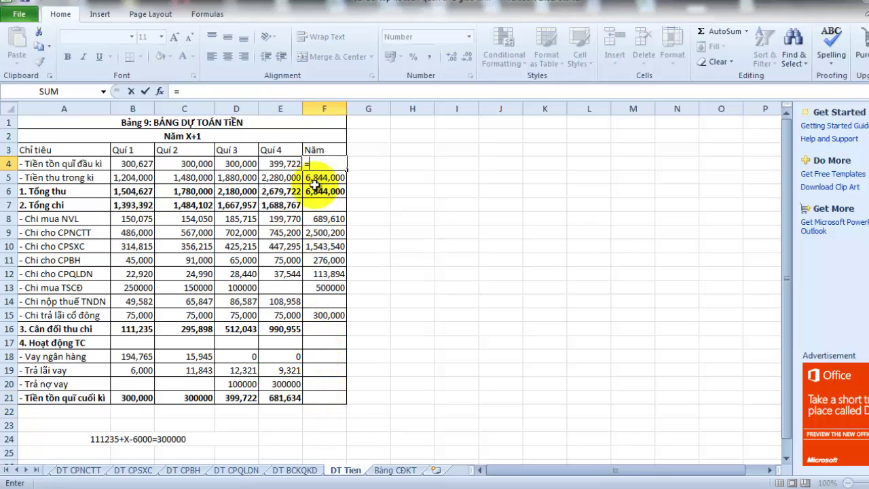
left_click(145, 164)
key("Return")
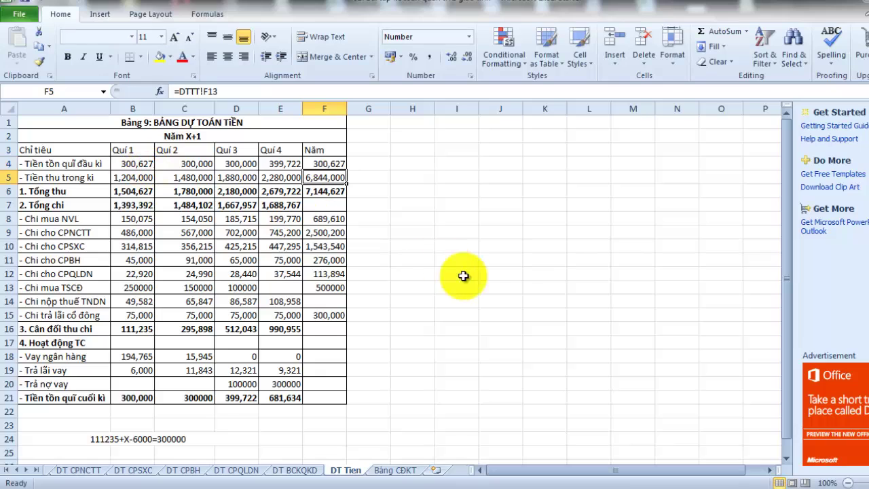
left_click(329, 206)
left_click(285, 205)
left_click_drag(302, 211, 326, 210)
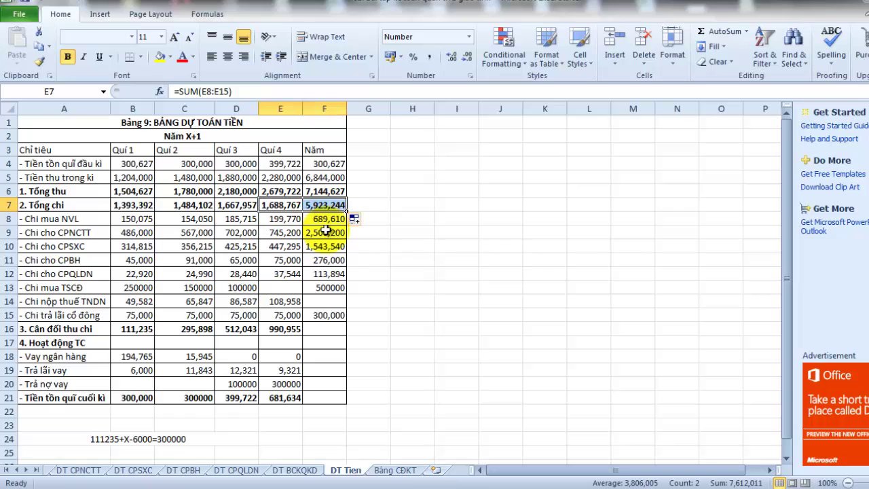
- Total Chi nộp thuế TNDN for the year in F14 with SUM of B14:E14, and copy the Cân đối thu chi formula from E16 into F16
left_click(331, 303)
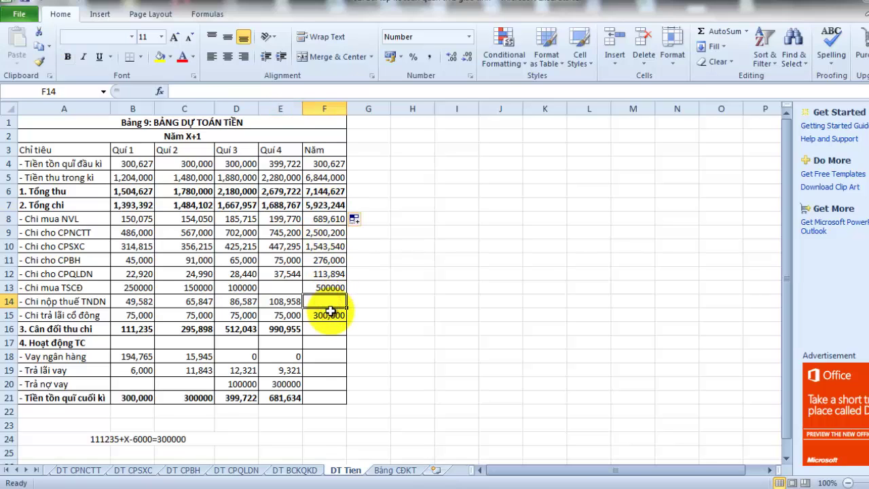
type("=sum(")
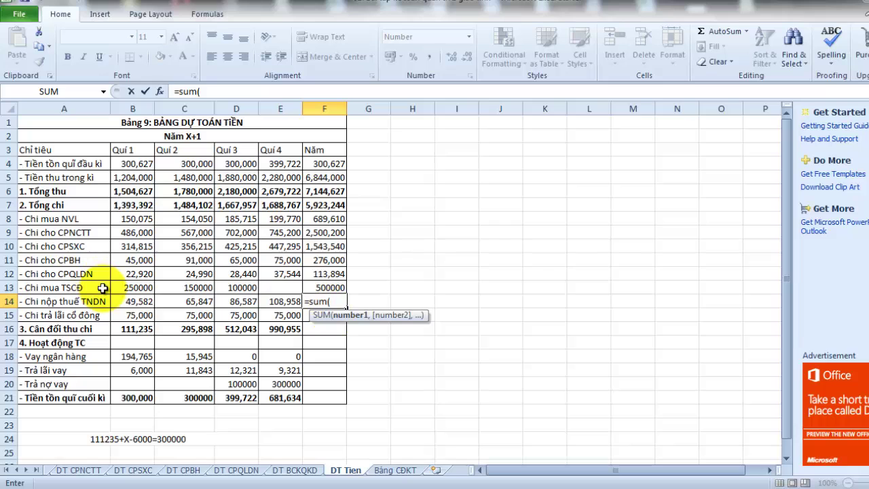
left_click_drag(133, 301, 280, 302)
key("Return")
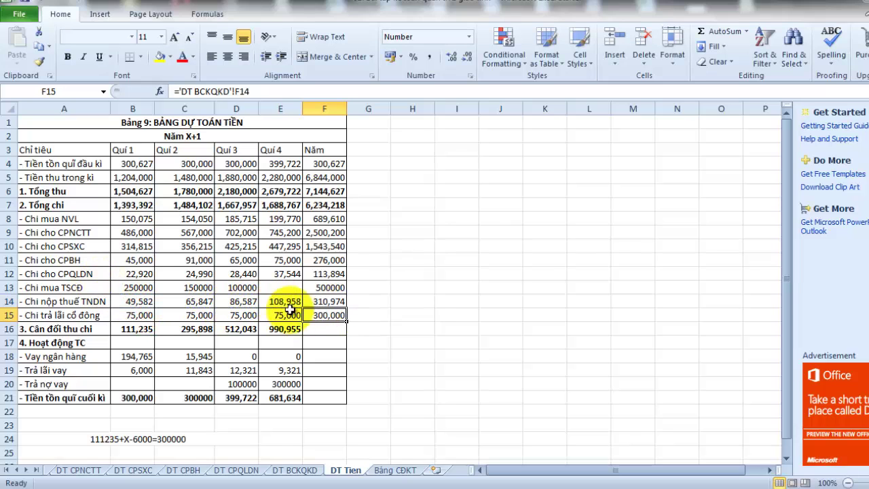
left_click(318, 329)
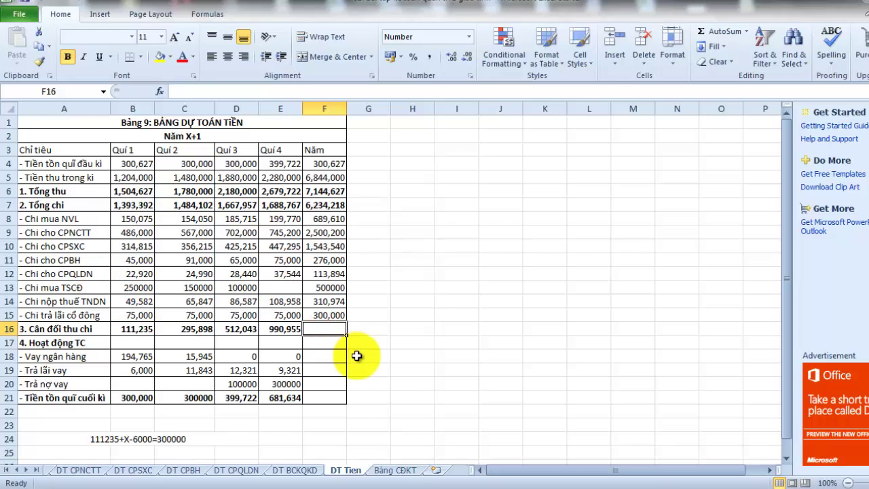
left_click(291, 328)
left_click_drag(303, 336, 339, 345)
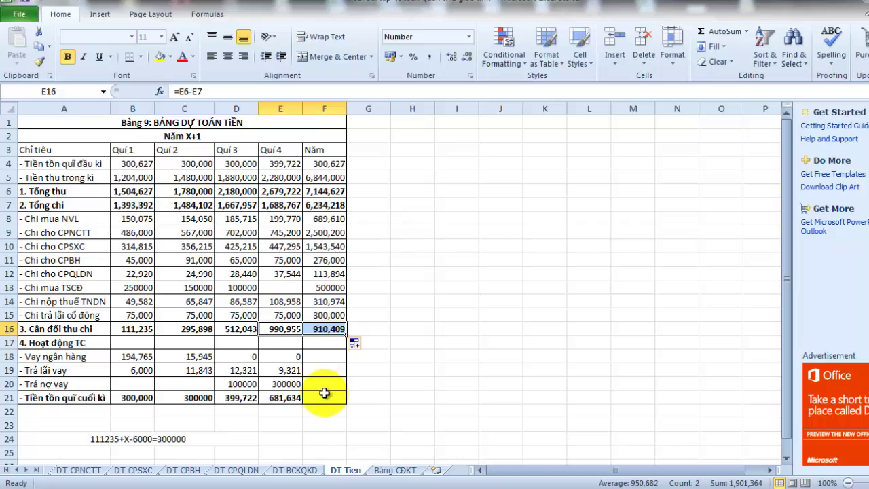
- Total Vay ngân hàng for the year in F18 with =SUM(B18:E18)
left_click(319, 357)
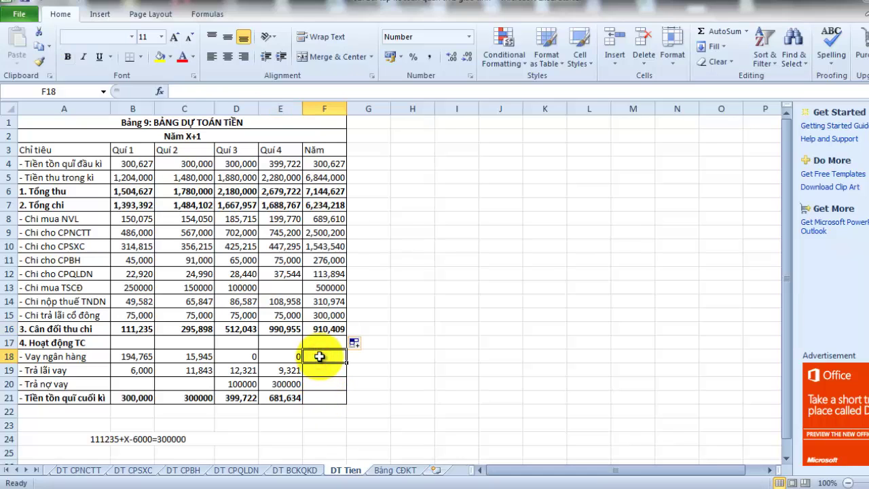
type("=sum(")
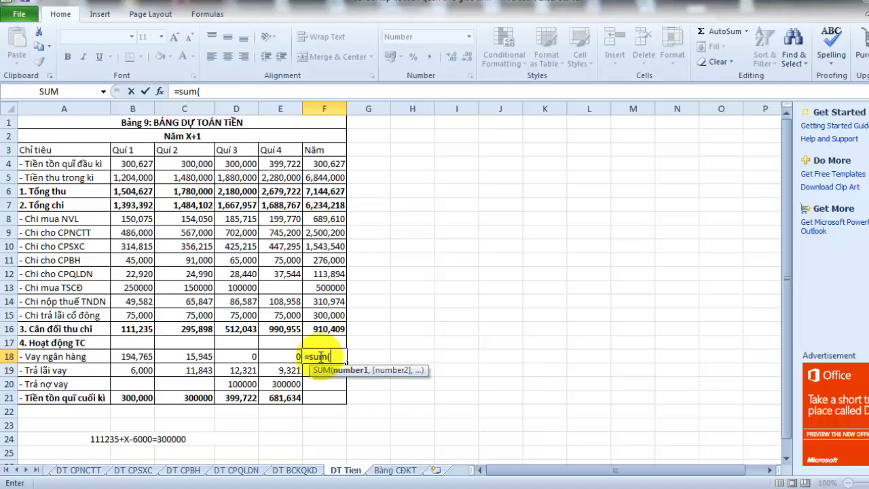
left_click_drag(120, 355, 285, 353)
type(")")
key("Return")
- Total Trả lãi vay for the year in F19 with =SUM(B19:E19) and fill the formula down to Trả nợ vay in F20
type("=sum(")
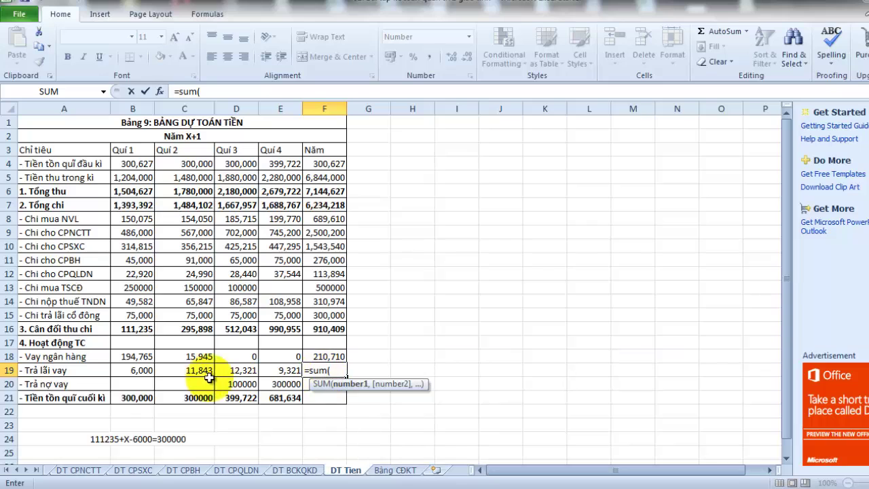
left_click_drag(149, 371, 275, 372)
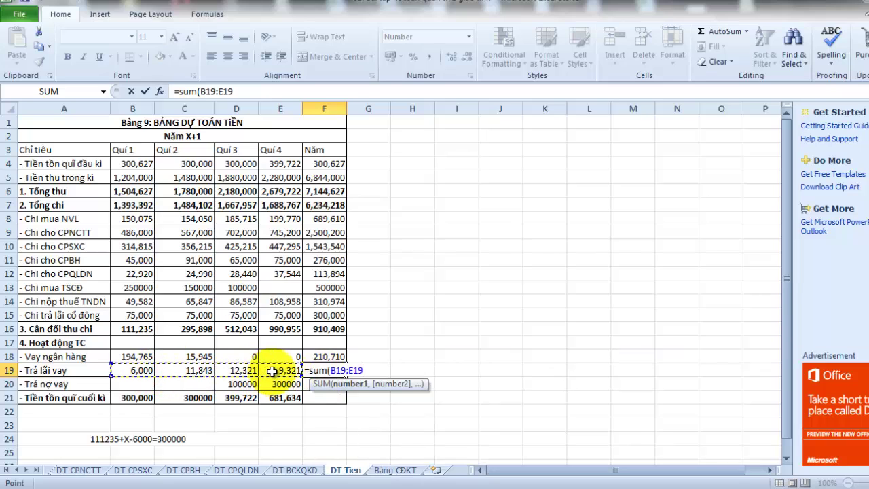
type(")")
key("Return")
type("=")
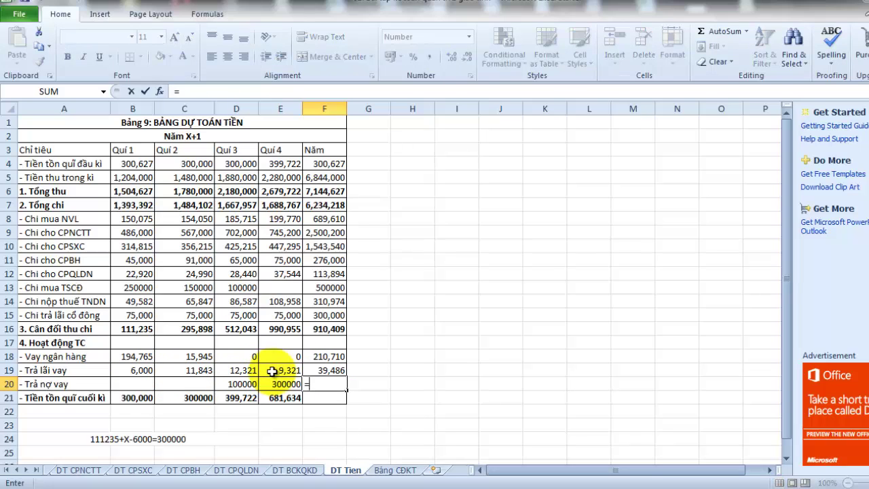
key("Escape")
left_click(330, 371)
left_click_drag(346, 377, 345, 389)
- Link the Năm Tiền tồn quĩ cuối kì in F21 to the Quí 4 closing balance in E21
left_click(328, 403)
type("=")
left_click(282, 399)
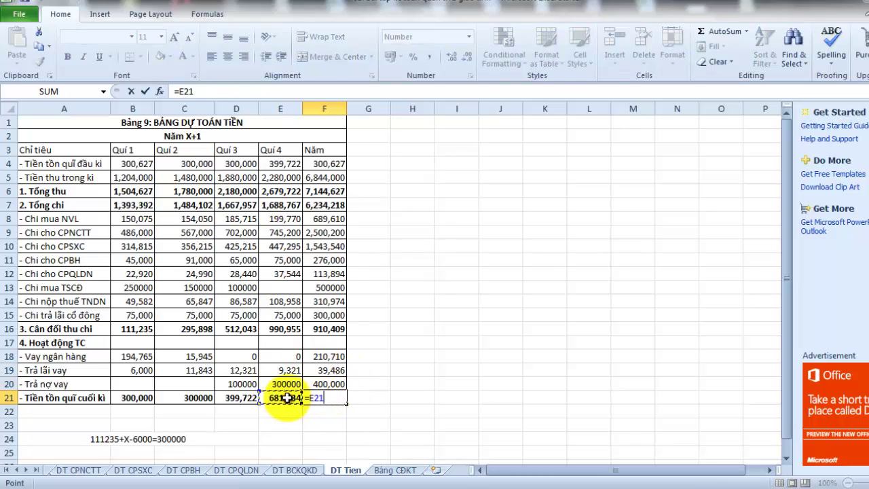
key("Return")
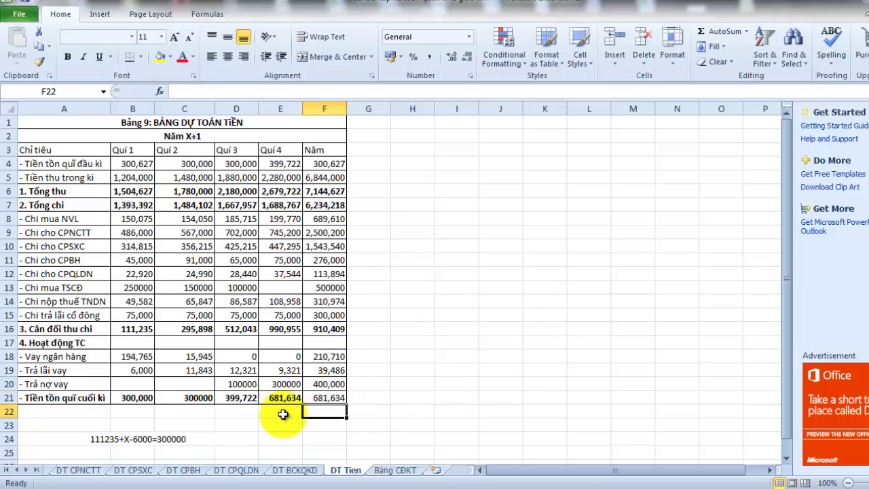
- On the DT BCKQKD sheet, total Lãi vay for the year in F10 with =SUM(B10:E10)
left_click(314, 469)
left_click(393, 244)
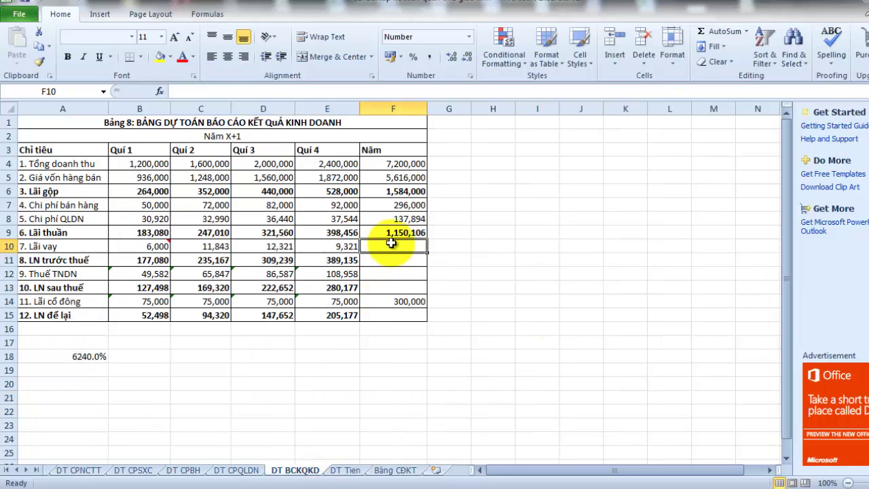
type("=sum(")
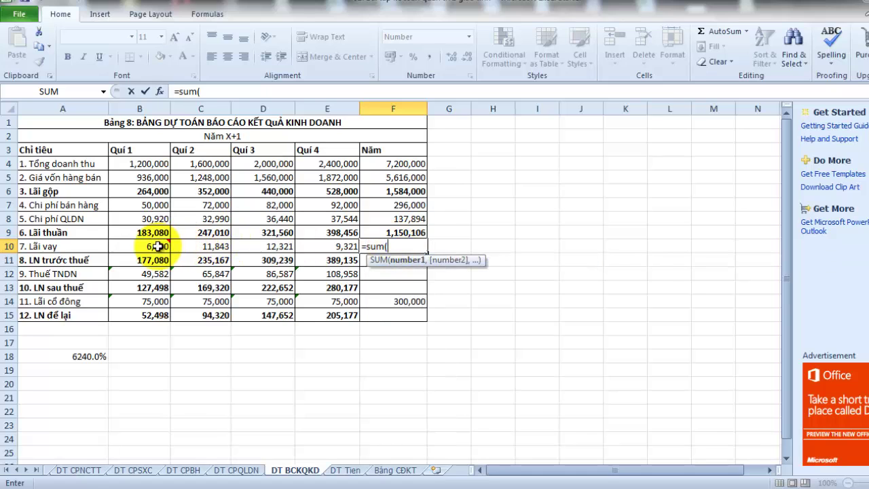
left_click_drag(158, 246, 326, 246)
type(")")
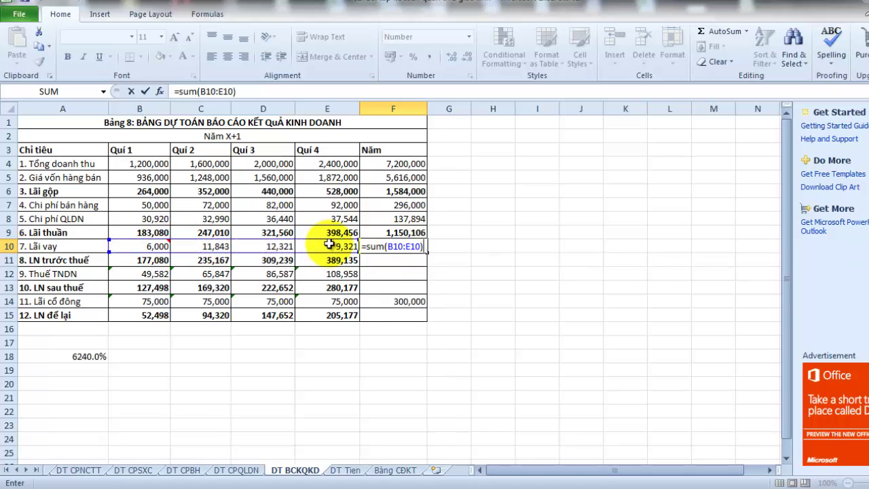
key("Return")
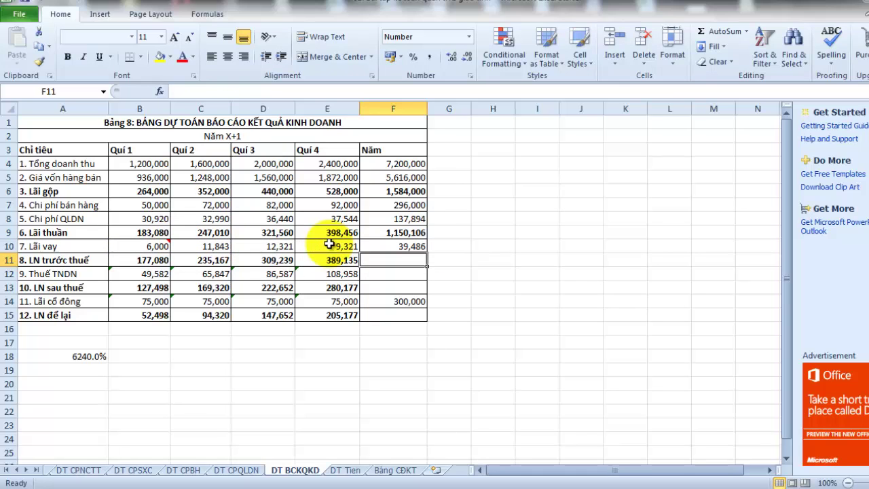
- Fill the Năm sum formula from F10 down through F13, covering LN trước thuế, Thuế TNDN and LN sau thuế
left_click(416, 248)
left_click(420, 256)
left_click(415, 248)
left_click_drag(425, 252, 421, 306)
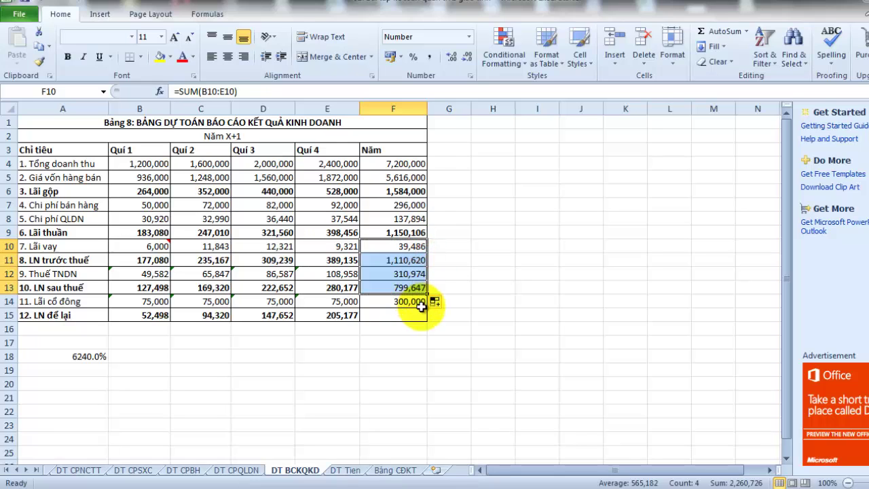
- Total LN để lại for the year in F15 with SUM of B15:E15, and return to the DT Tien sheet
left_click(403, 317)
key("Left")
left_click(396, 318)
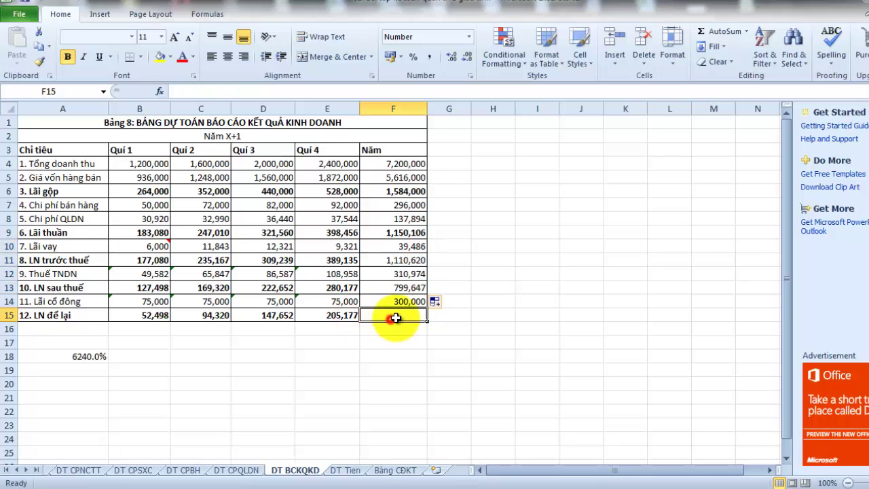
type("=su")
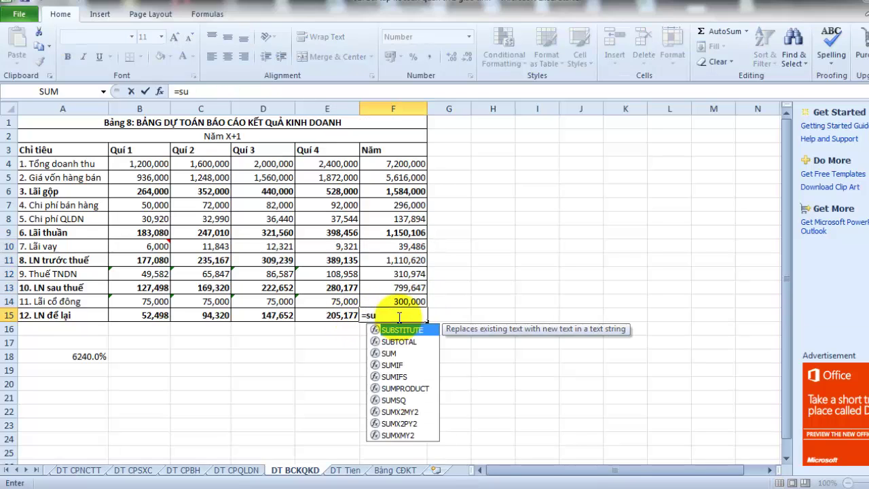
type("m(")
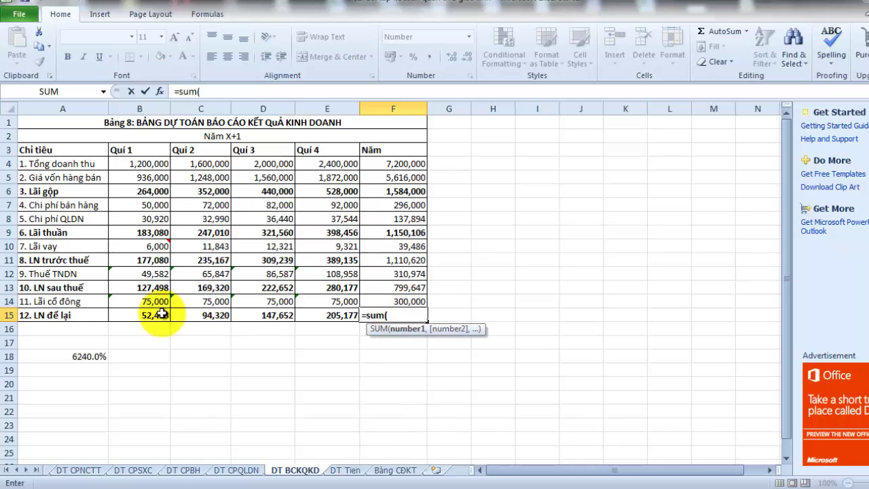
left_click_drag(147, 316, 308, 319)
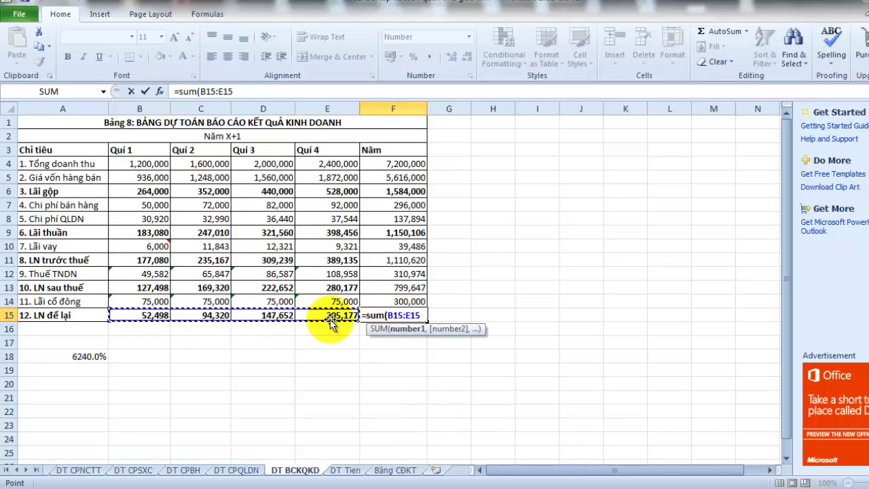
key("Return")
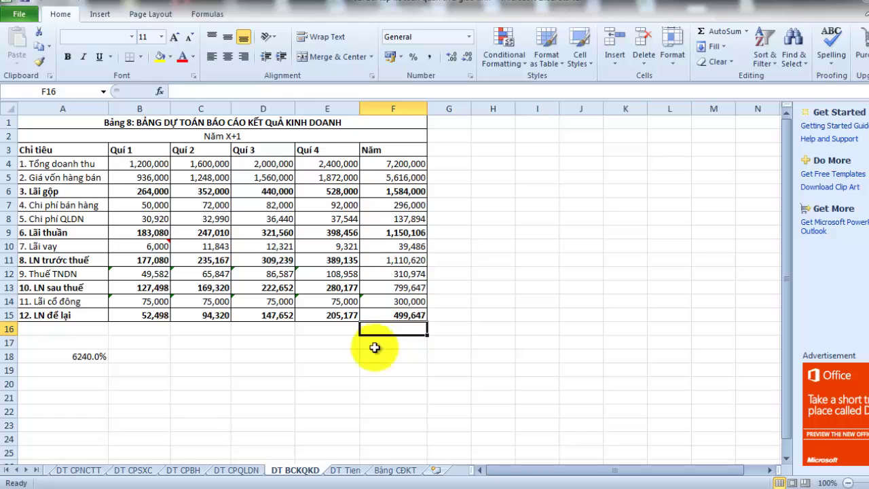
left_click(335, 470)
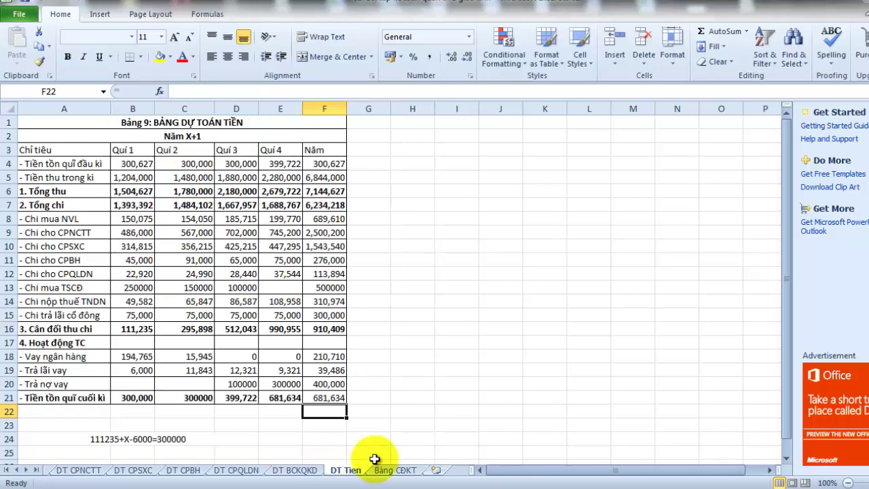
- On the Bảng CĐKT sheet, link the year-end Tiền mặt in C5 to the annual closing cash balance, 'DT Tien'!F21
left_click(396, 470)
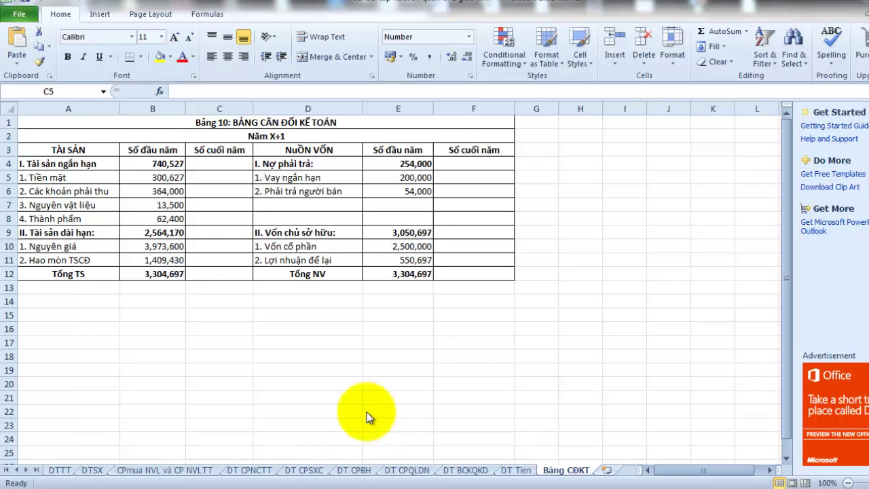
left_click_drag(201, 176, 217, 273)
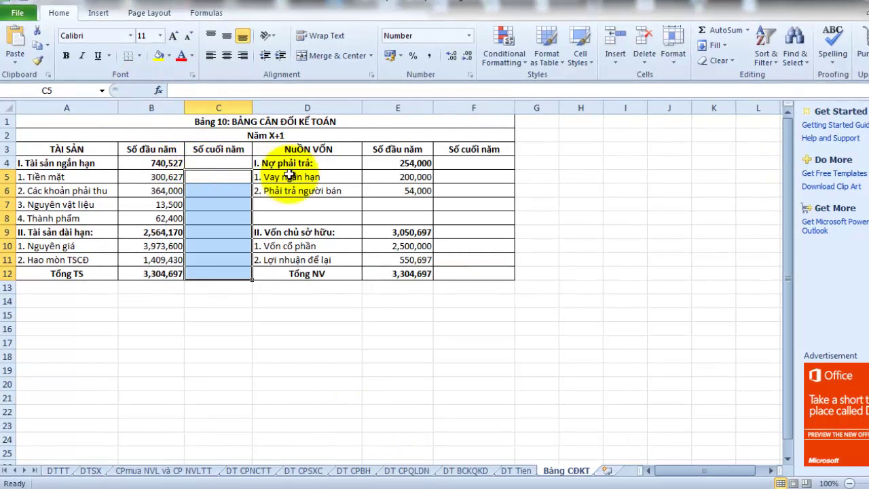
left_click(203, 162)
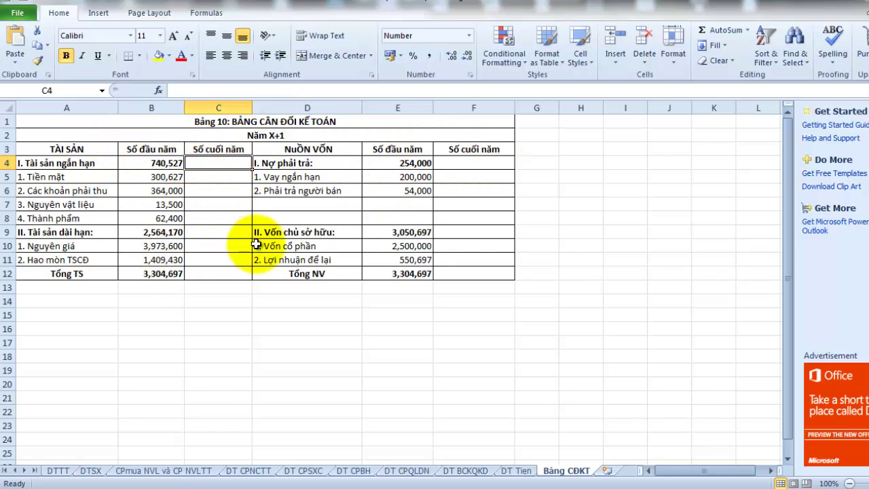
left_click(203, 175)
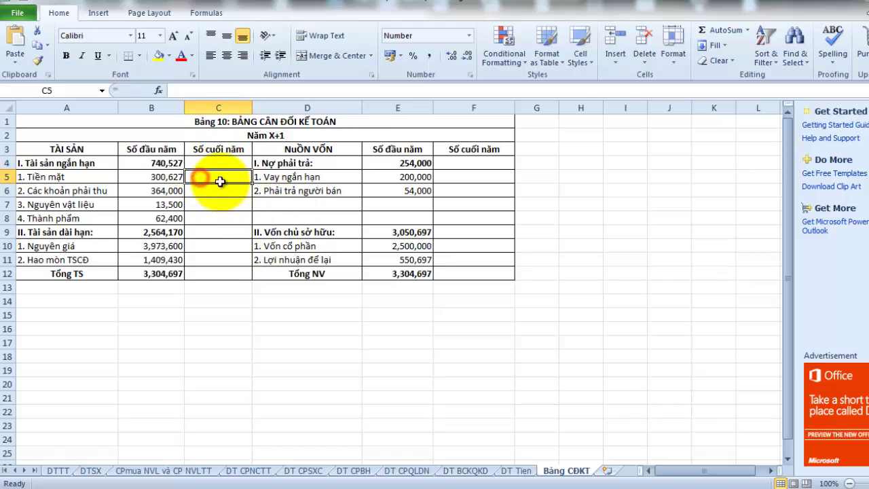
left_click(232, 181)
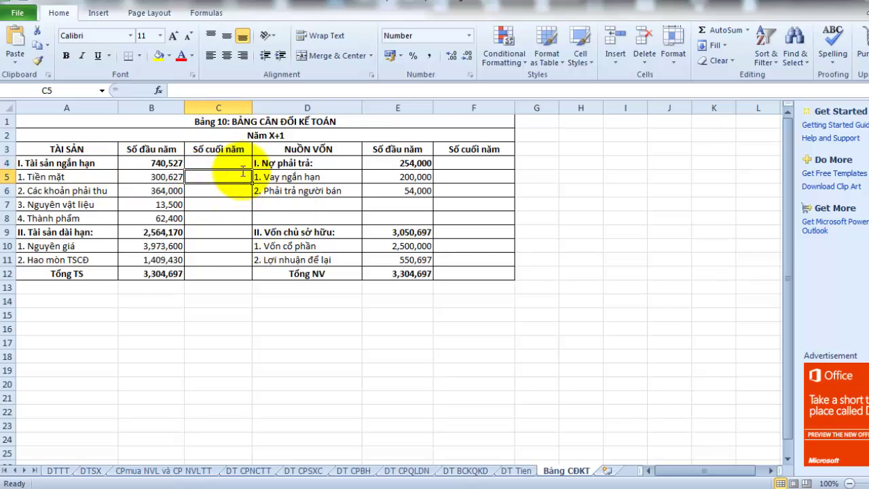
type("=")
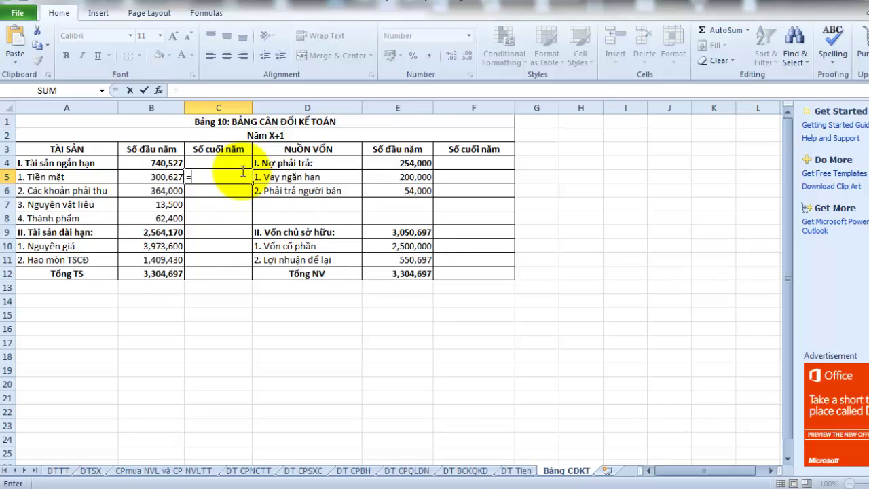
left_click(516, 475)
left_click(323, 400)
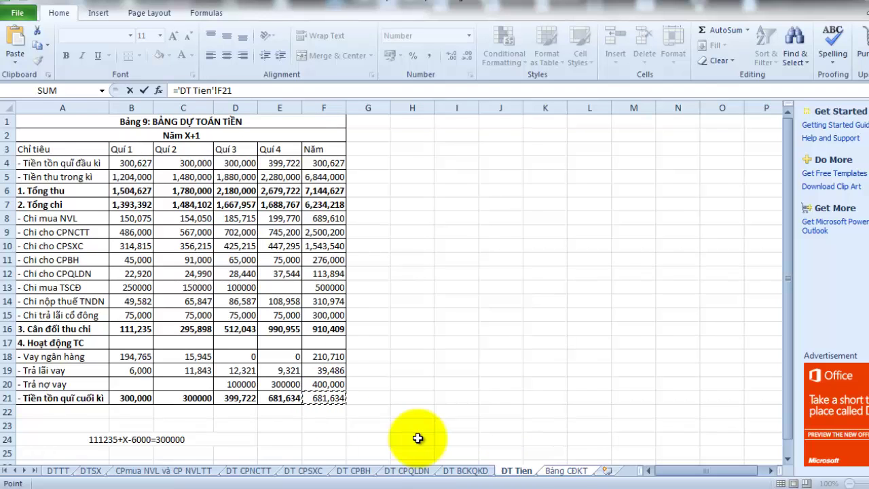
key("Return")
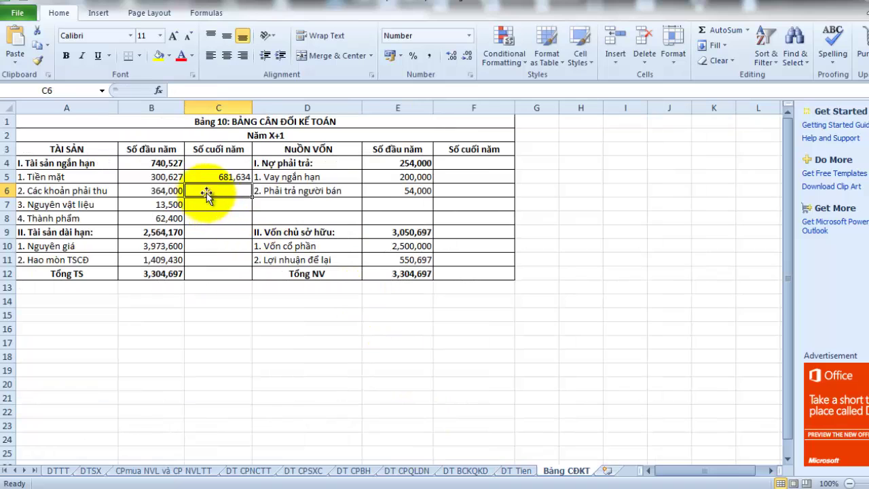
- Link the year-end Các khoản phải thu in C6 to the Phải thu amount in DTTT!H12
type("=")
left_click(49, 469)
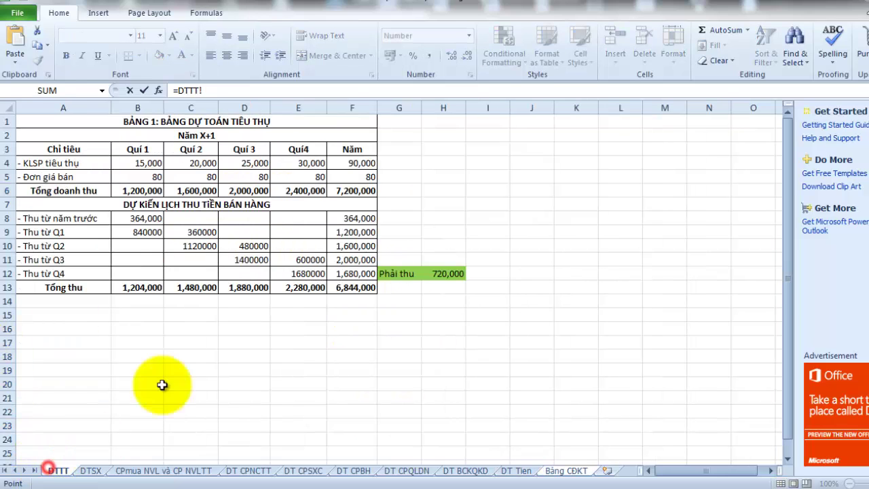
left_click(443, 275)
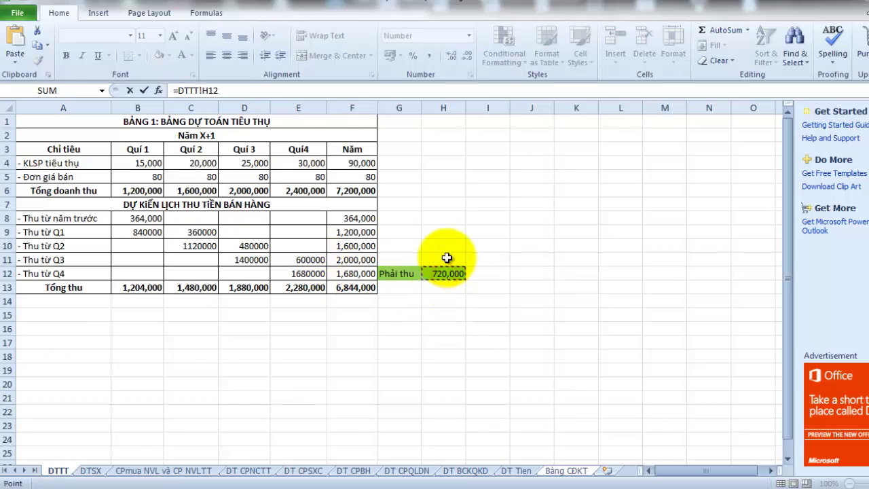
key("Return")
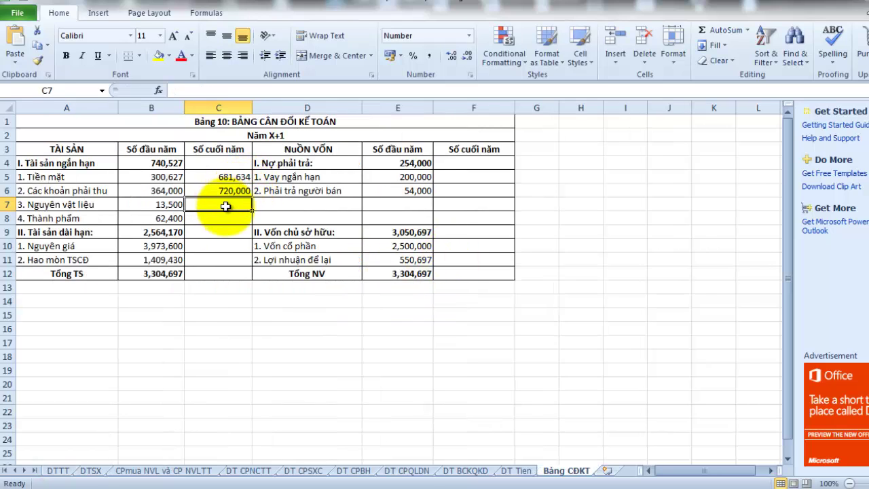
- Calculate year-end Nguyên vật liệu in C7 as closing material quantity F7 times purchase price F10 from the CPmua NVL và CP NVLTT sheet
type("=")
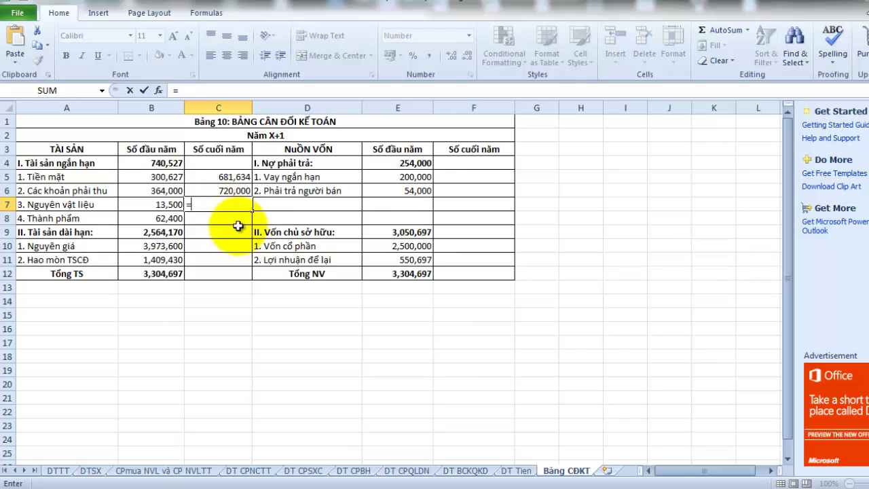
left_click(191, 471)
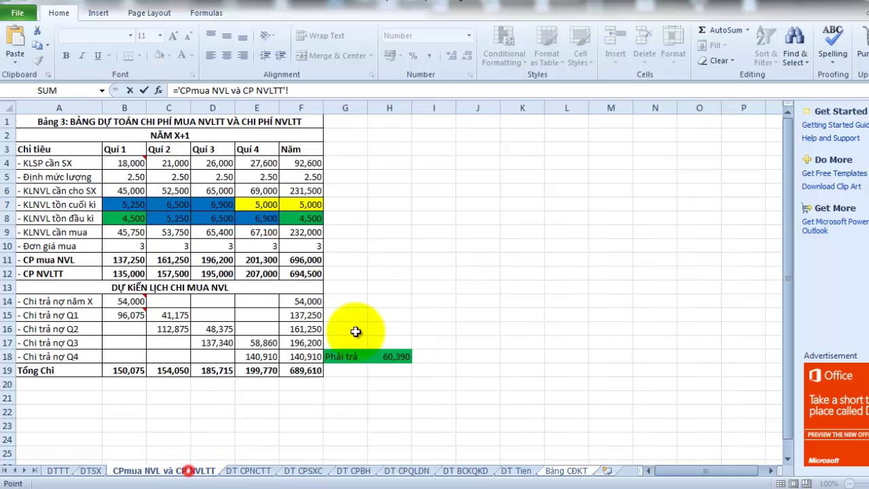
left_click(303, 205)
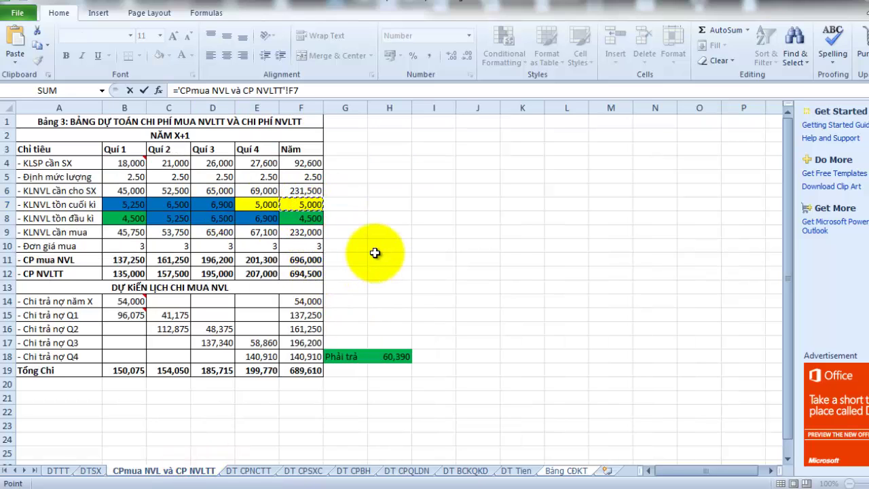
type("*")
left_click(312, 246)
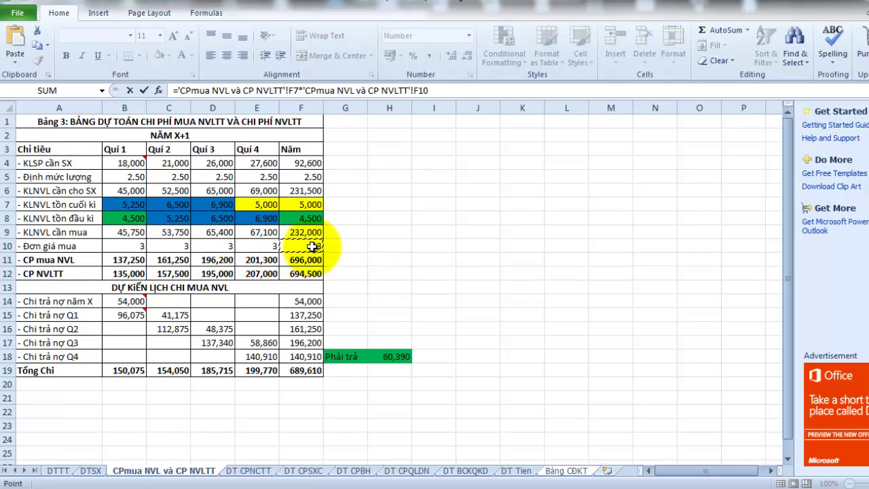
key("Return")
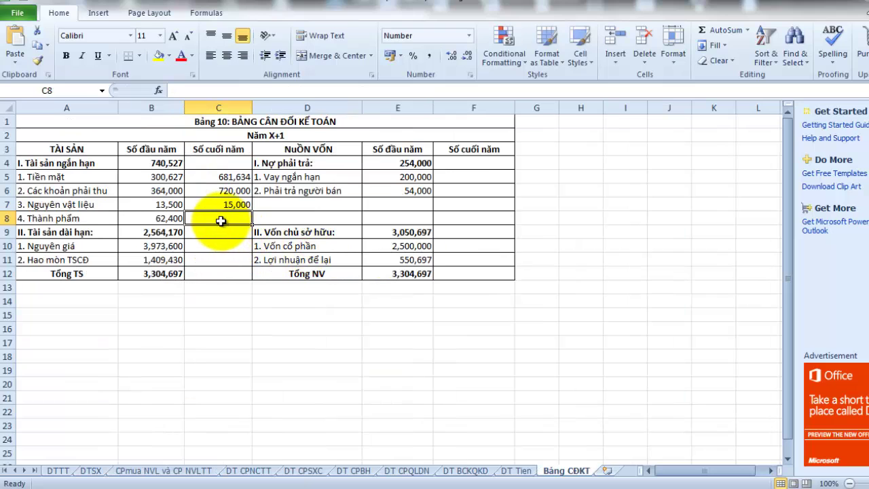
- Calculate year-end Thành phẩm in C8 with =DTSX!F5*62.4, checking the unit cost in the Word exercise document
type("=")
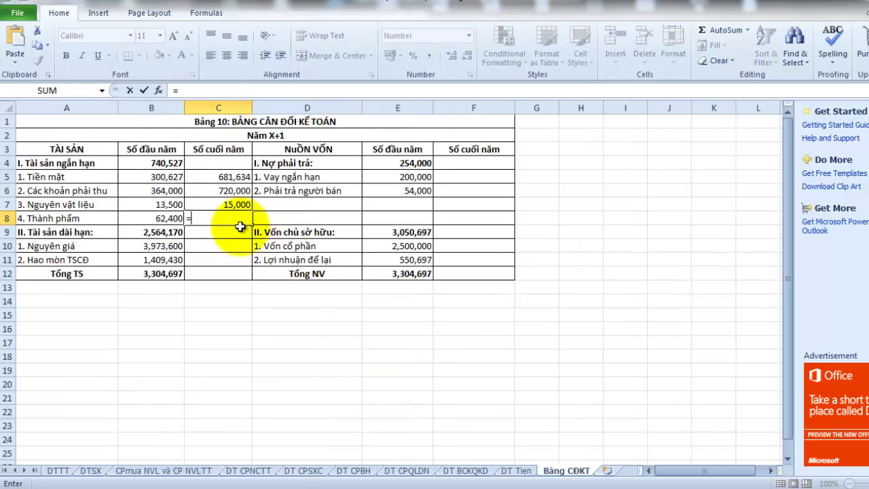
left_click(89, 471)
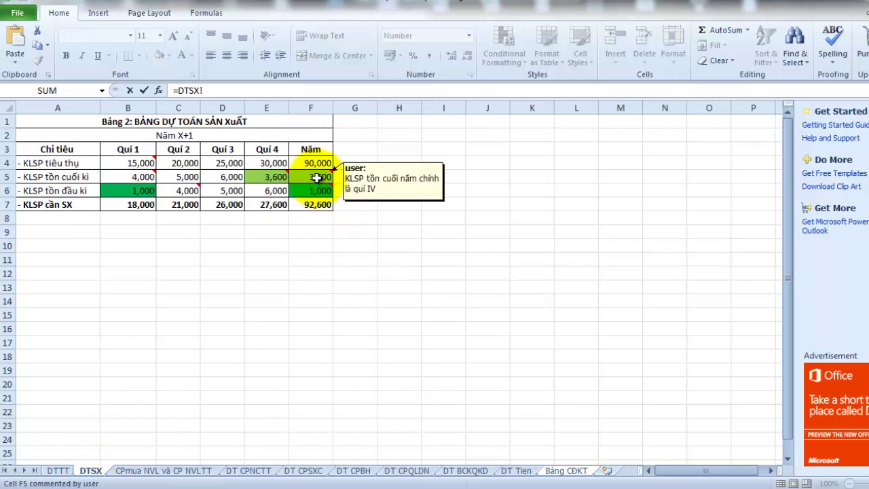
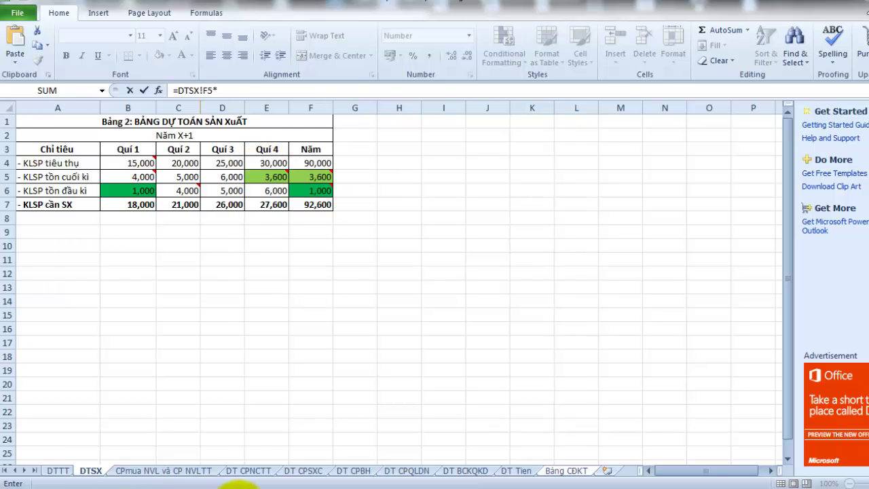
left_click(238, 485)
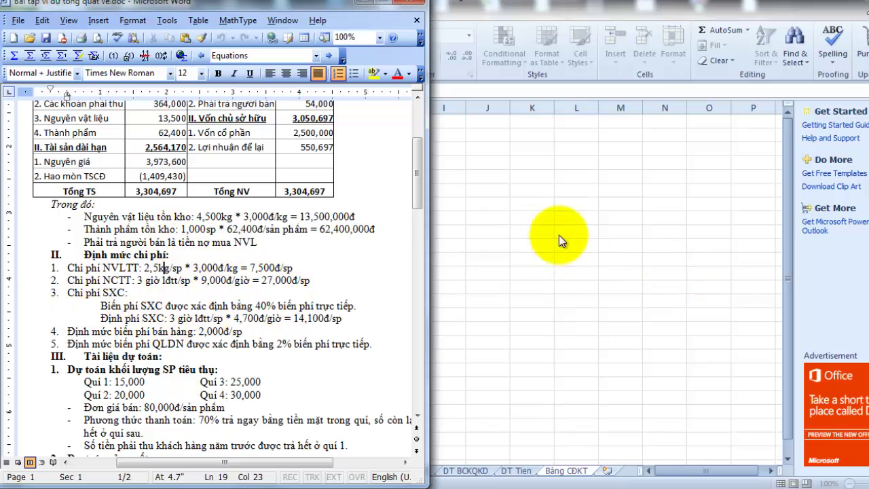
left_click(510, 2)
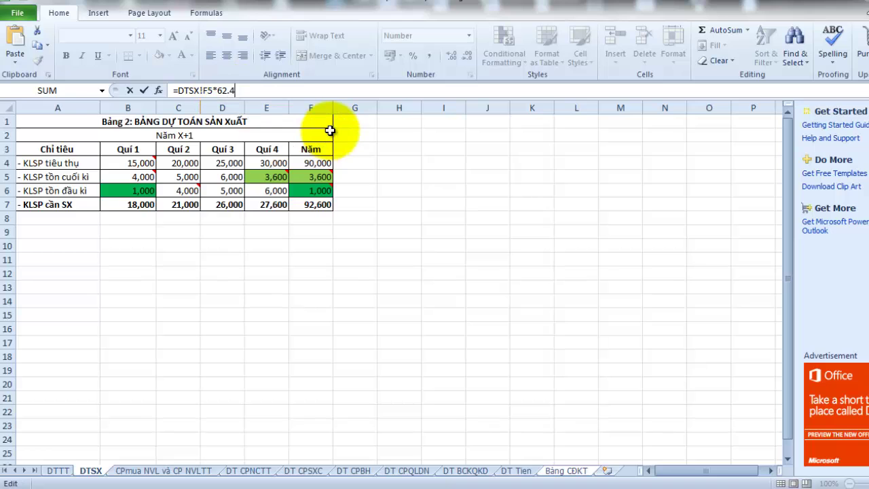
key("Return")
left_click(215, 218)
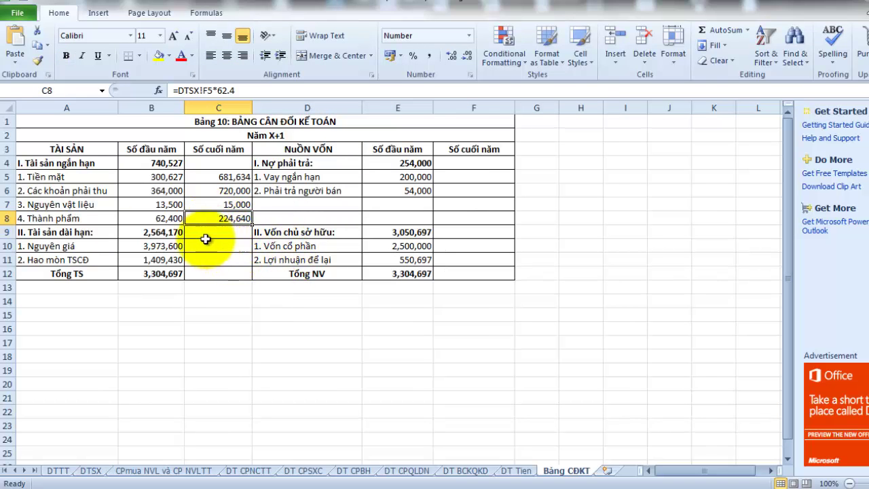
- Total the year-end Tài sản ngắn hạn in C4 with =SUM(C5:C8)
left_click(216, 246)
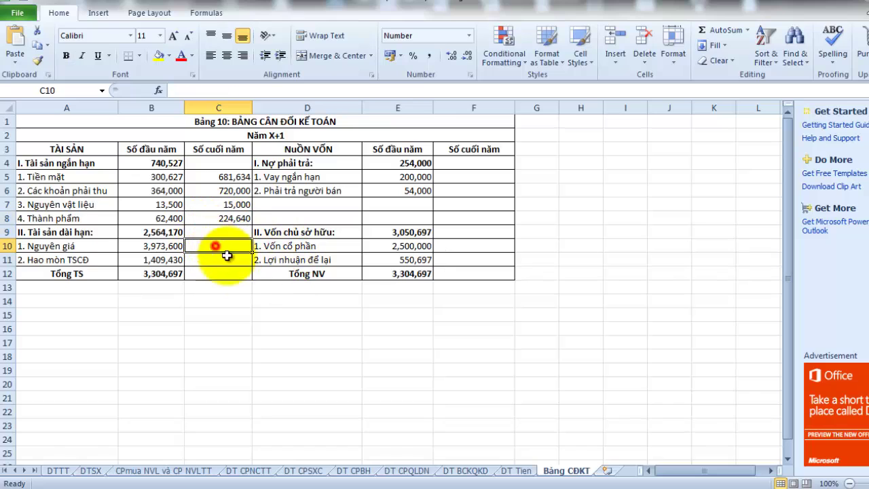
left_click(221, 163)
type("=")
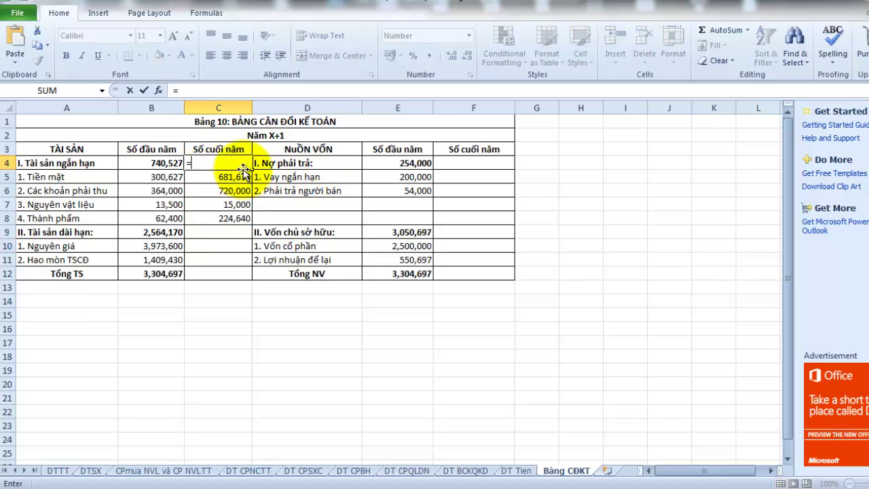
type("sum")
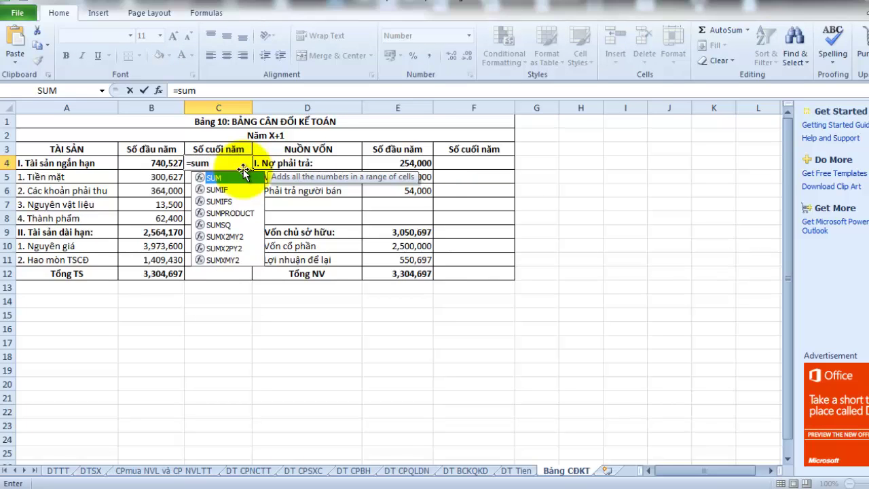
type("(")
left_click_drag(189, 175, 188, 216)
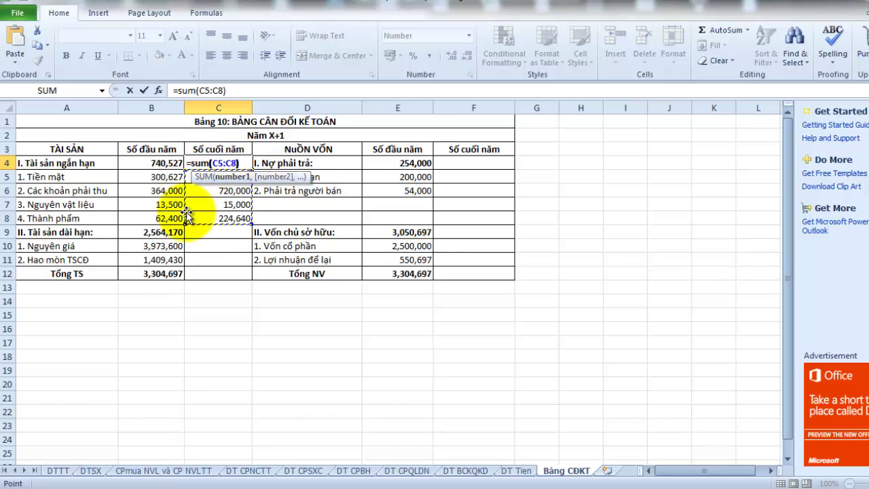
type(")")
key("Return")
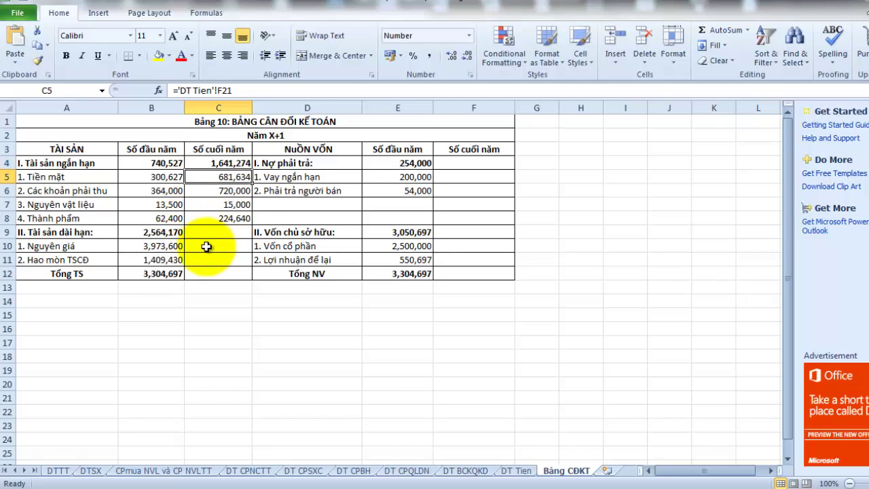
- Calculate year-end Nguyên giá in C10 as opening cost B10 plus the annual Chi mua TSCĐ in 'DT Tien'!F13
left_click(207, 247)
type("=")
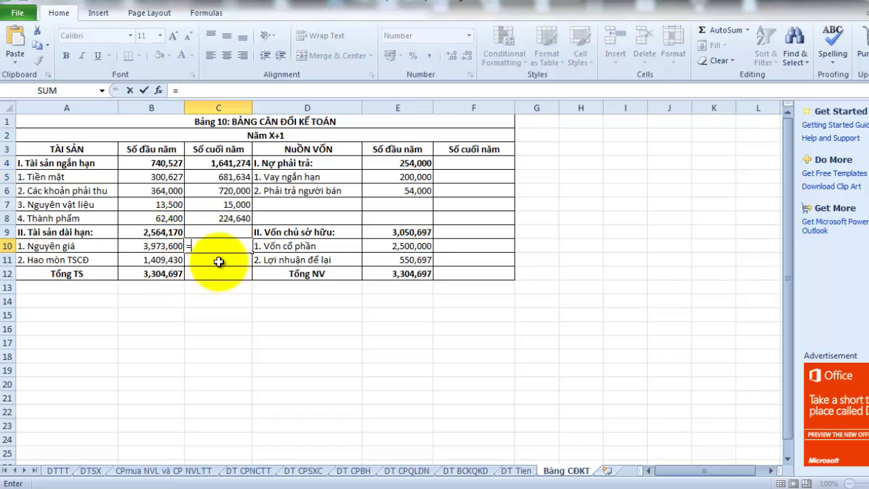
left_click(165, 246)
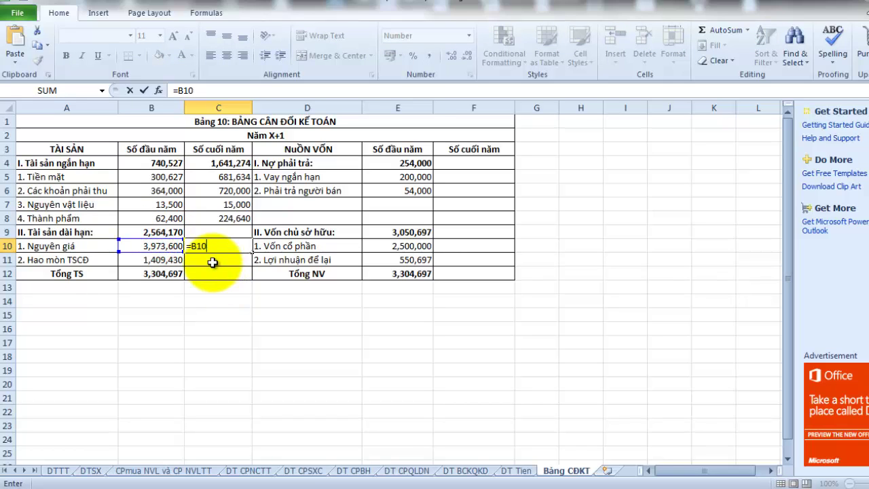
left_click(515, 470)
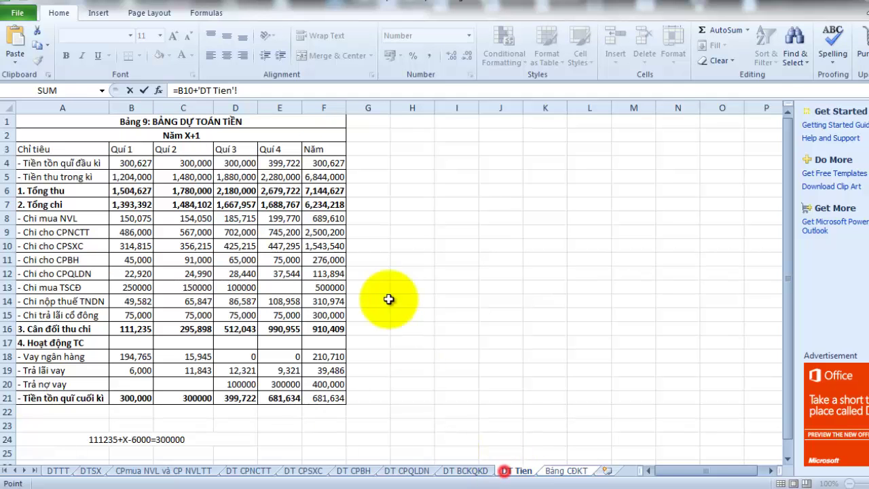
left_click(319, 289)
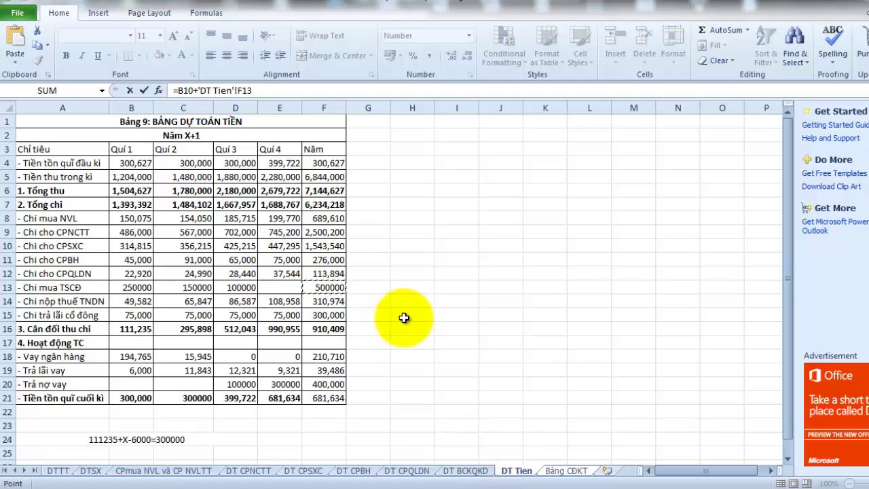
key("Return")
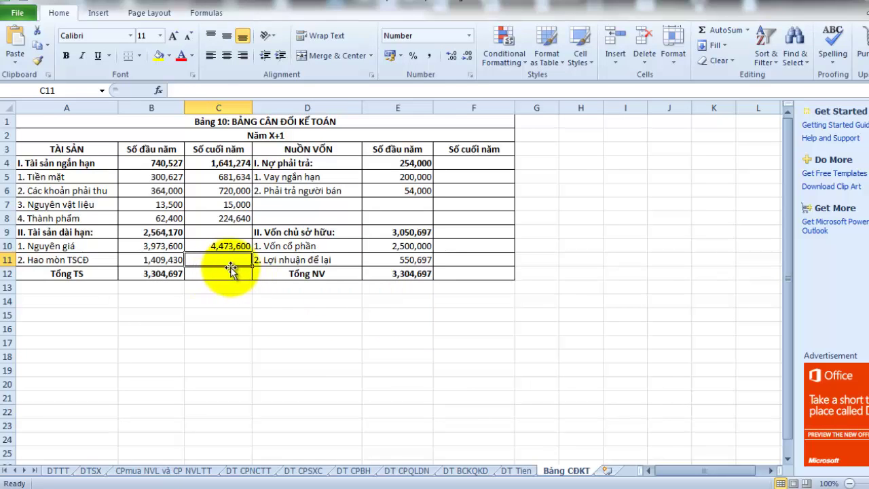
- Calculate year-end Hao mòn TSCĐ in C11 with =B11+'DT CPSXC'!F9+'DT CPBH'!F9+'DT CPQLDN'!F8
type("=")
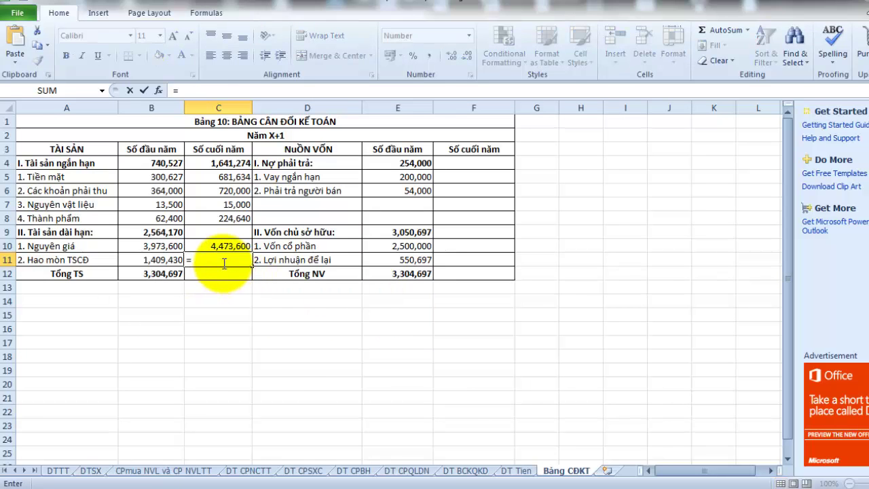
left_click(158, 259)
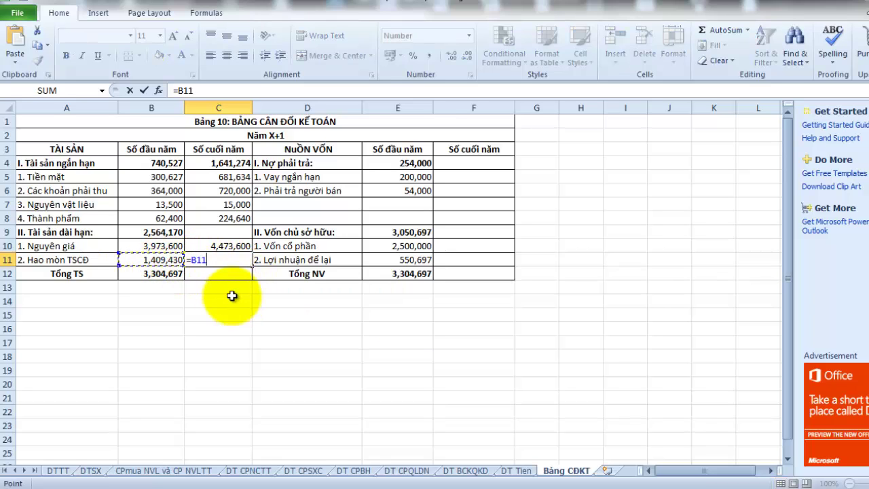
type("+")
left_click(302, 470)
left_click(263, 474)
left_click(291, 470)
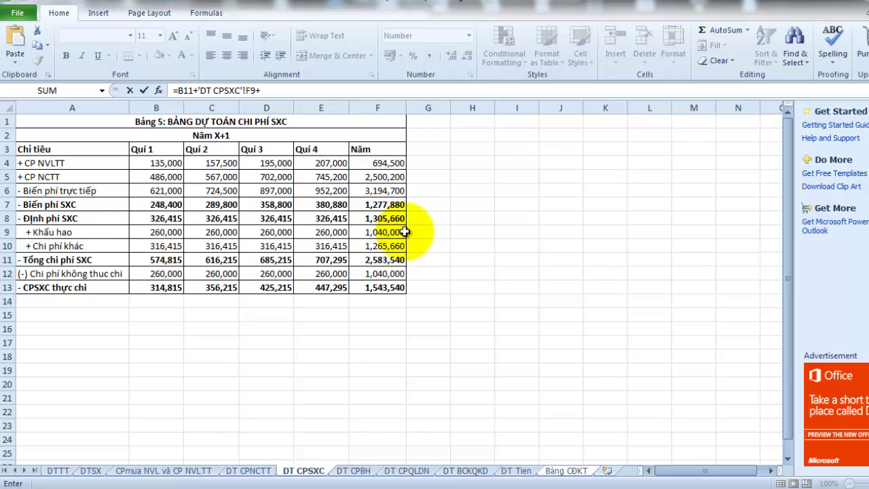
left_click(356, 469)
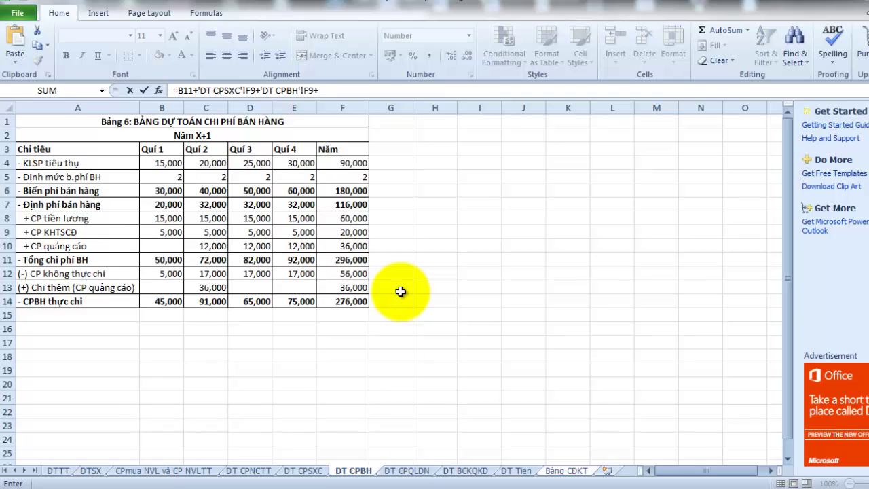
type("+")
left_click(407, 469)
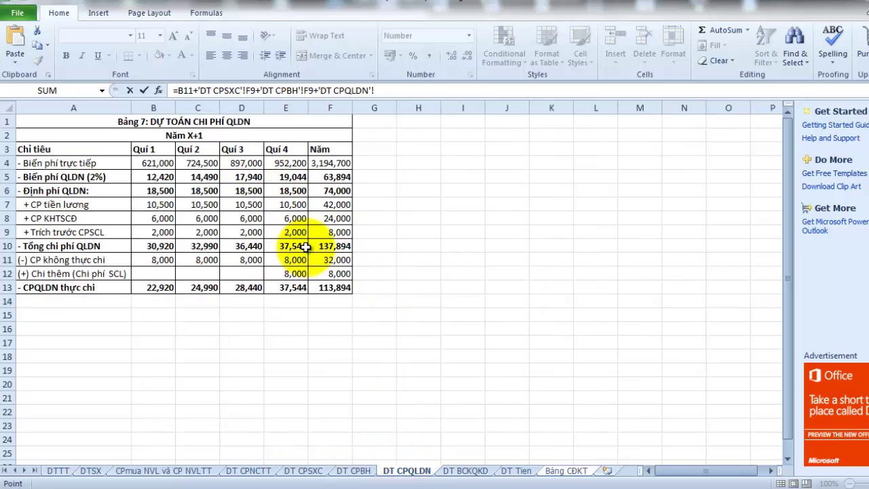
left_click(338, 218)
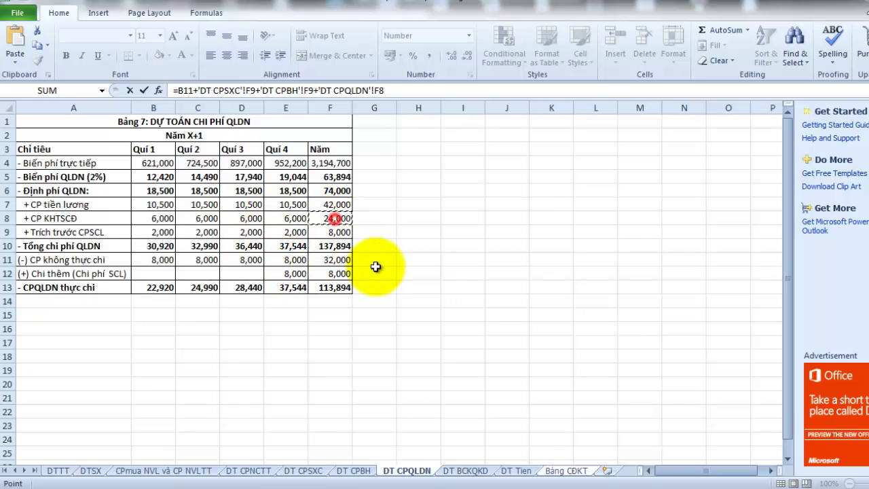
key("Return")
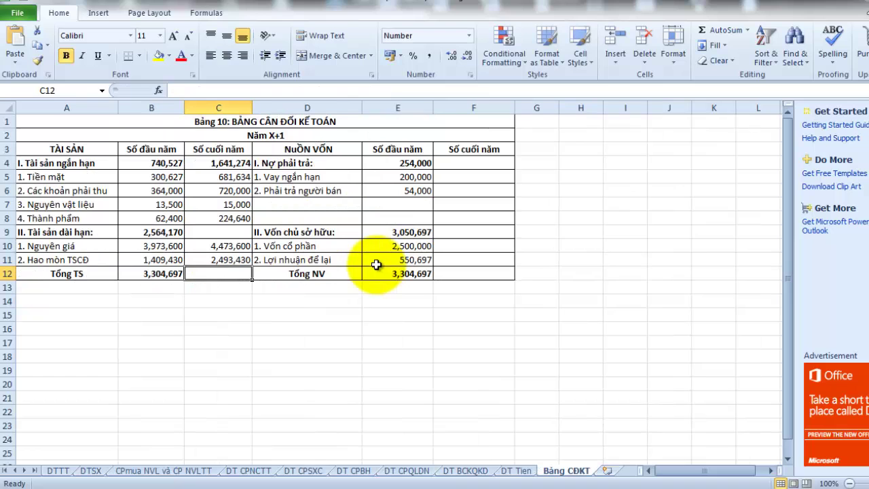
- Calculate year-end Tài sản dài hạn in C9 as Nguyên giá C10 minus Hao mòn TSCĐ C11
left_click(211, 234)
type("=")
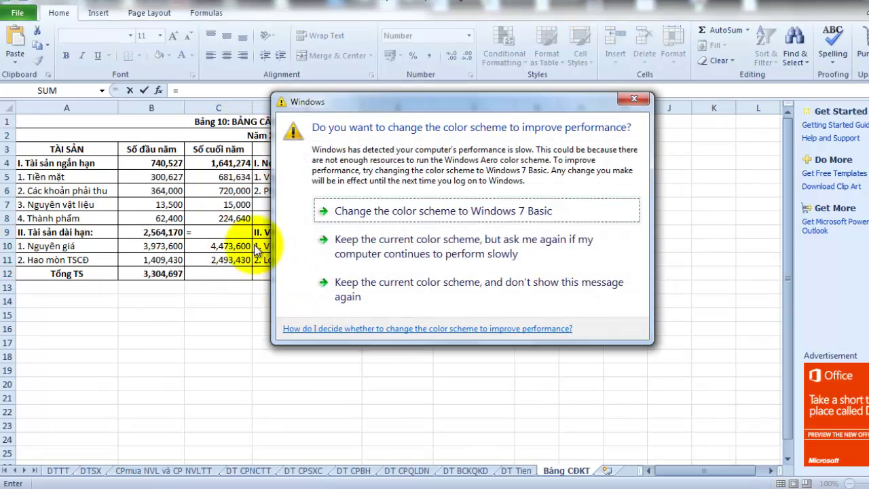
left_click(203, 246)
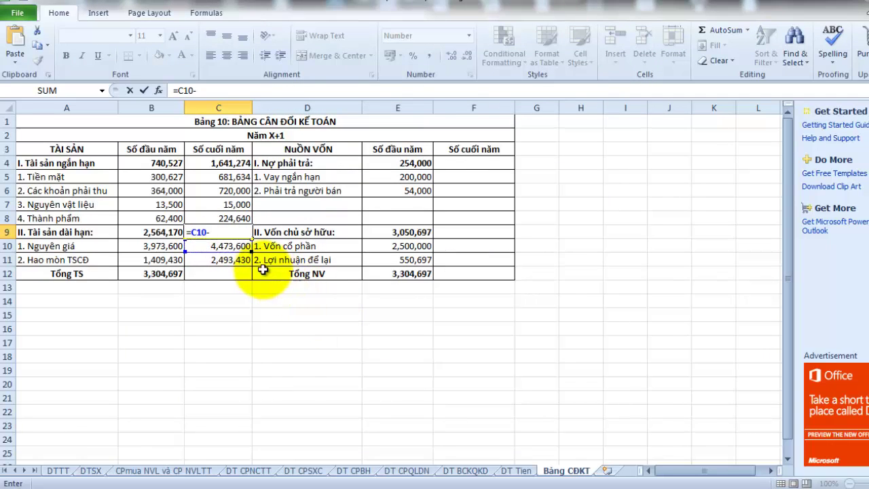
key("Return")
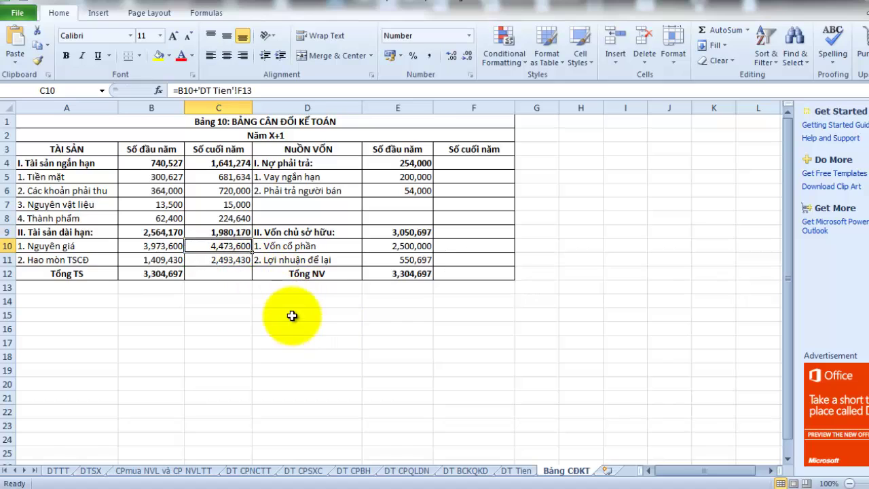
- Total year-end Tổng TS in C12 by adding Tài sản ngắn hạn C4 and Tài sản dài hạn C9
left_click(226, 273)
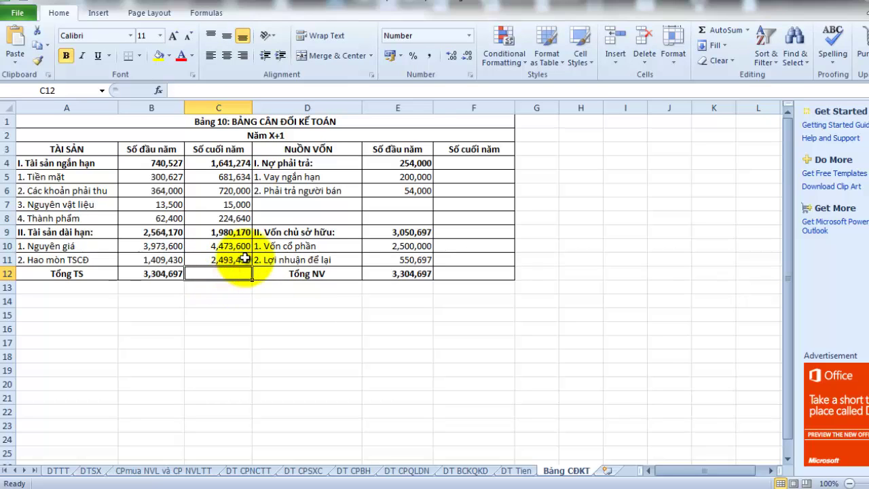
type("=")
left_click(222, 166)
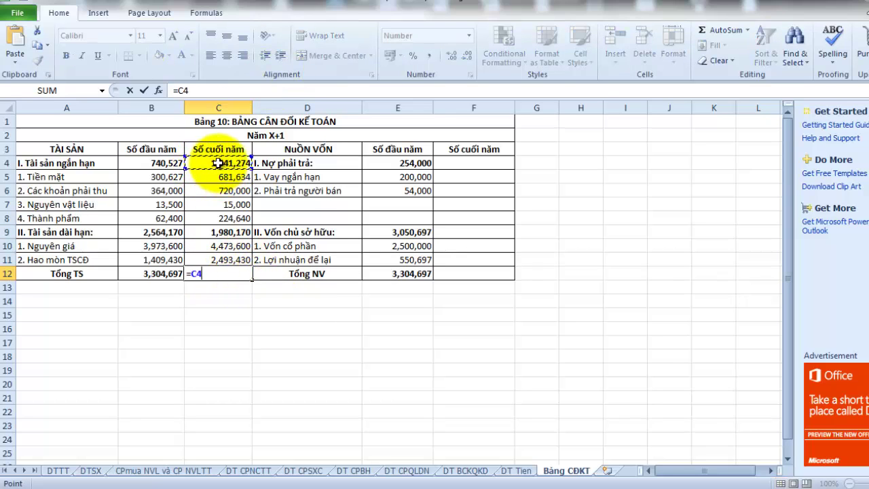
type("+")
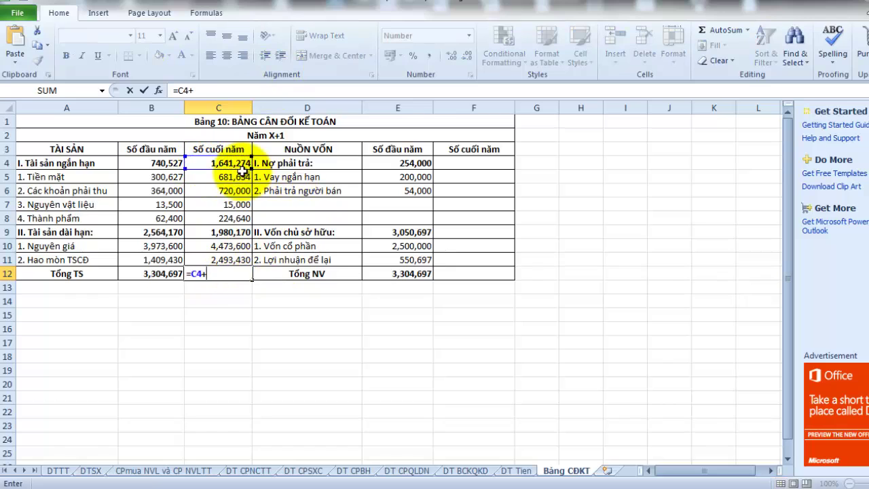
left_click(214, 235)
key("Return")
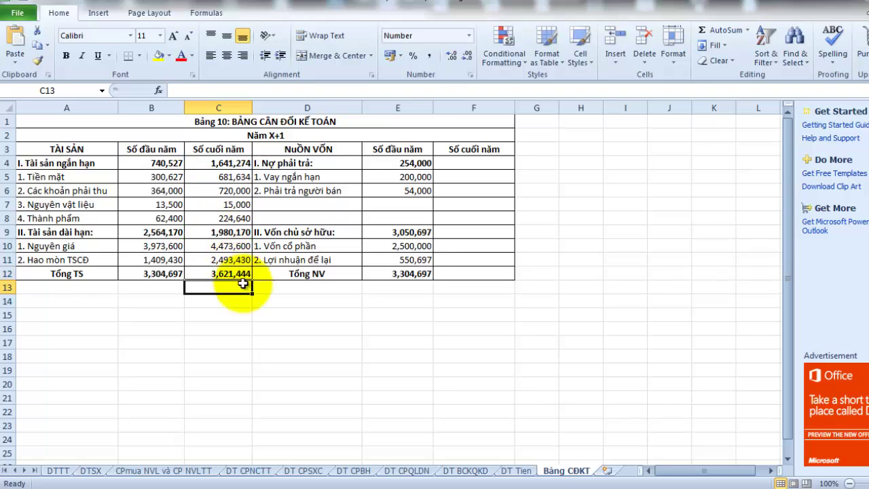
- Calculate year-end Vay ngắn hạn in F5 as 'DT Tien'!F18 minus the opening loan E5, checking the opening balance sheet in the Word exercise document
left_click(459, 165)
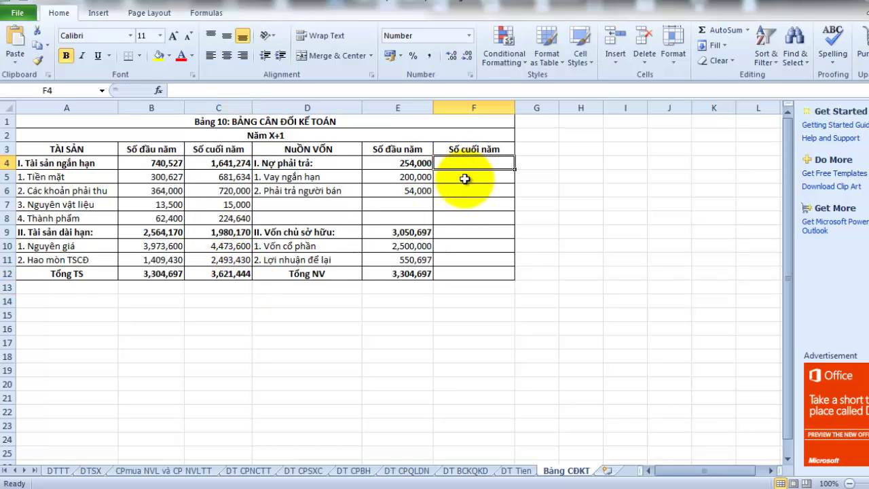
left_click(462, 178)
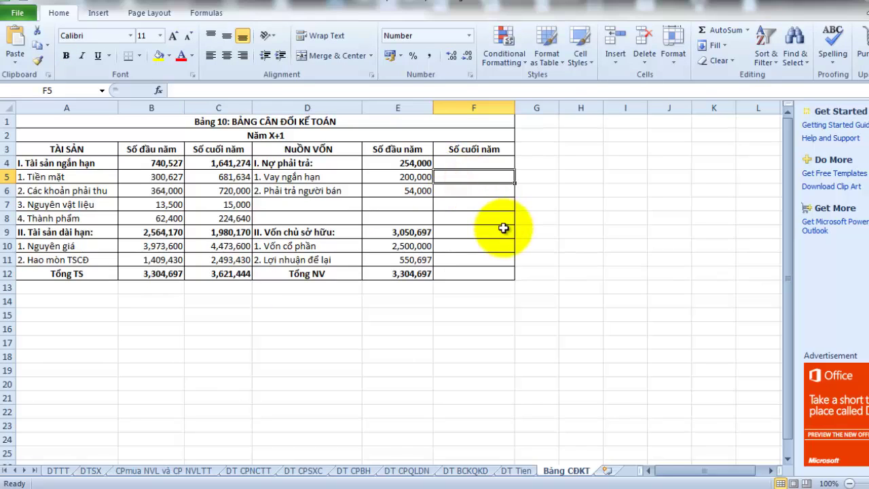
type("=")
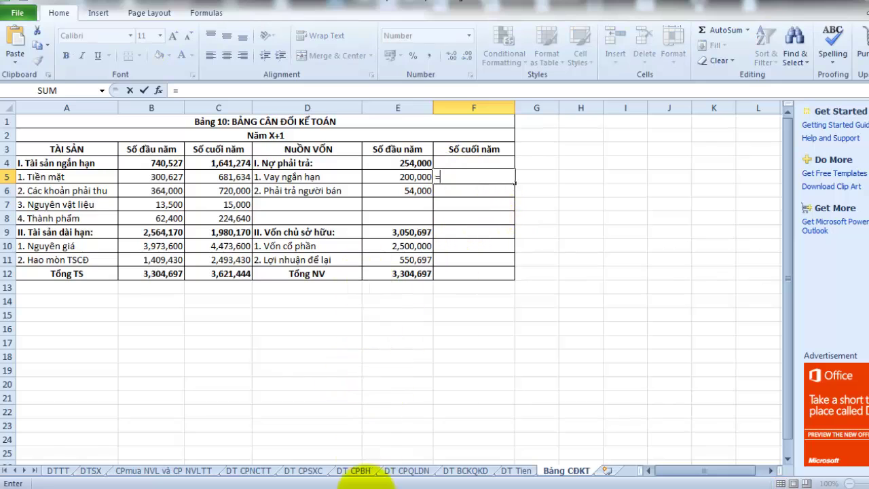
mouse_move(248, 485)
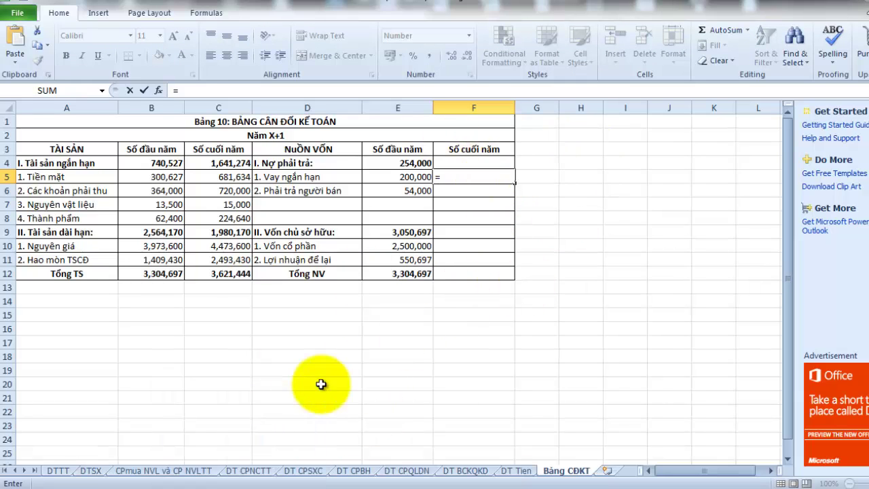
left_click(238, 484)
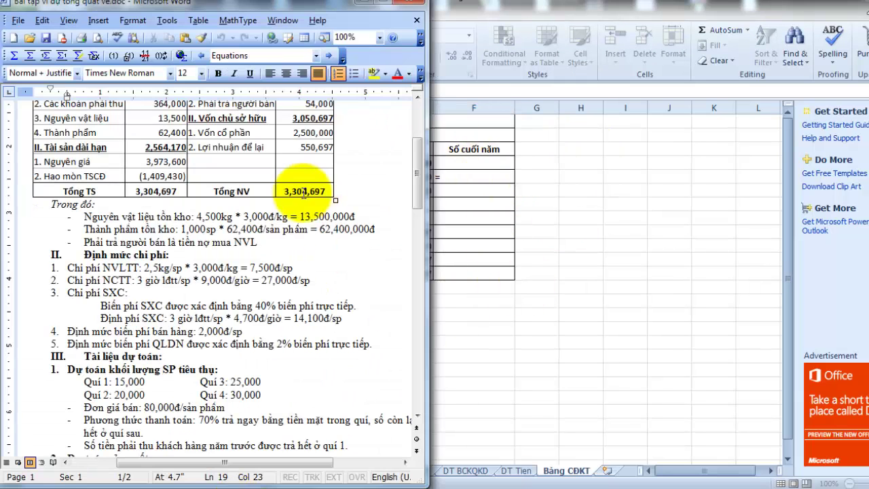
scroll(279, 239, "up", 3)
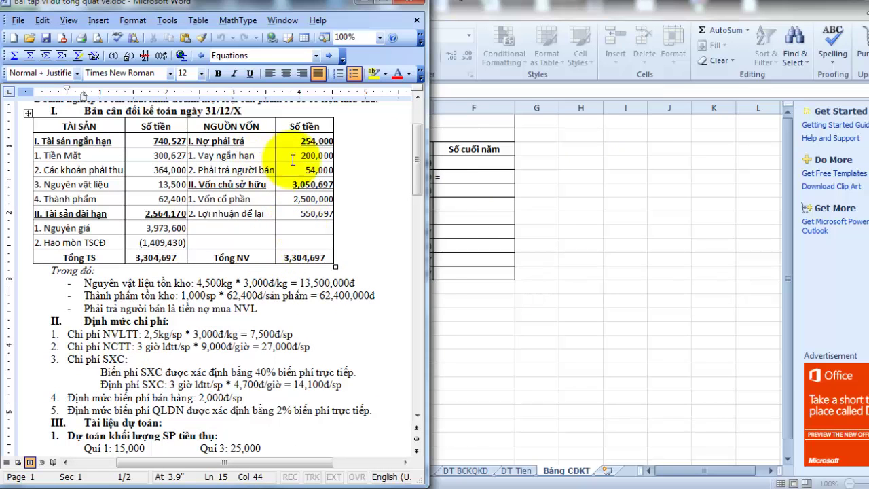
left_click(560, 182)
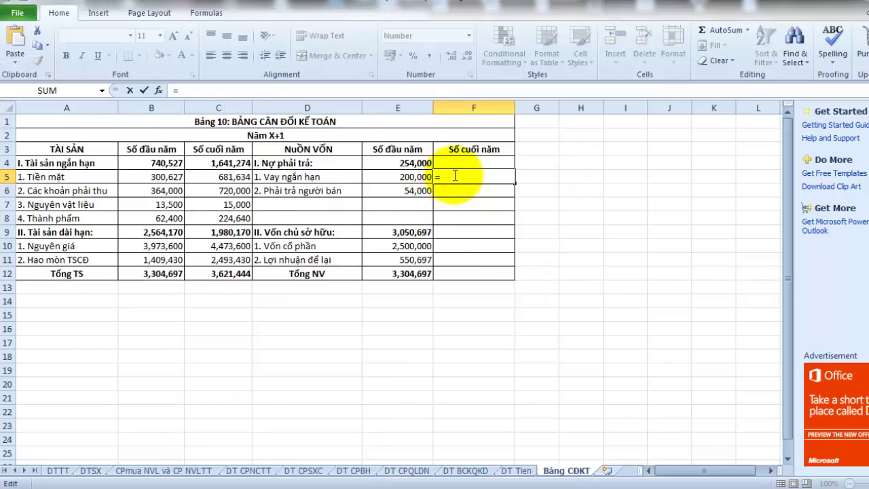
left_click(514, 472)
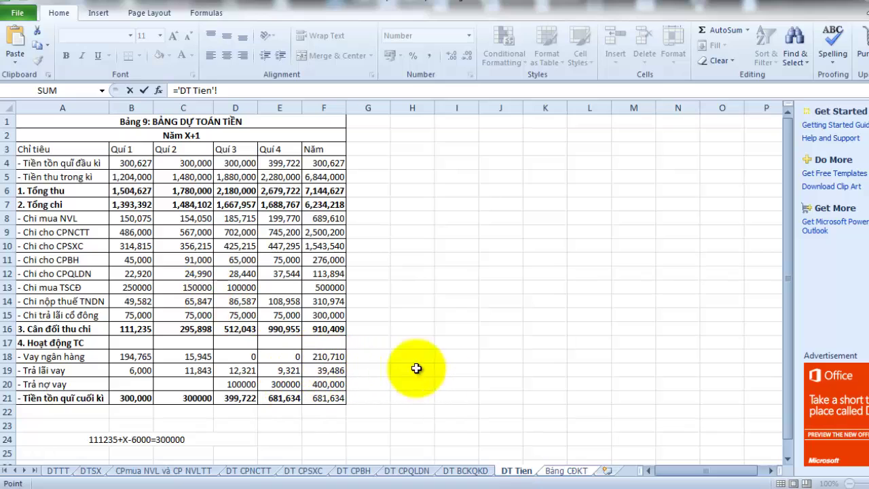
left_click(318, 359)
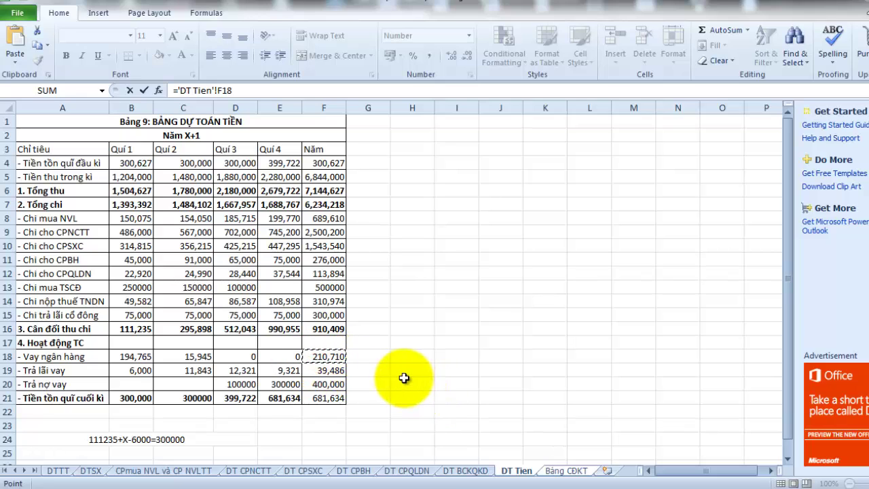
left_click(565, 470)
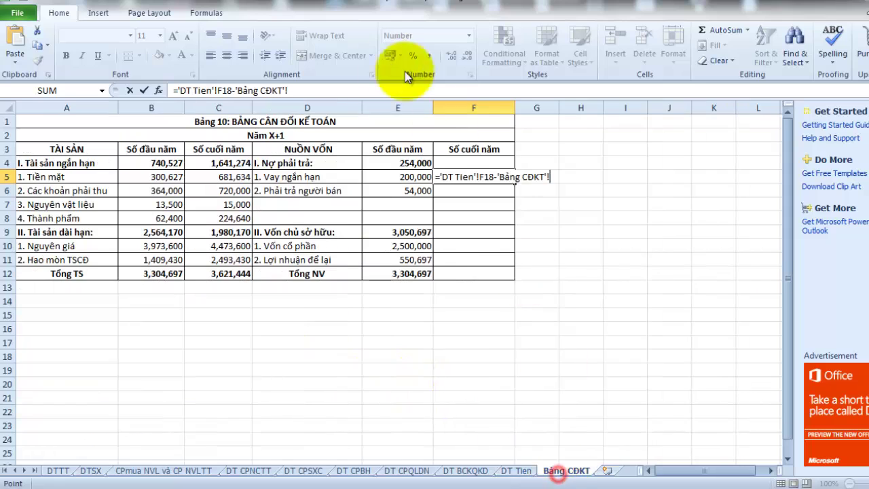
left_click(395, 178)
key("Return")
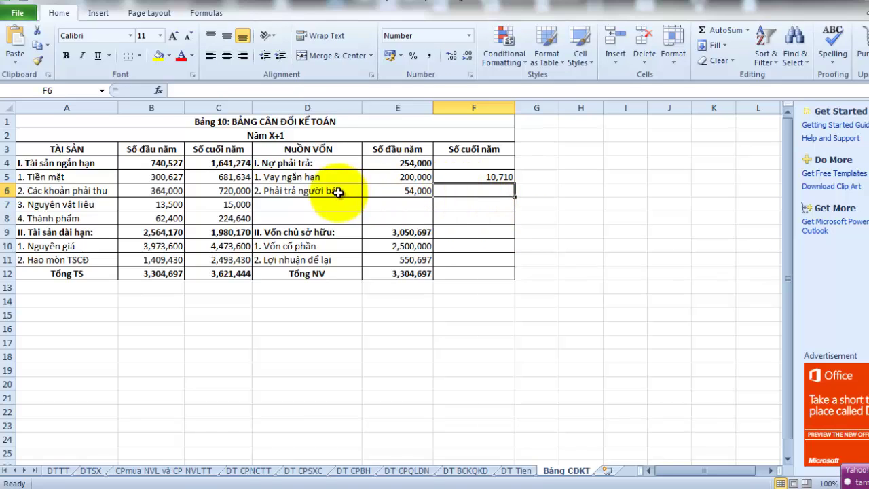
- Link year-end Phải trả người bán in F6 to the Phải trả amount in H18 of the CPmua NVL và CP NVLTT sheet
left_click(460, 193)
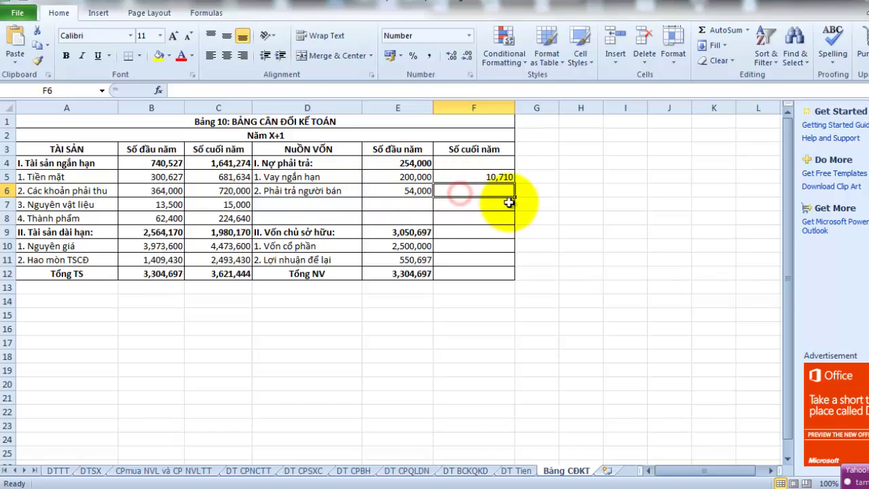
type("=")
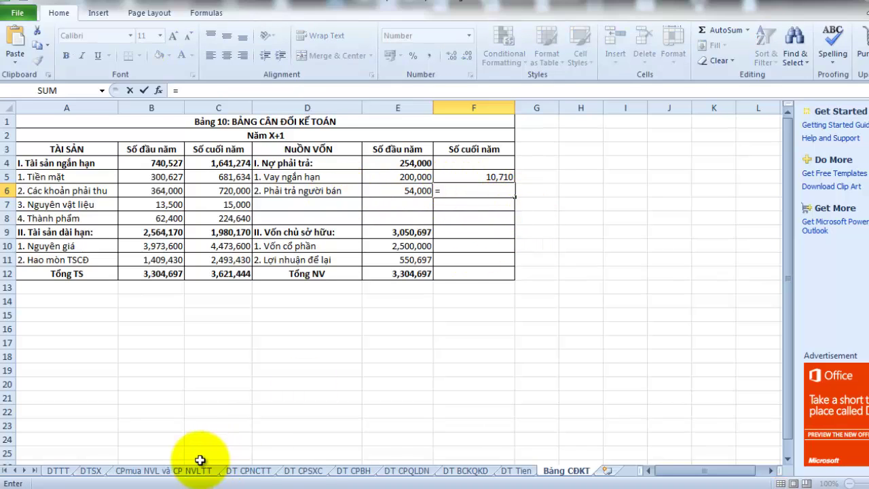
left_click(145, 469)
left_click(393, 358)
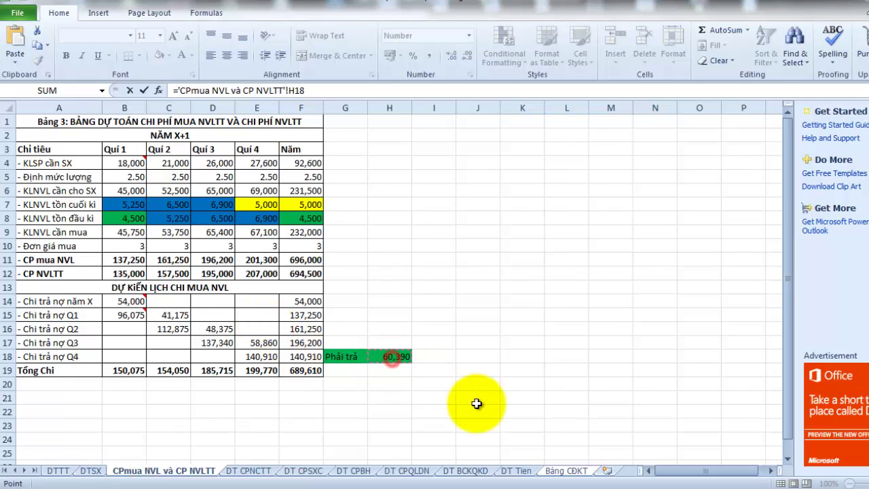
key("Return")
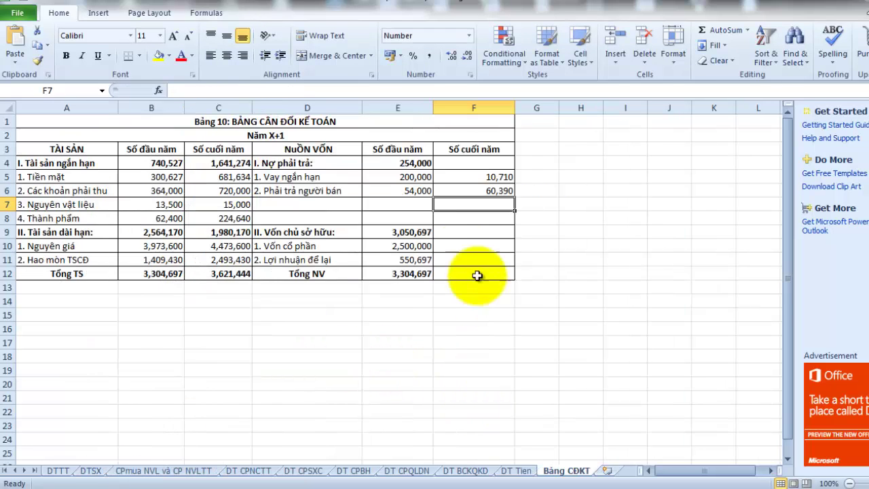
- Total year-end Nợ phải trả in F4 with =F5+F6
left_click(473, 163)
type("=")
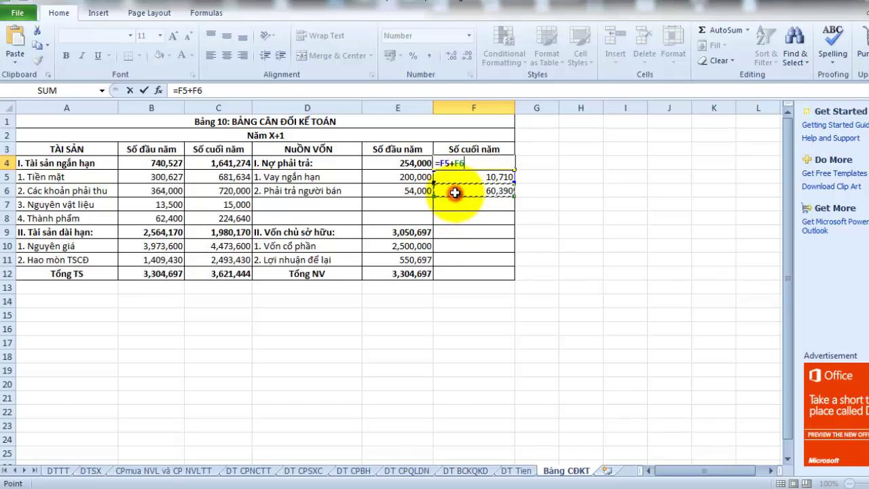
key("Return")
- Set year-end Vốn cổ phần in F10 equal to the opening amount with =E10
left_click(463, 232)
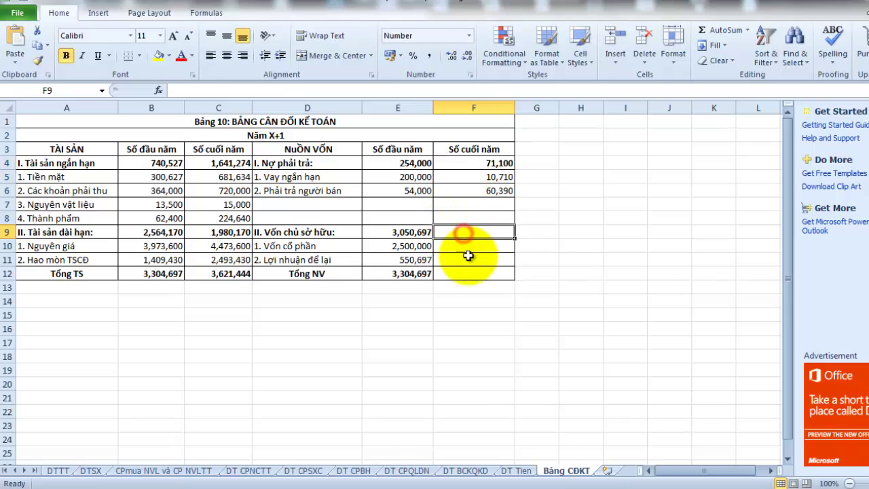
left_click(453, 250)
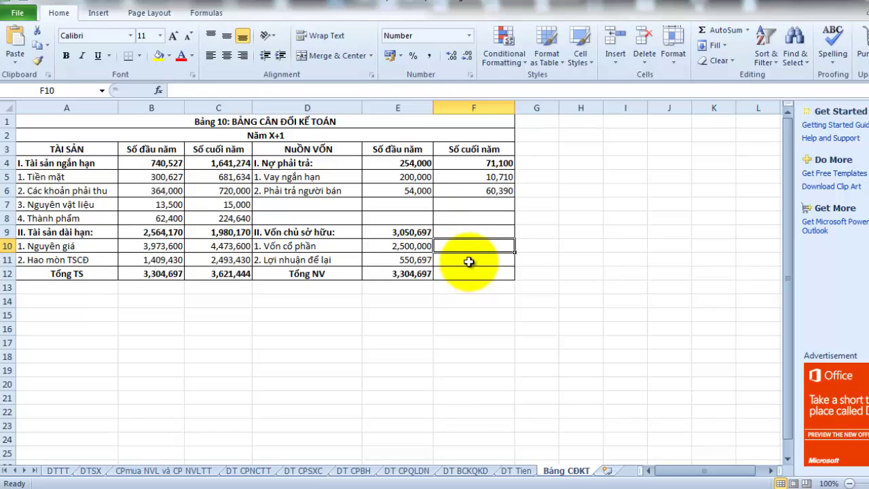
type("=")
left_click(415, 247)
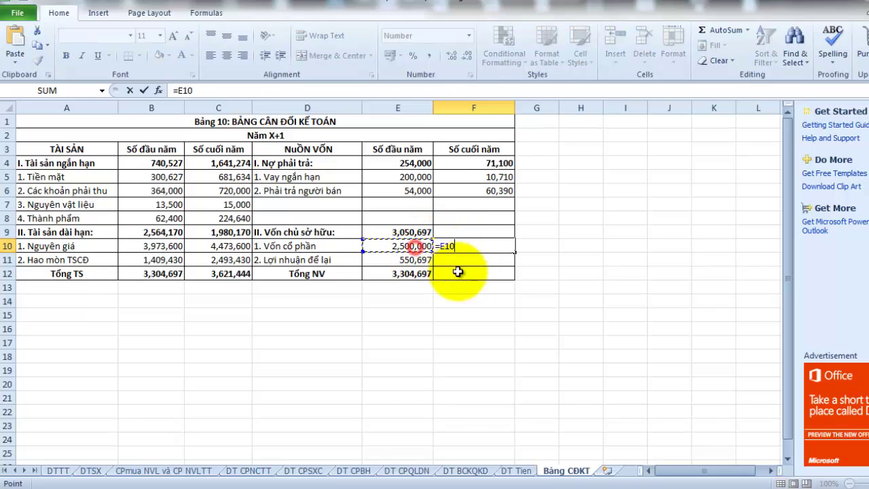
key("Return")
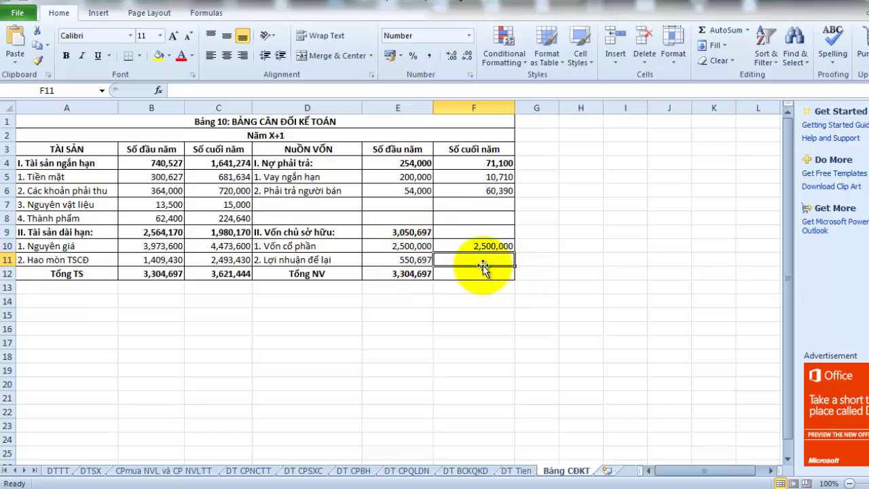
- Calculate year-end Lợi nhuận để lại in F11 as opening E11 plus the yearly LN để lại in 'DT BCKQKD'!F15
type("=")
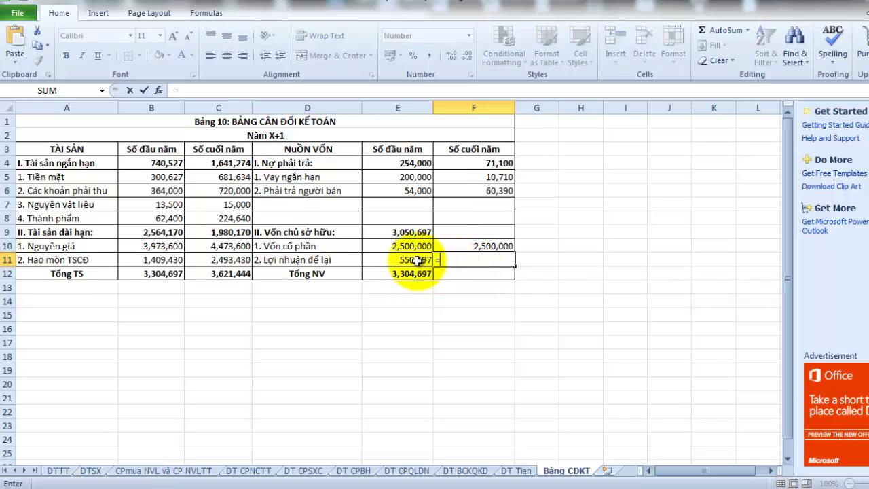
type("E11+")
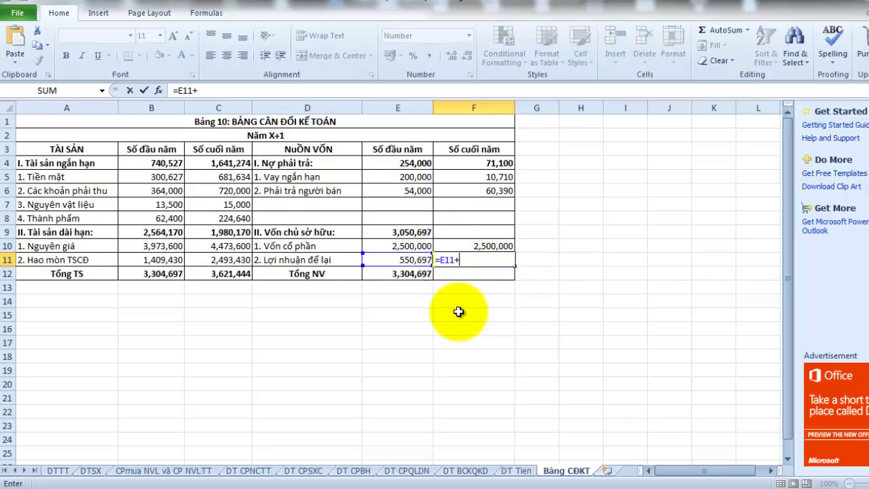
left_click(466, 470)
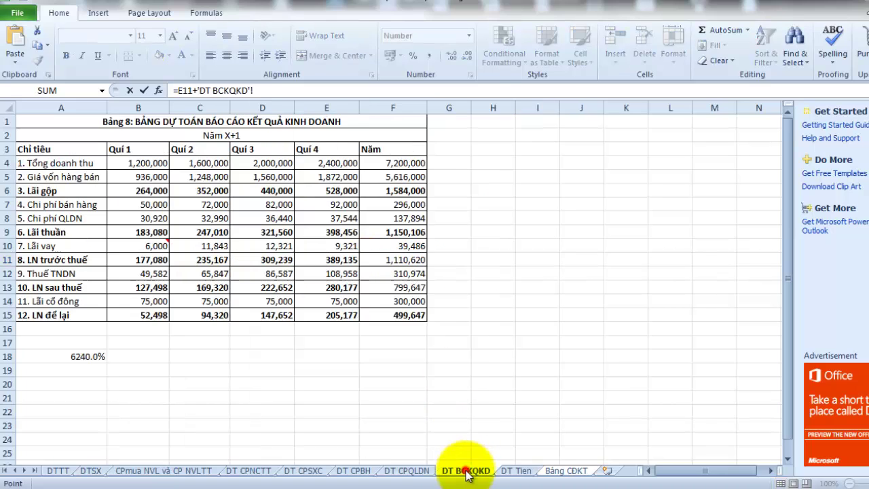
left_click(397, 314)
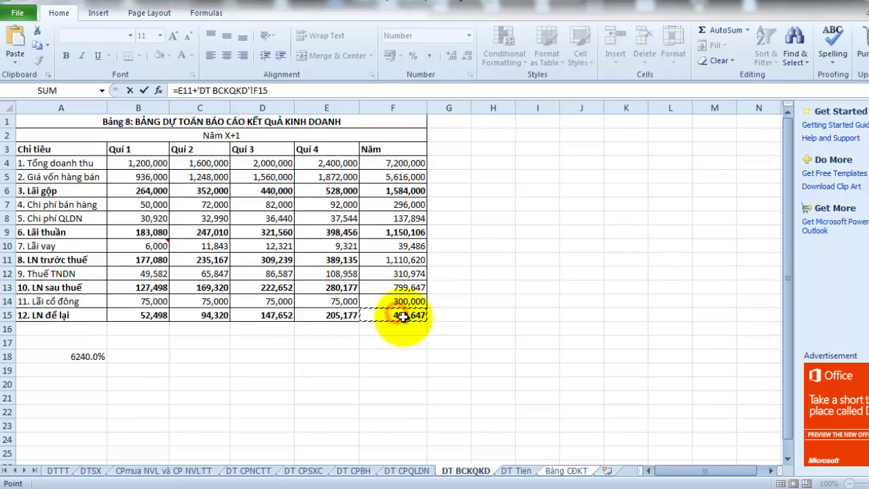
key("Return")
- Total year-end Vốn chủ sở hữu in F9 with =F10+F11
left_click(473, 233)
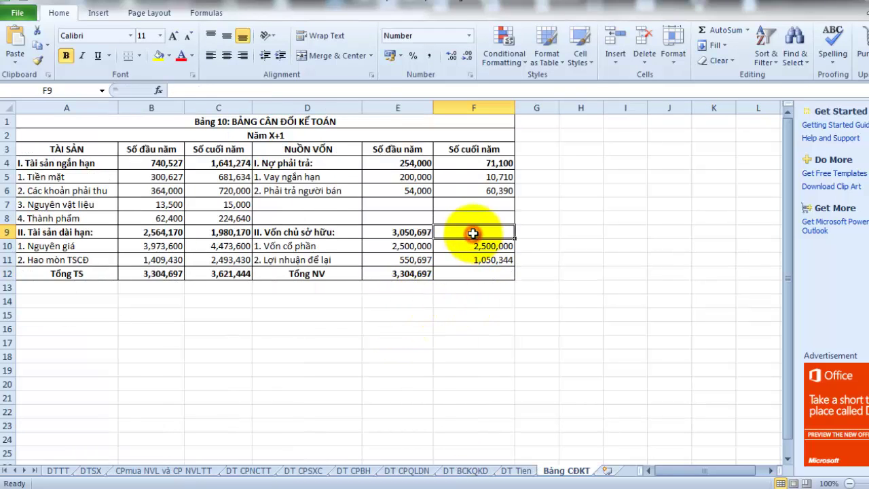
type("=")
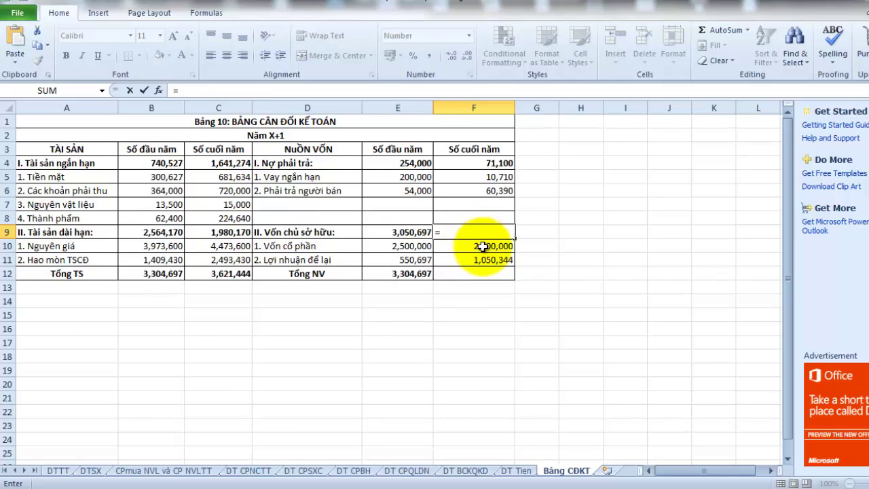
type("F10+")
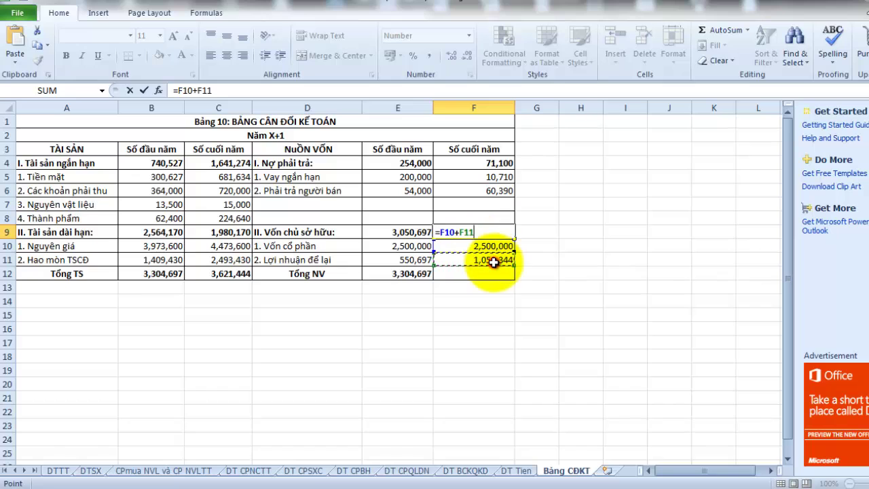
key("Return")
- Total year-end Tổng NV in F12 with =F4+F9 and compare it with year-end Tổng TS in C12
left_click(478, 275)
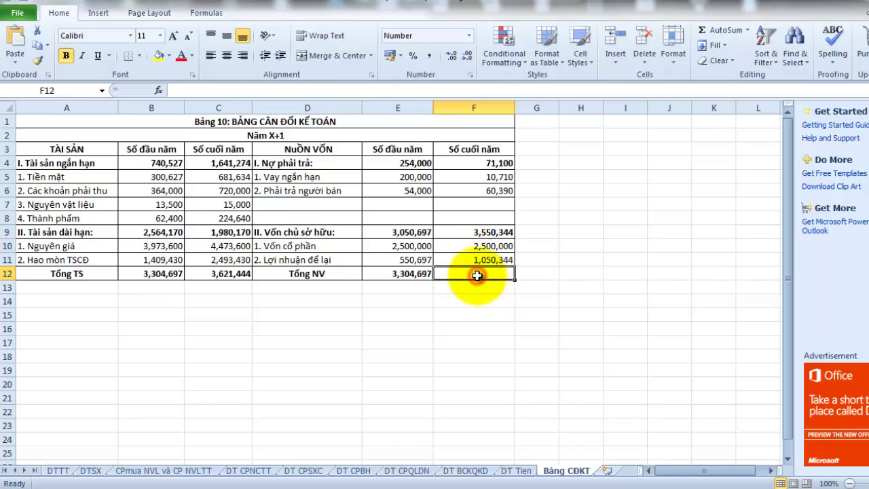
type("=")
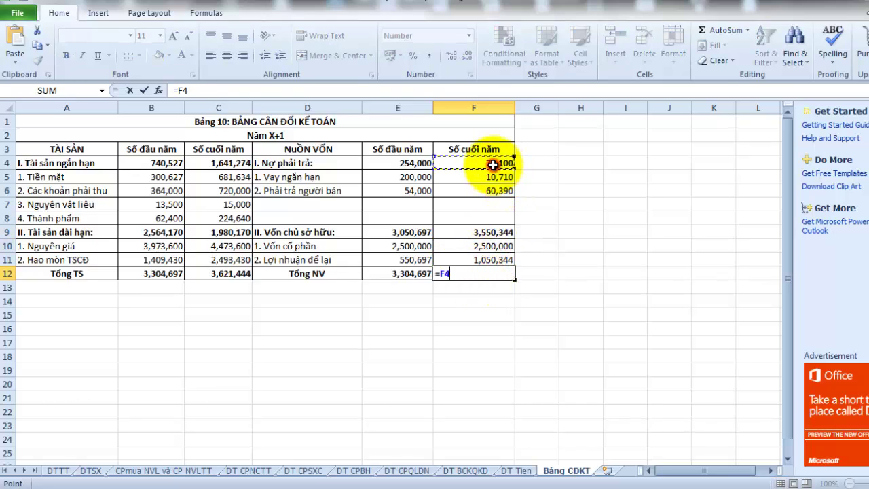
type("+")
left_click(484, 232)
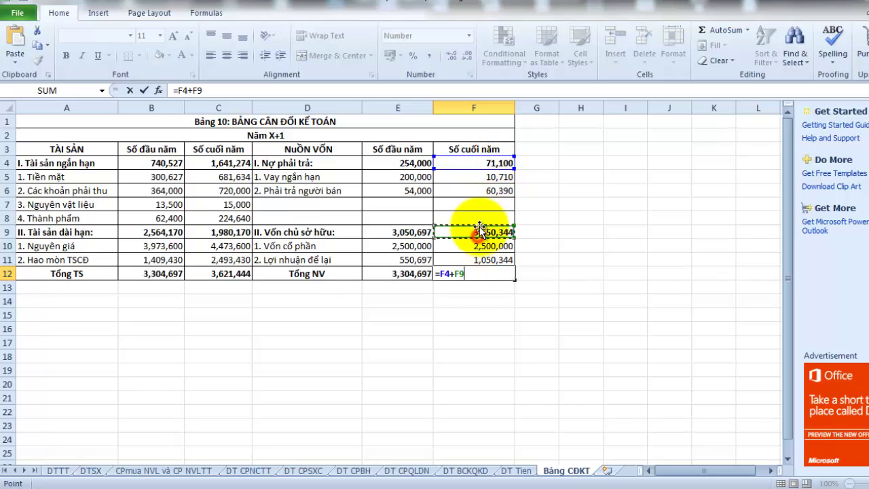
key("Return")
left_click(482, 274)
left_click(233, 275)
left_click(486, 275)
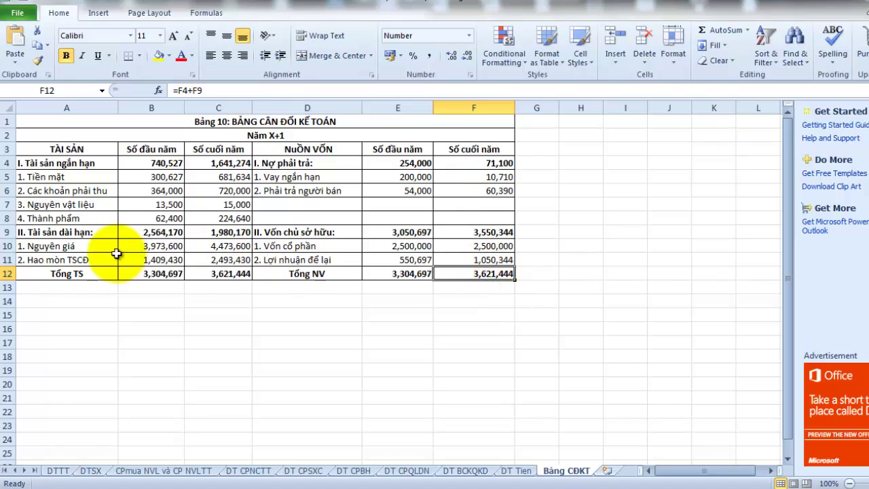
left_click(229, 275)
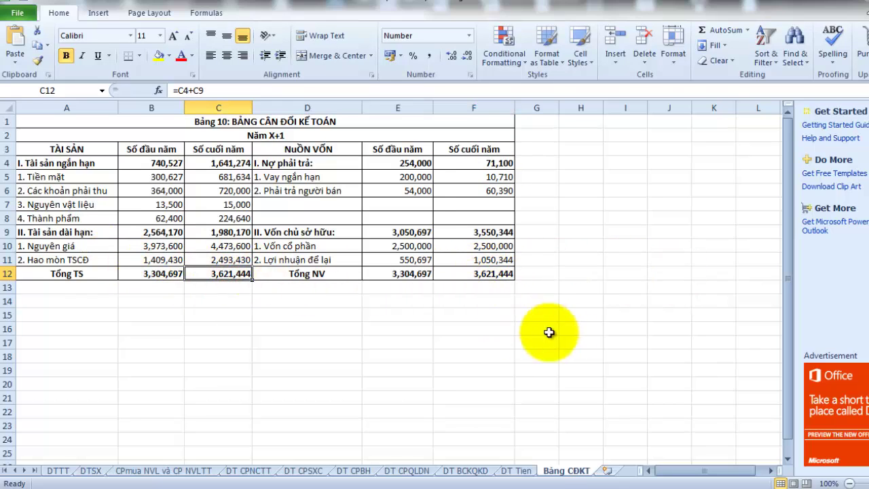
left_click(501, 284)
left_click(304, 301)
left_click(72, 287)
left_click(145, 288)
left_click(203, 292)
left_click(266, 291)
left_click(393, 292)
left_click(466, 291)
left_click(399, 292)
left_click(335, 290)
left_click(213, 291)
left_click(82, 288)
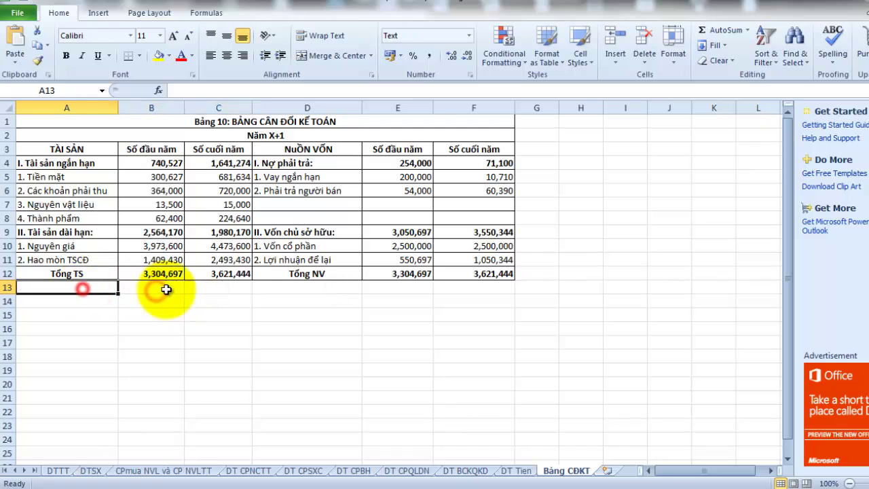
left_click(238, 297)
left_click(294, 296)
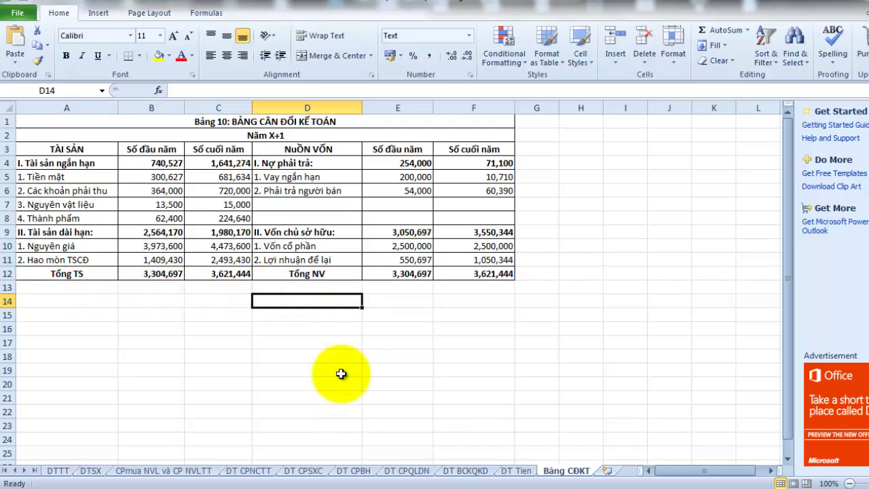
left_click(325, 483)
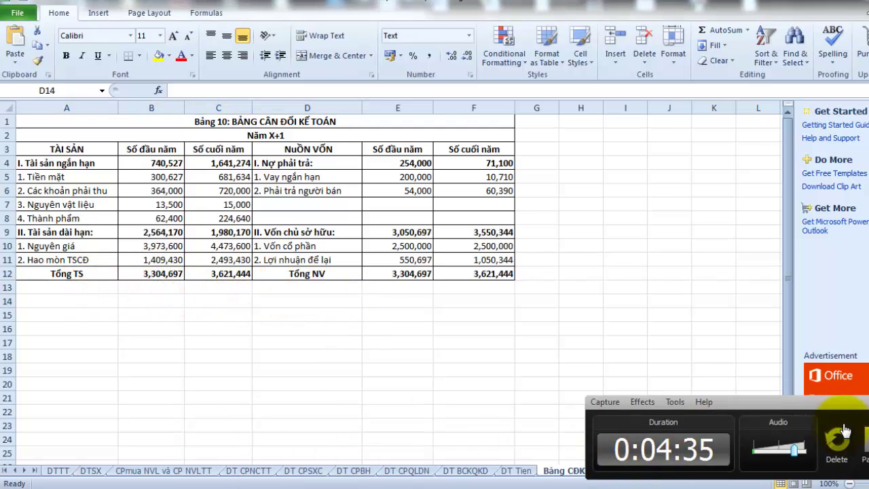